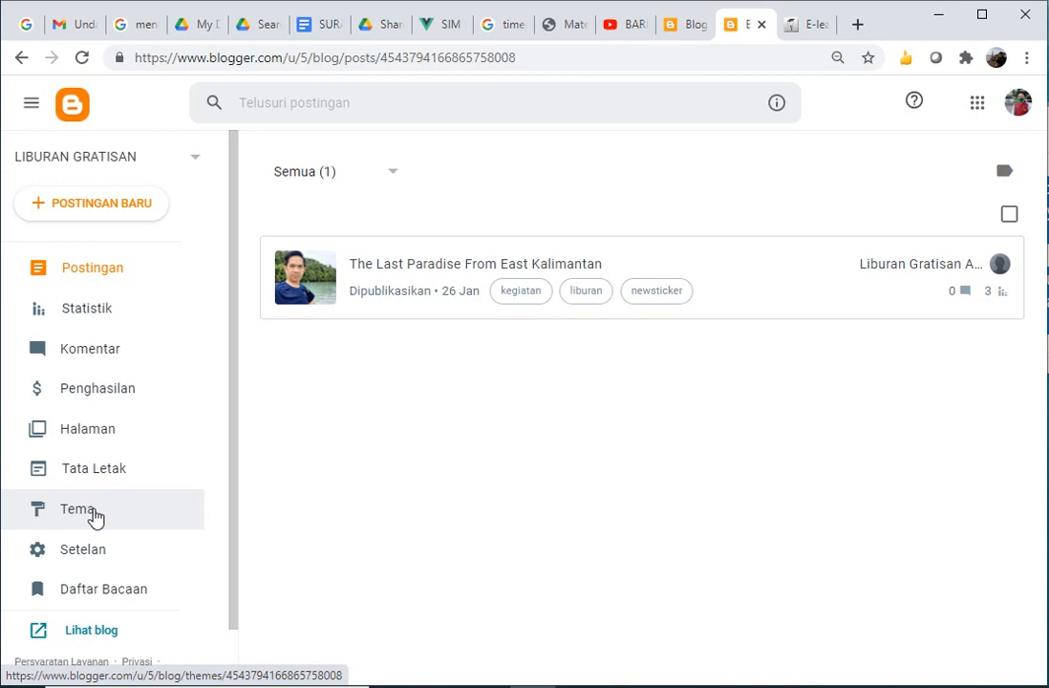
- Open the theme page of the LIBURAN GRATISAN blog, checking the HIPPER Indonesia dashboard before returning to it
{"action": "left_click", "coordinate": [93, 516]}
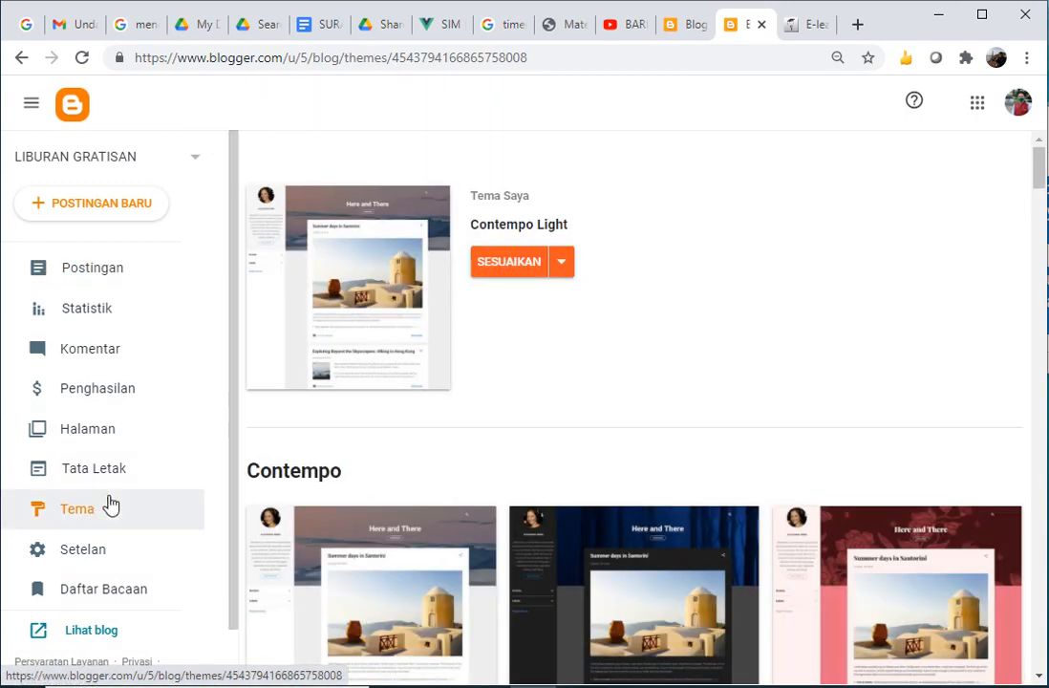
{"action": "left_click", "coordinate": [681, 29]}
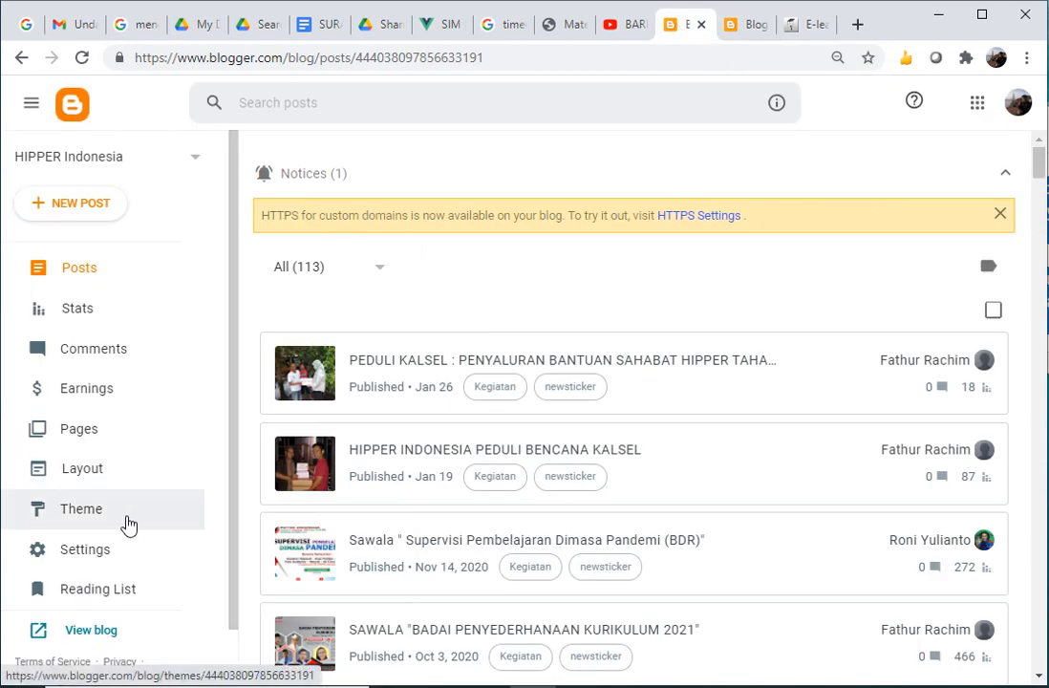
{"action": "left_click", "coordinate": [739, 29]}
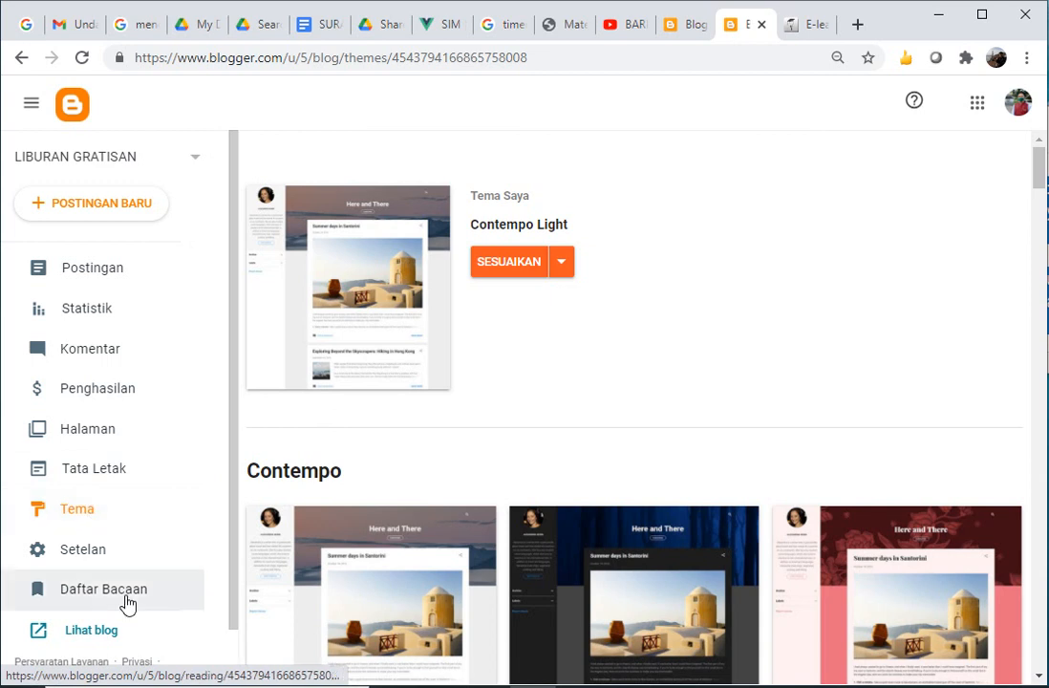
- View the live LIBURAN GRATISAN blog and look through its home page down to the footer and back up
{"action": "left_click", "coordinate": [92, 634]}
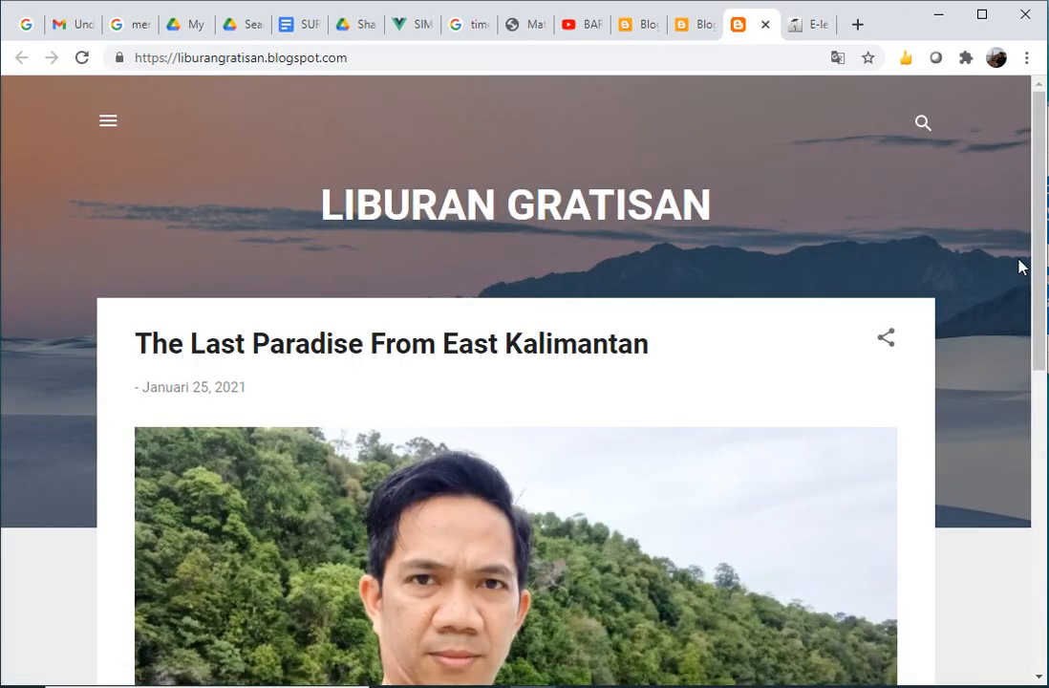
{"action": "left_click", "coordinate": [1034, 281]}
{"action": "left_click_drag", "start_coordinate": [1034, 282], "coordinate": [993, 600]}
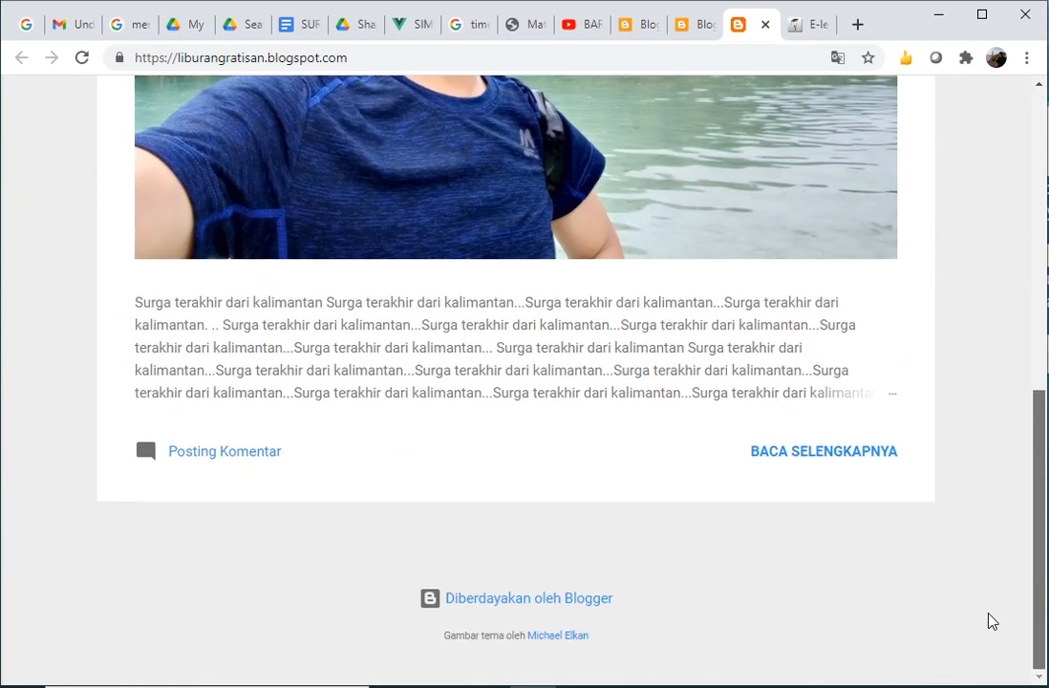
{"action": "left_click_drag", "start_coordinate": [1037, 564], "coordinate": [1039, 263]}
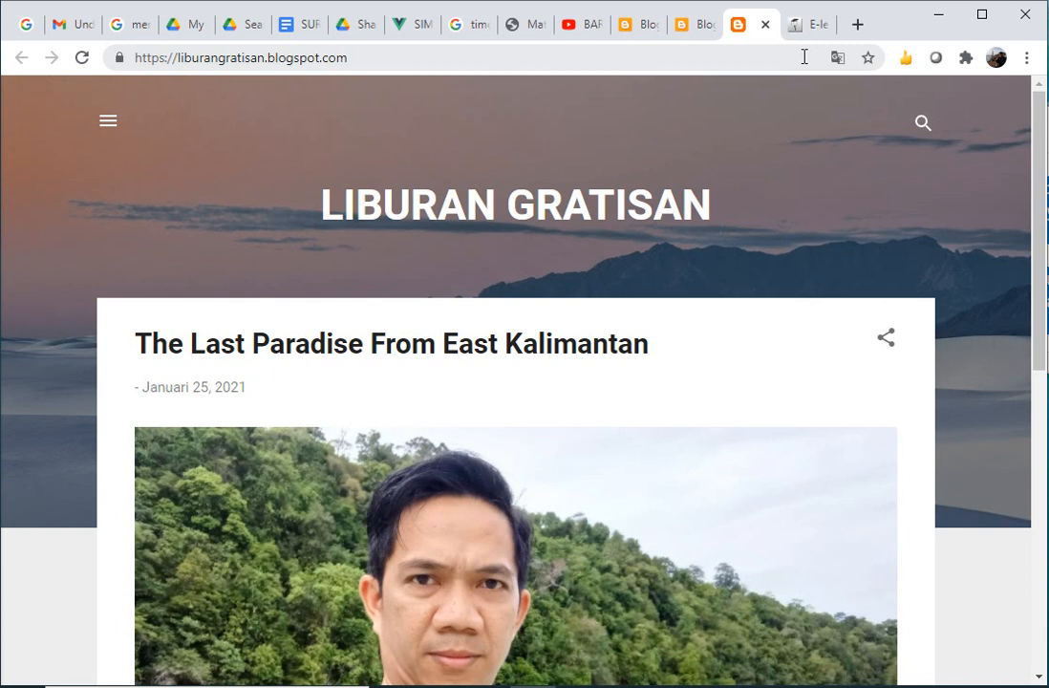
- Return to the blog's theme page and browse the theme gallery from Contempo through to Picture Window
{"action": "left_click", "coordinate": [697, 25]}
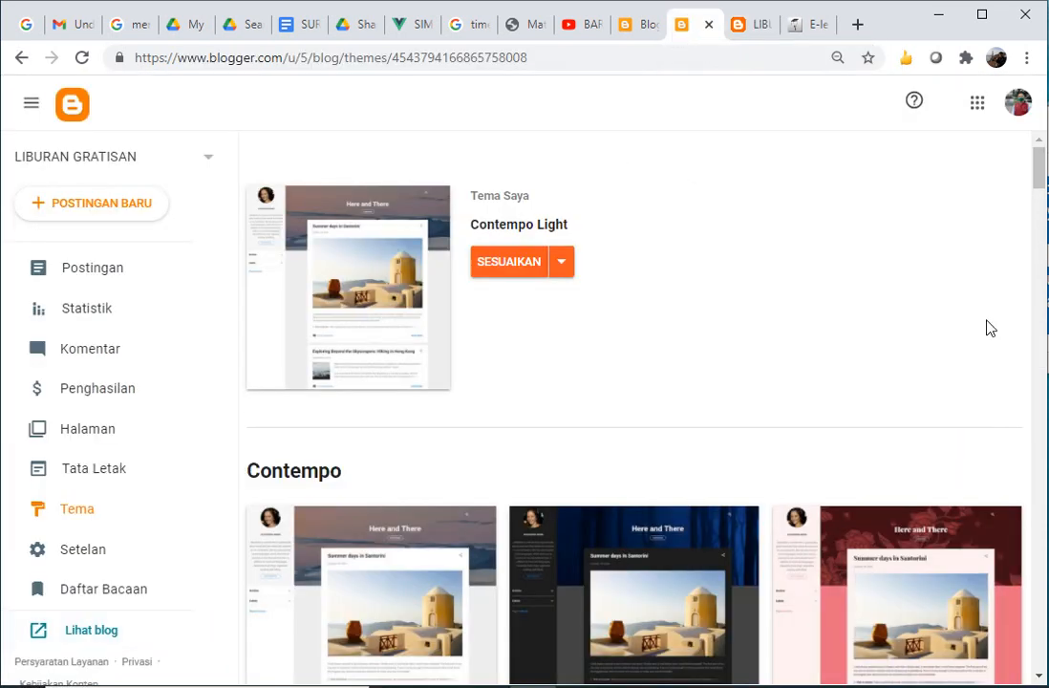
{"action": "left_click", "coordinate": [95, 510]}
{"action": "left_click_drag", "start_coordinate": [1042, 172], "coordinate": [1043, 193]}
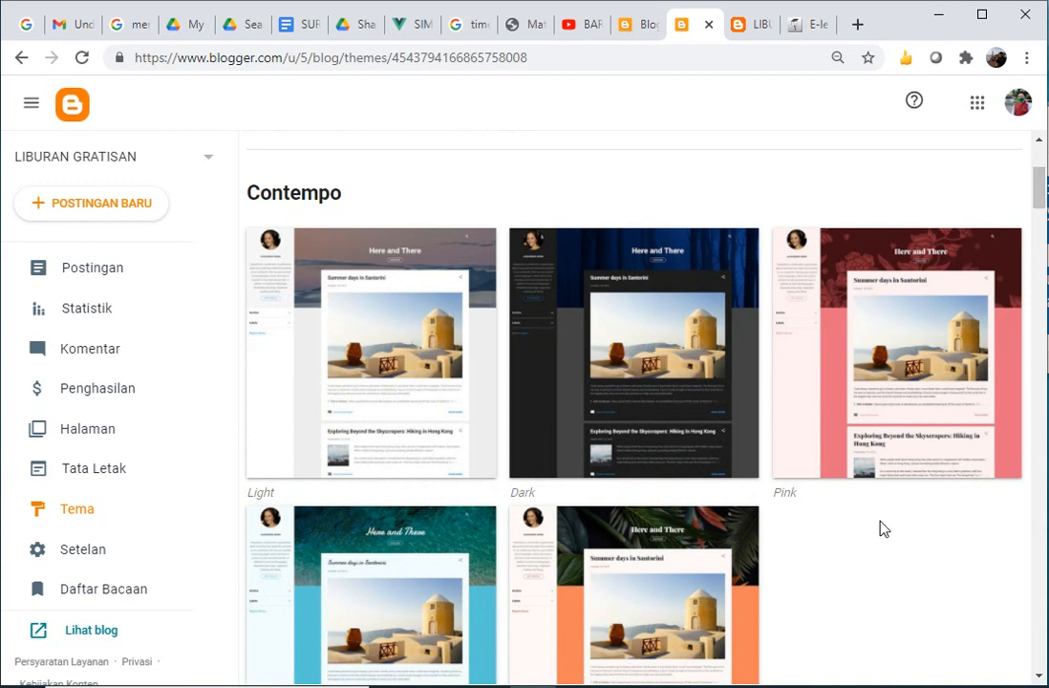
{"action": "left_click_drag", "start_coordinate": [1044, 189], "coordinate": [1041, 251]}
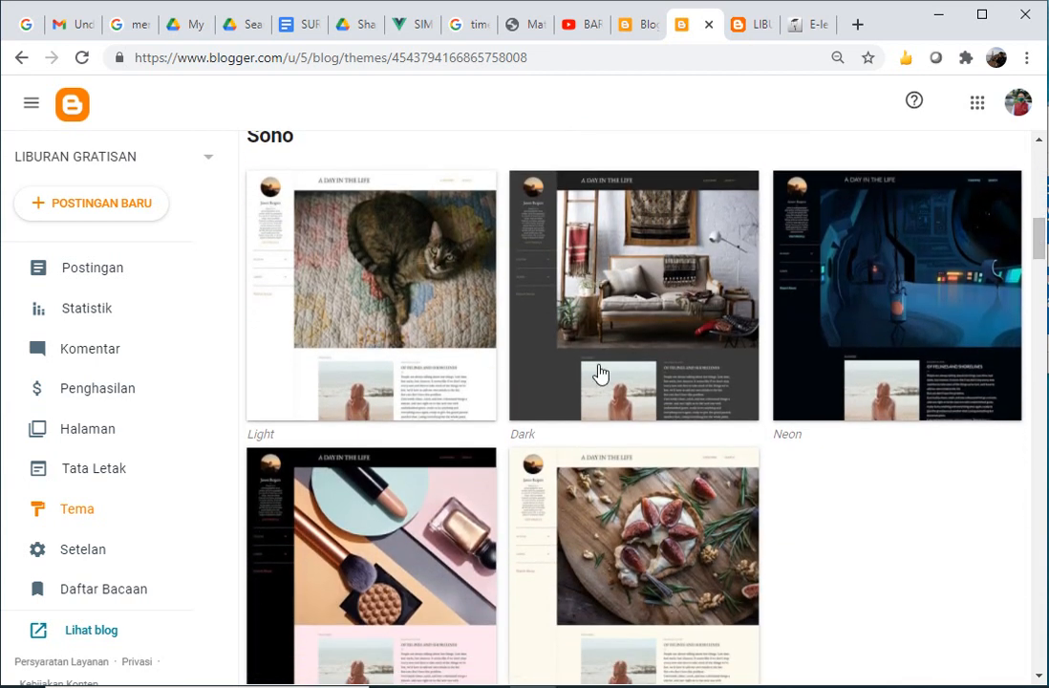
{"action": "left_click_drag", "start_coordinate": [1039, 243], "coordinate": [1045, 294]}
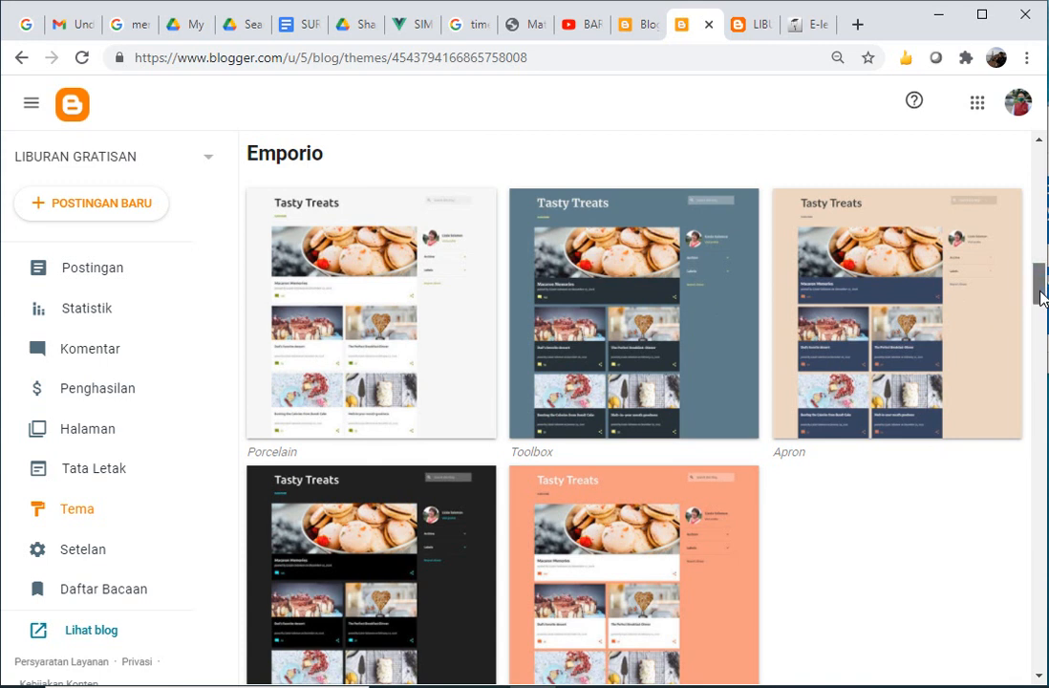
{"action": "left_click_drag", "start_coordinate": [1042, 298], "coordinate": [1039, 341]}
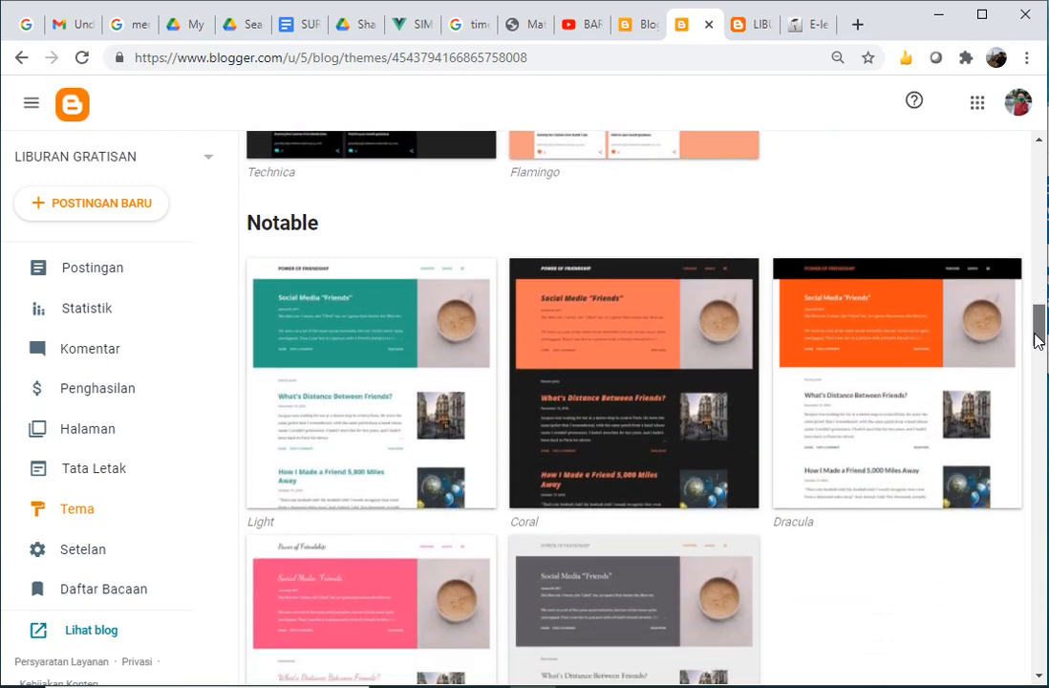
{"action": "left_click_drag", "start_coordinate": [1040, 341], "coordinate": [1035, 347]}
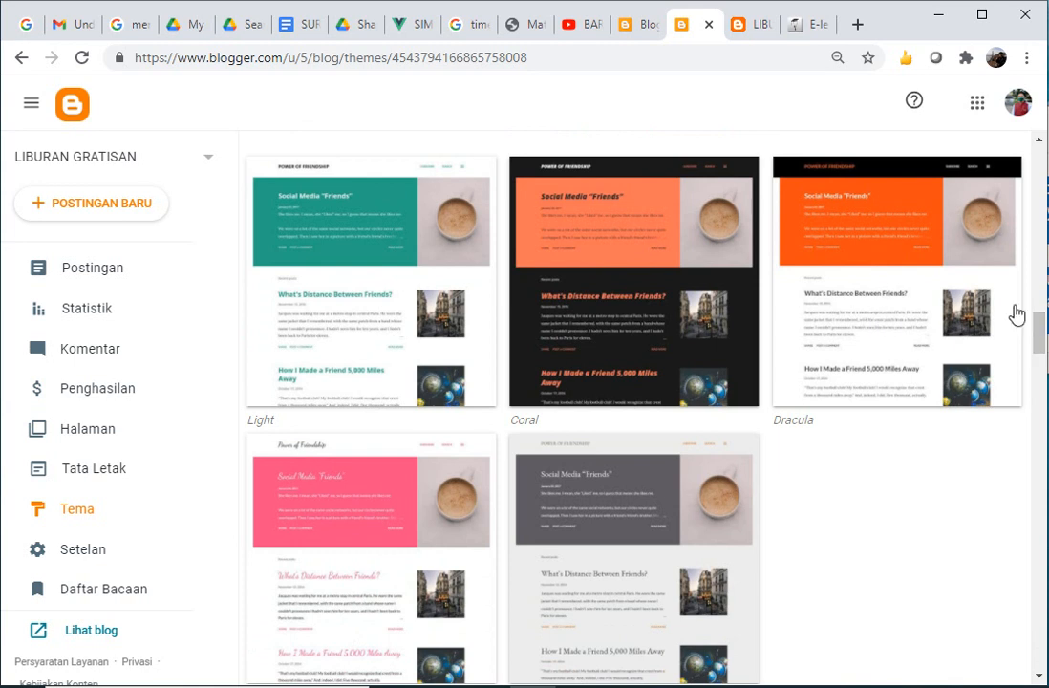
{"action": "left_click_drag", "start_coordinate": [1039, 330], "coordinate": [1038, 363]}
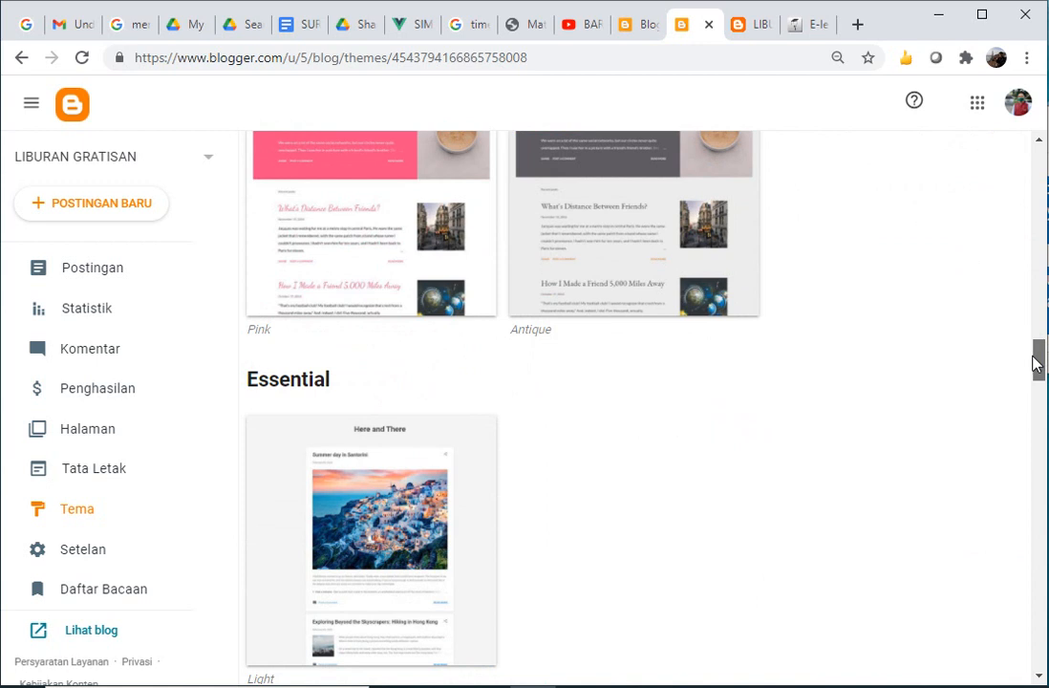
{"action": "left_click_drag", "start_coordinate": [1036, 363], "coordinate": [1028, 399]}
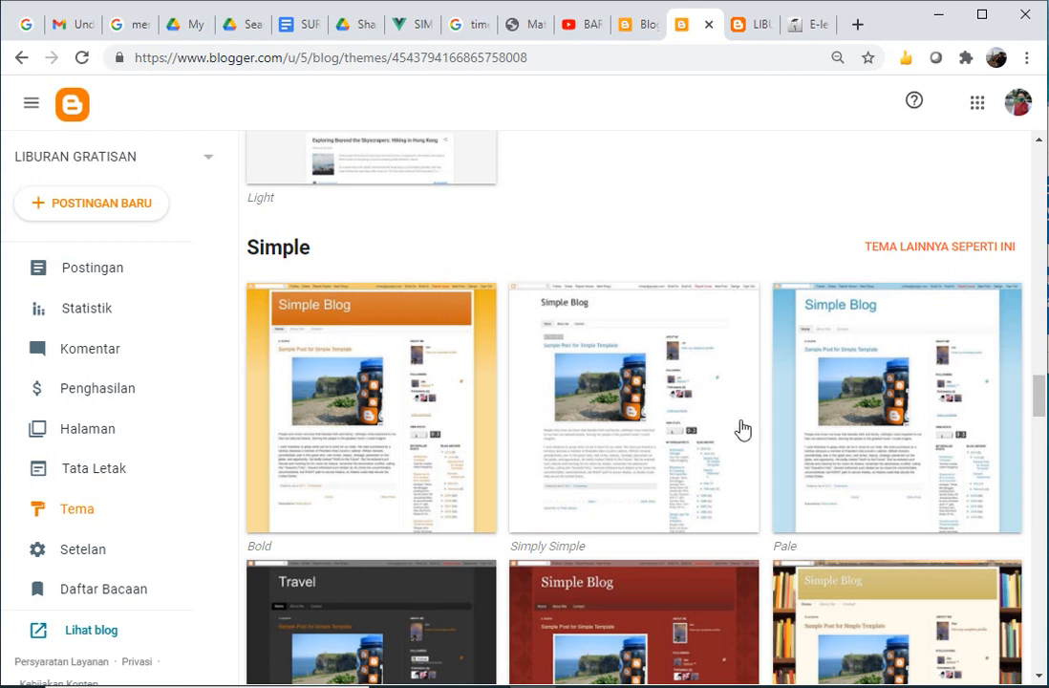
{"action": "left_click_drag", "start_coordinate": [1040, 397], "coordinate": [1041, 459]}
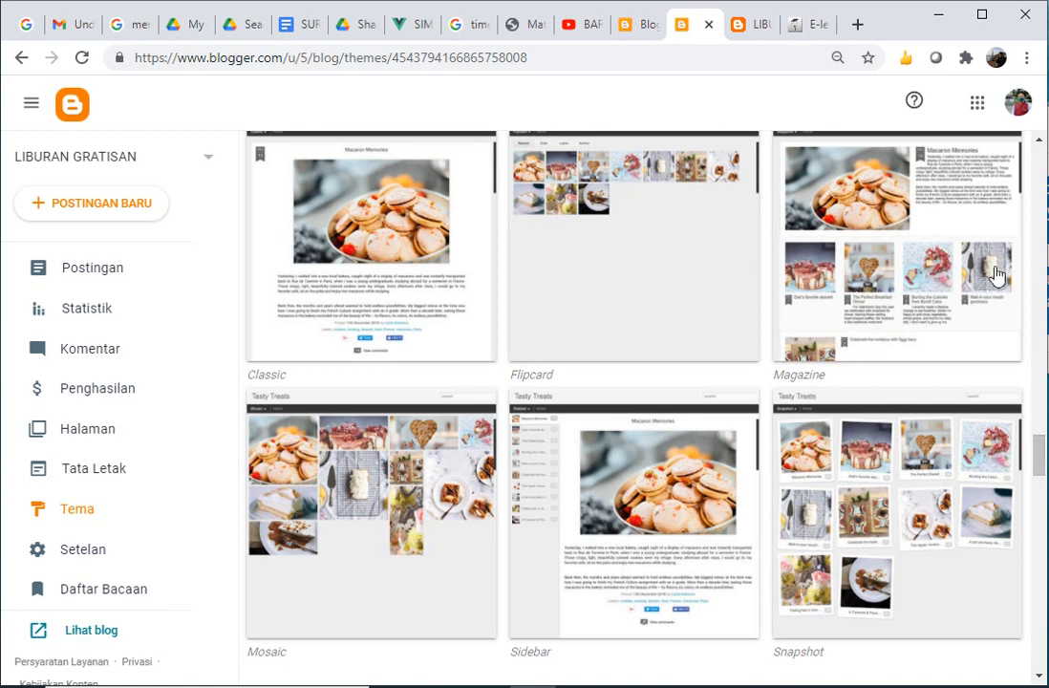
{"action": "left_click_drag", "start_coordinate": [1040, 452], "coordinate": [1037, 487]}
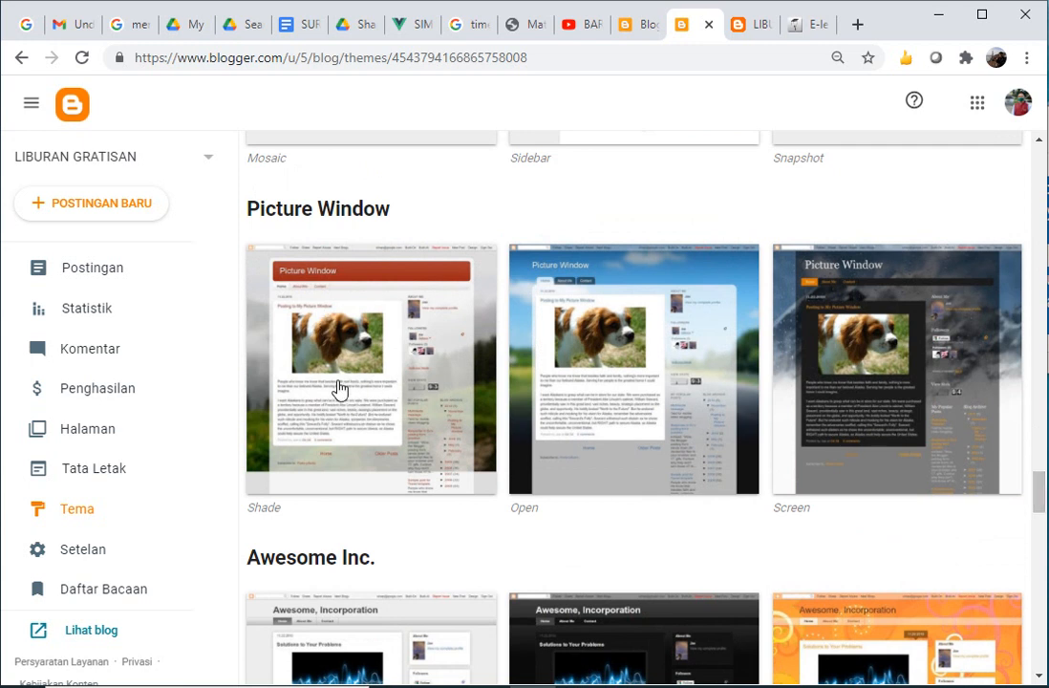
- Preview the Picture Window Shade theme on the blog and look over the top of the page
{"action": "left_click", "coordinate": [418, 385]}
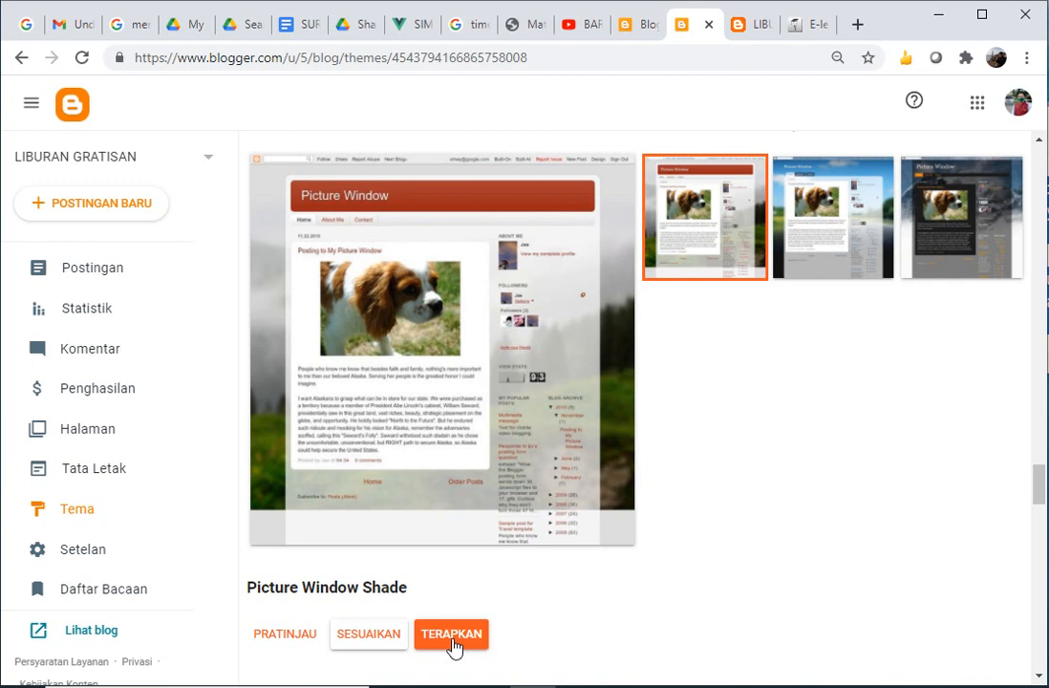
{"action": "left_click", "coordinate": [292, 637]}
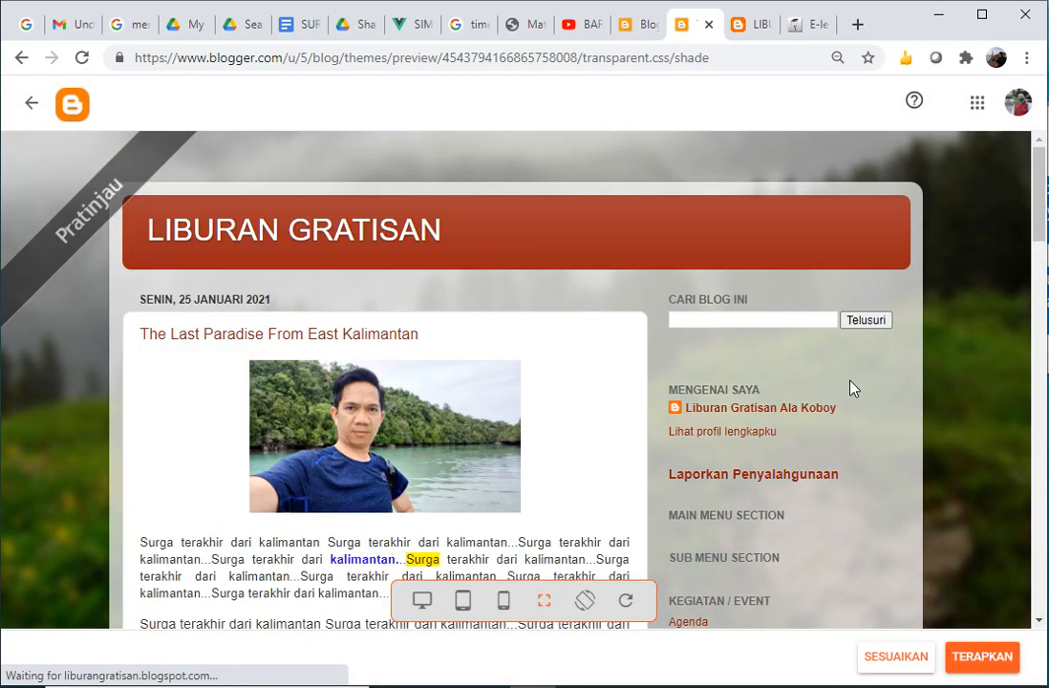
{"action": "left_click_drag", "start_coordinate": [1038, 210], "coordinate": [1036, 218]}
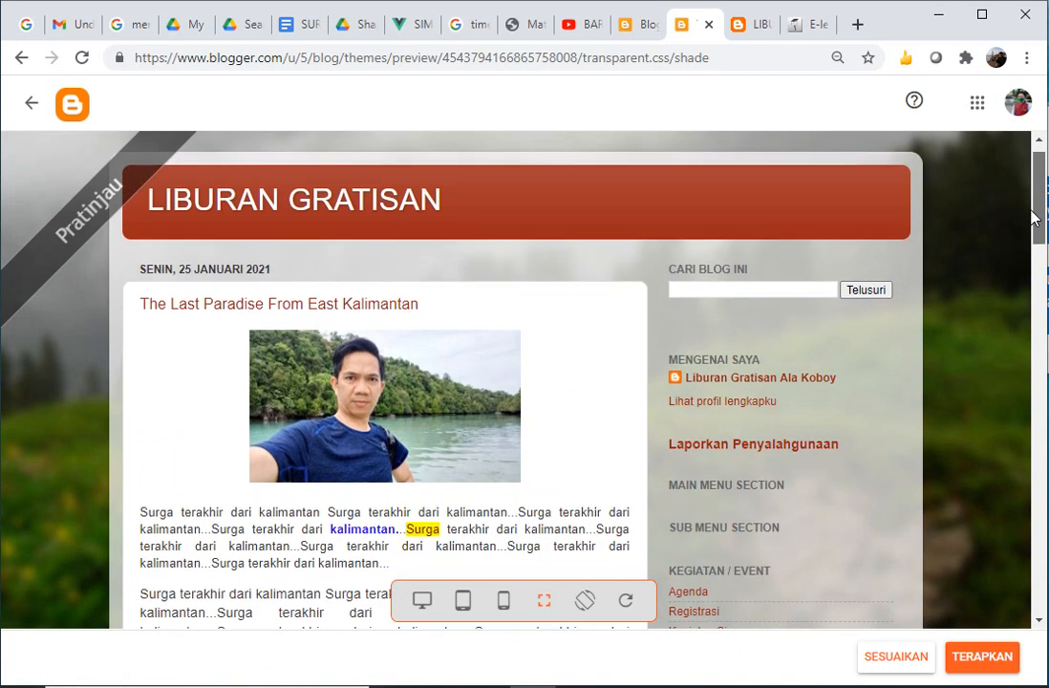
{"action": "left_click_drag", "start_coordinate": [1032, 218], "coordinate": [983, 213]}
{"action": "scroll", "coordinate": [987, 440], "scroll_direction": "down", "scroll_amount": 2}
{"action": "scroll", "coordinate": [983, 478], "scroll_direction": "up", "scroll_amount": 1}
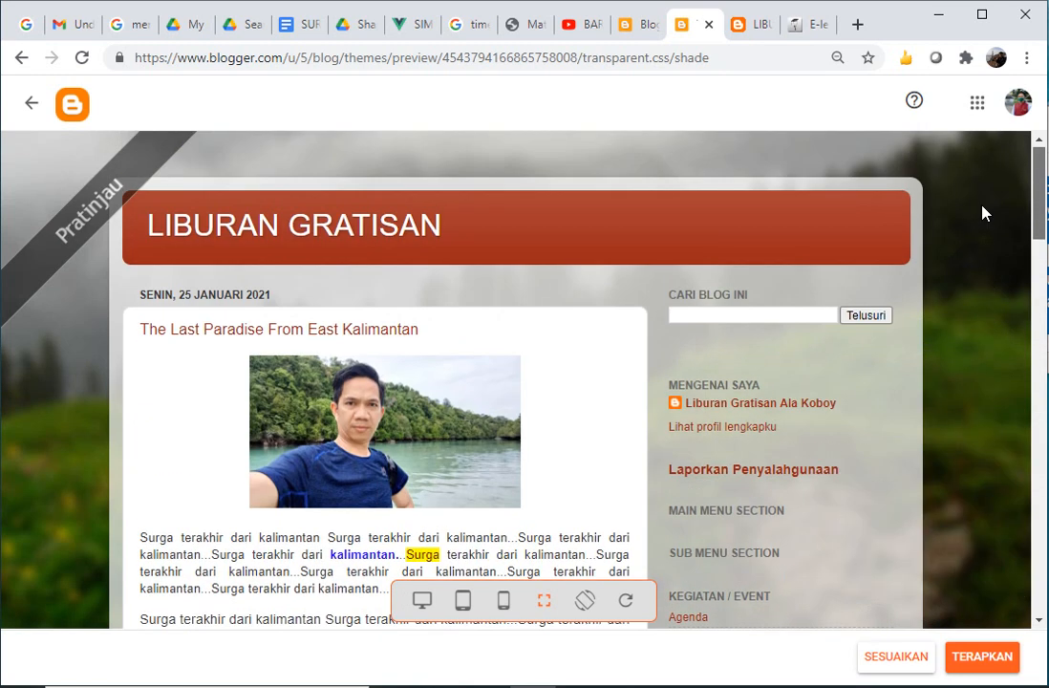
- Close the theme preview tab and look through the neighbouring tabs for the LIBURAN GRATISAN dashboard
{"action": "left_click", "coordinate": [708, 26]}
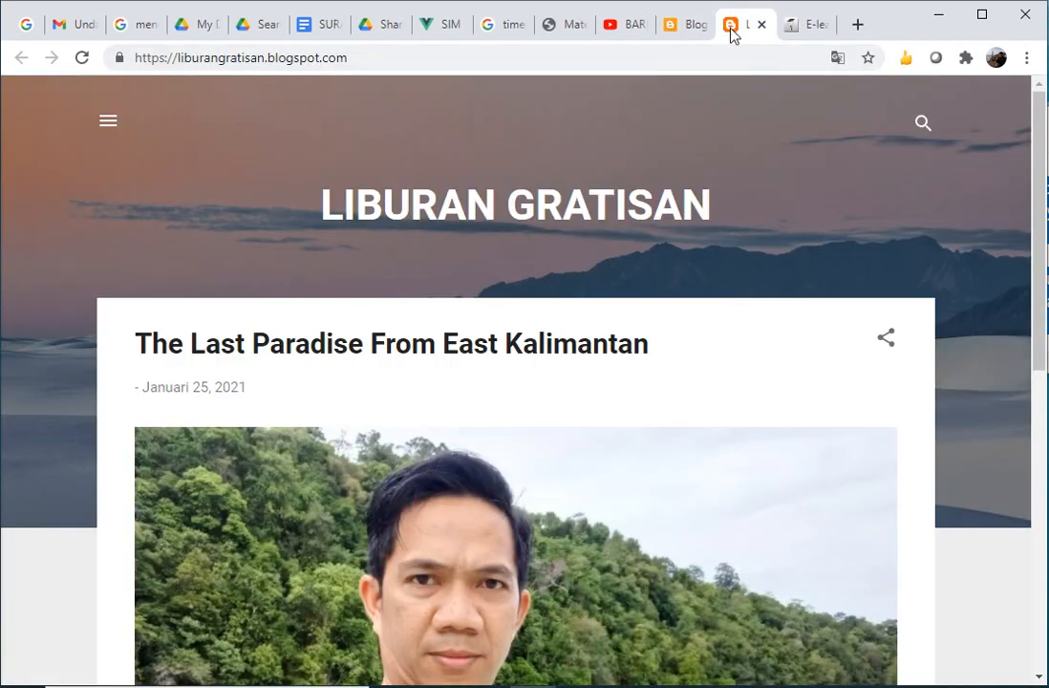
{"action": "left_click", "coordinate": [682, 29]}
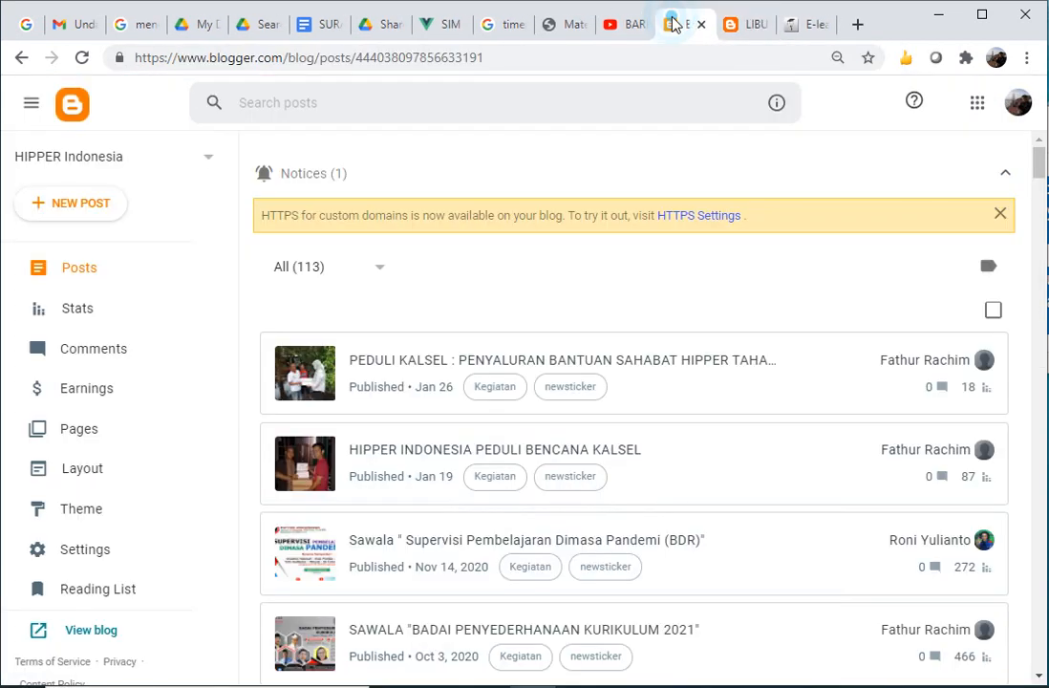
{"action": "left_click", "coordinate": [732, 30]}
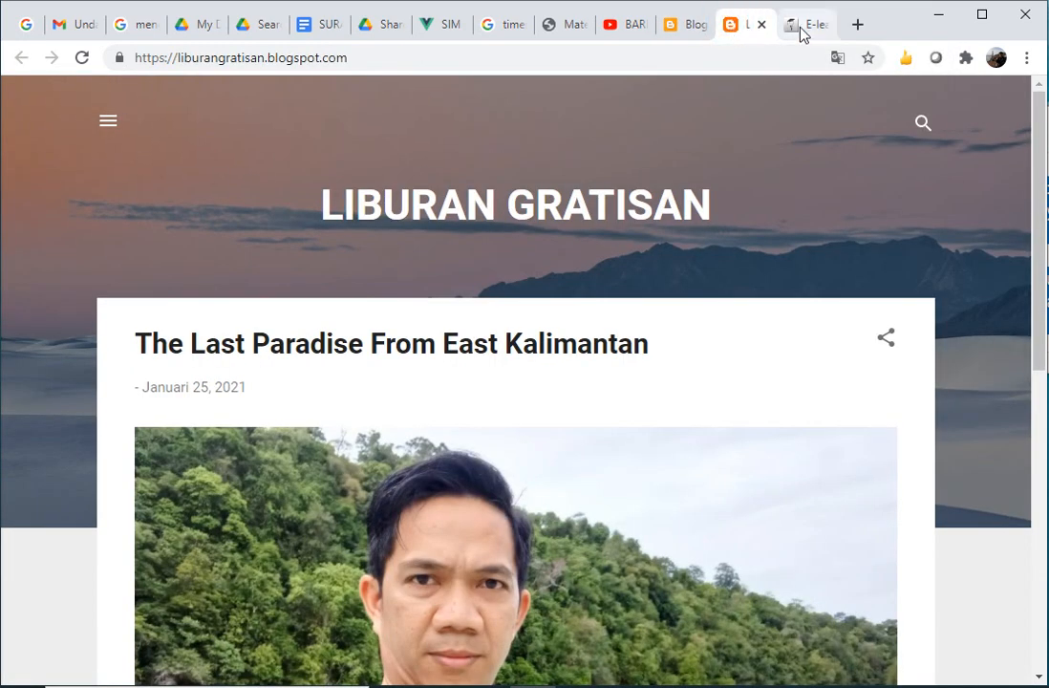
- Open the Blogger dashboard in a new browser tab placed directly after the live blog's tab
{"action": "left_click", "coordinate": [855, 27]}
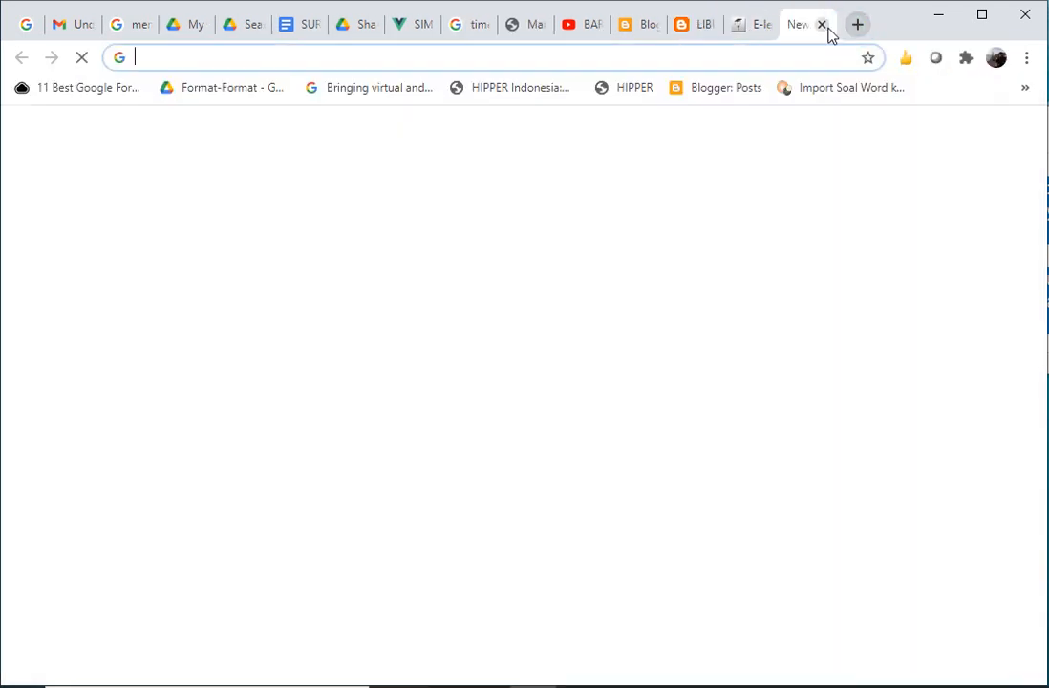
{"action": "left_click_drag", "start_coordinate": [810, 28], "coordinate": [744, 36]}
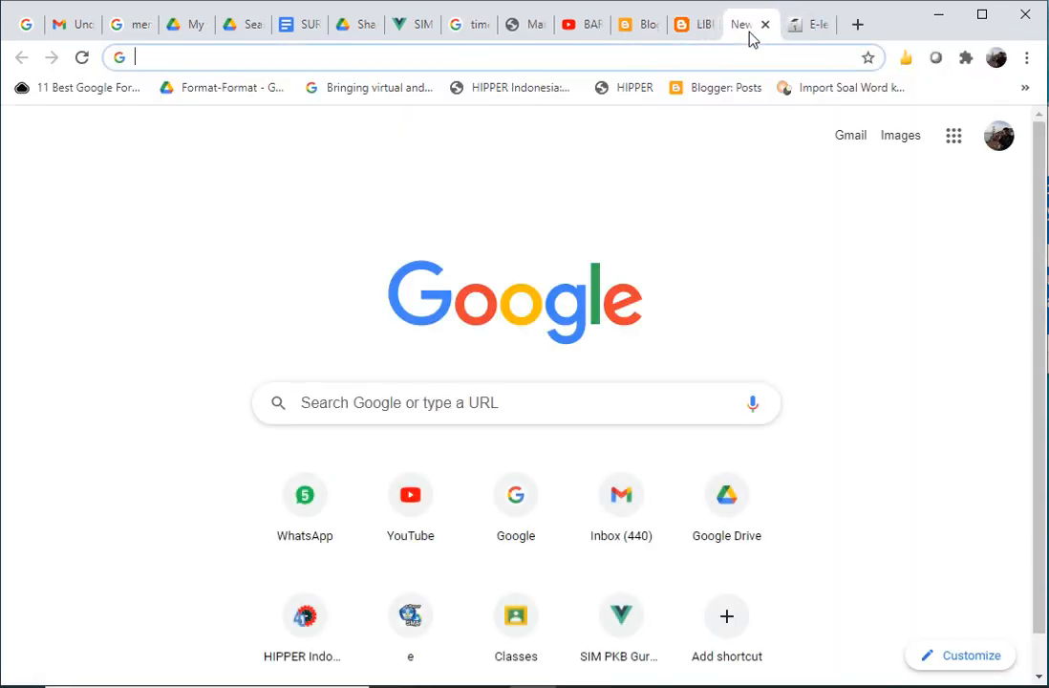
{"action": "left_click", "coordinate": [713, 55]}
{"action": "type", "text": "blo"}
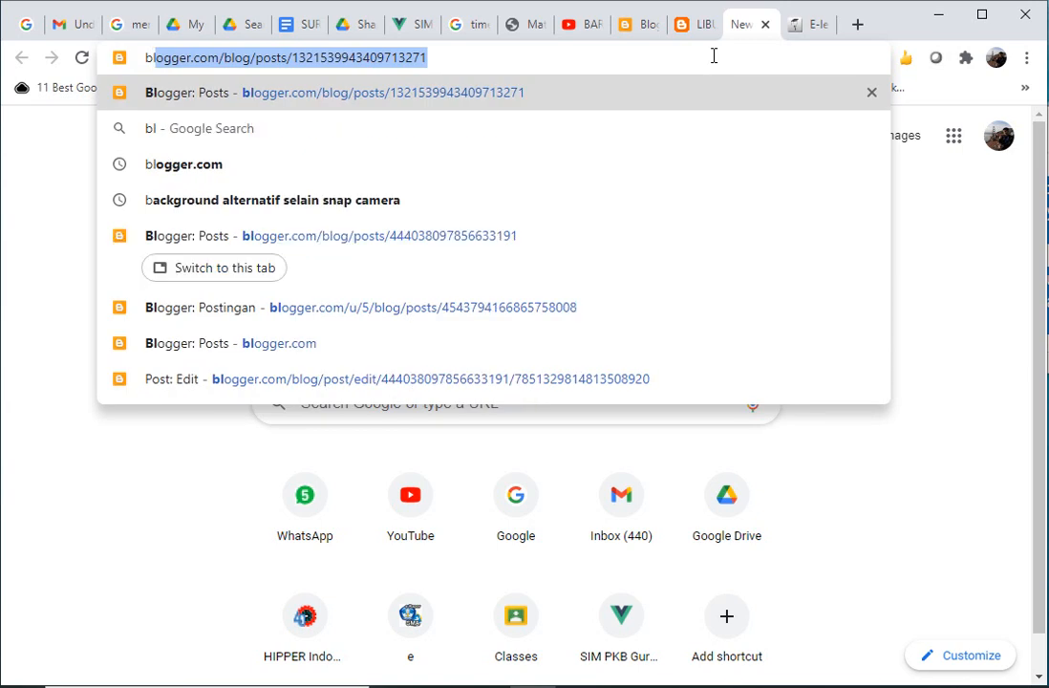
{"action": "key", "text": "Return"}
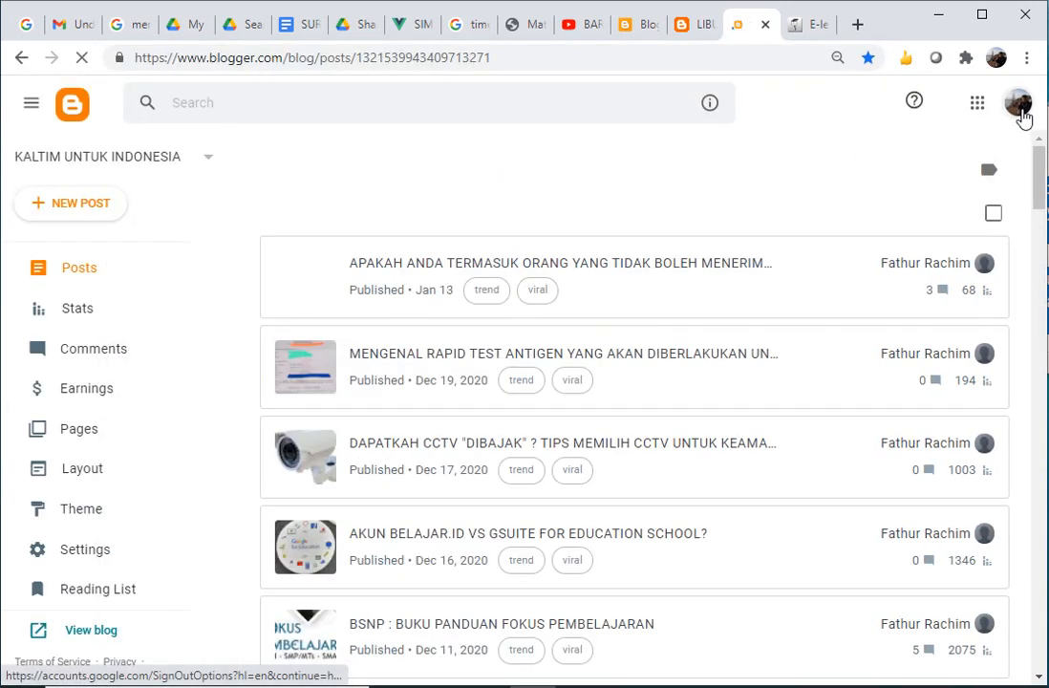
- Switch to the Google account that owns the LIBURAN GRATISAN blog and open that blog's theme page
{"action": "left_click", "coordinate": [1020, 108]}
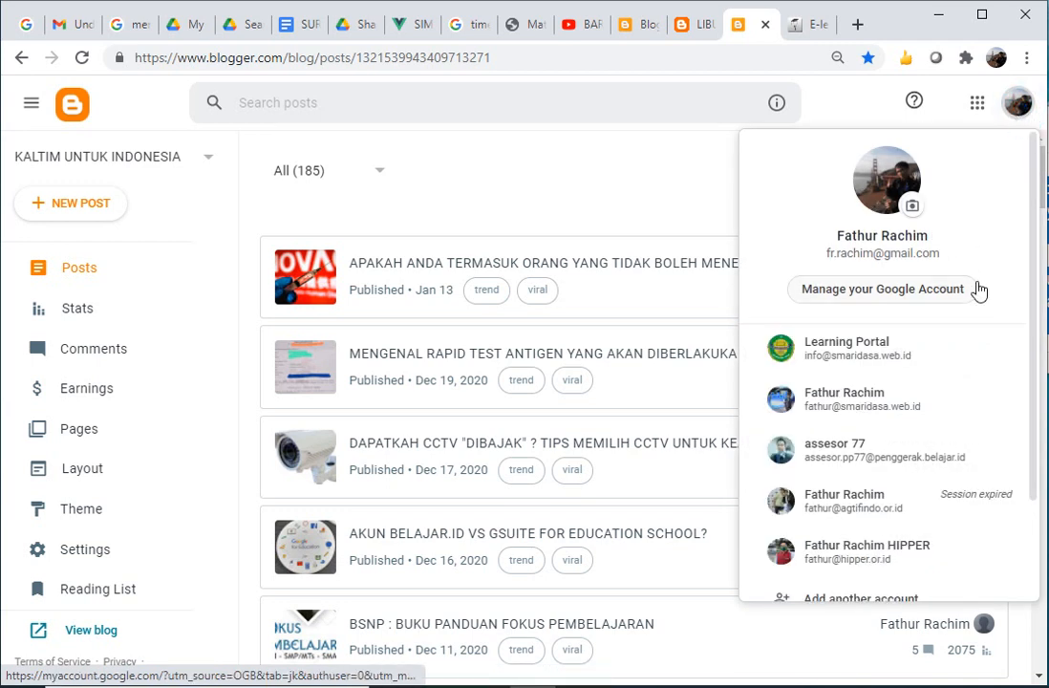
{"action": "left_click", "coordinate": [855, 546]}
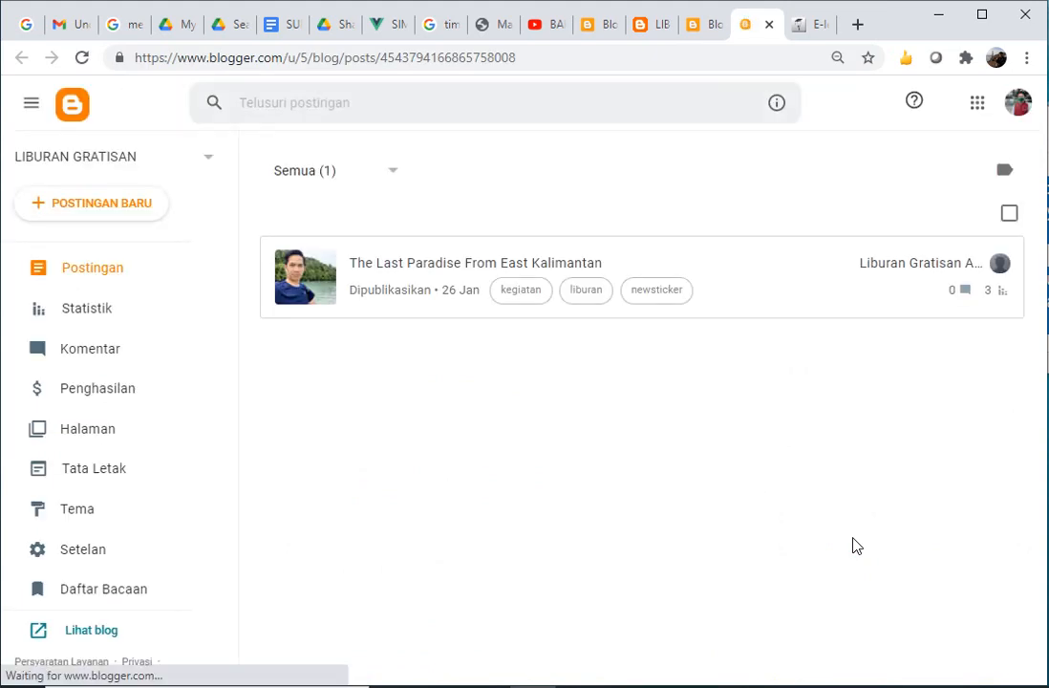
{"action": "left_click", "coordinate": [81, 509]}
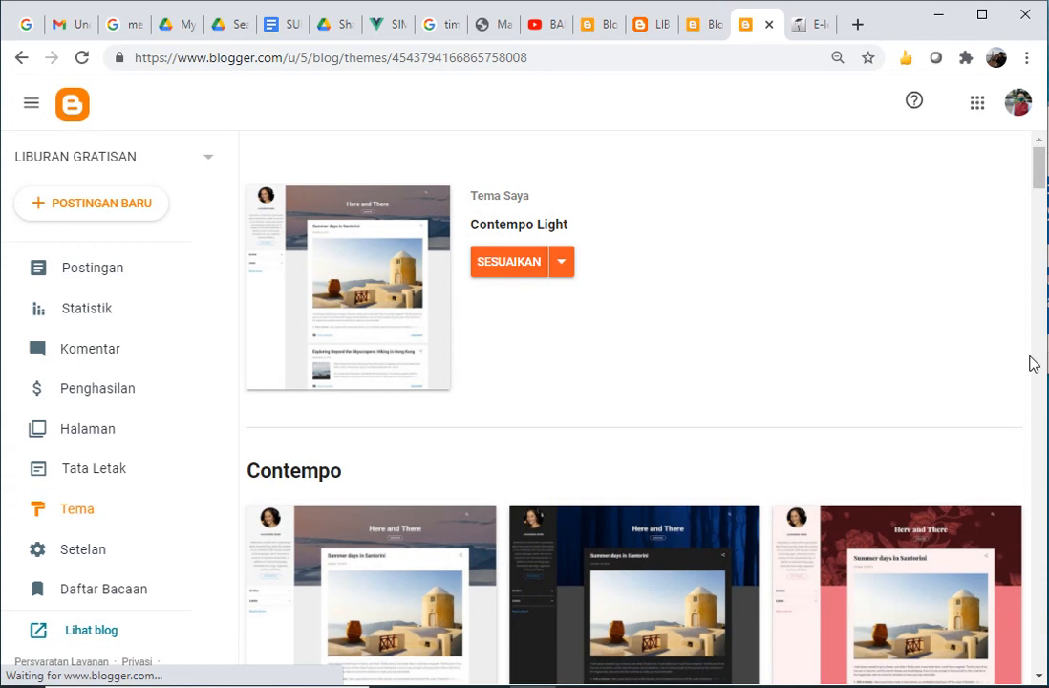
{"action": "scroll", "coordinate": [1032, 170], "scroll_direction": "down", "scroll_amount": 1}
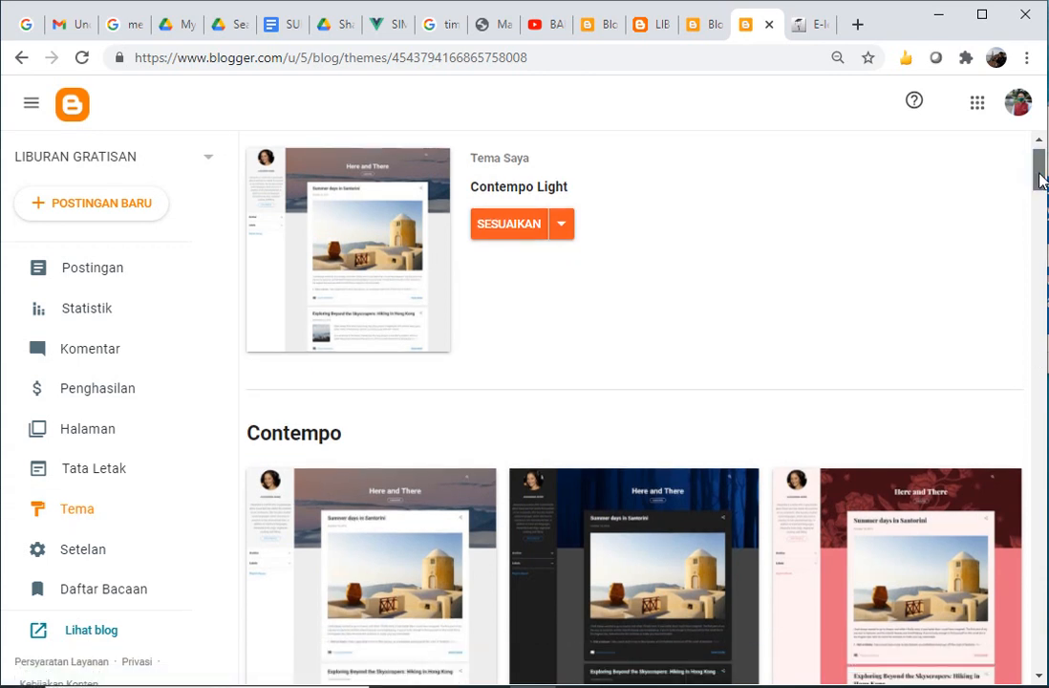
- Check the KALTIM UNTUK INDONESIA dashboard, open the live LIBURAN GRATISAN blog in a new tab, and return to its theme page
{"action": "left_click", "coordinate": [699, 27]}
{"action": "mouse_move", "coordinate": [698, 27]}
{"action": "left_mouse_down"}
{"action": "mouse_move", "coordinate": [762, 27]}
{"action": "mouse_move", "coordinate": [702, 29]}
{"action": "left_mouse_up"}
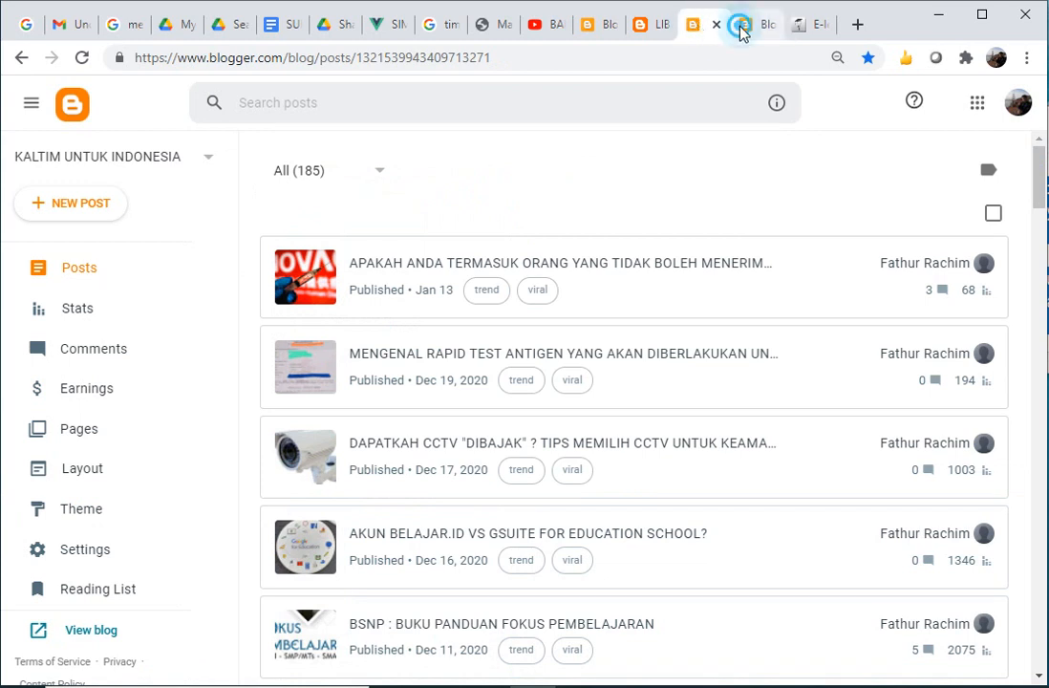
{"action": "left_click", "coordinate": [743, 29]}
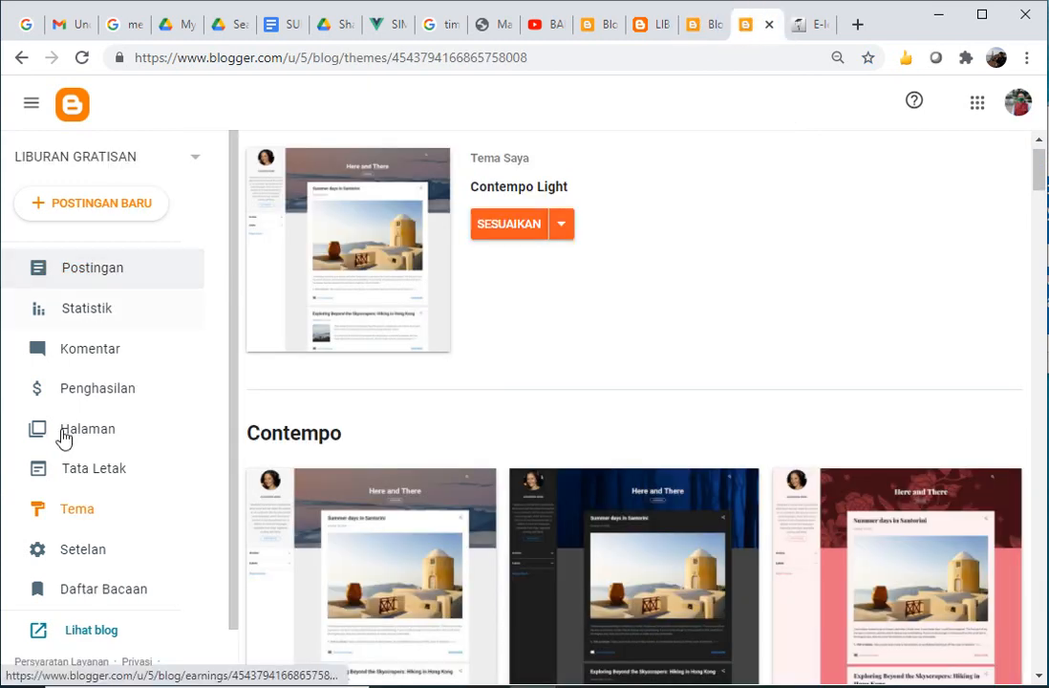
{"action": "left_click", "coordinate": [96, 644]}
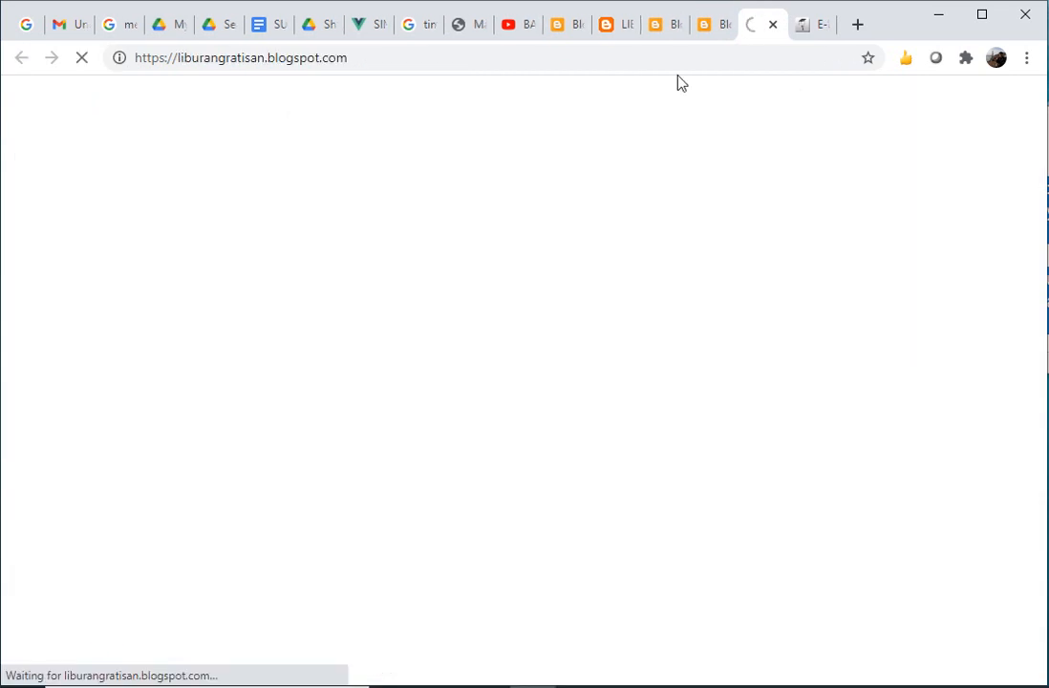
{"action": "left_click", "coordinate": [708, 28]}
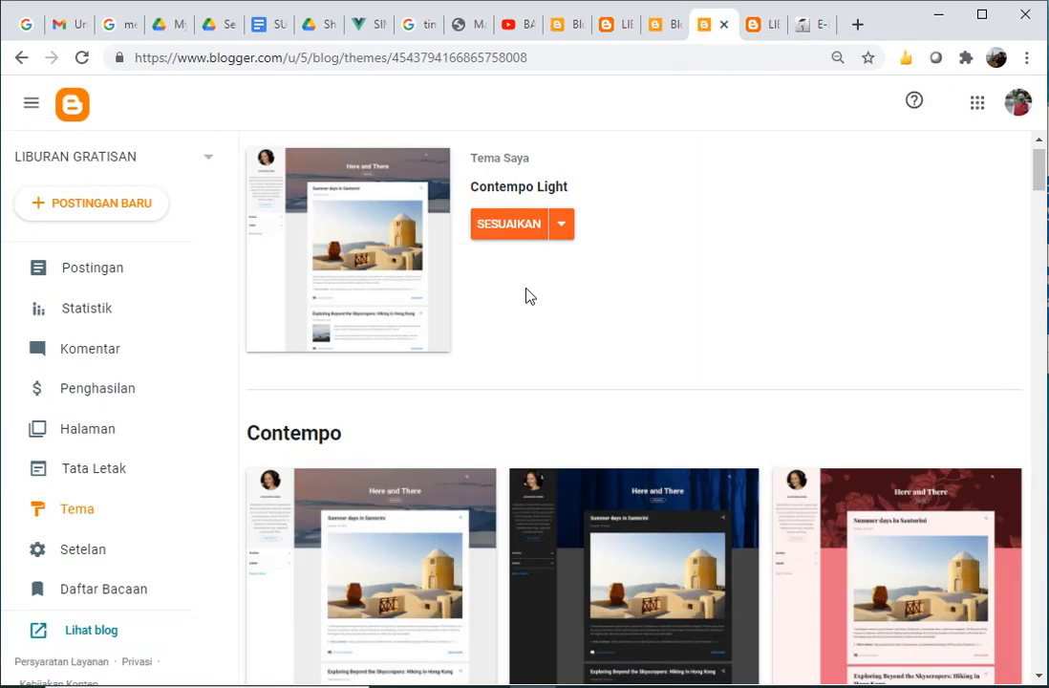
- Preview the Emporio Flamingo theme on the LIBURAN GRATISAN blog, look down the previewed page, and return to the theme list
{"action": "left_click", "coordinate": [1044, 380]}
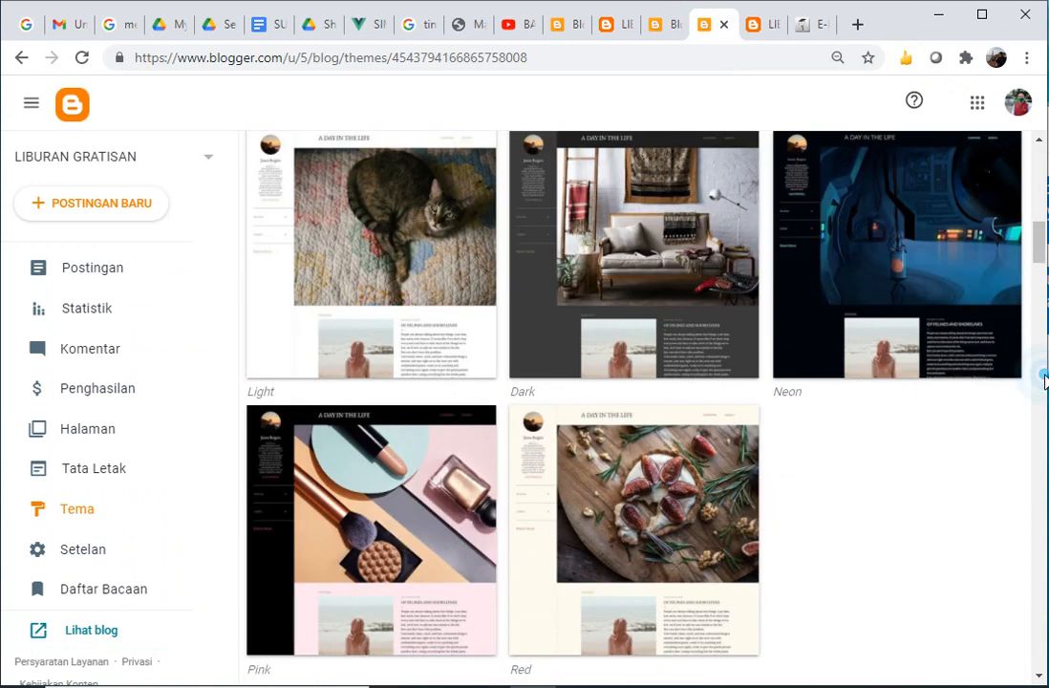
{"action": "left_click", "coordinate": [1045, 381]}
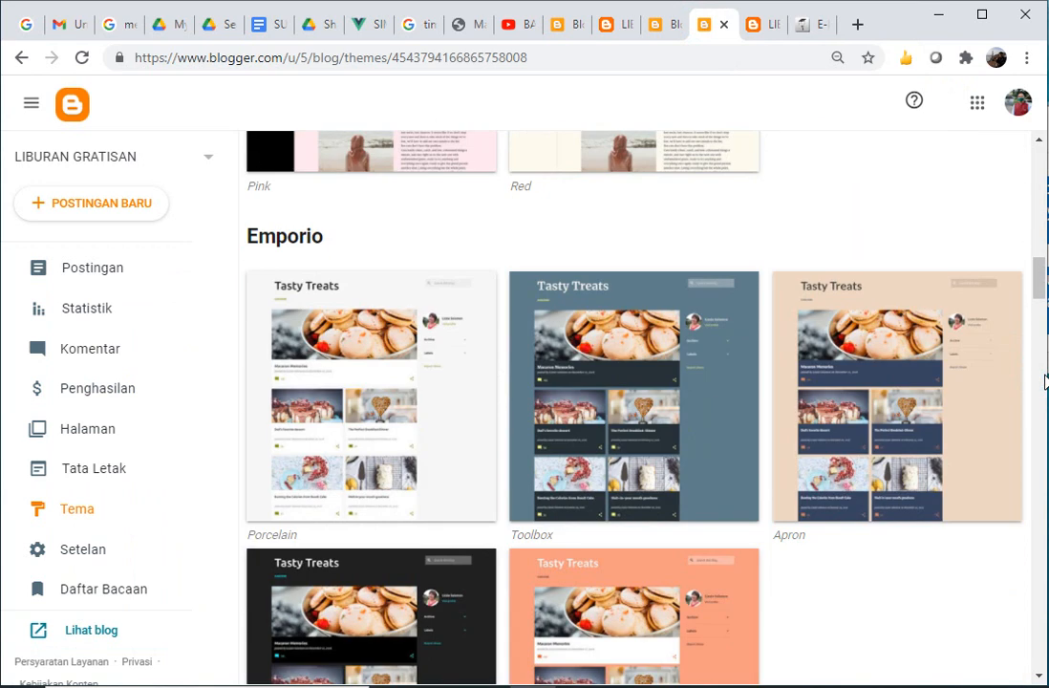
{"action": "left_click", "coordinate": [609, 620]}
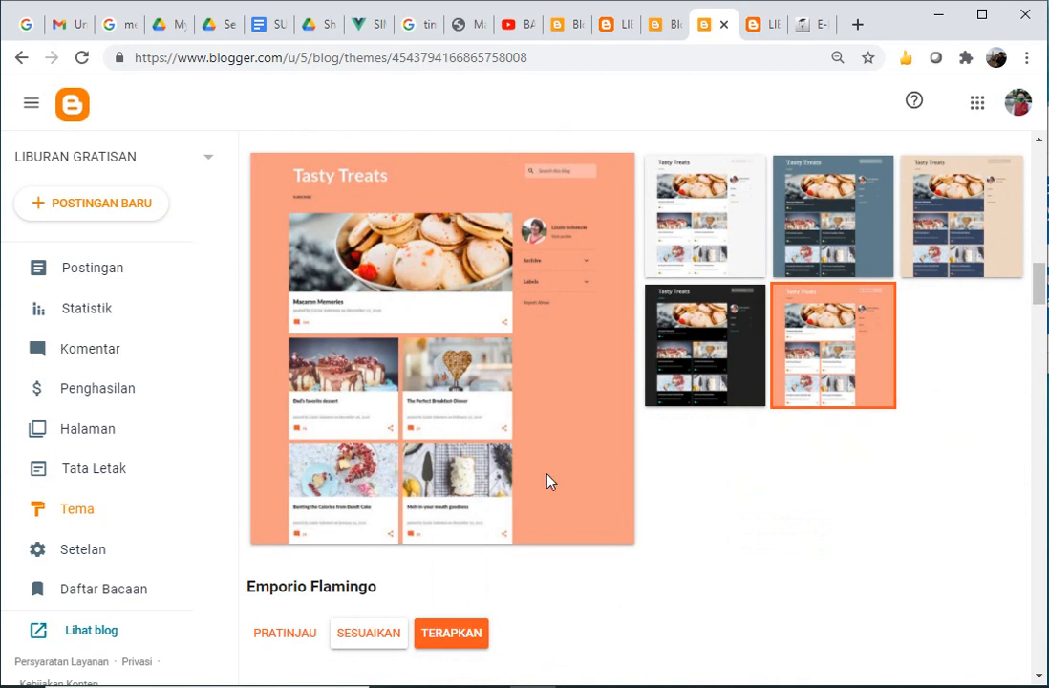
{"action": "left_click", "coordinate": [281, 635]}
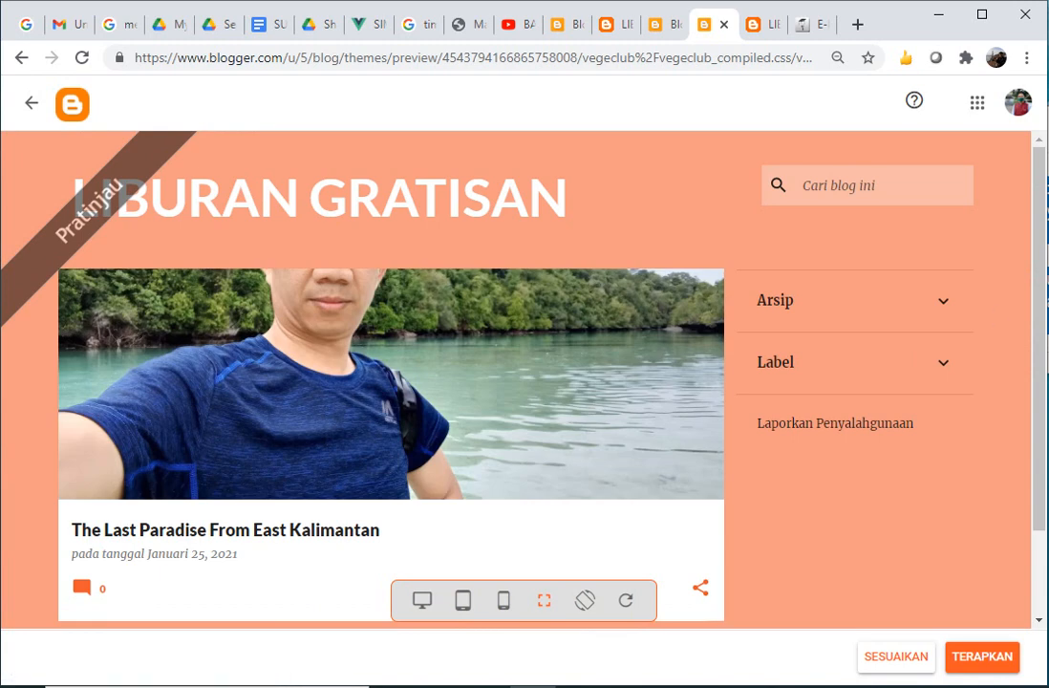
{"action": "left_click_drag", "start_coordinate": [1039, 266], "coordinate": [1027, 225]}
{"action": "left_click", "coordinate": [31, 102]}
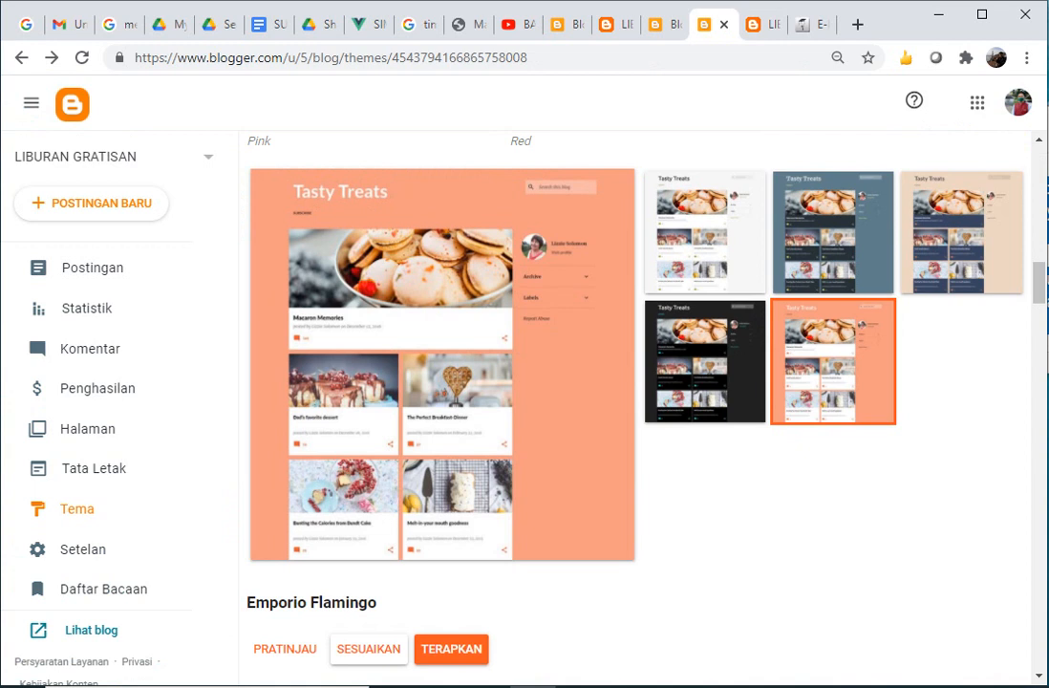
- Look through the remaining built-in theme families, including Essential, Simple and Dynamic Views, and return to the Contempo themes
{"action": "left_click", "coordinate": [1039, 478]}
{"action": "left_click", "coordinate": [1039, 478]}
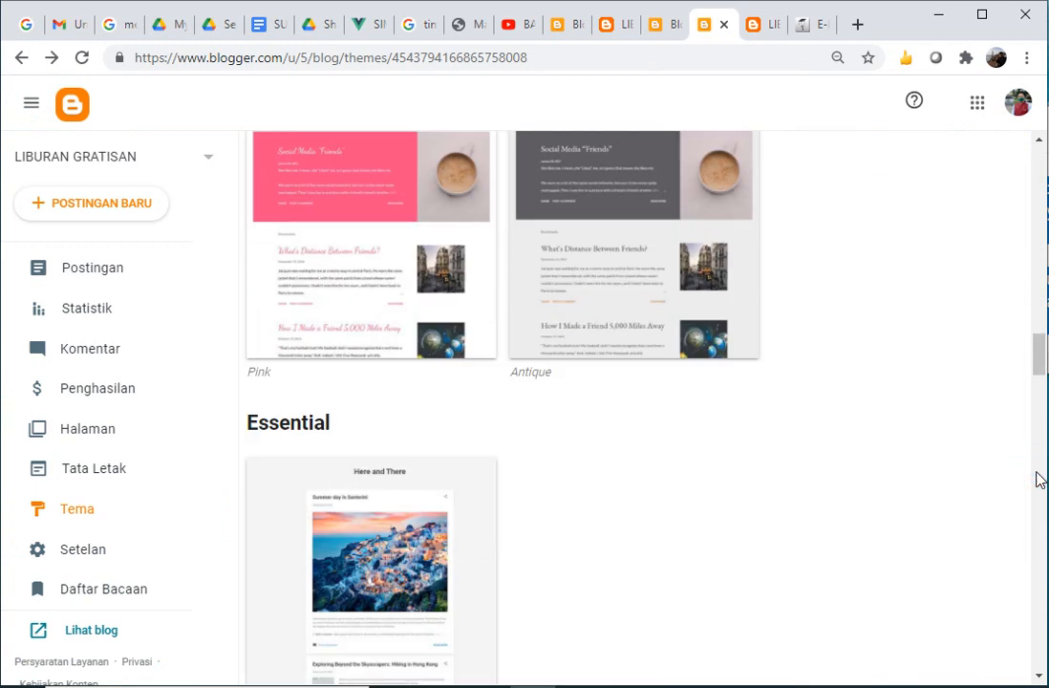
{"action": "left_click", "coordinate": [1039, 478]}
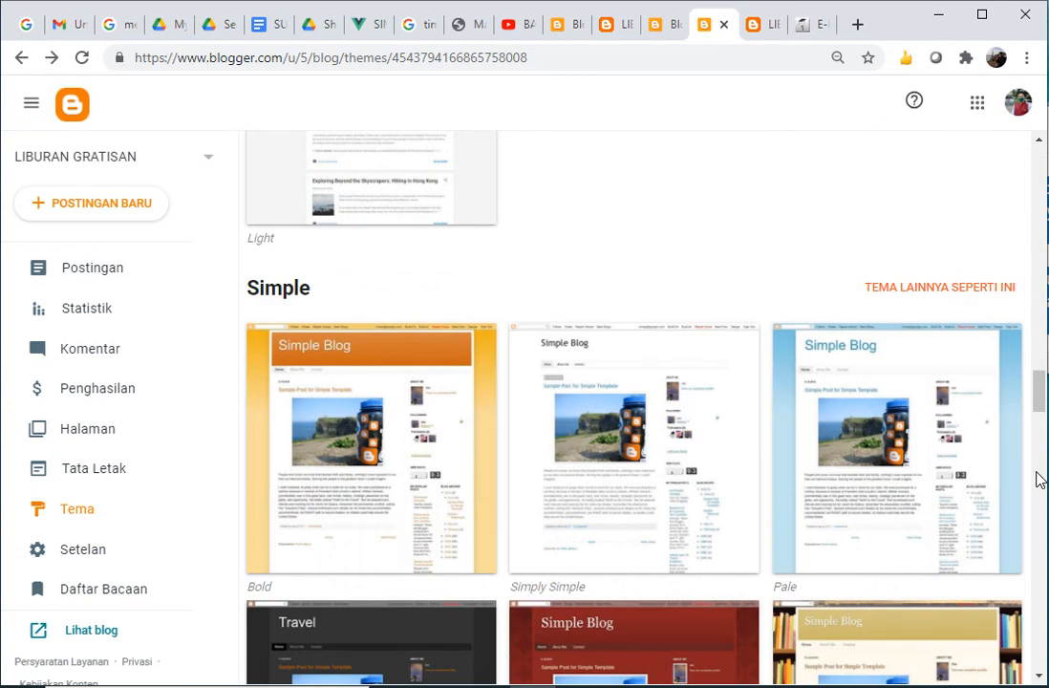
{"action": "left_click", "coordinate": [1039, 477]}
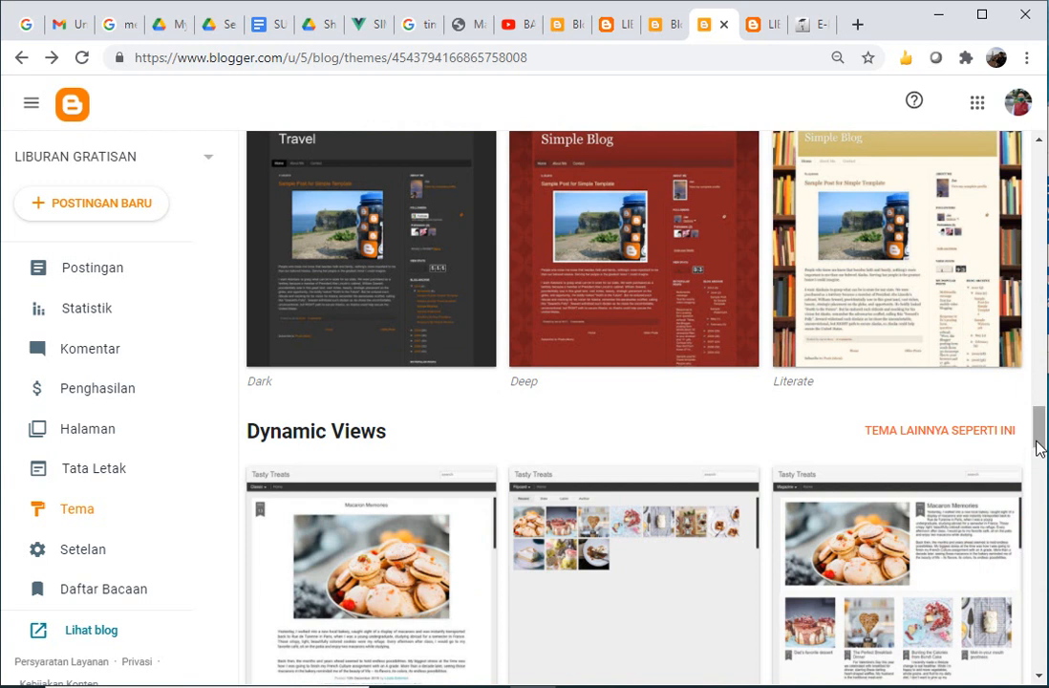
{"action": "left_click_drag", "start_coordinate": [1037, 440], "coordinate": [1039, 210]}
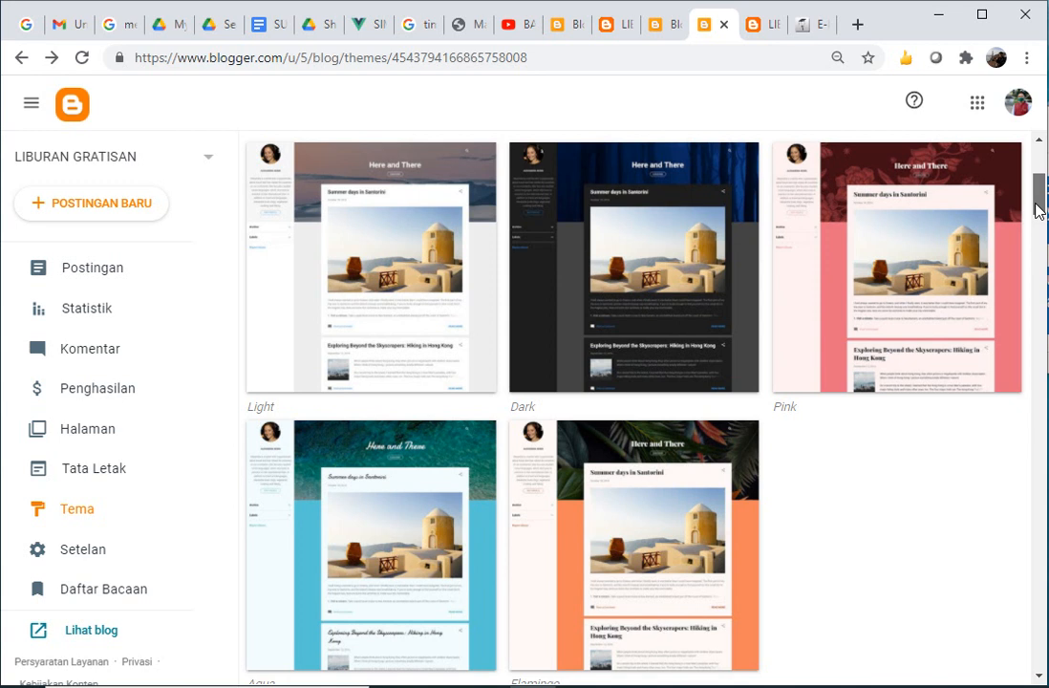
- Search Google for "free theme blogger" in a new browser tab
{"action": "left_click", "coordinate": [859, 26]}
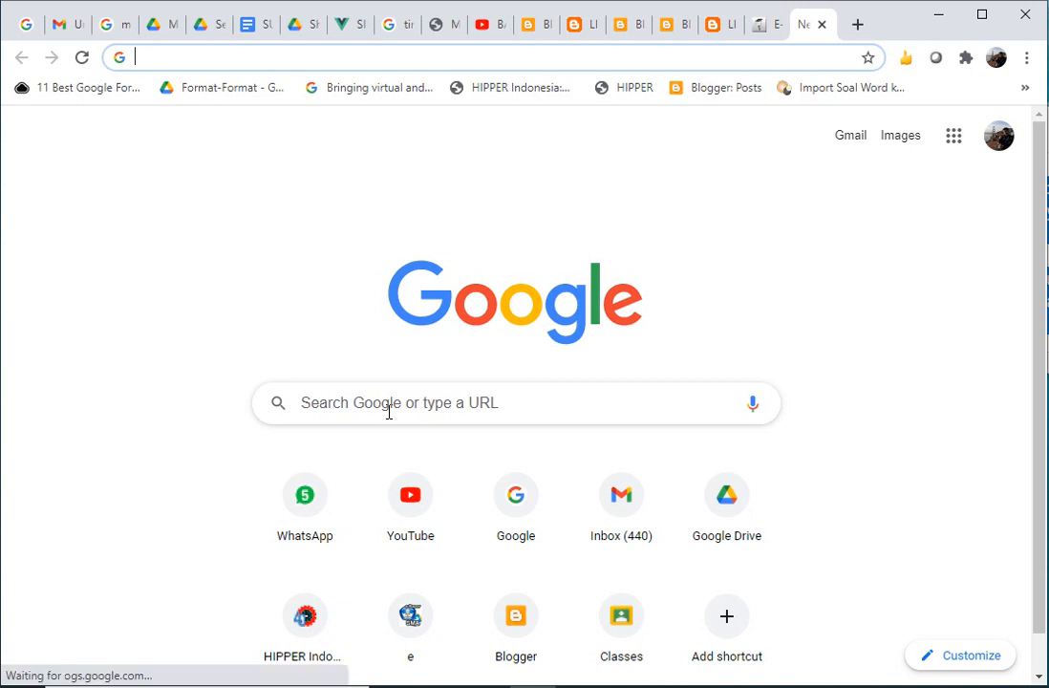
{"action": "type", "text": "free the"}
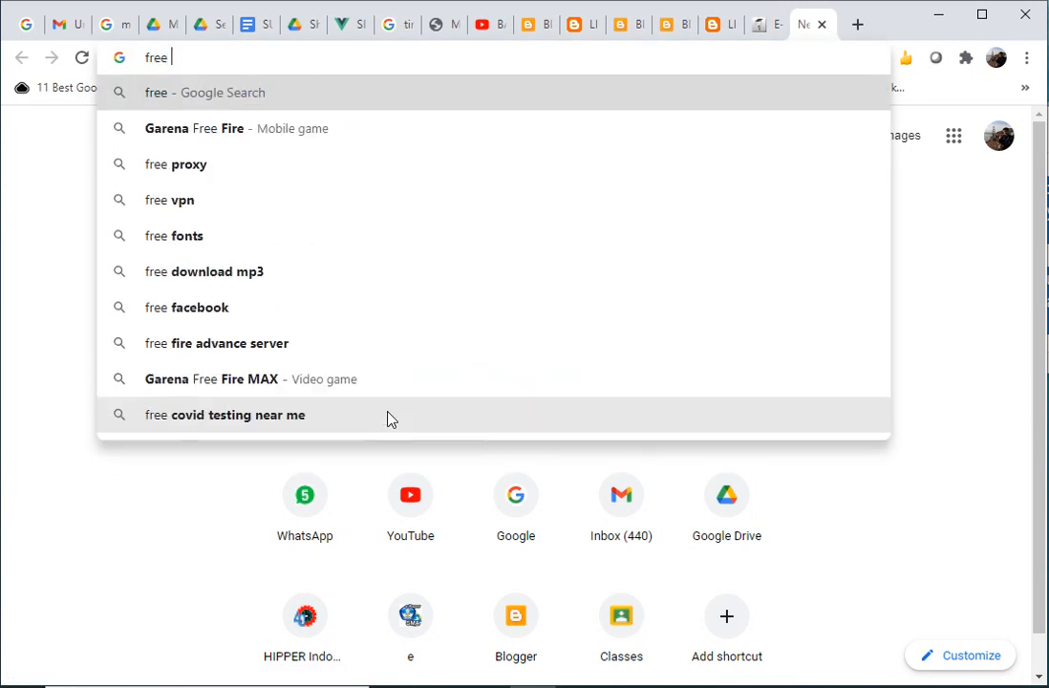
{"action": "type", "text": "me "}
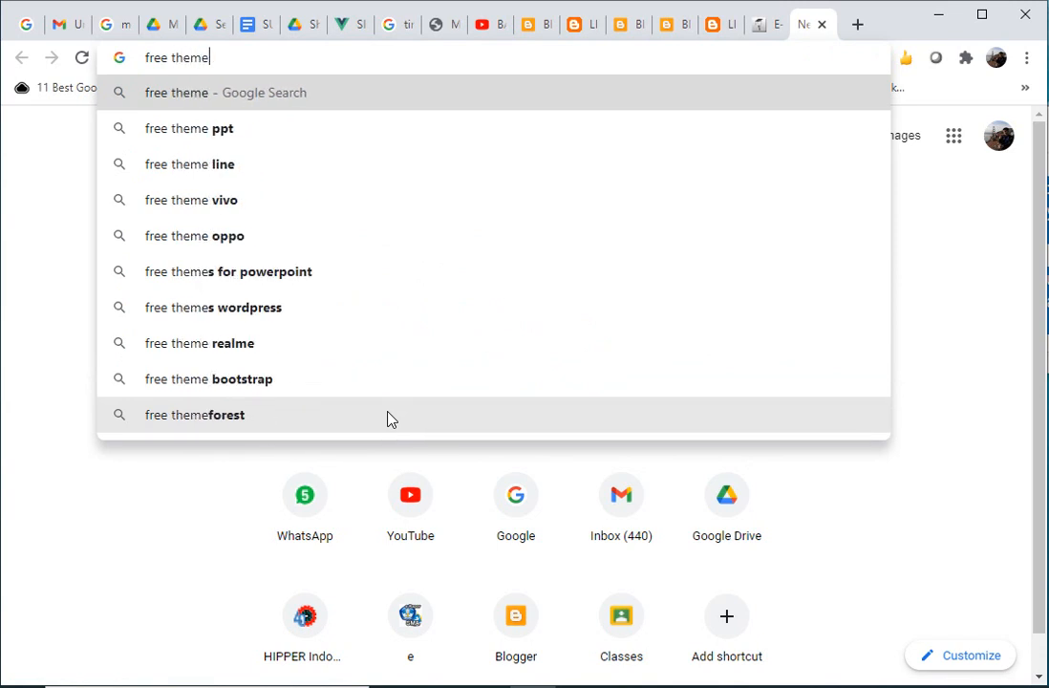
{"action": "type", "text": "blo"}
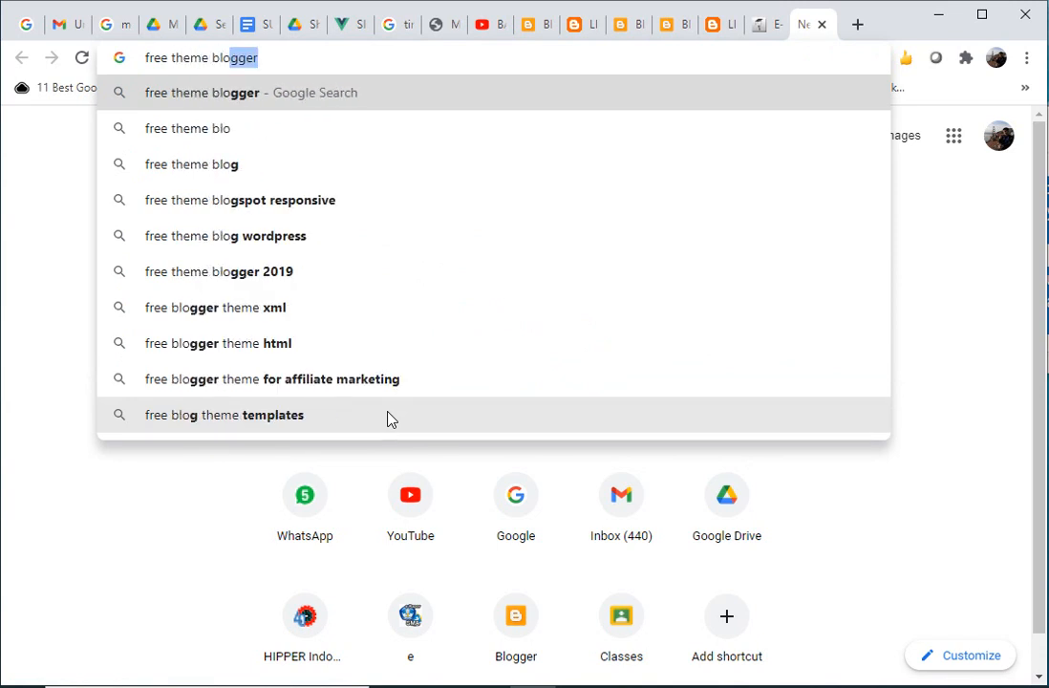
{"action": "type", "text": "g"}
{"action": "key", "text": "Return"}
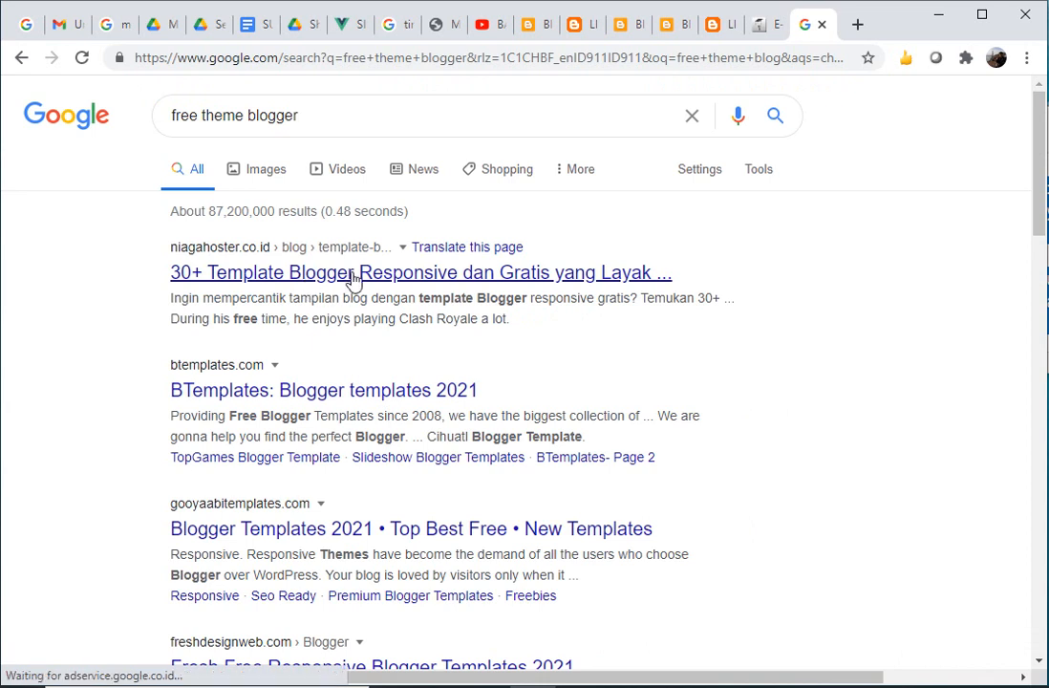
- Open the niagahoster.co.id result about 30+ responsive free Blogger templates in its own tab and switch to it
{"action": "right_click", "coordinate": [352, 279]}
{"action": "left_click", "coordinate": [400, 290]}
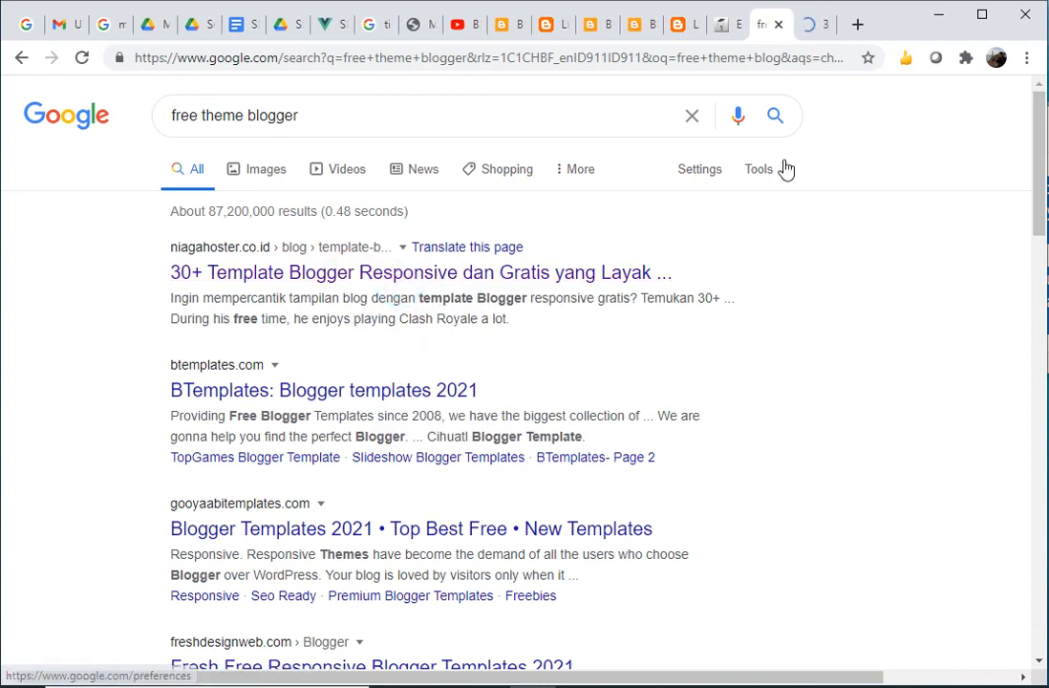
{"action": "left_click", "coordinate": [807, 29]}
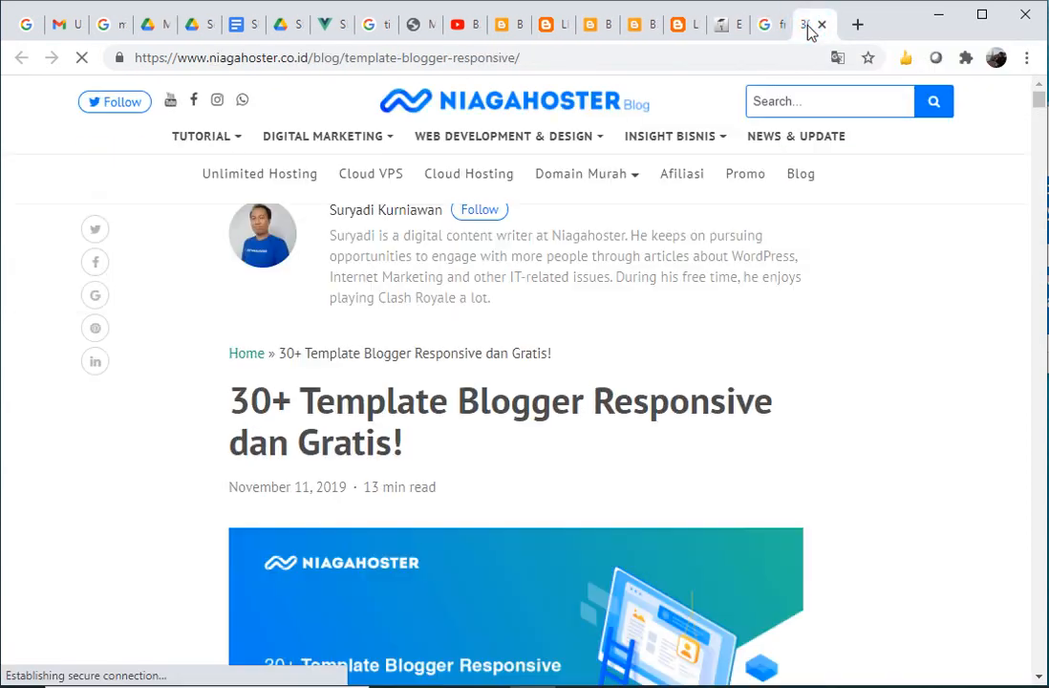
- Examine the article's list of free Blogger templates and the descriptions and download links of the first entries, up to Sanai
{"action": "left_click", "coordinate": [1039, 138]}
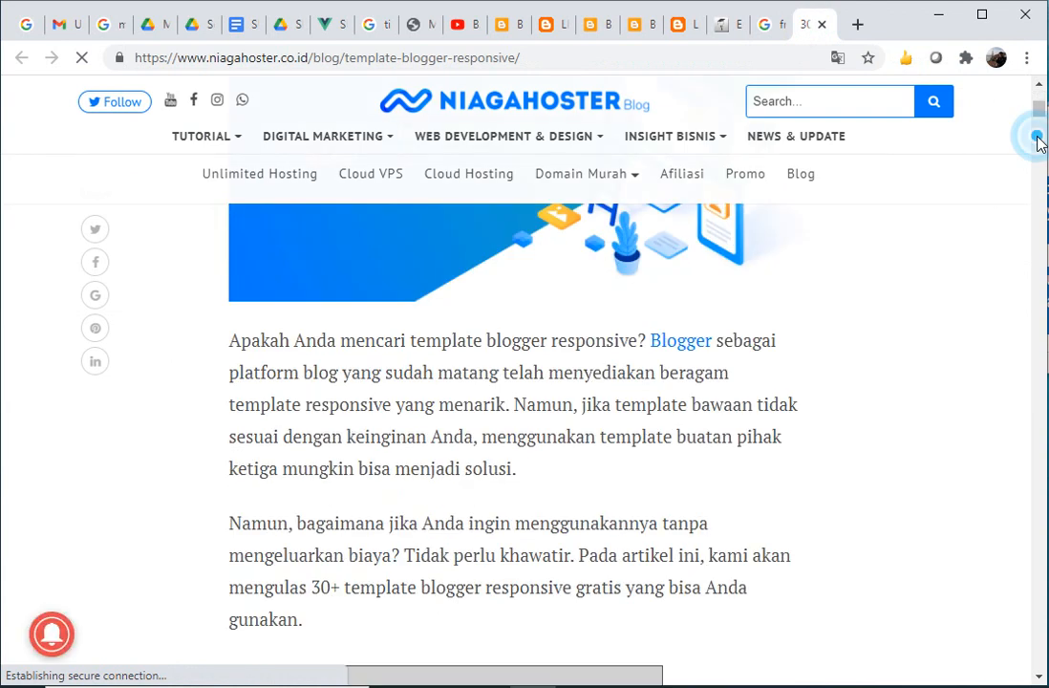
{"action": "left_click", "coordinate": [1040, 139]}
{"action": "left_click", "coordinate": [1040, 139]}
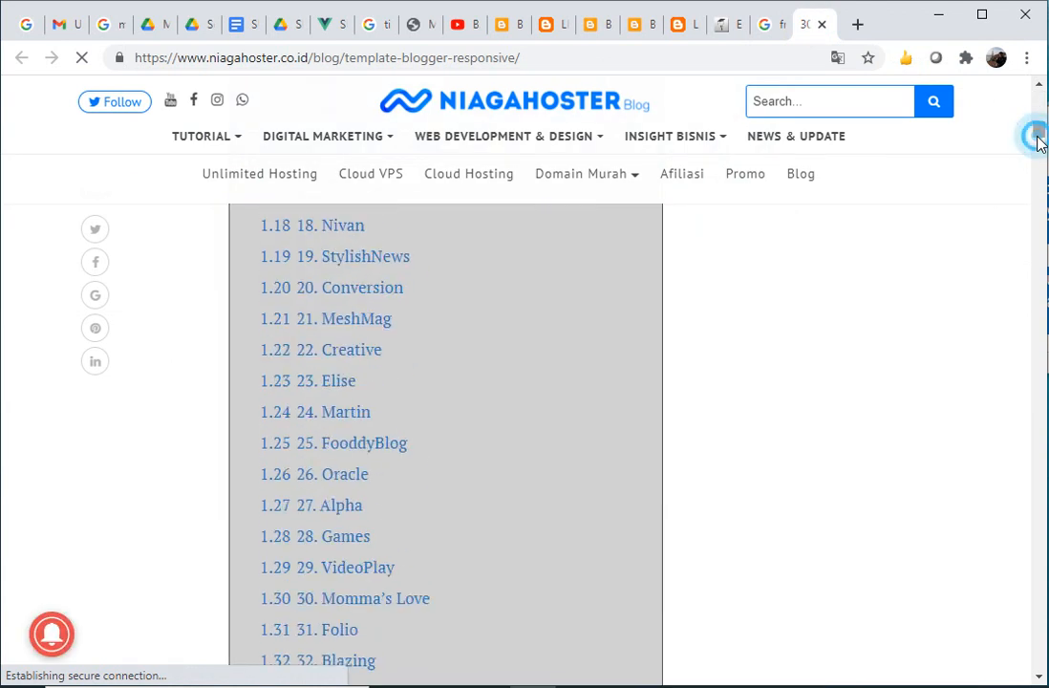
{"action": "left_click_drag", "start_coordinate": [1036, 133], "coordinate": [1037, 127]}
{"action": "left_click_drag", "start_coordinate": [1039, 120], "coordinate": [1036, 226]}
{"action": "left_click", "coordinate": [1037, 226]}
{"action": "left_click", "coordinate": [1038, 225]}
{"action": "left_click", "coordinate": [1038, 229]}
{"action": "left_click", "coordinate": [1038, 228]}
{"action": "left_click", "coordinate": [1038, 223]}
{"action": "left_click", "coordinate": [1039, 239]}
{"action": "left_click", "coordinate": [1033, 286]}
{"action": "left_click", "coordinate": [1034, 305]}
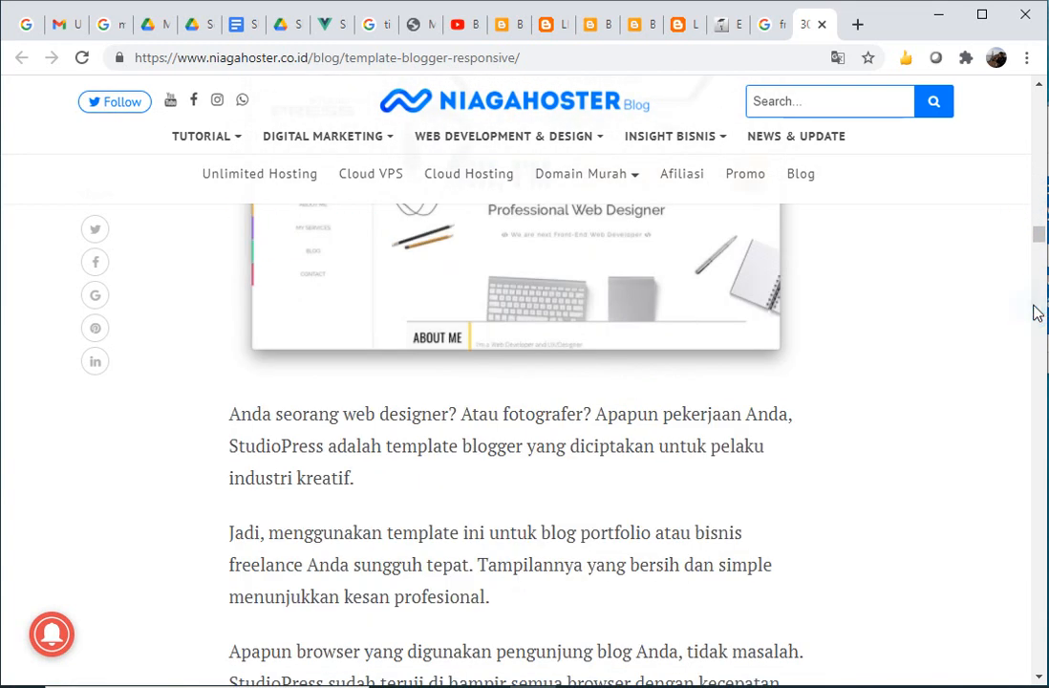
{"action": "left_click", "coordinate": [1033, 305]}
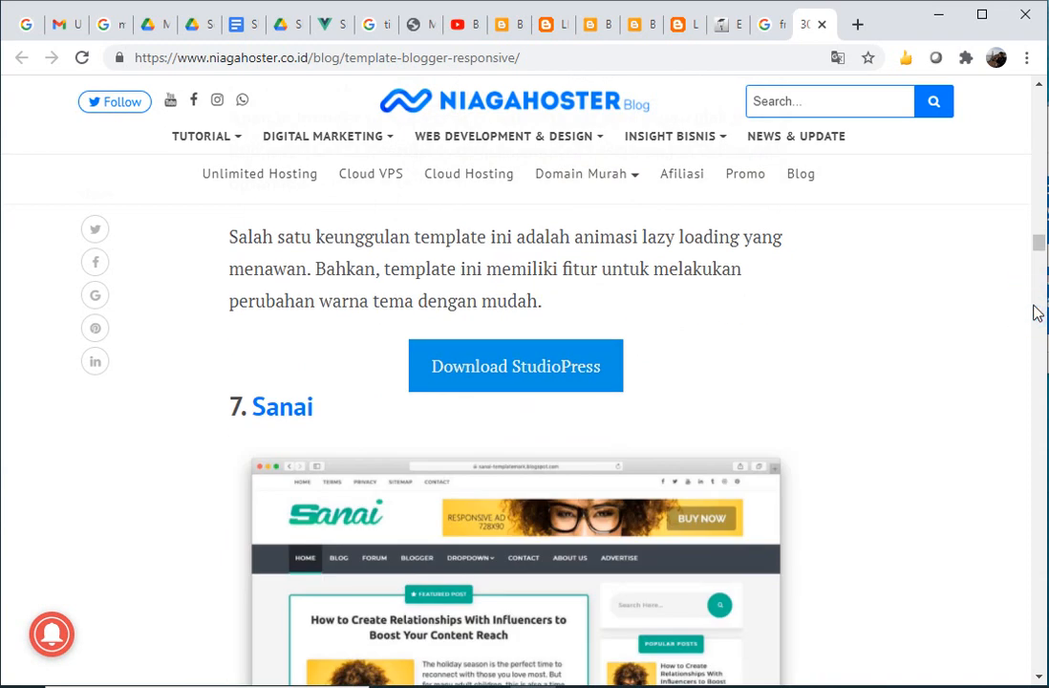
{"action": "left_click", "coordinate": [1034, 305]}
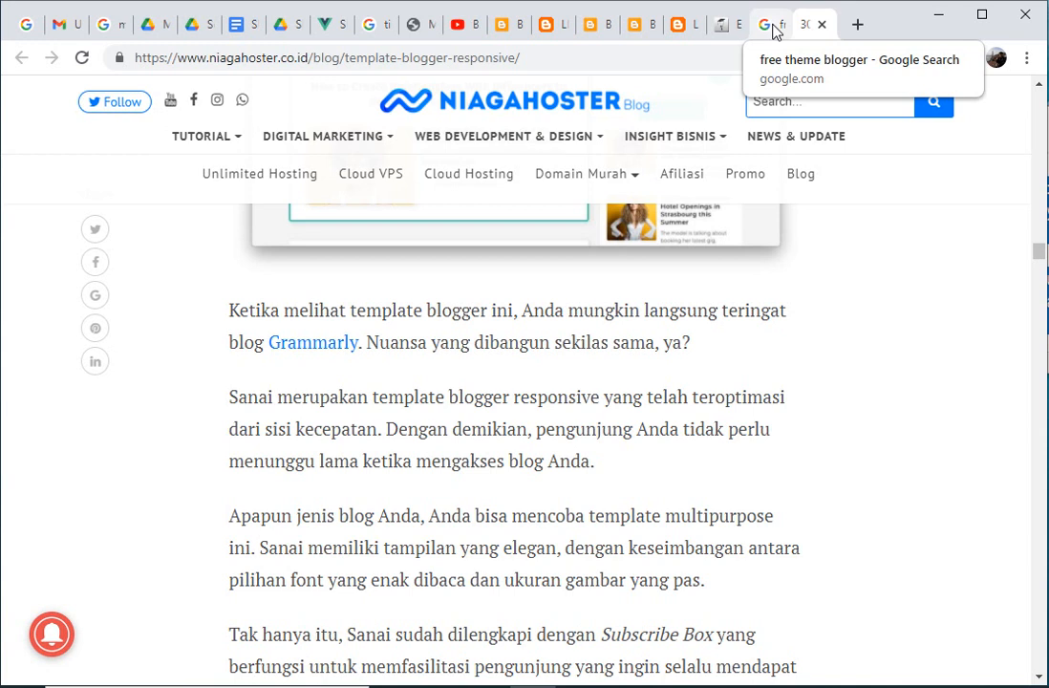
- Return to the LIBURAN GRATISAN theme page and apply the Awesome Inc. Light theme, accepting that hidden gadgets may become visible
{"action": "left_click", "coordinate": [682, 29]}
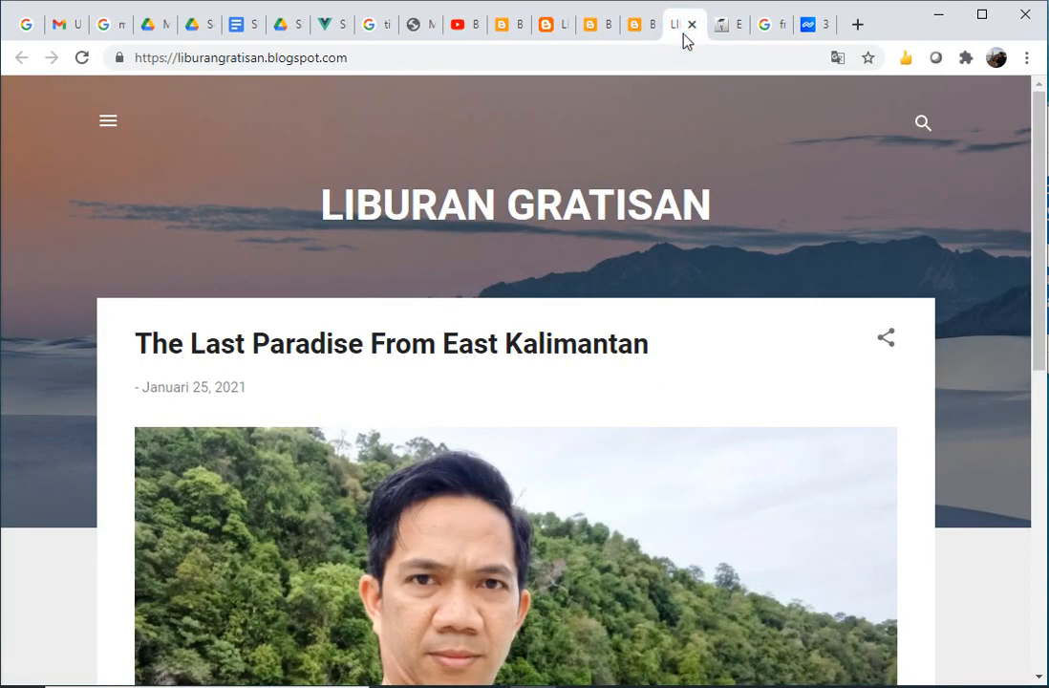
{"action": "left_click", "coordinate": [637, 27]}
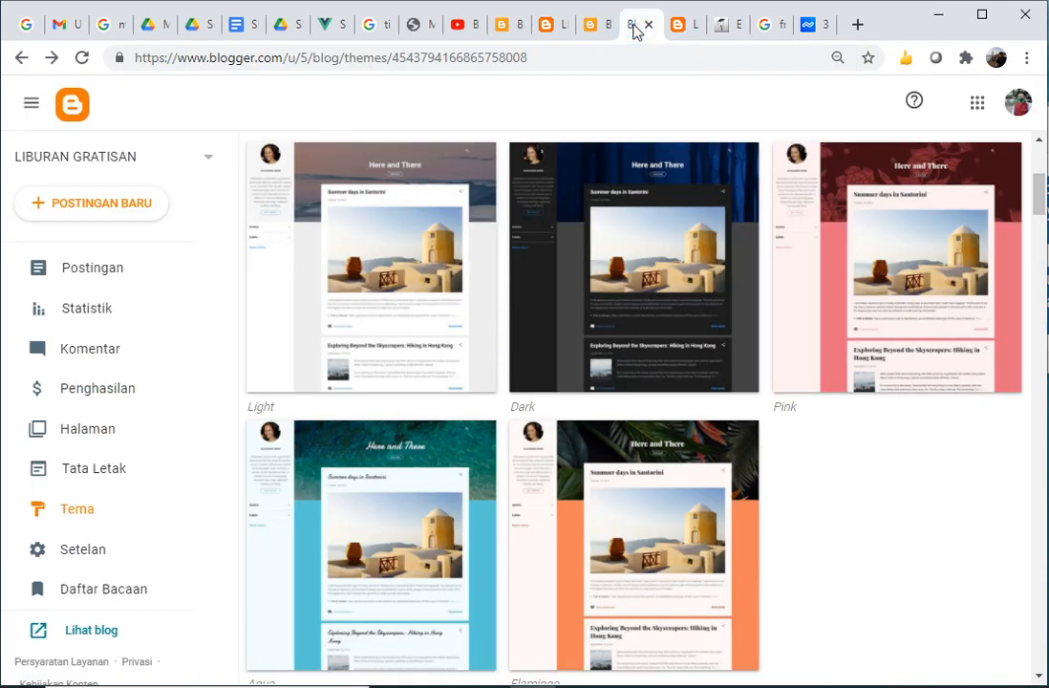
{"action": "scroll", "coordinate": [1032, 330], "scroll_direction": "down", "scroll_amount": 5}
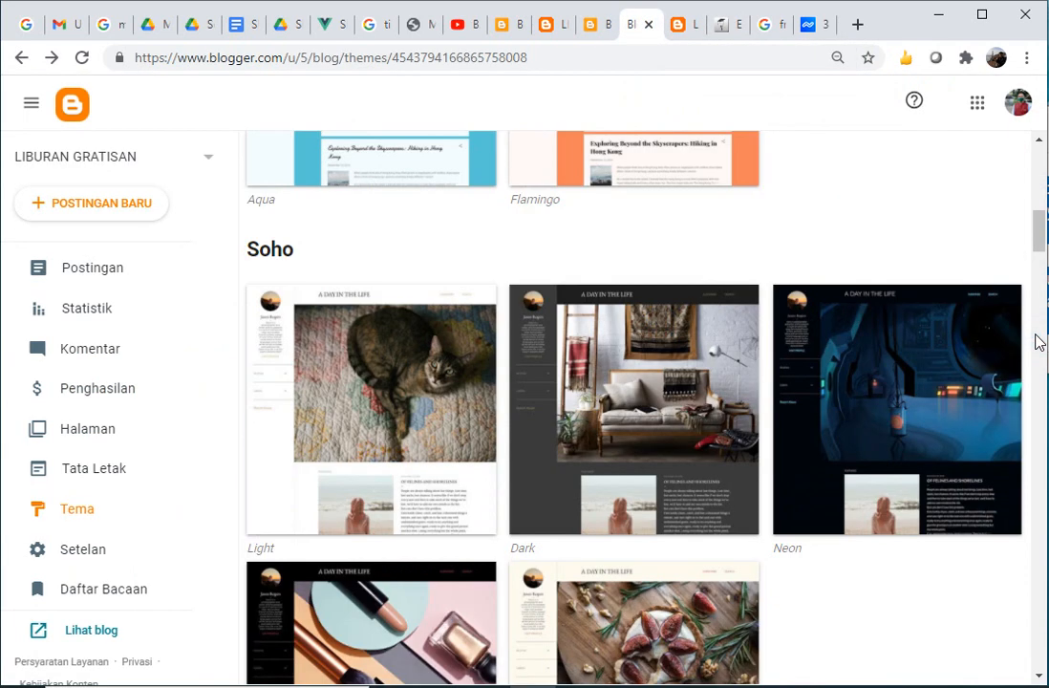
{"action": "scroll", "coordinate": [1039, 341], "scroll_direction": "down", "scroll_amount": 5}
{"action": "scroll", "coordinate": [1038, 341], "scroll_direction": "down", "scroll_amount": 4}
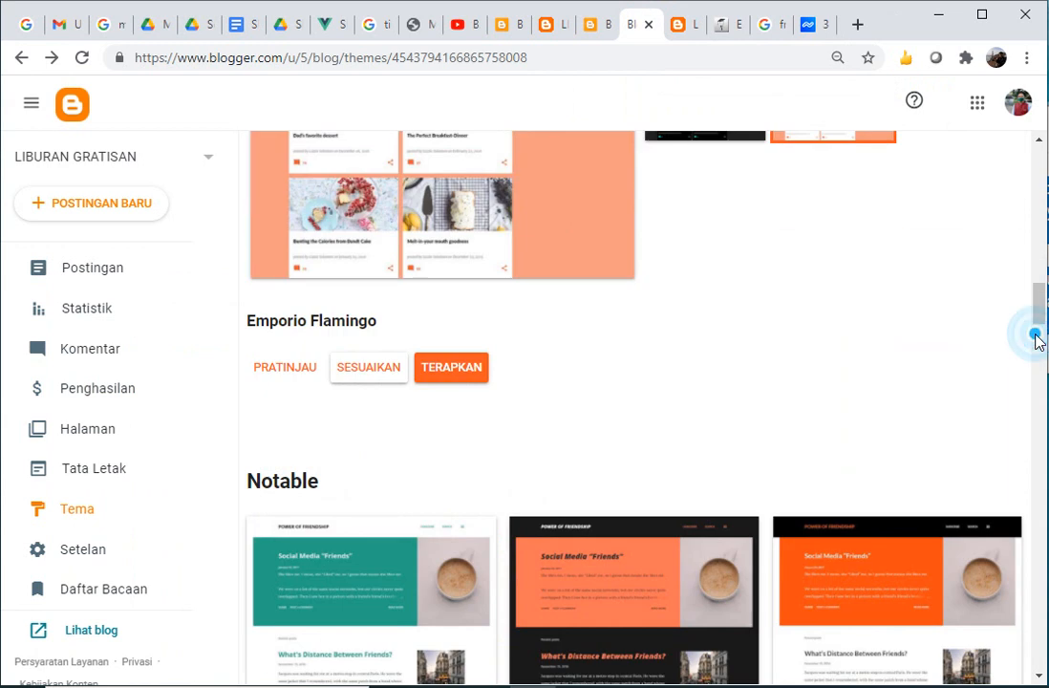
{"action": "left_click_drag", "start_coordinate": [1037, 291], "coordinate": [1045, 523]}
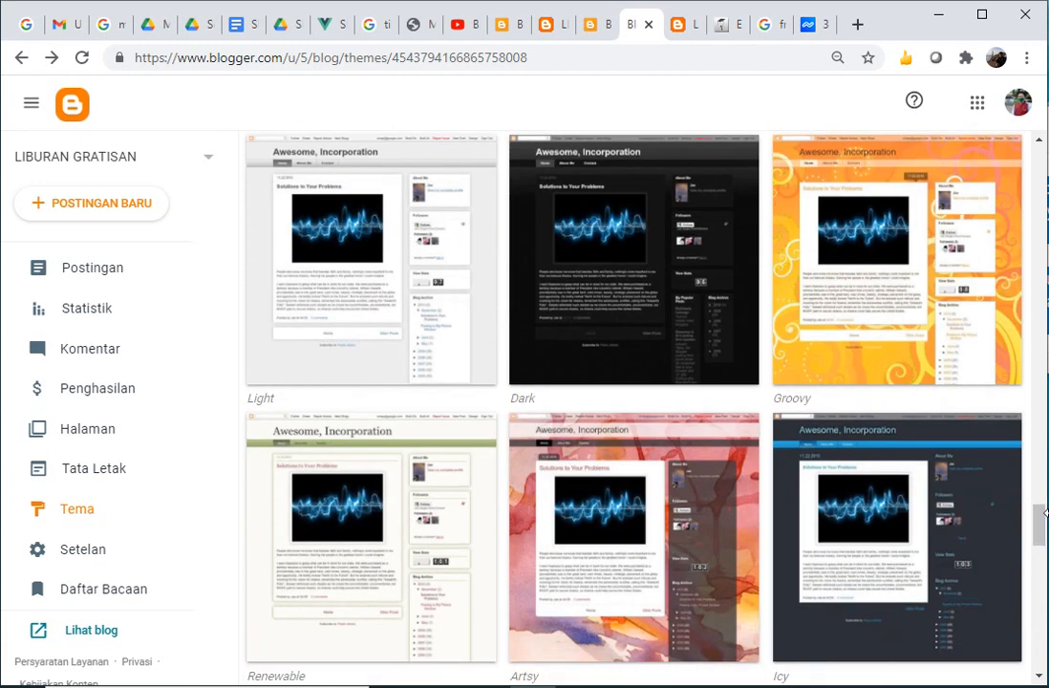
{"action": "left_click", "coordinate": [412, 306]}
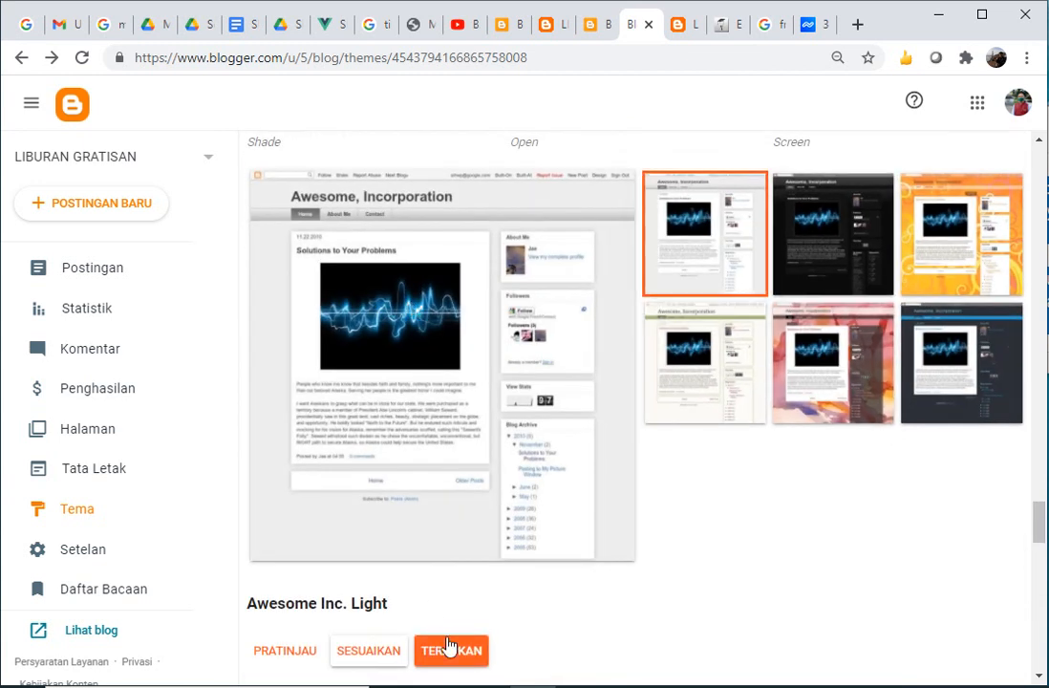
{"action": "left_click", "coordinate": [459, 659]}
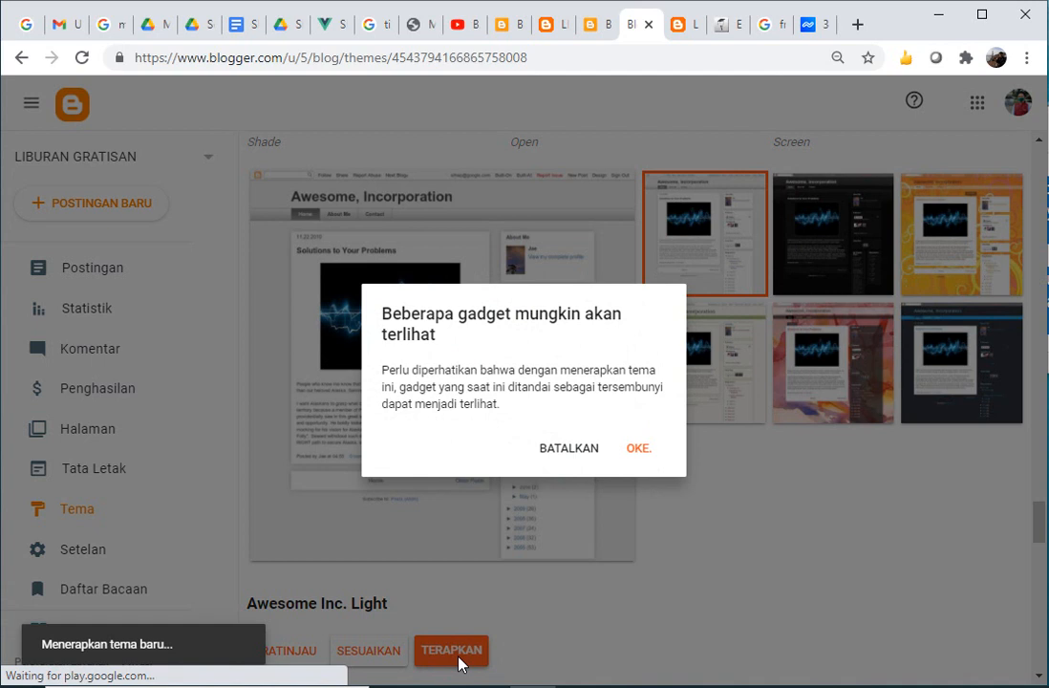
{"action": "left_click", "coordinate": [639, 452]}
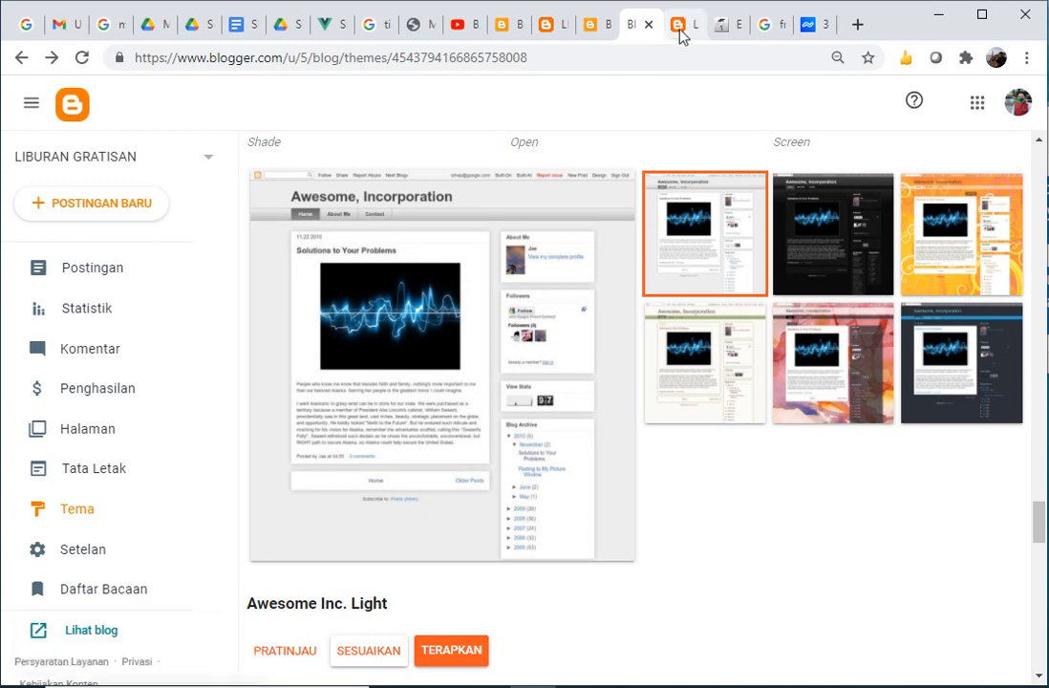
- Reload the live LIBURAN GRATISAN blog and look over the page with its newly applied theme
{"action": "left_click", "coordinate": [684, 31]}
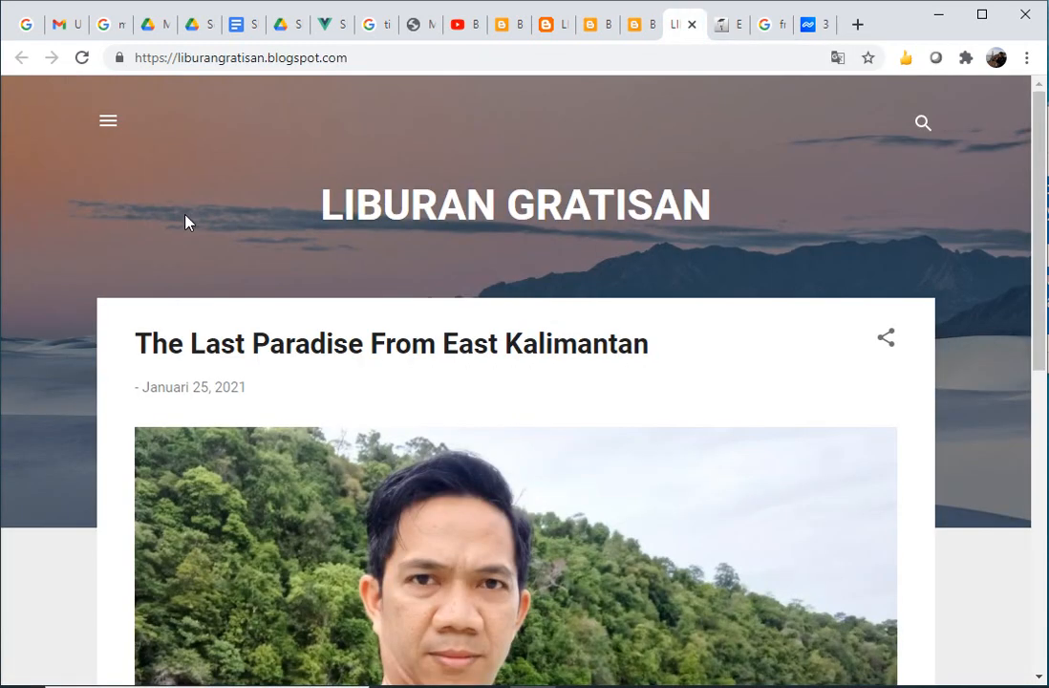
{"action": "left_click", "coordinate": [82, 59]}
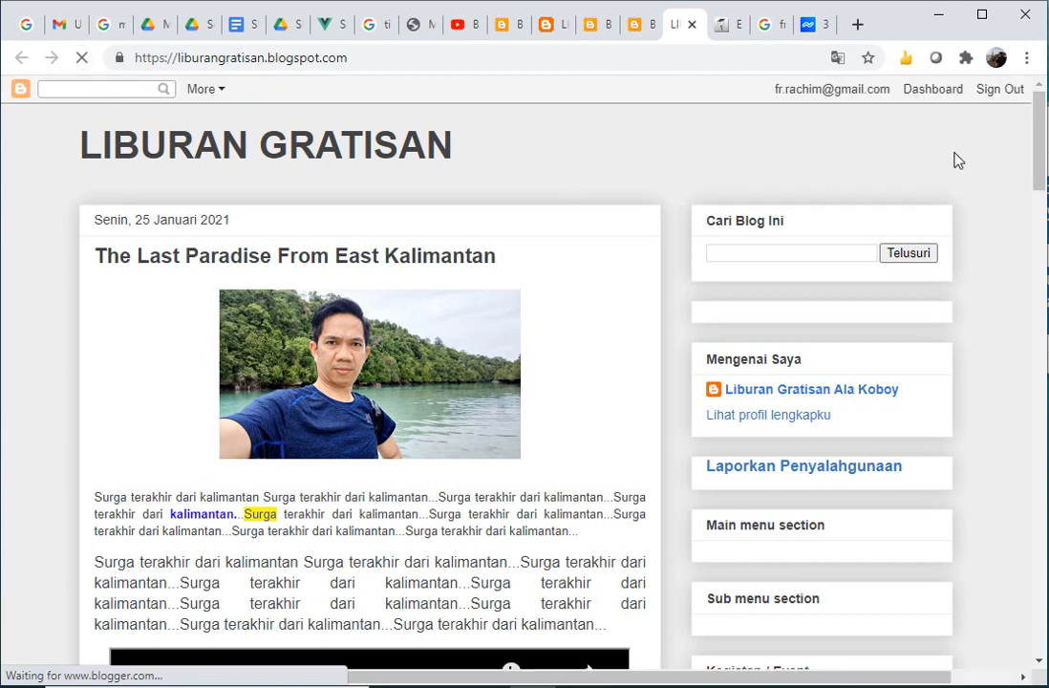
{"action": "left_click_drag", "start_coordinate": [1039, 148], "coordinate": [1038, 116]}
- Go back to the blog's theme page and apply the Studio variant from the Travel themes
{"action": "left_click", "coordinate": [634, 25]}
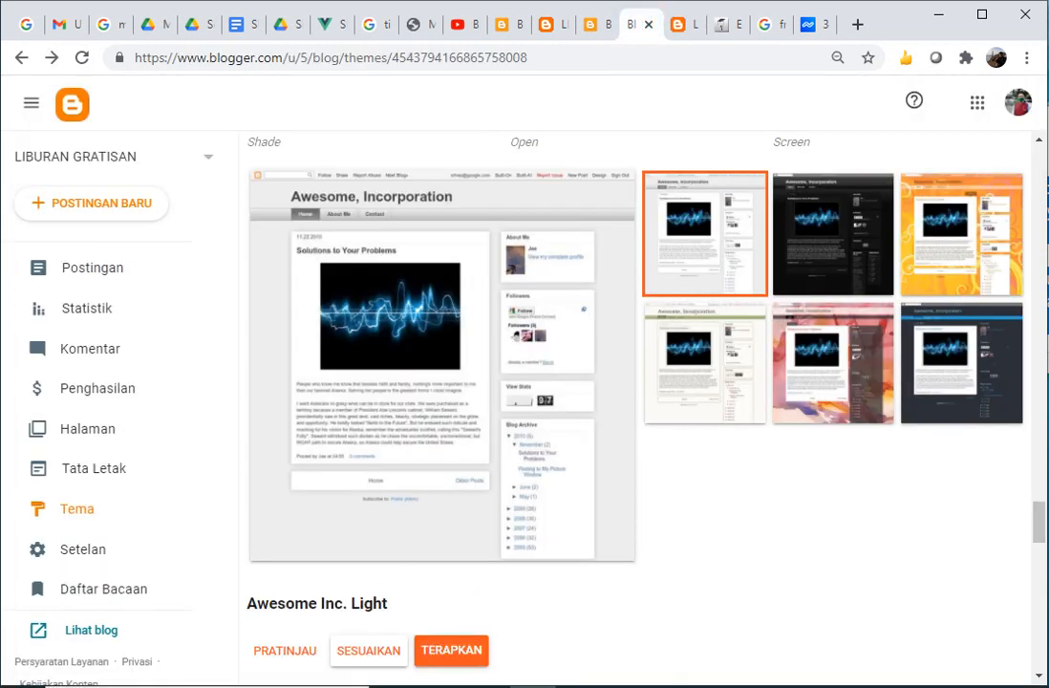
{"action": "left_click_drag", "start_coordinate": [1040, 520], "coordinate": [1038, 625]}
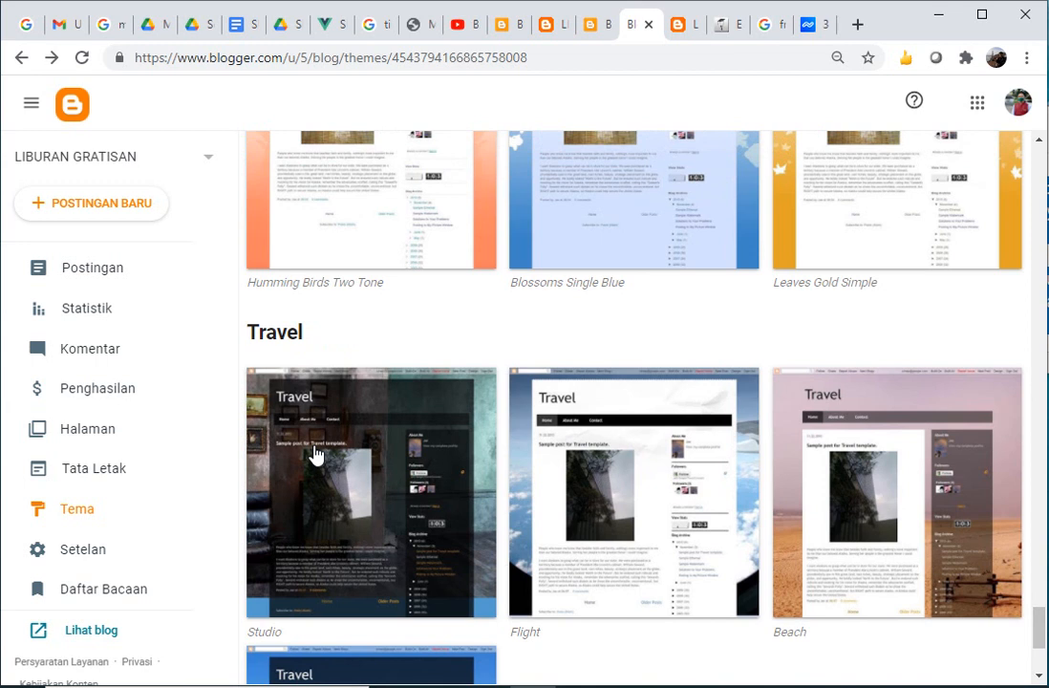
{"action": "left_click", "coordinate": [344, 495]}
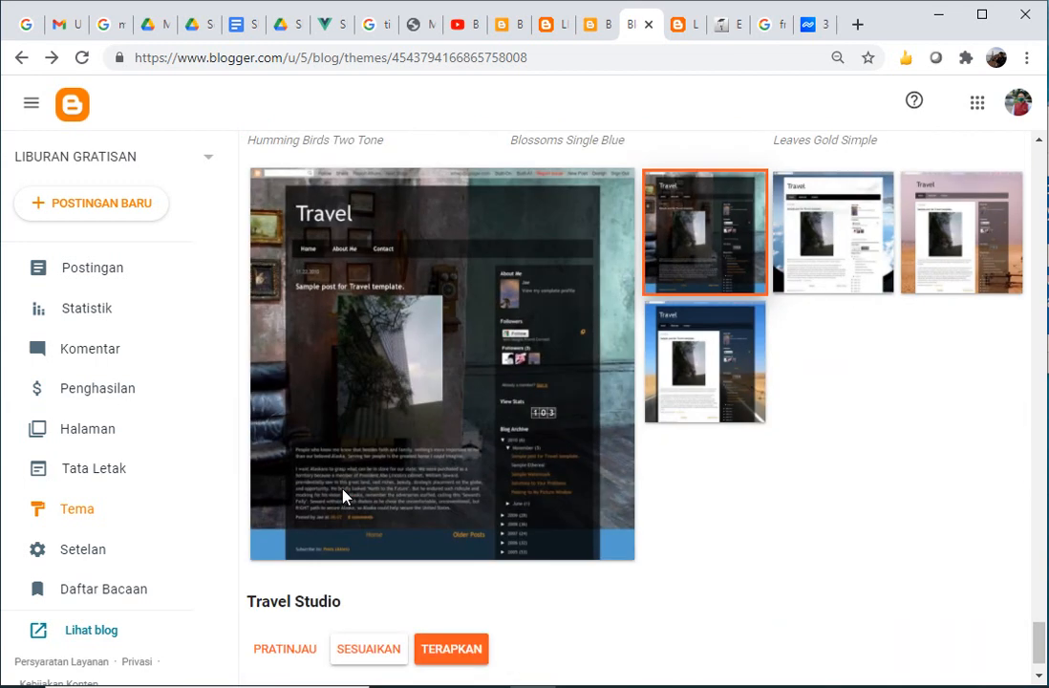
{"action": "left_click", "coordinate": [456, 657]}
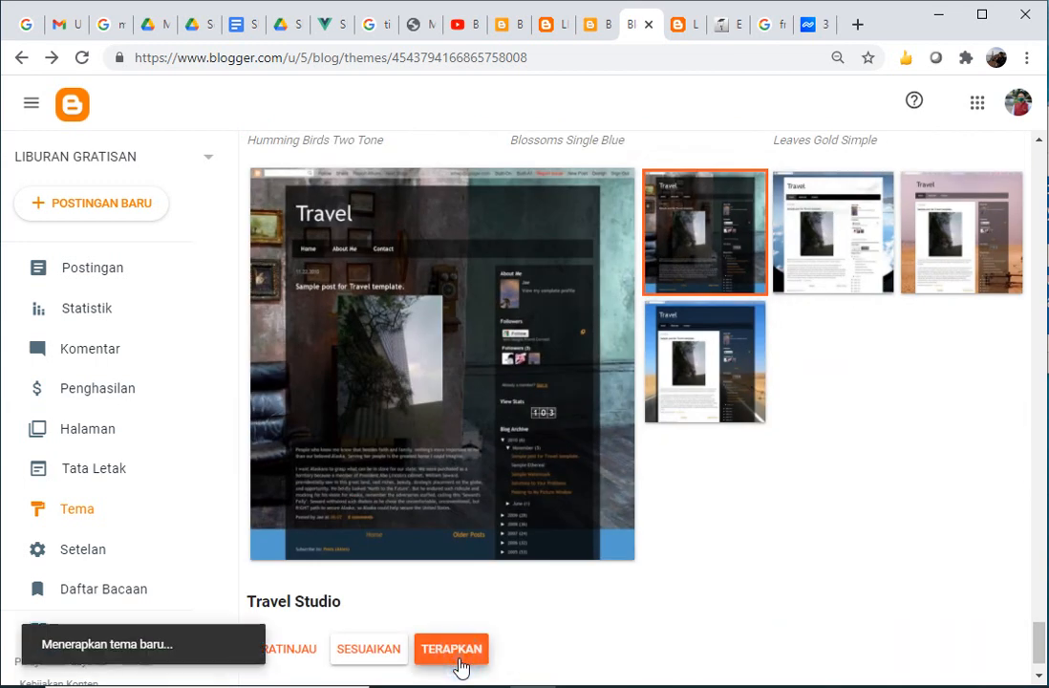
- Reload the live LIBURAN GRATISAN blog and look over the page with the Travel Studio theme
{"action": "left_click", "coordinate": [678, 28]}
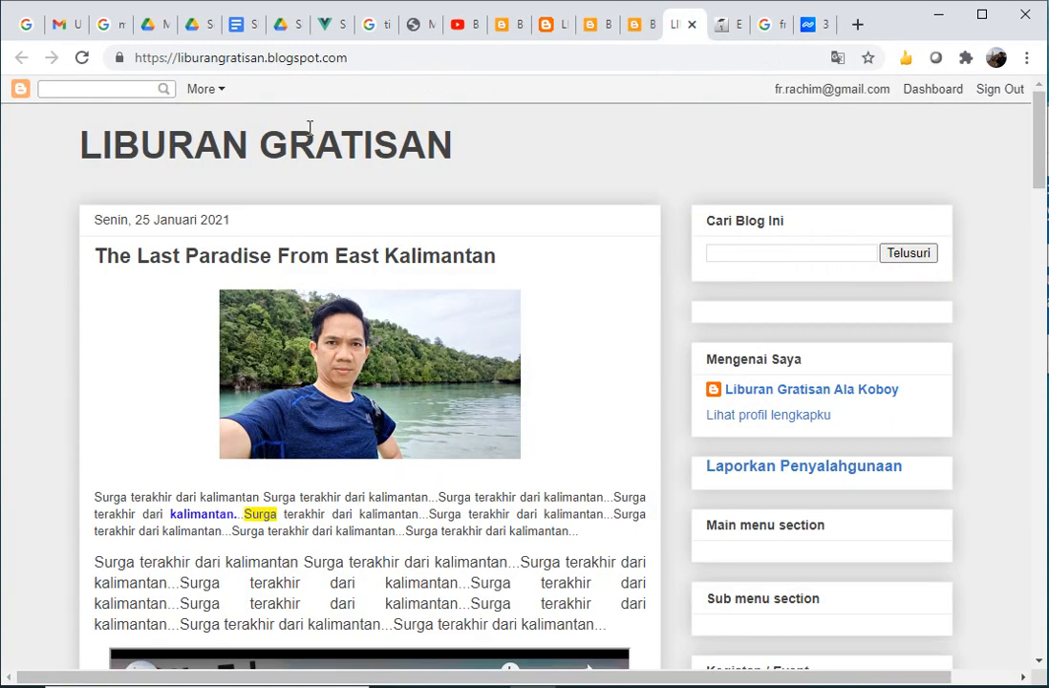
{"action": "left_click", "coordinate": [82, 58]}
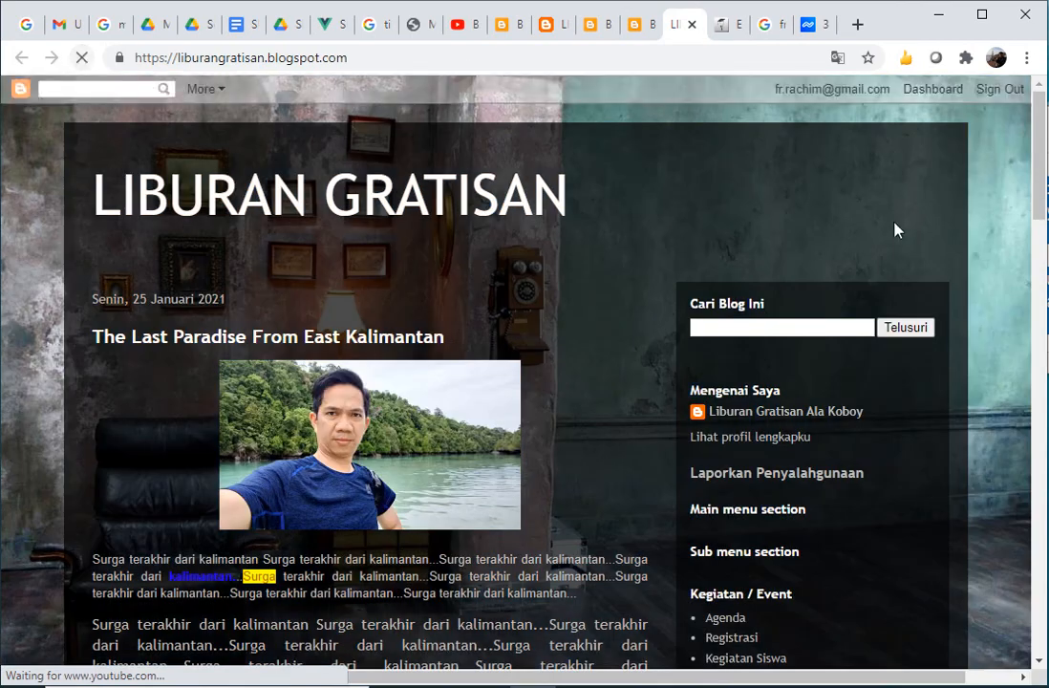
{"action": "left_click_drag", "start_coordinate": [1039, 178], "coordinate": [1014, 167]}
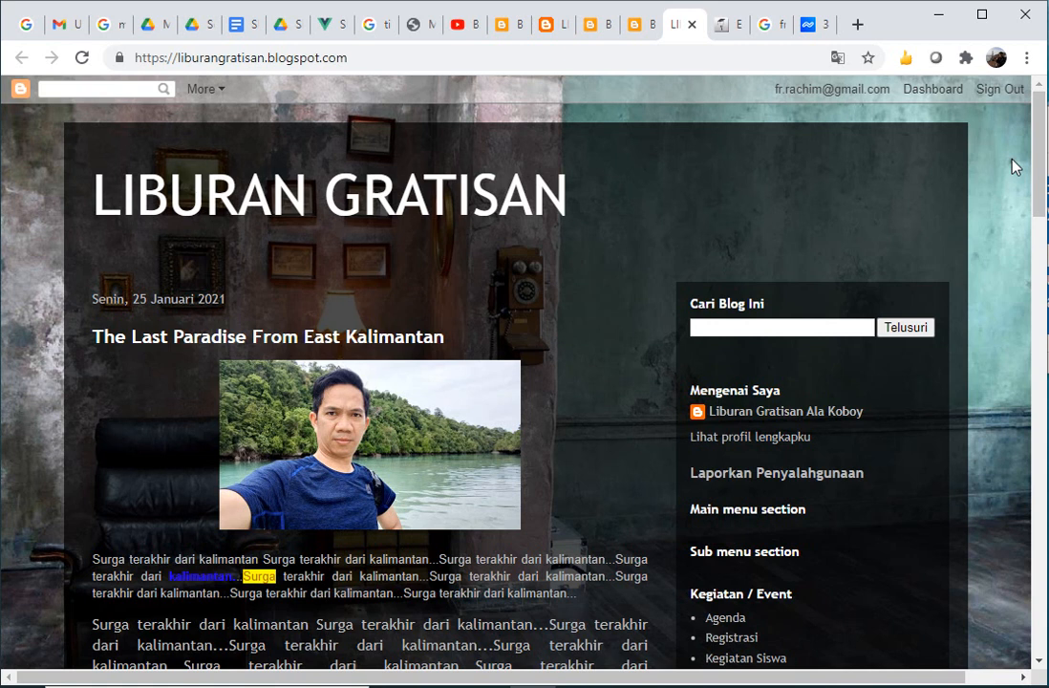
- Open the HTML code of the blog's Travel Studio theme, look through it, and return to the theme page
{"action": "left_click", "coordinate": [637, 25]}
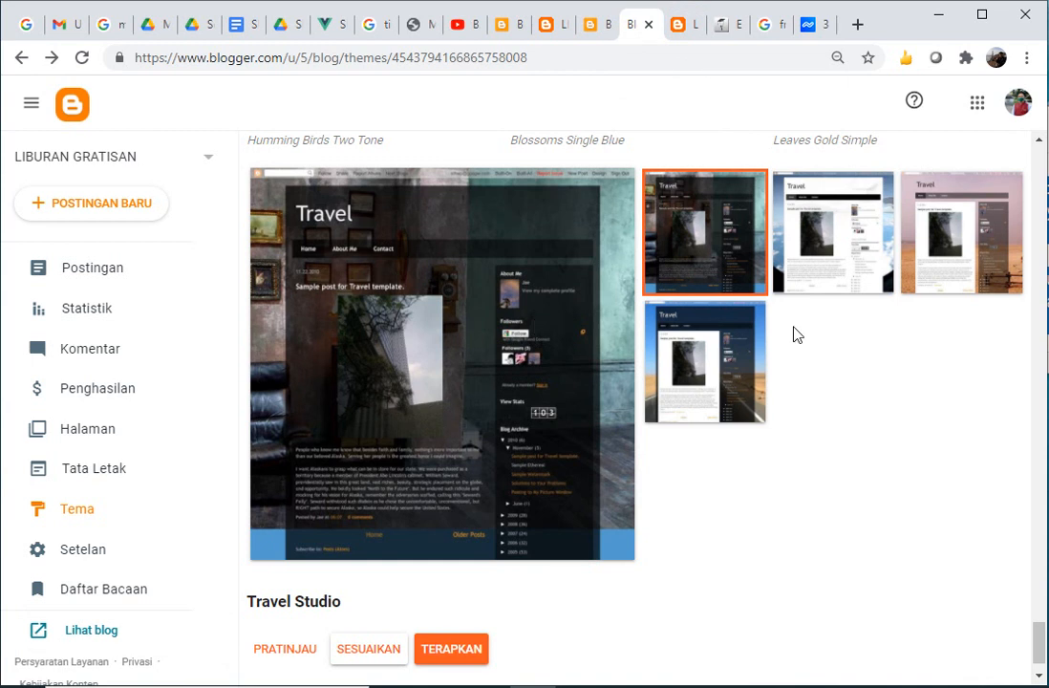
{"action": "left_click_drag", "start_coordinate": [1040, 639], "coordinate": [1041, 165]}
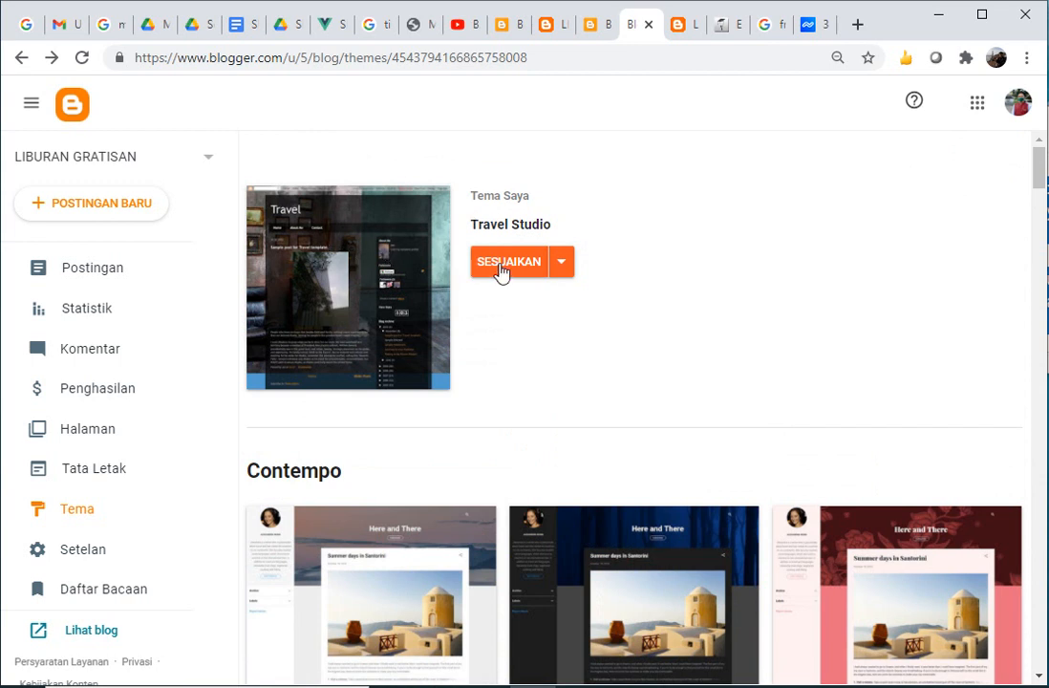
{"action": "left_click", "coordinate": [567, 273]}
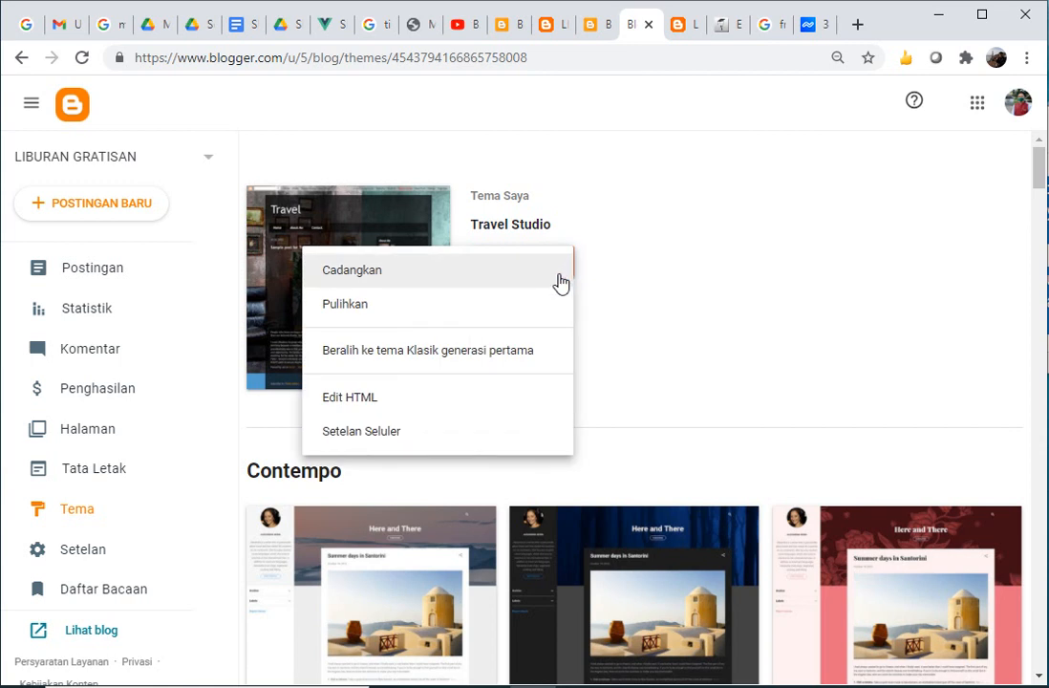
{"action": "left_click", "coordinate": [422, 402]}
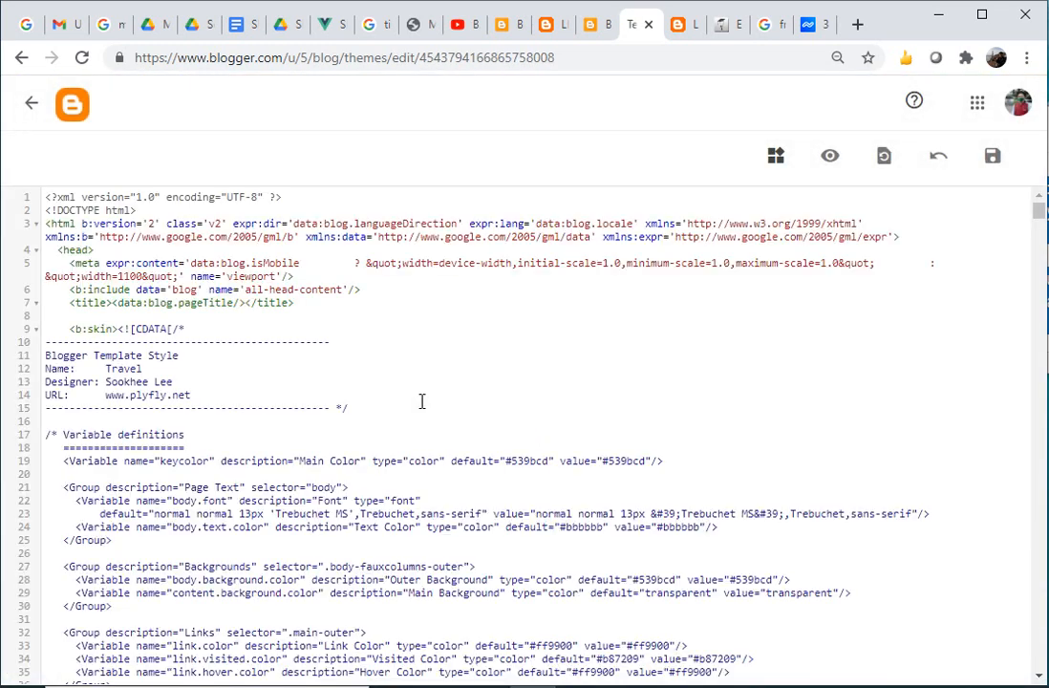
{"action": "left_click_drag", "start_coordinate": [1039, 210], "coordinate": [1020, 375]}
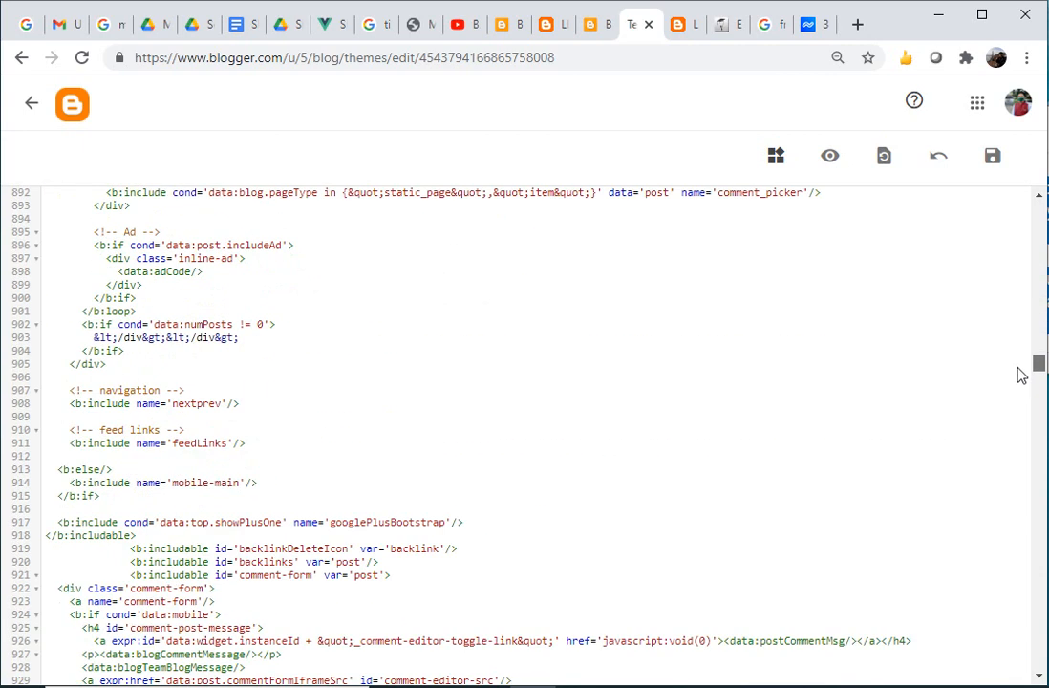
{"action": "left_click_drag", "start_coordinate": [1020, 376], "coordinate": [1017, 365]}
{"action": "left_click", "coordinate": [42, 111]}
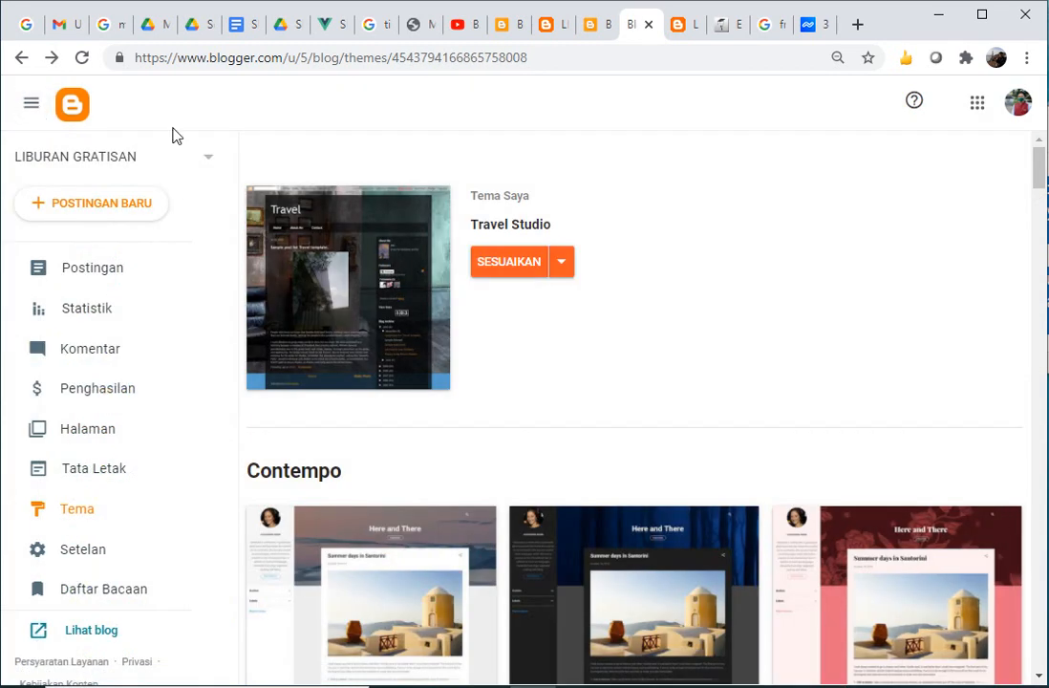
- Download a backup file of the blog's current Travel Studio theme
{"action": "left_click", "coordinate": [567, 275]}
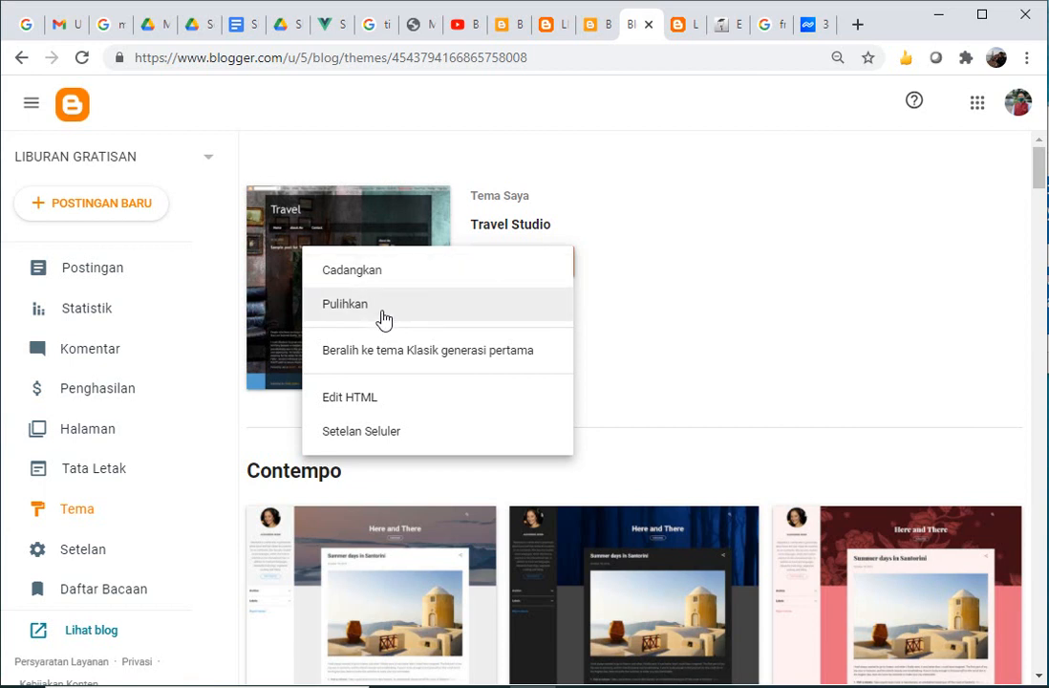
{"action": "left_click", "coordinate": [428, 279]}
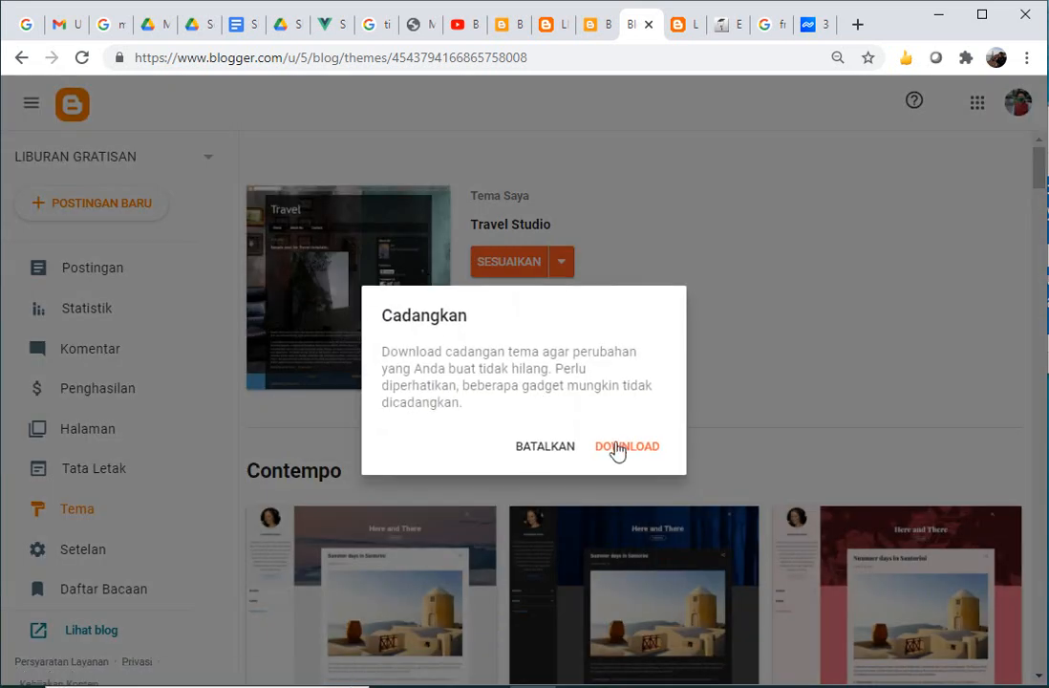
{"action": "left_click", "coordinate": [628, 447]}
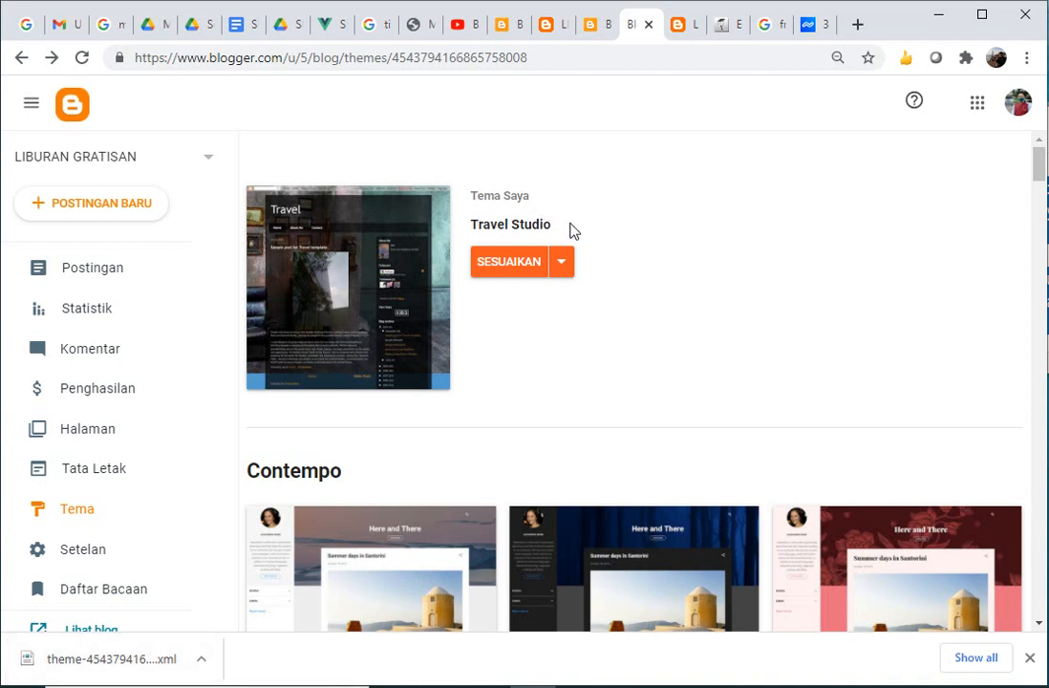
{"action": "left_click", "coordinate": [567, 261]}
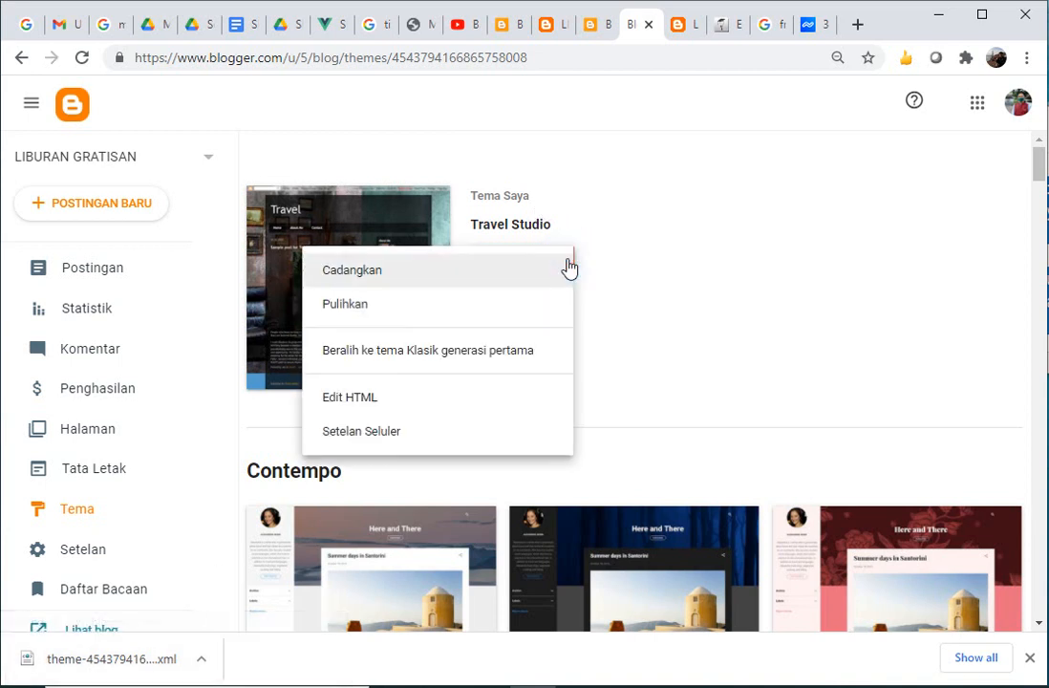
{"action": "left_click", "coordinate": [488, 307]}
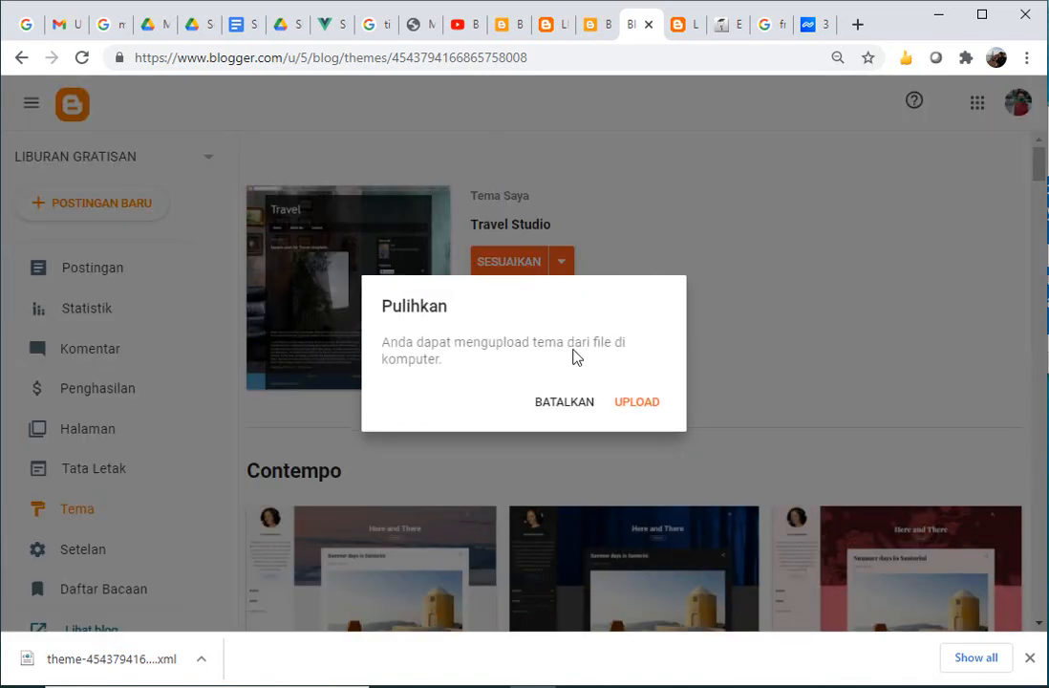
{"action": "left_click", "coordinate": [632, 401]}
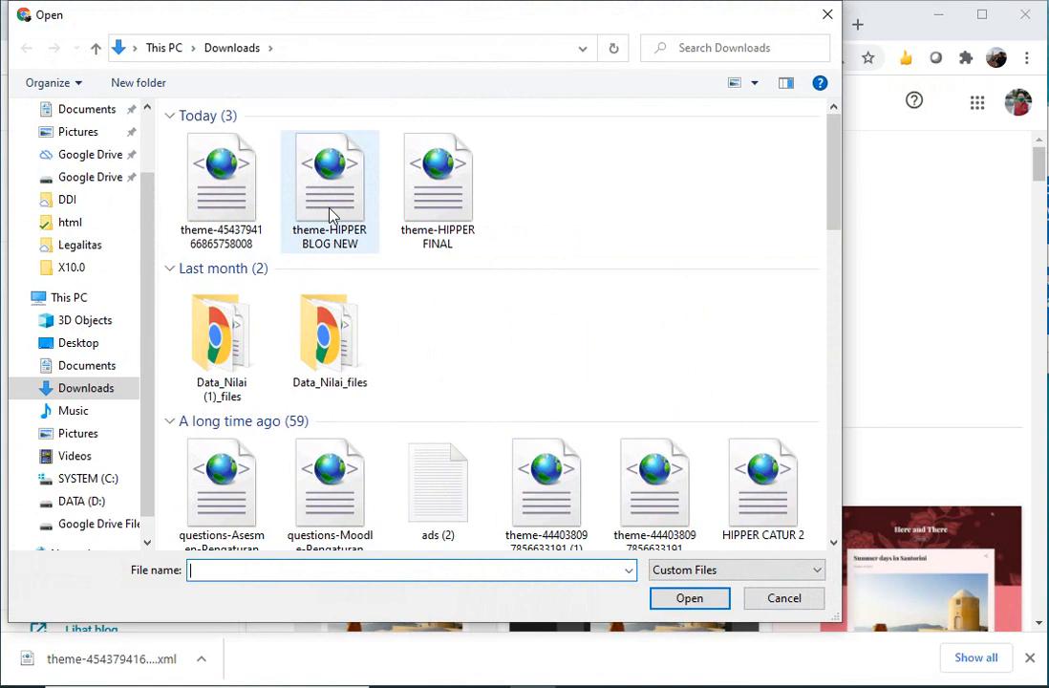
{"action": "left_click", "coordinate": [208, 232]}
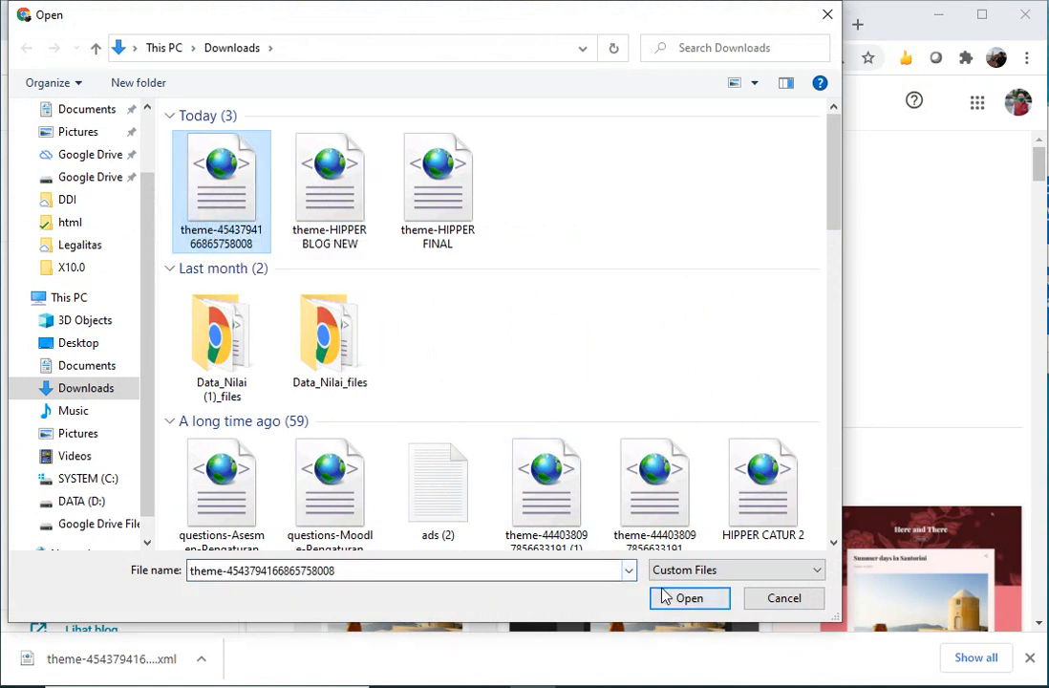
{"action": "left_click", "coordinate": [769, 602]}
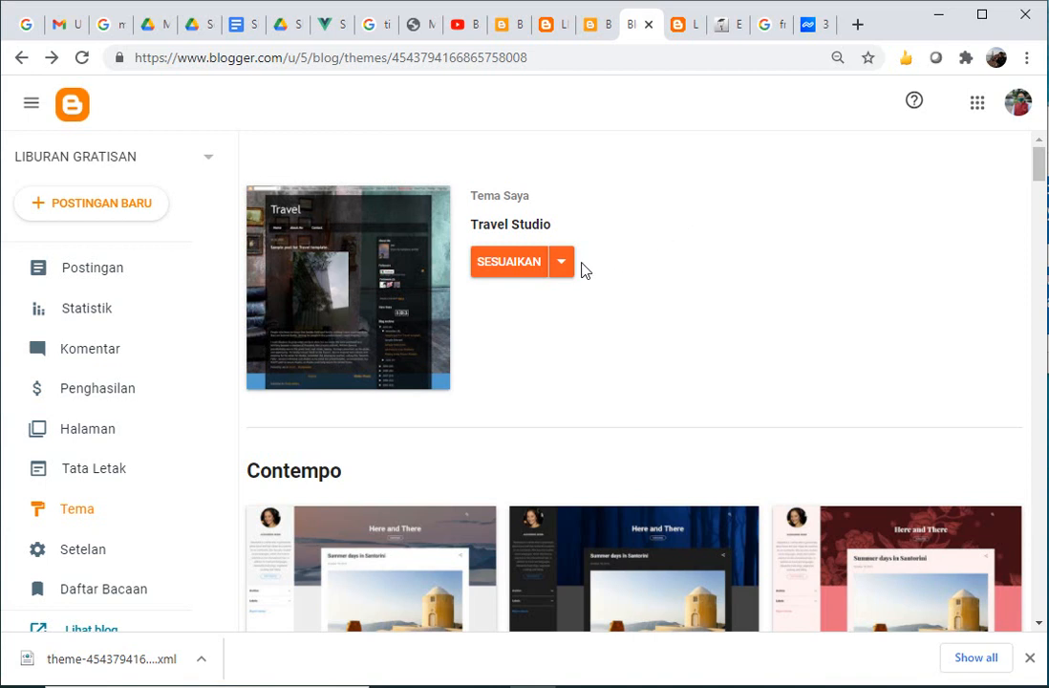
- Reload the live blog to check its current look and return to the theme page
{"action": "left_click", "coordinate": [681, 24]}
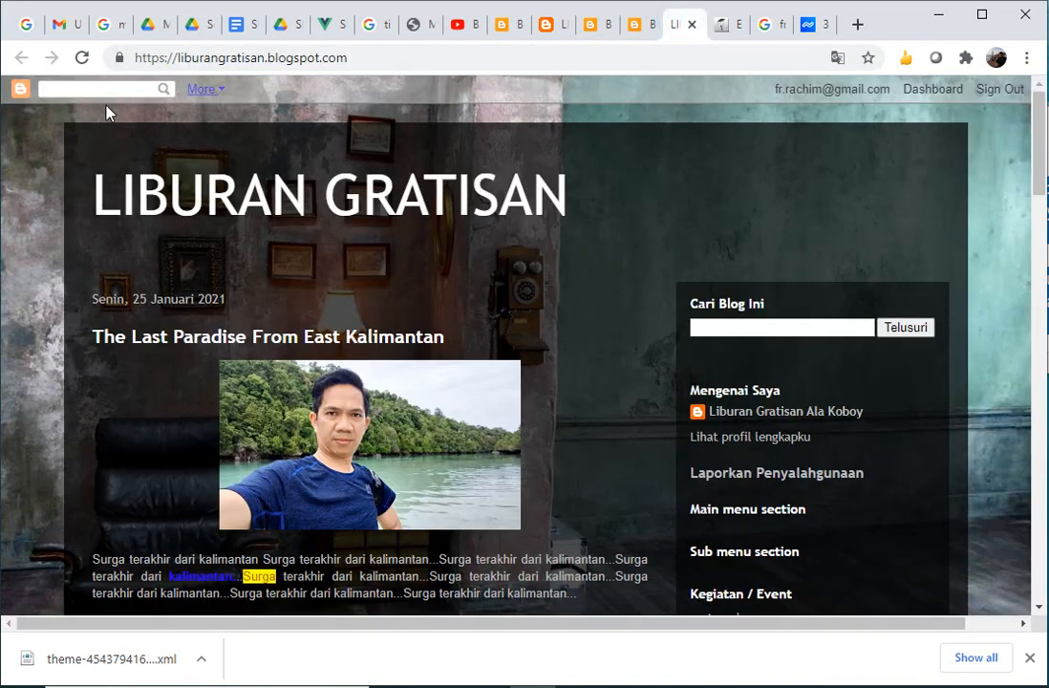
{"action": "left_click", "coordinate": [84, 58]}
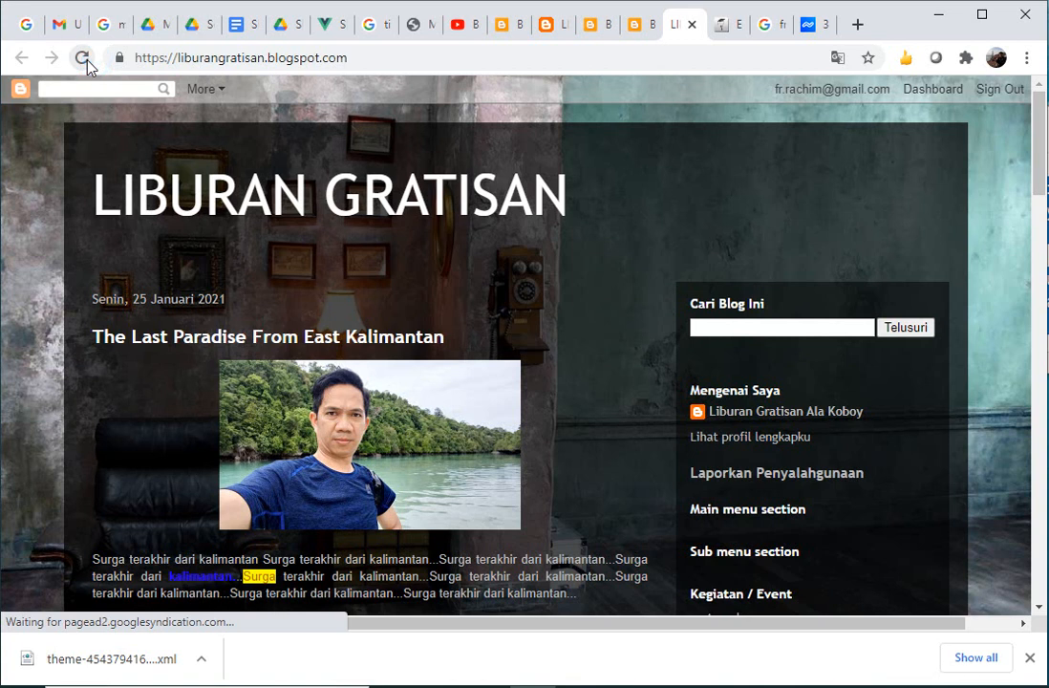
{"action": "left_click", "coordinate": [638, 25]}
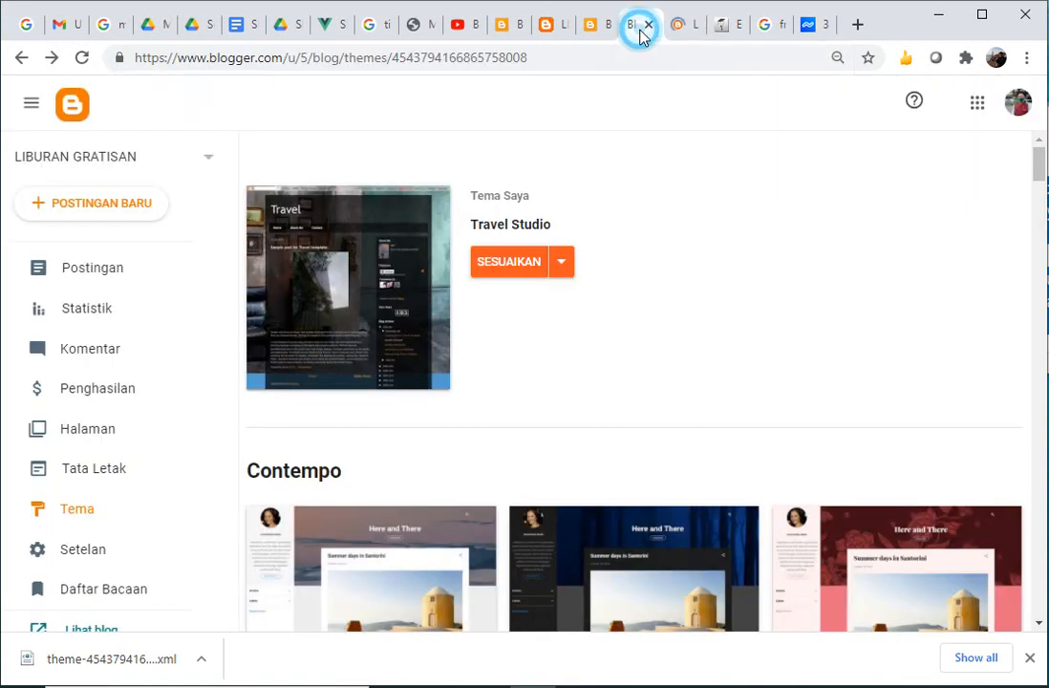
- Restore the blog's theme by uploading the file theme-HIPPER BLOG NEW from the Downloads folder
{"action": "left_click", "coordinate": [565, 264]}
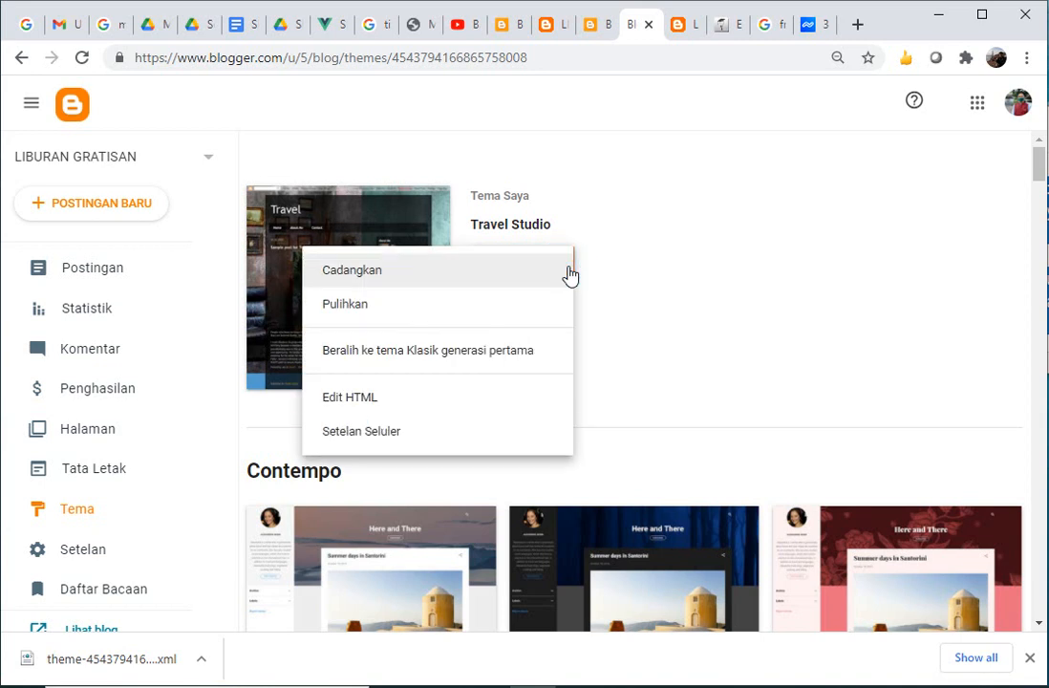
{"action": "left_click", "coordinate": [432, 319]}
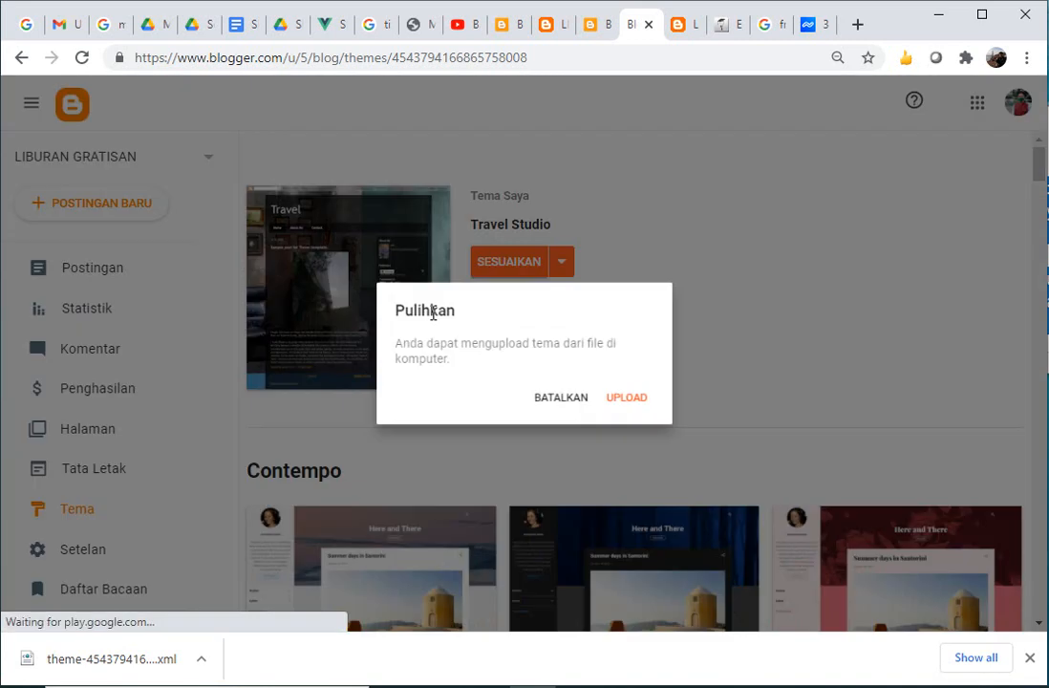
{"action": "left_click", "coordinate": [637, 406]}
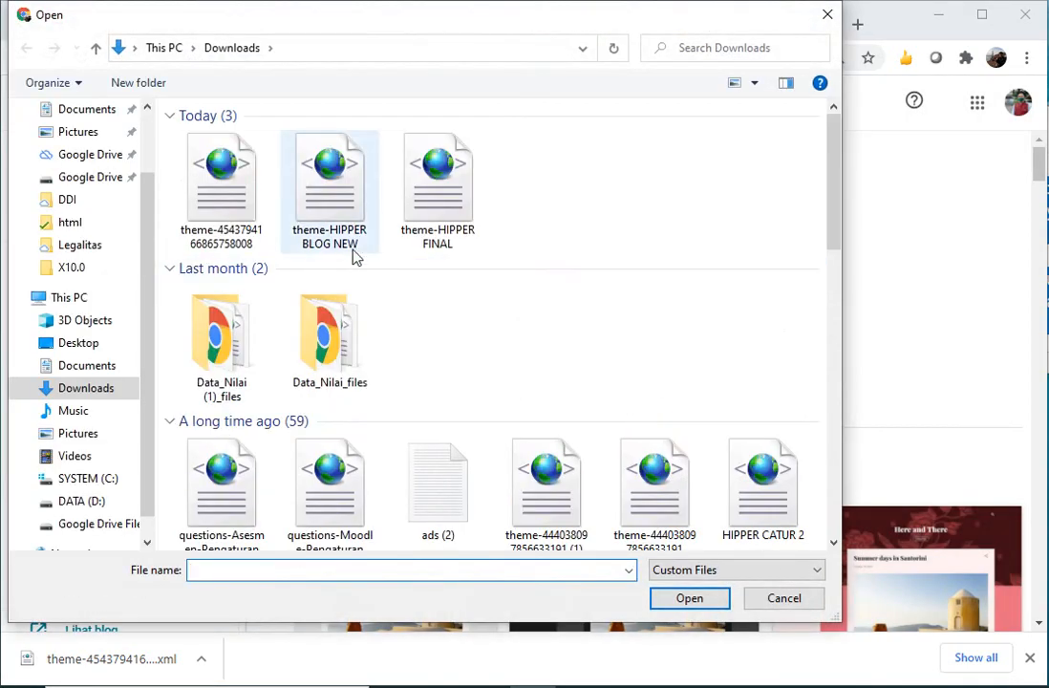
{"action": "left_click", "coordinate": [344, 247]}
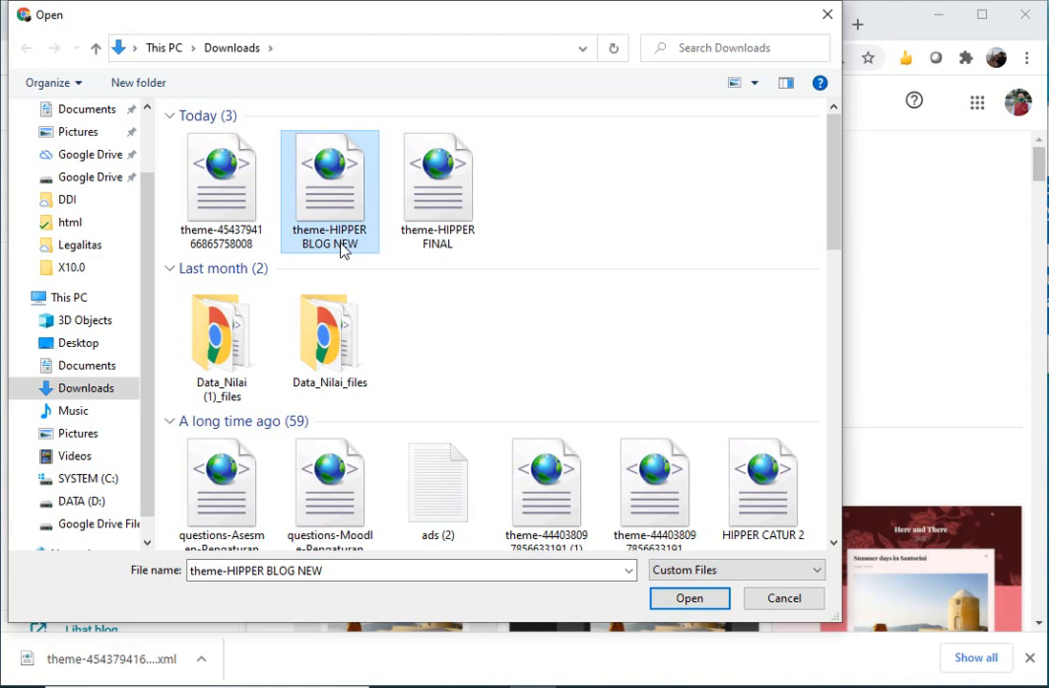
{"action": "left_click", "coordinate": [687, 602]}
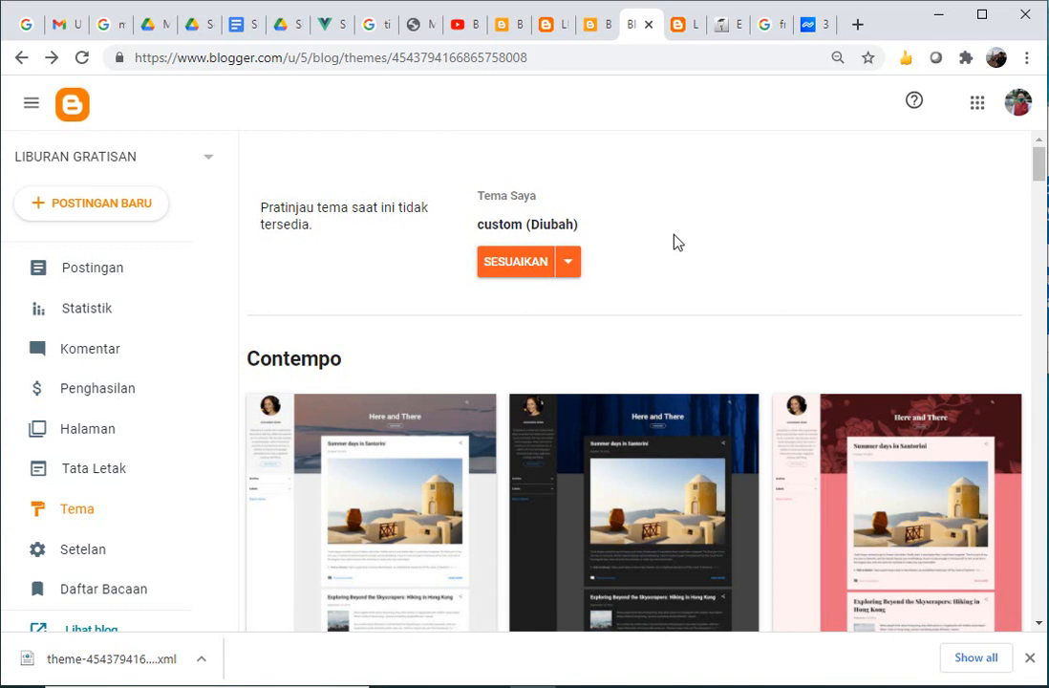
- Reload the live blog and look over its header and front page with the uploaded HIPPER theme
{"action": "left_click", "coordinate": [677, 25]}
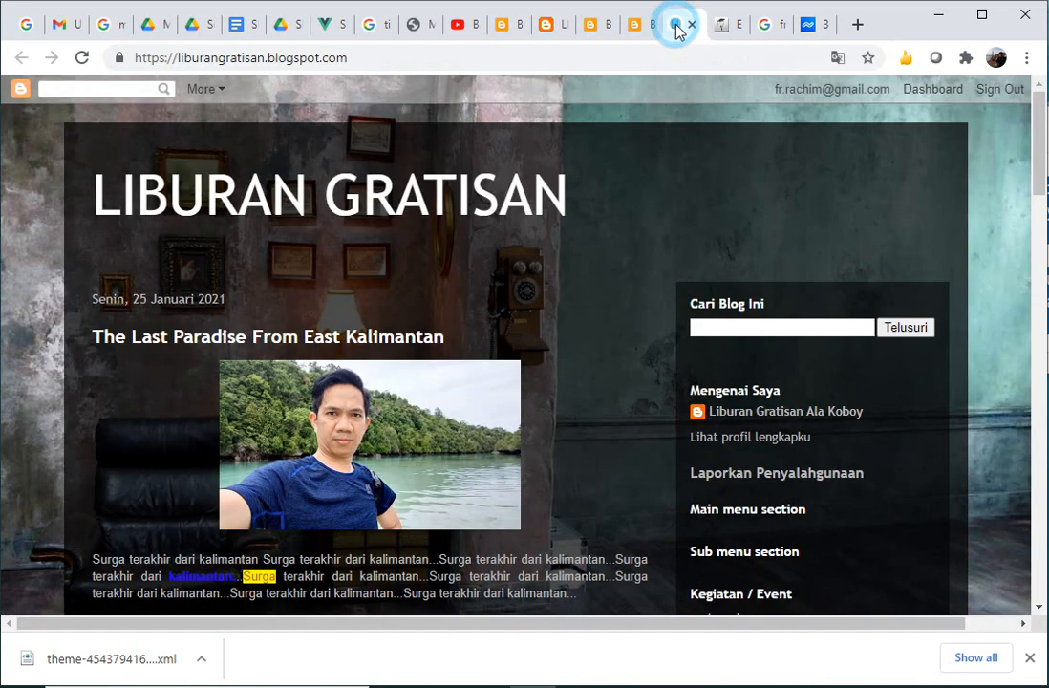
{"action": "left_click", "coordinate": [81, 58]}
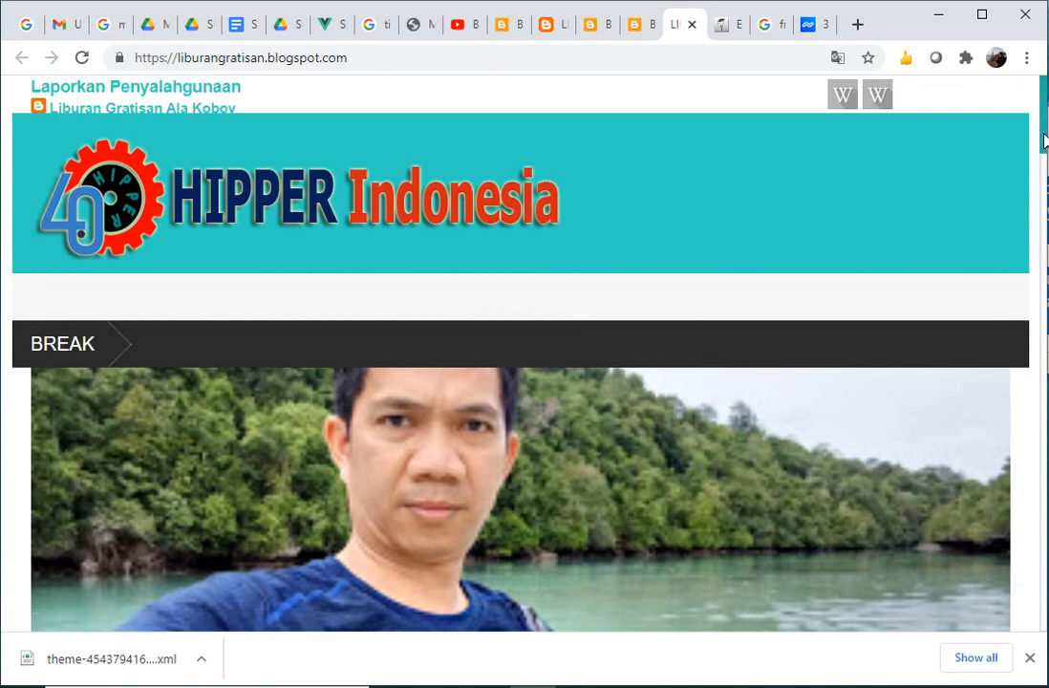
{"action": "left_click_drag", "start_coordinate": [1044, 140], "coordinate": [997, 108]}
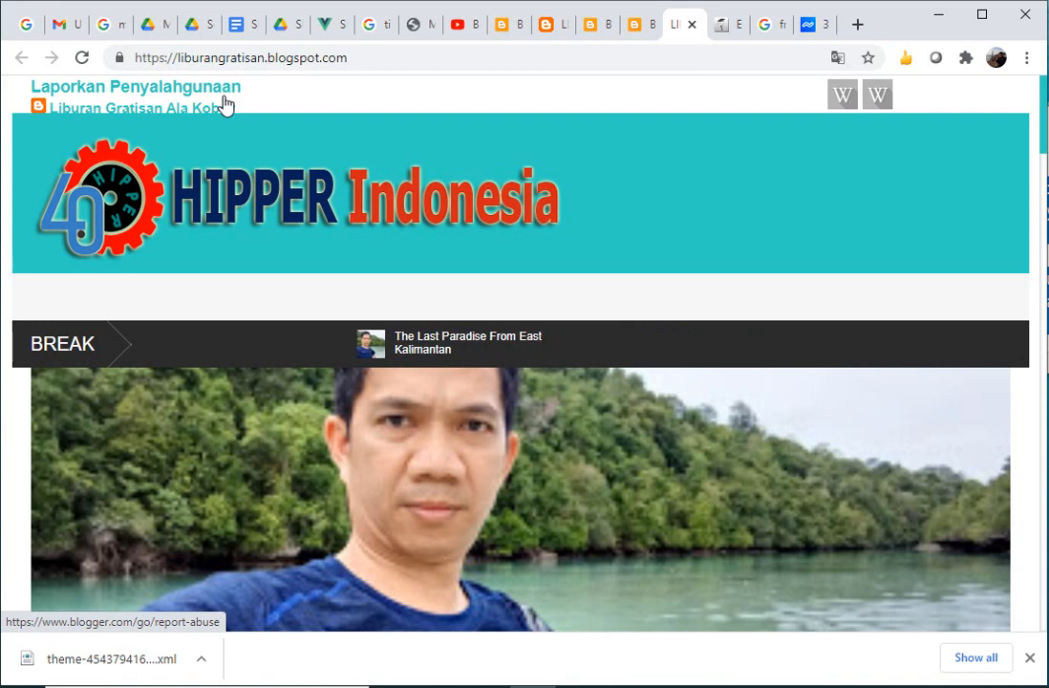
- Go back to the blog's management page and open the layout of the LIBURAN GRATISAN blog
{"action": "left_click", "coordinate": [639, 33]}
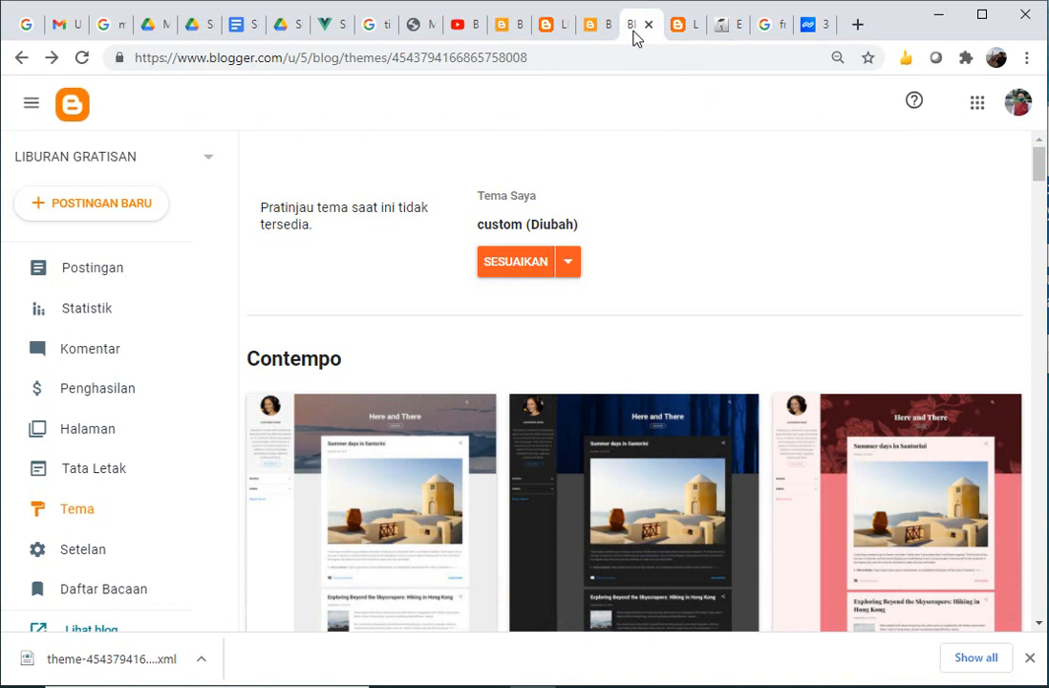
{"action": "left_click", "coordinate": [108, 478]}
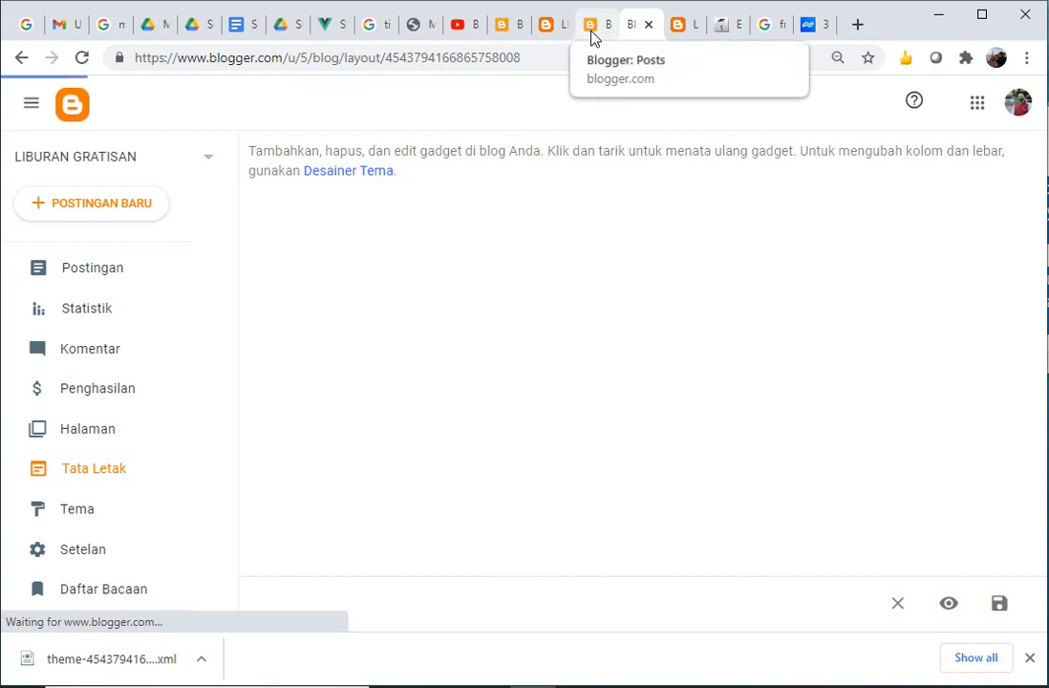
{"action": "left_click", "coordinate": [590, 31]}
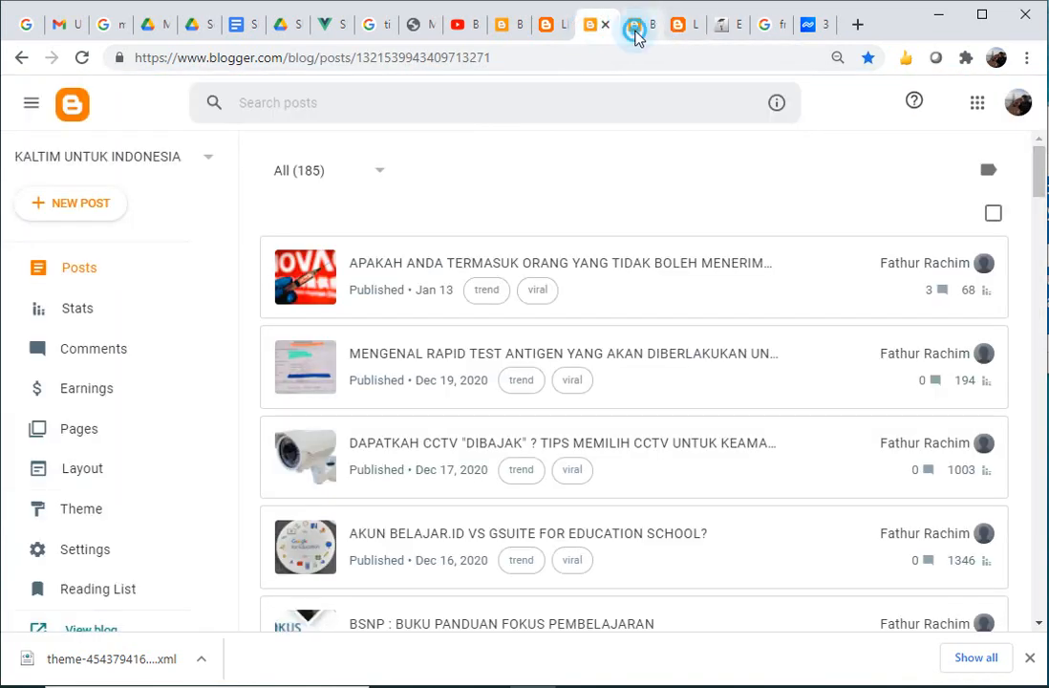
{"action": "left_click", "coordinate": [639, 35]}
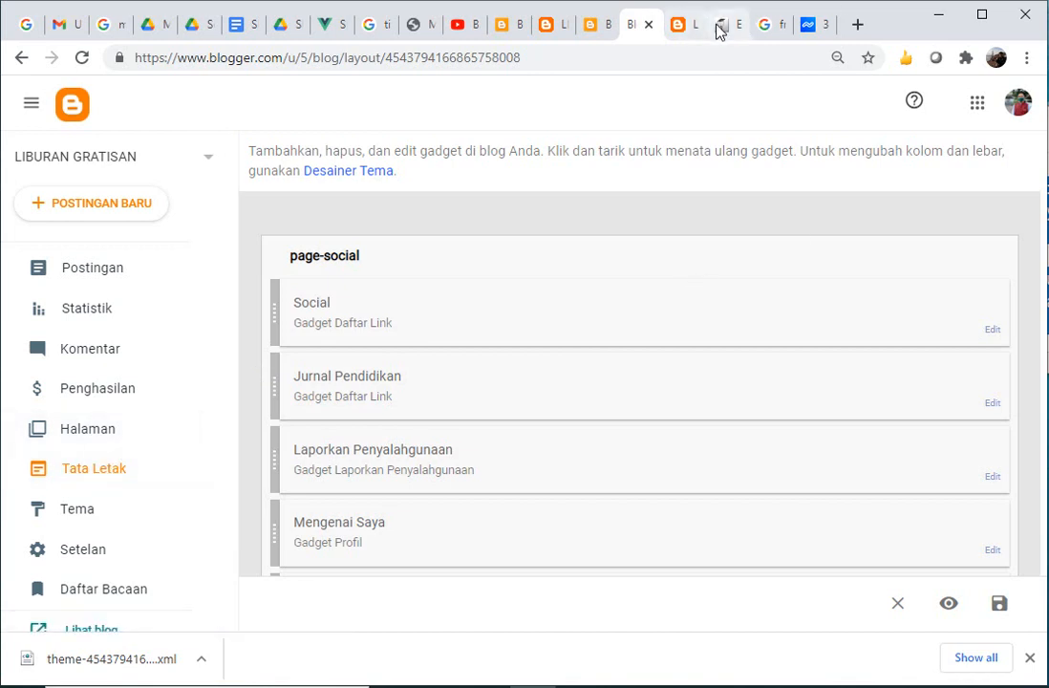
- Check the live blog's header links and review the layout's gadget sections from page-social down to the main menu
{"action": "left_click", "coordinate": [686, 30]}
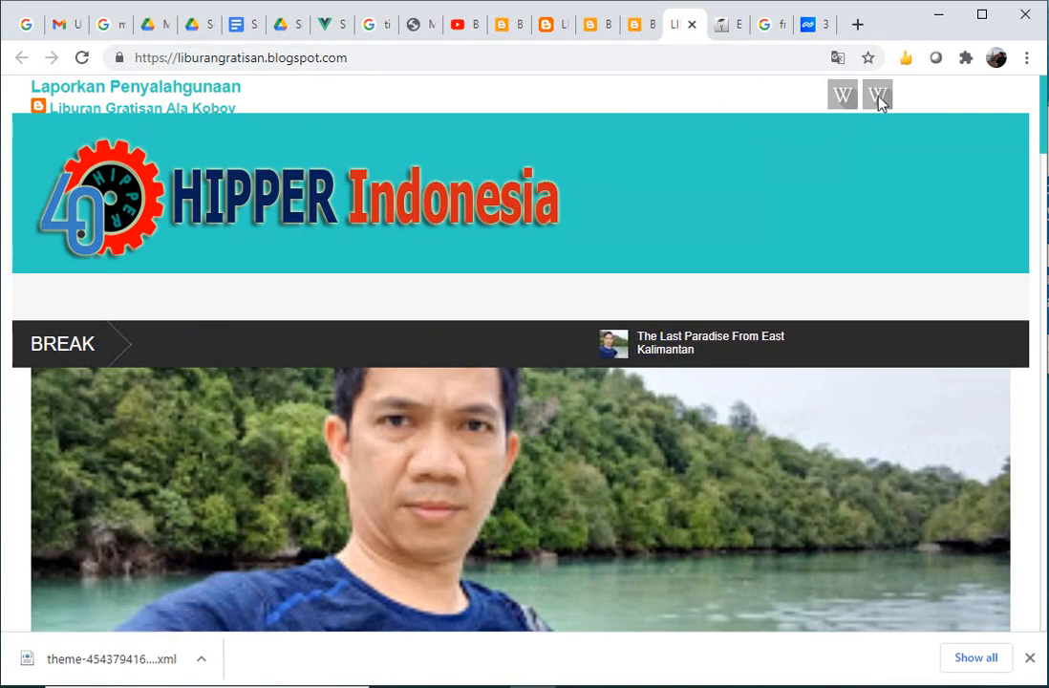
{"action": "left_click", "coordinate": [634, 26]}
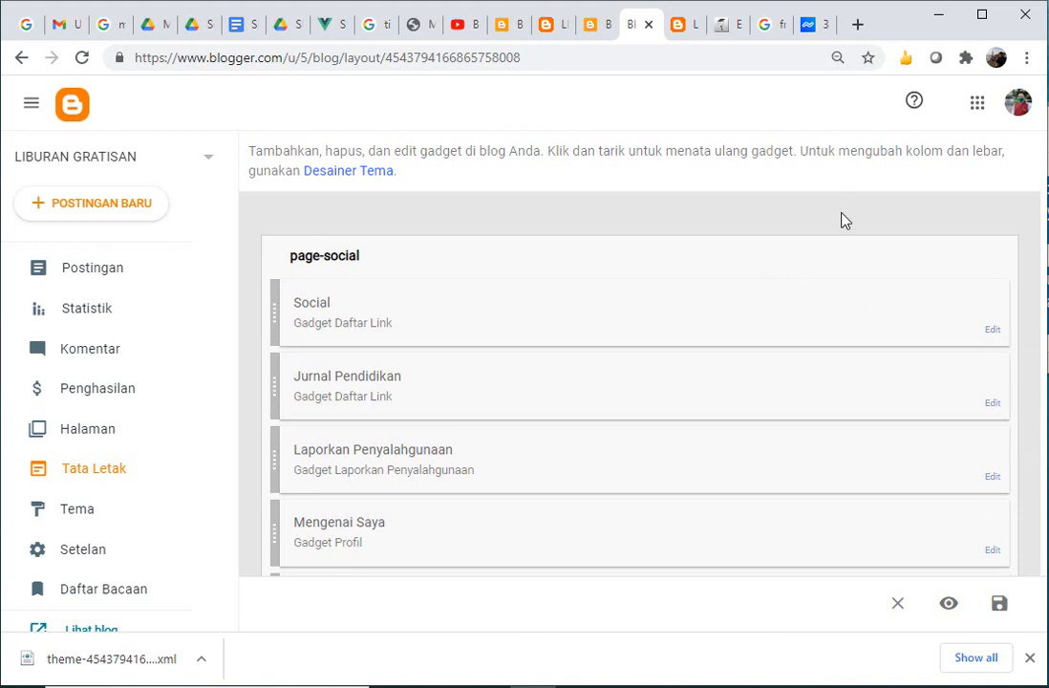
{"action": "left_click", "coordinate": [1023, 339]}
{"action": "scroll", "coordinate": [1024, 340], "scroll_direction": "down", "scroll_amount": 2}
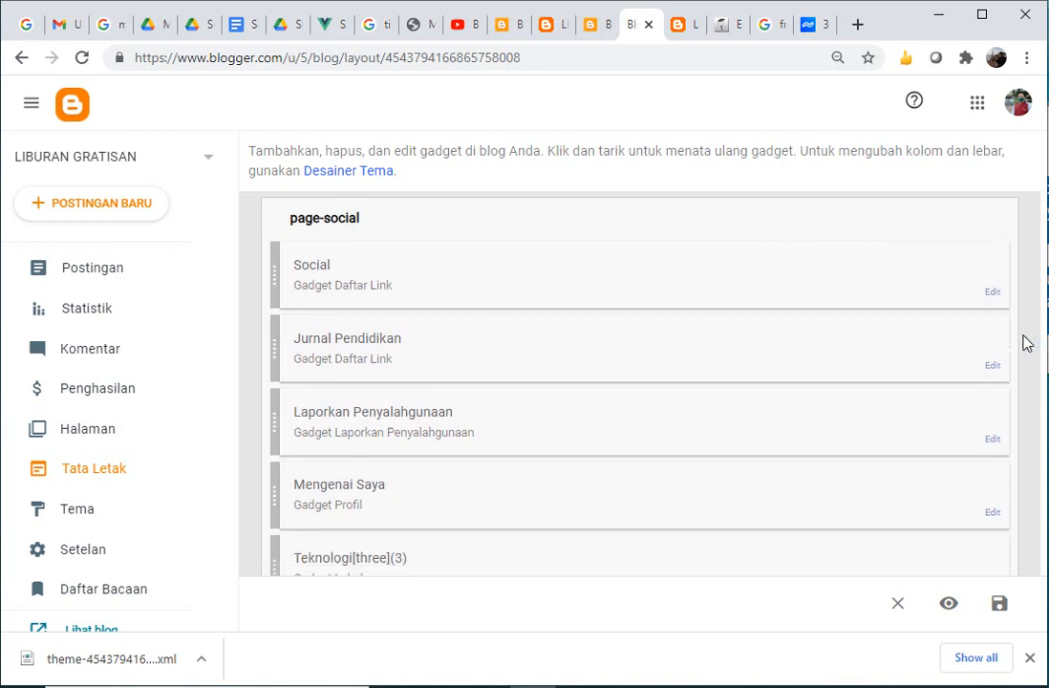
{"action": "scroll", "coordinate": [1024, 339], "scroll_direction": "down", "scroll_amount": 6}
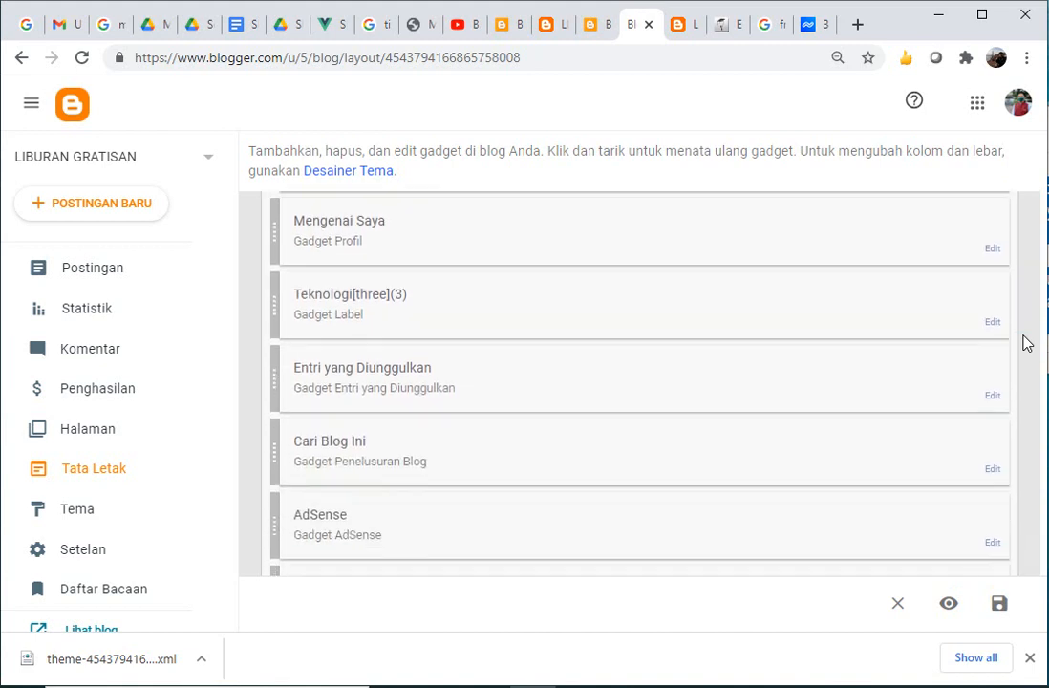
{"action": "scroll", "coordinate": [1024, 339], "scroll_direction": "up", "scroll_amount": 5}
{"action": "scroll", "coordinate": [1024, 339], "scroll_direction": "down", "scroll_amount": 6}
{"action": "scroll", "coordinate": [1024, 340], "scroll_direction": "down", "scroll_amount": 10}
{"action": "scroll", "coordinate": [1024, 340], "scroll_direction": "up", "scroll_amount": 7}
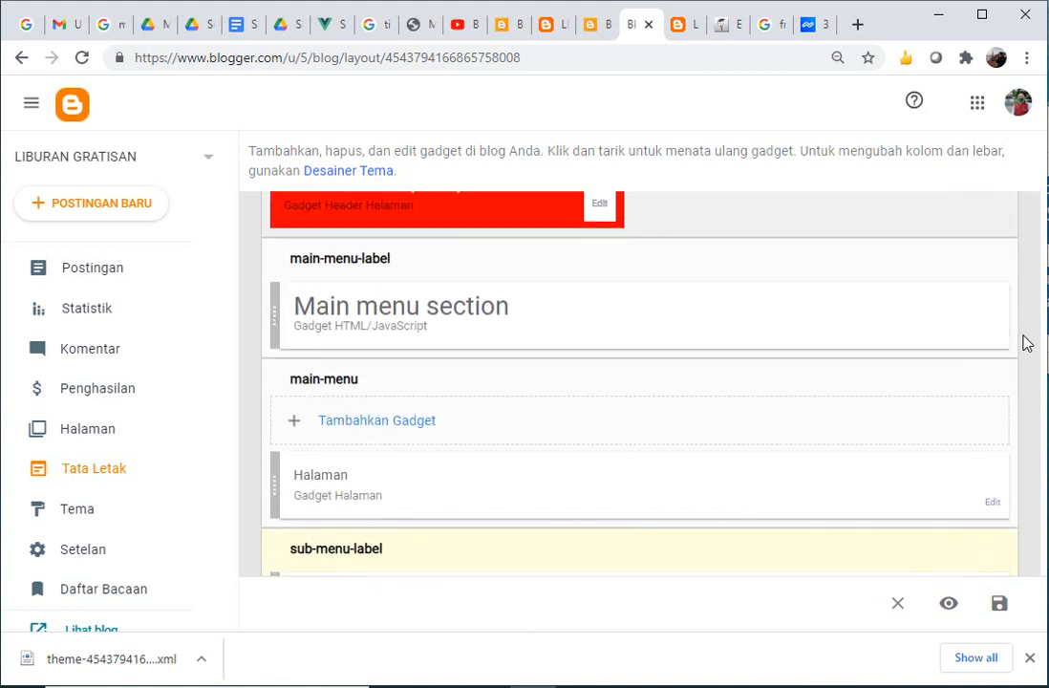
{"action": "scroll", "coordinate": [1026, 343], "scroll_direction": "down", "scroll_amount": 1}
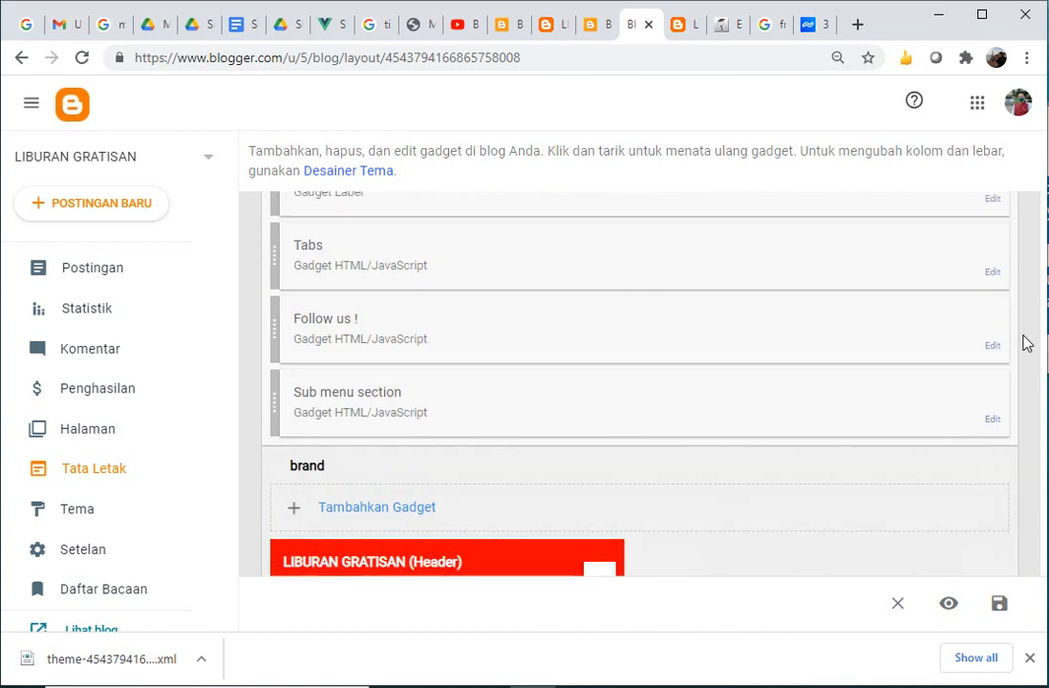
{"action": "scroll", "coordinate": [1026, 343], "scroll_direction": "up", "scroll_amount": 5}
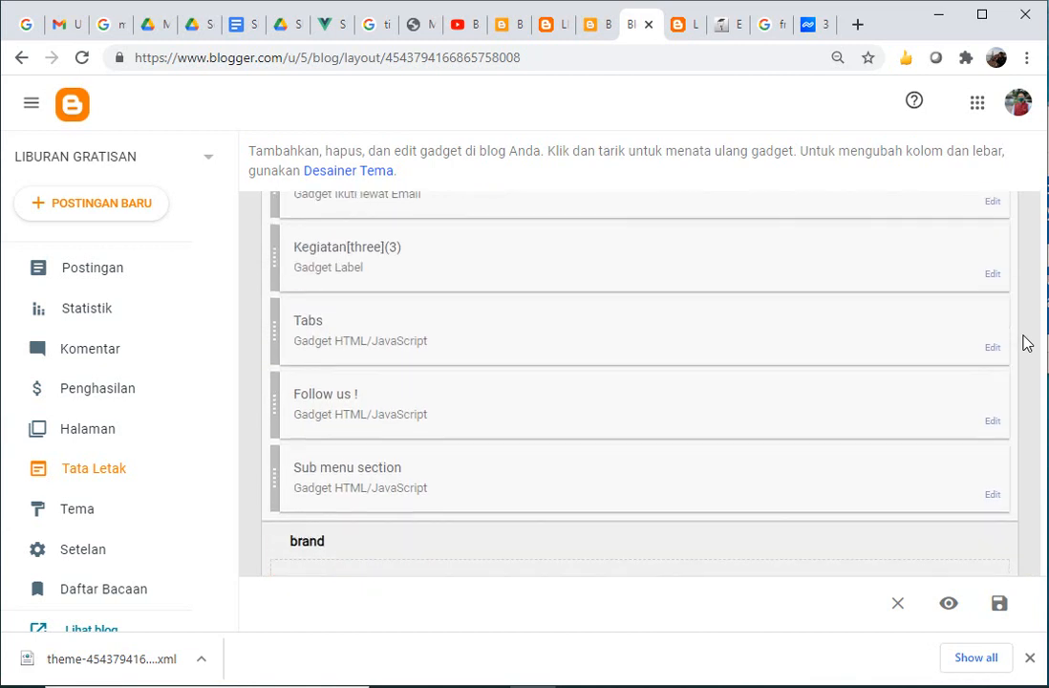
{"action": "scroll", "coordinate": [1026, 343], "scroll_direction": "up", "scroll_amount": 6}
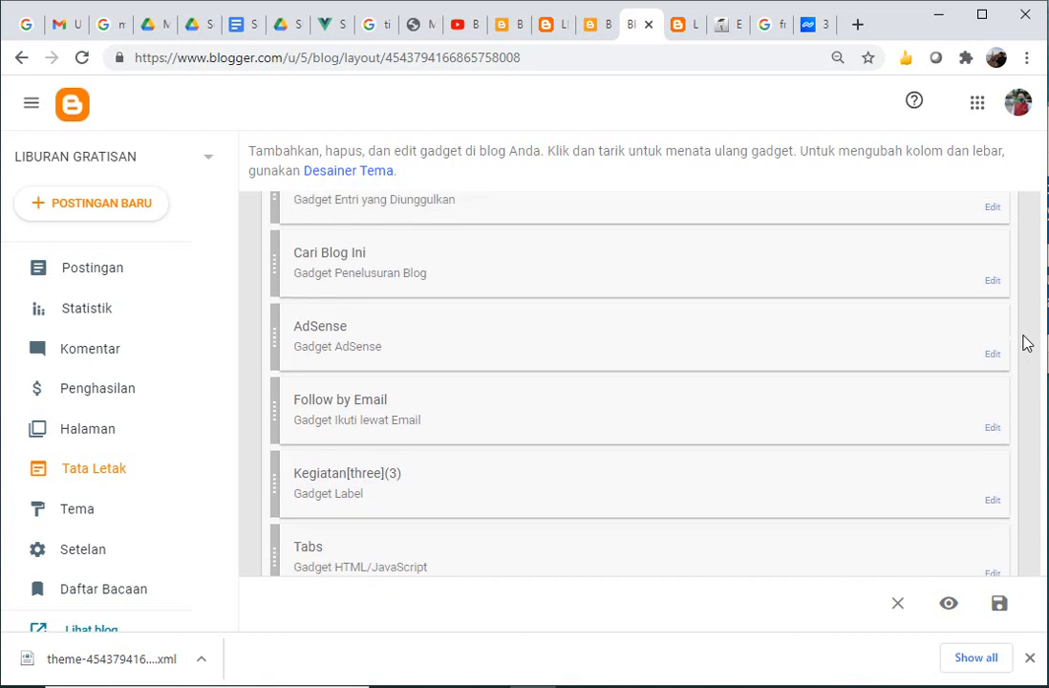
{"action": "scroll", "coordinate": [1026, 343], "scroll_direction": "up", "scroll_amount": 3}
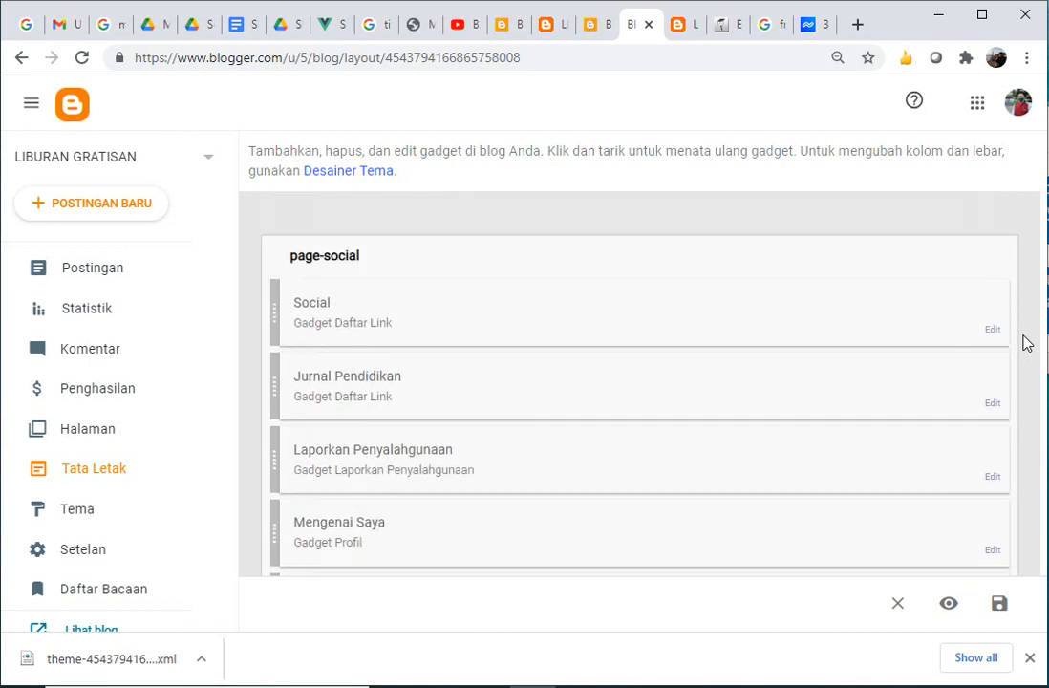
- Delete the Social and Jurnal Pendidikan link list gadgets from the page-social section
{"action": "left_click", "coordinate": [993, 330]}
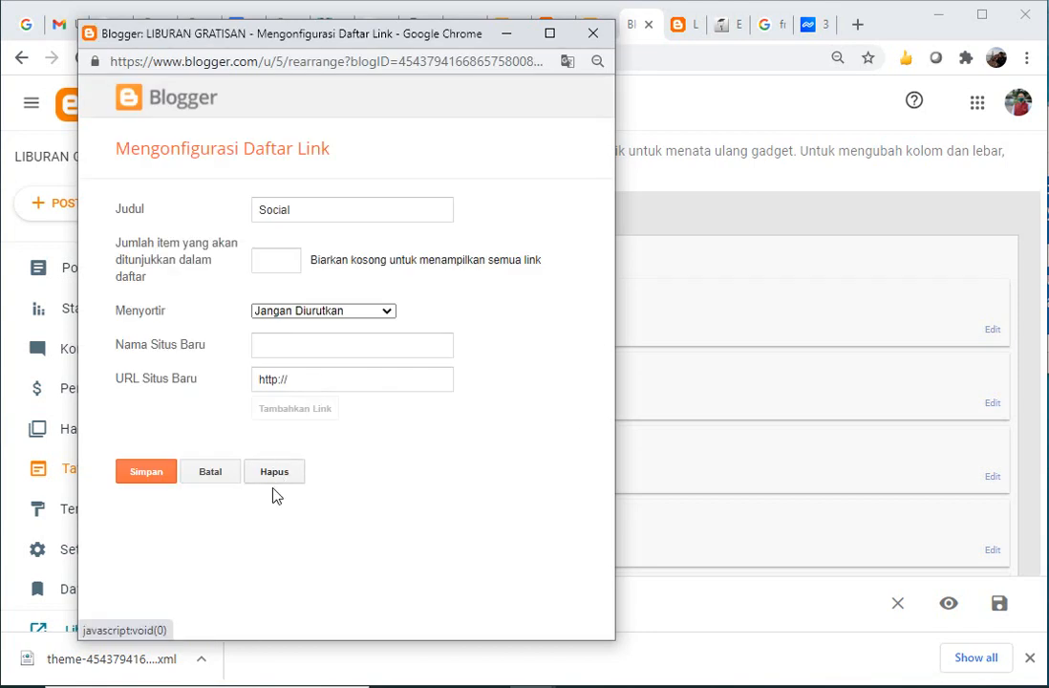
{"action": "left_click", "coordinate": [274, 474]}
{"action": "left_click", "coordinate": [431, 190]}
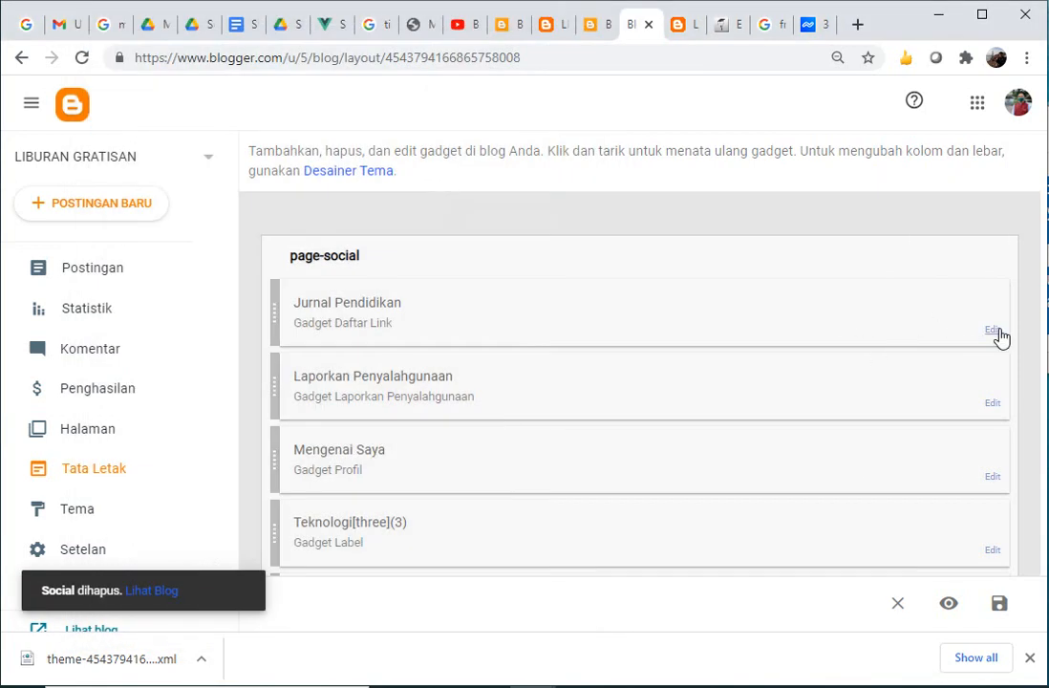
{"action": "left_click", "coordinate": [994, 330]}
{"action": "left_click", "coordinate": [256, 512]}
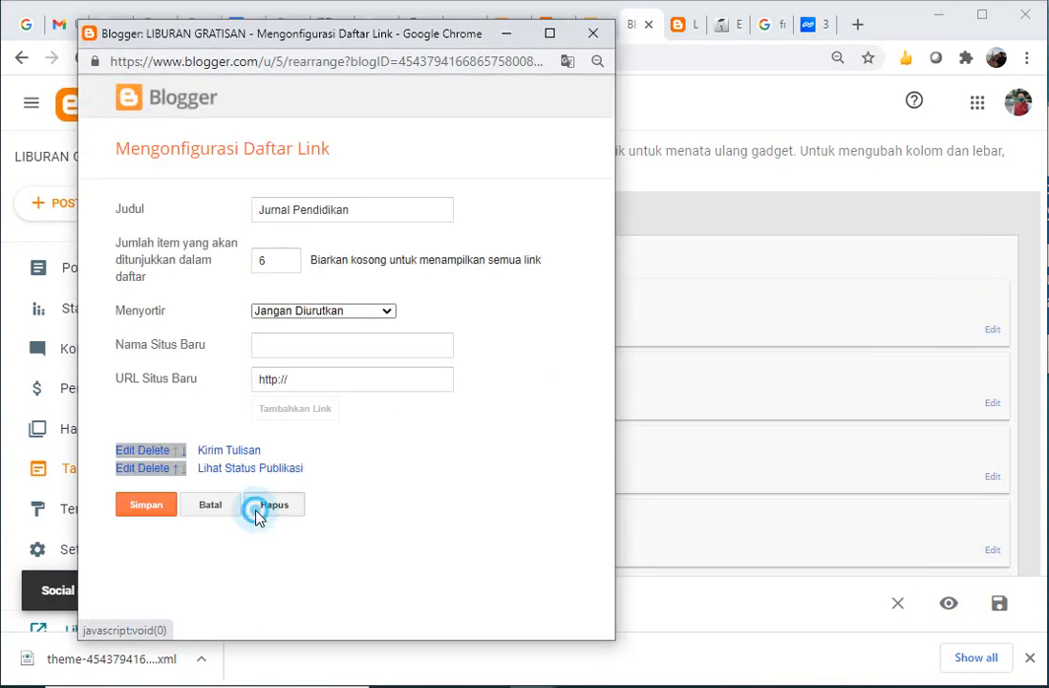
{"action": "left_click", "coordinate": [443, 182]}
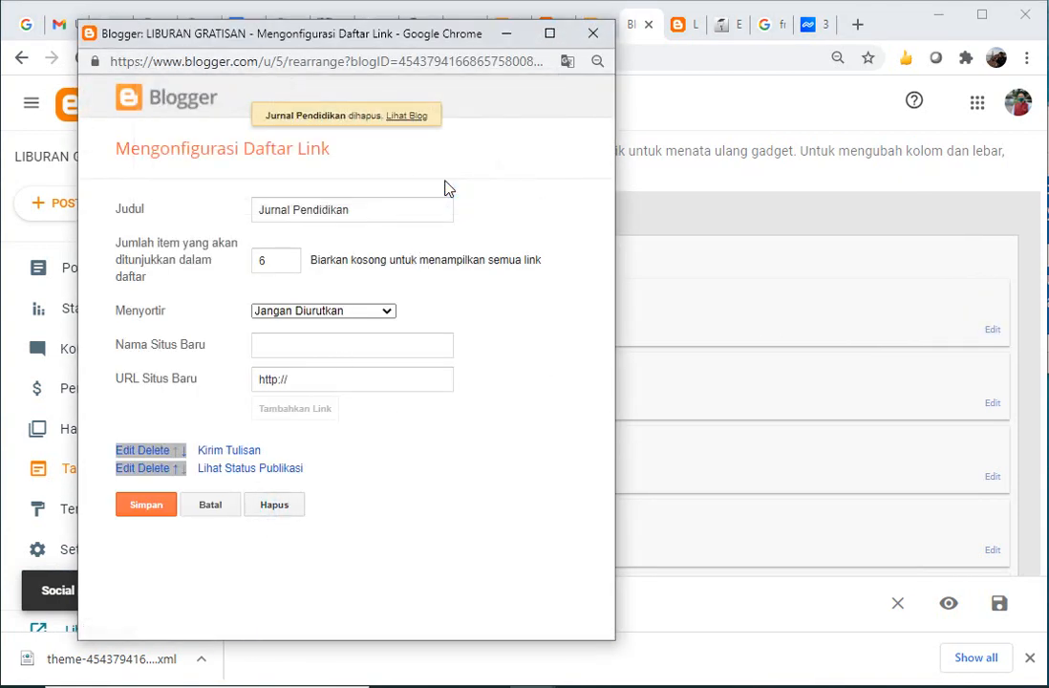
- Delete the Laporkan Penyalahgunaan gadget and the Mengenai Saya profile gadget from the page-social section
{"action": "left_click", "coordinate": [991, 332]}
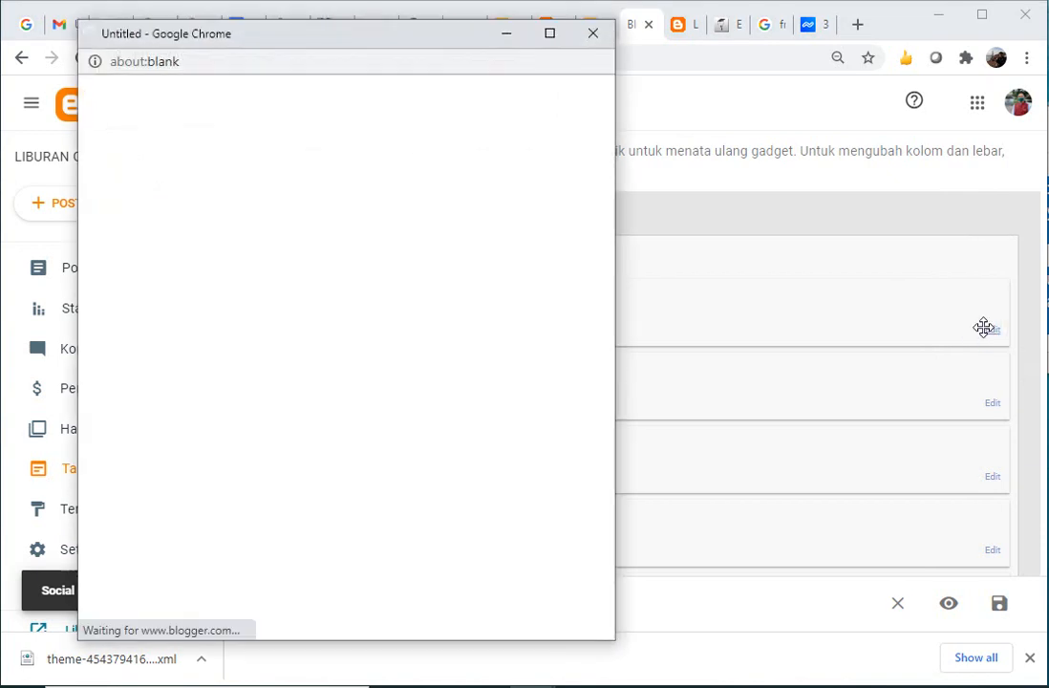
{"action": "left_click", "coordinate": [281, 227]}
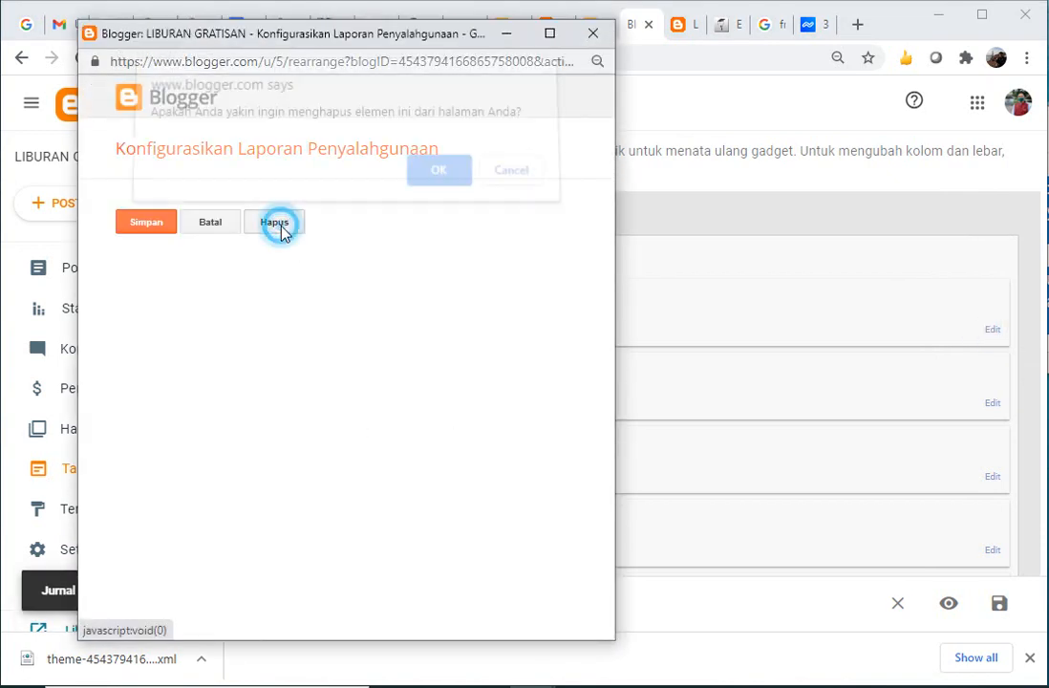
{"action": "left_click", "coordinate": [442, 188]}
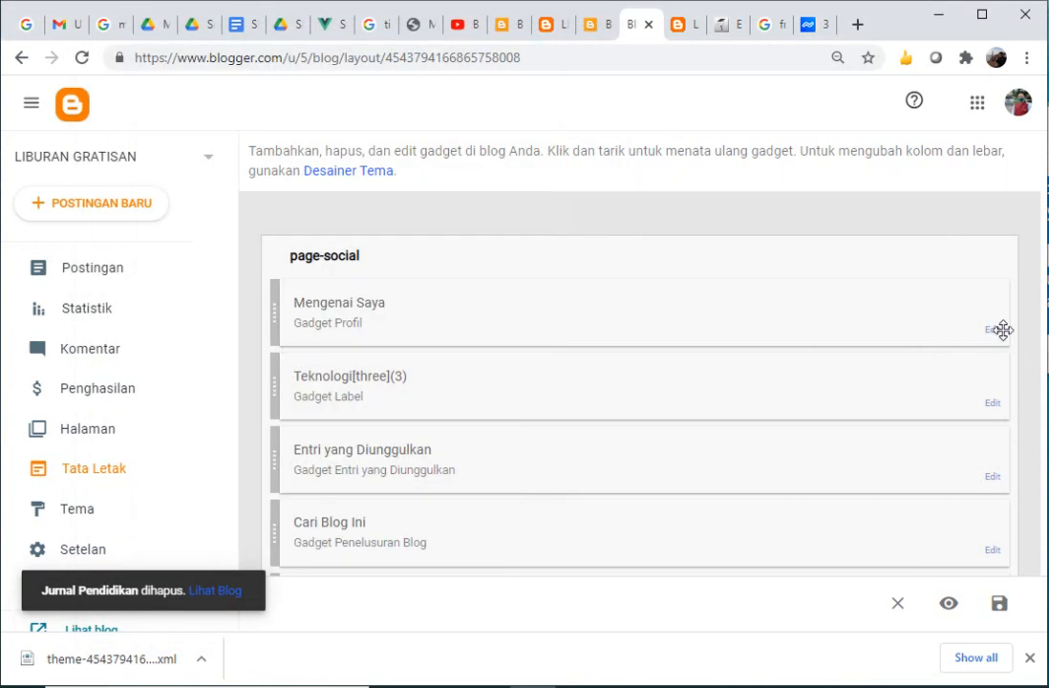
{"action": "left_click", "coordinate": [992, 332]}
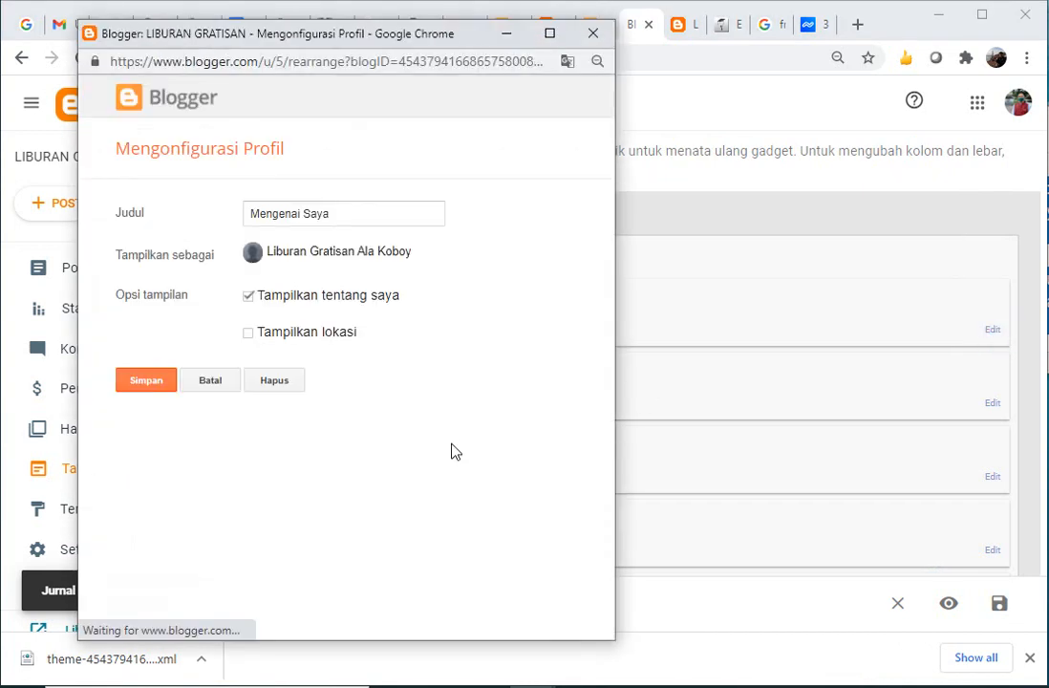
{"action": "left_click", "coordinate": [281, 381]}
{"action": "left_click", "coordinate": [437, 189]}
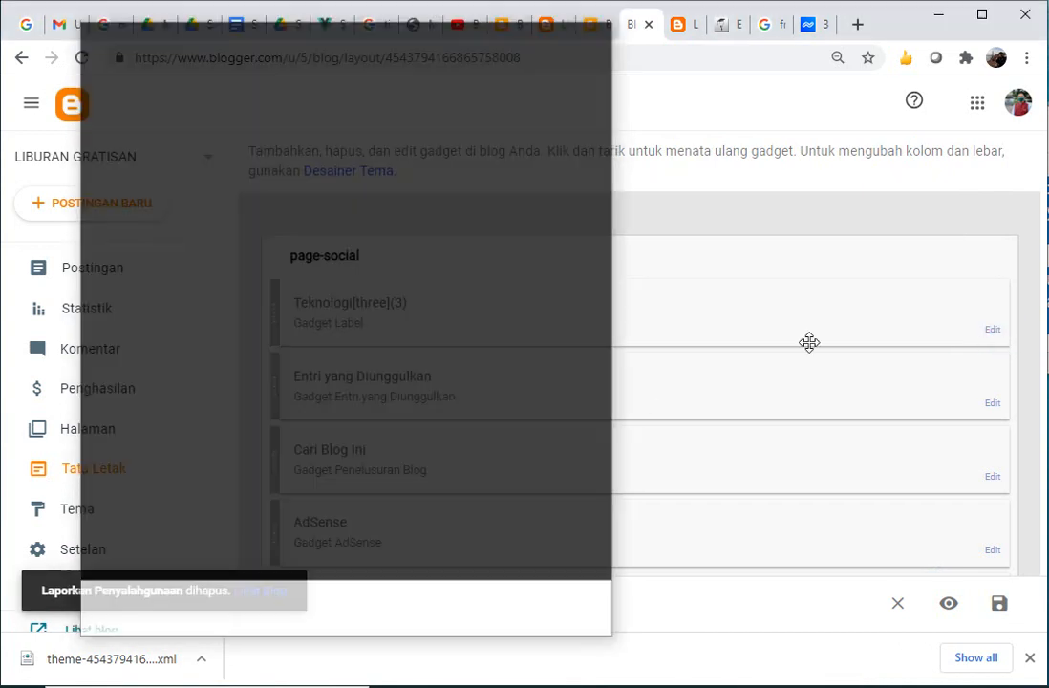
- Delete the Teknologi[three](3) label gadget and the Entri yang Diunggulkan gadget from the page-social section
{"action": "left_click", "coordinate": [994, 332]}
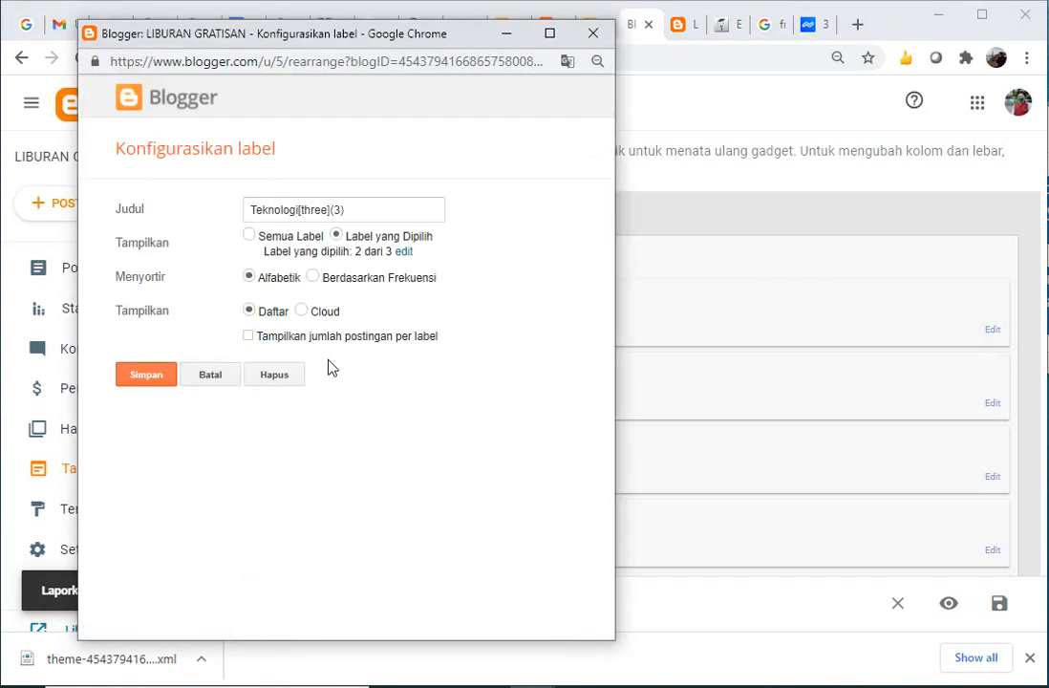
{"action": "left_click", "coordinate": [280, 375]}
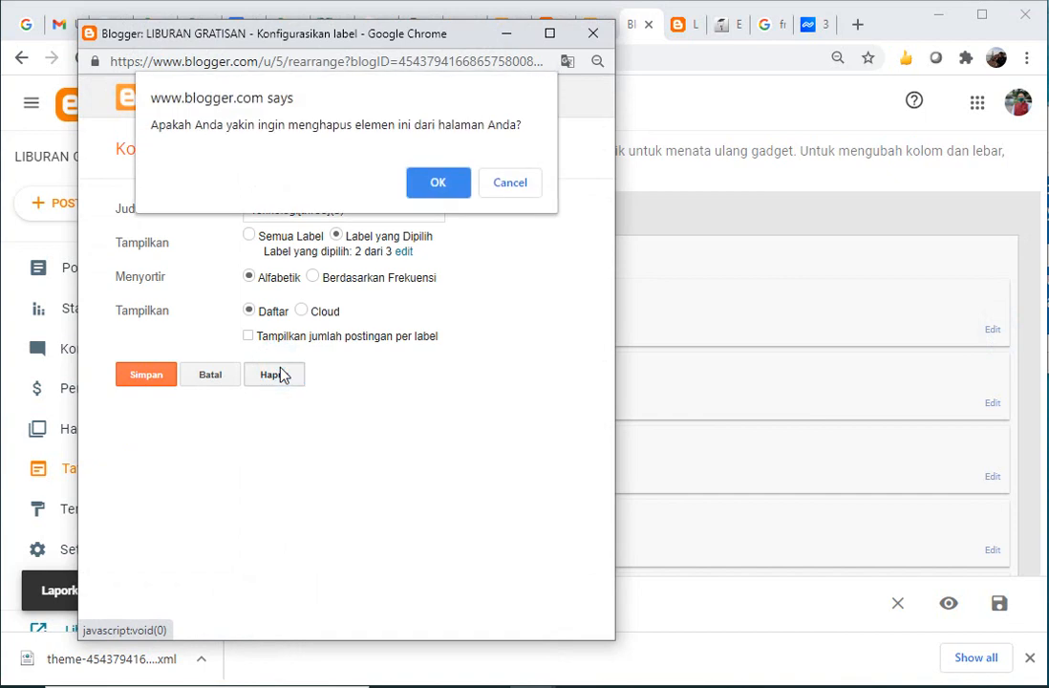
{"action": "left_click", "coordinate": [429, 190]}
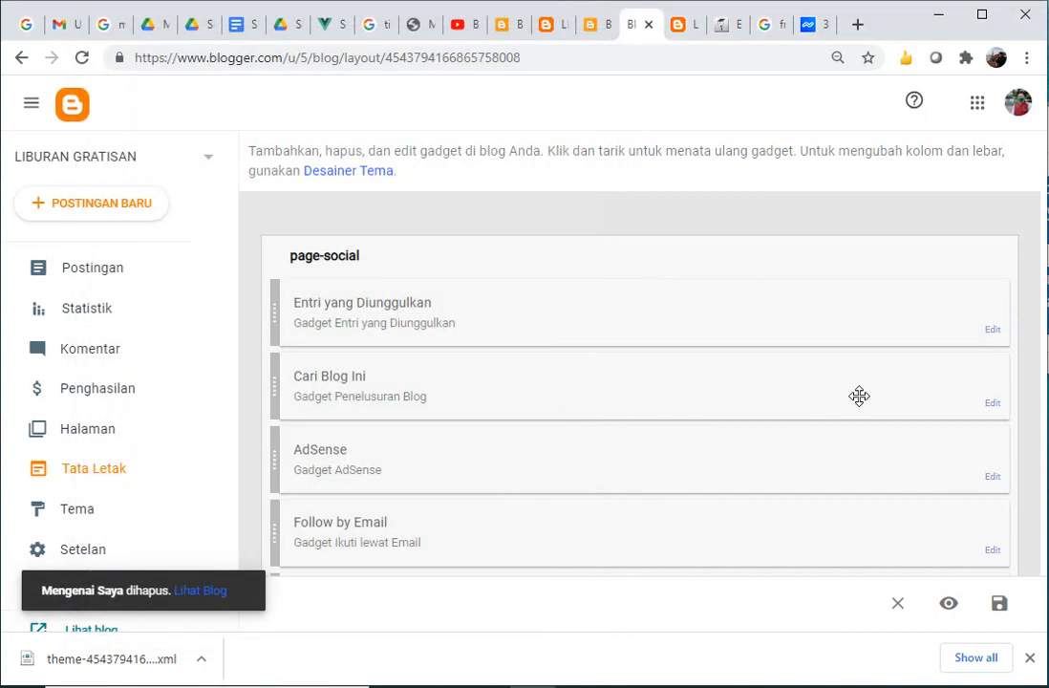
{"action": "left_click", "coordinate": [993, 330]}
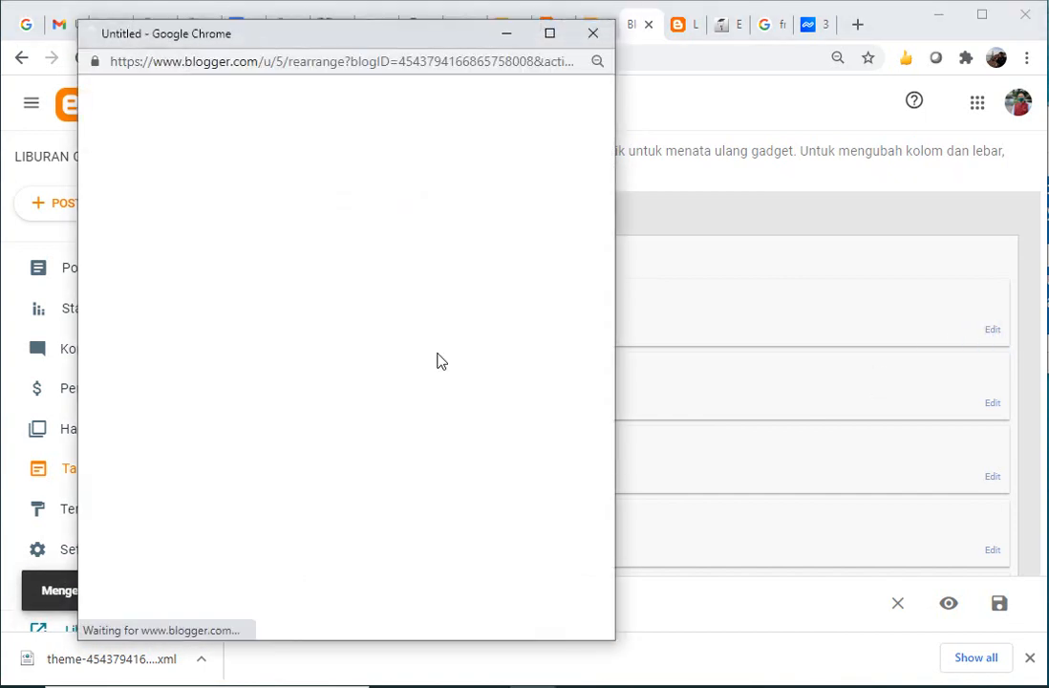
{"action": "left_click", "coordinate": [273, 559]}
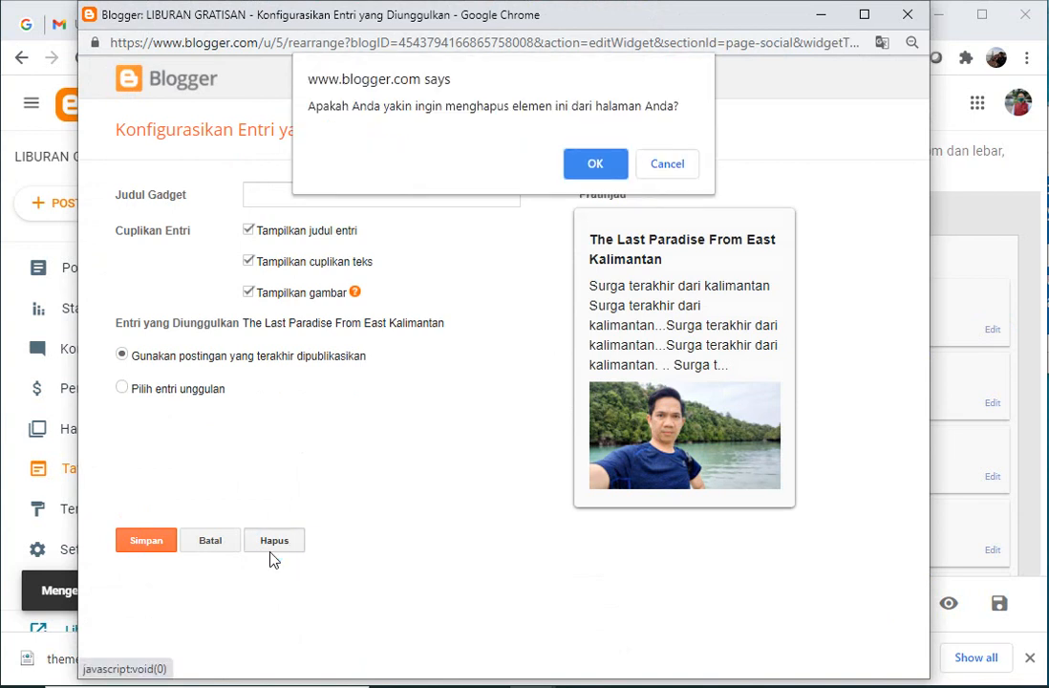
{"action": "left_click", "coordinate": [595, 163]}
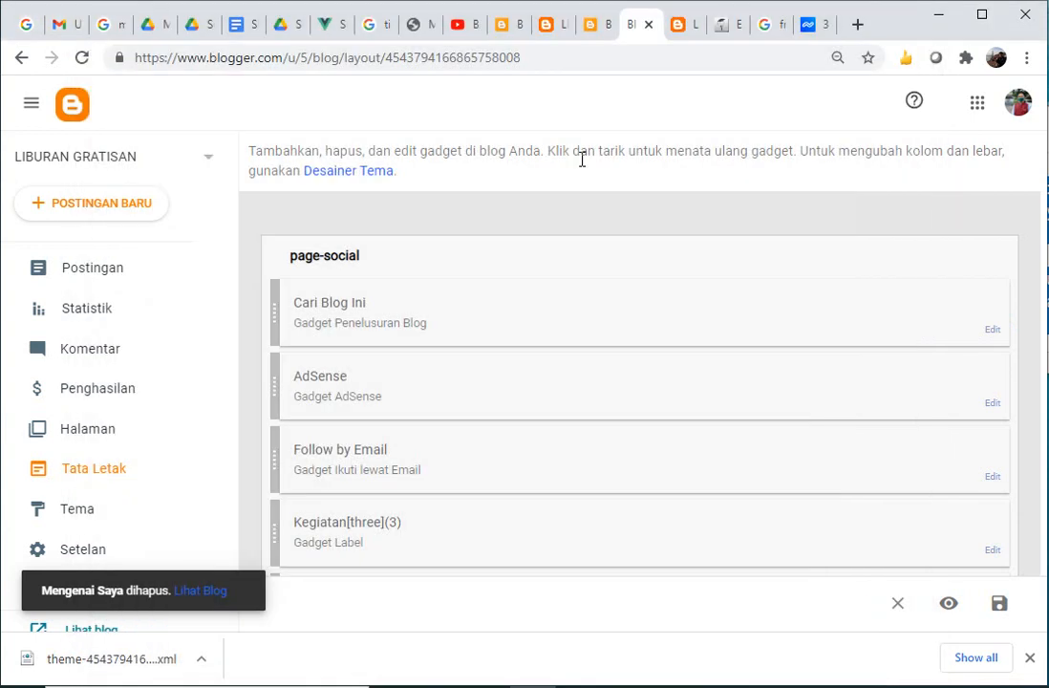
- Delete the Cari Blog Ini search gadget and the AdSense gadget from the page-social section
{"action": "left_click", "coordinate": [993, 330]}
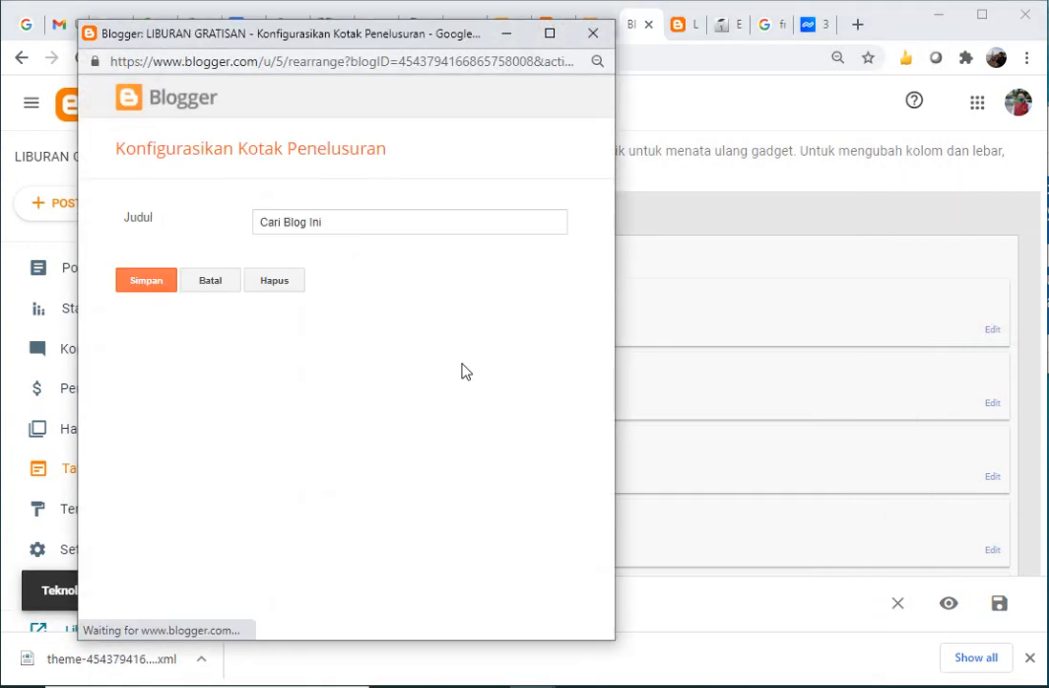
{"action": "left_click", "coordinate": [274, 281]}
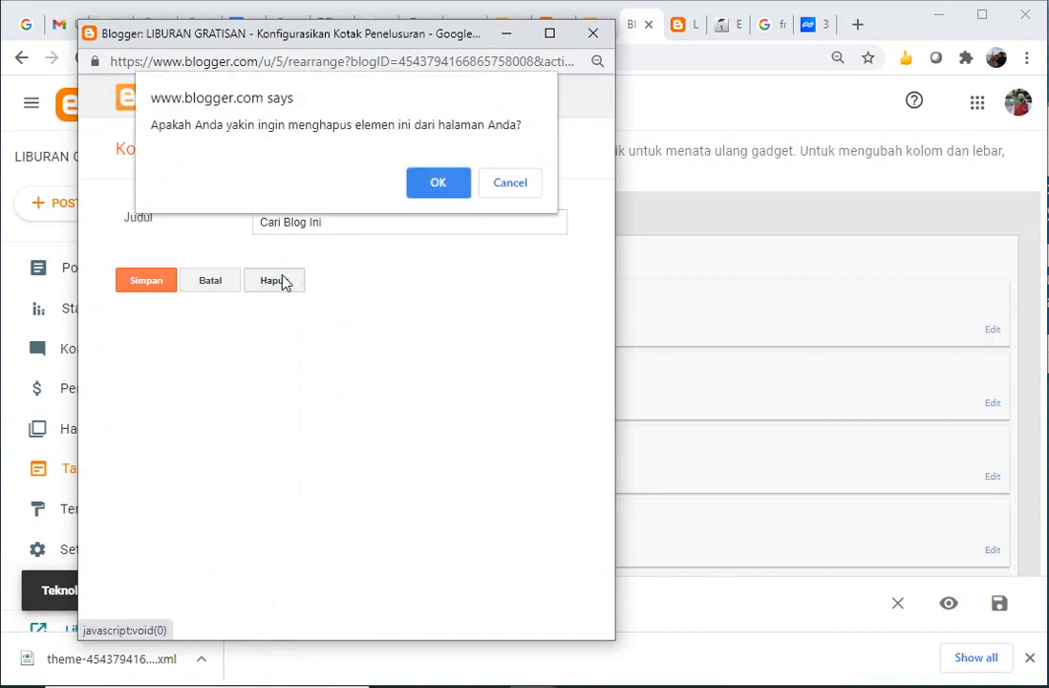
{"action": "left_click", "coordinate": [438, 184]}
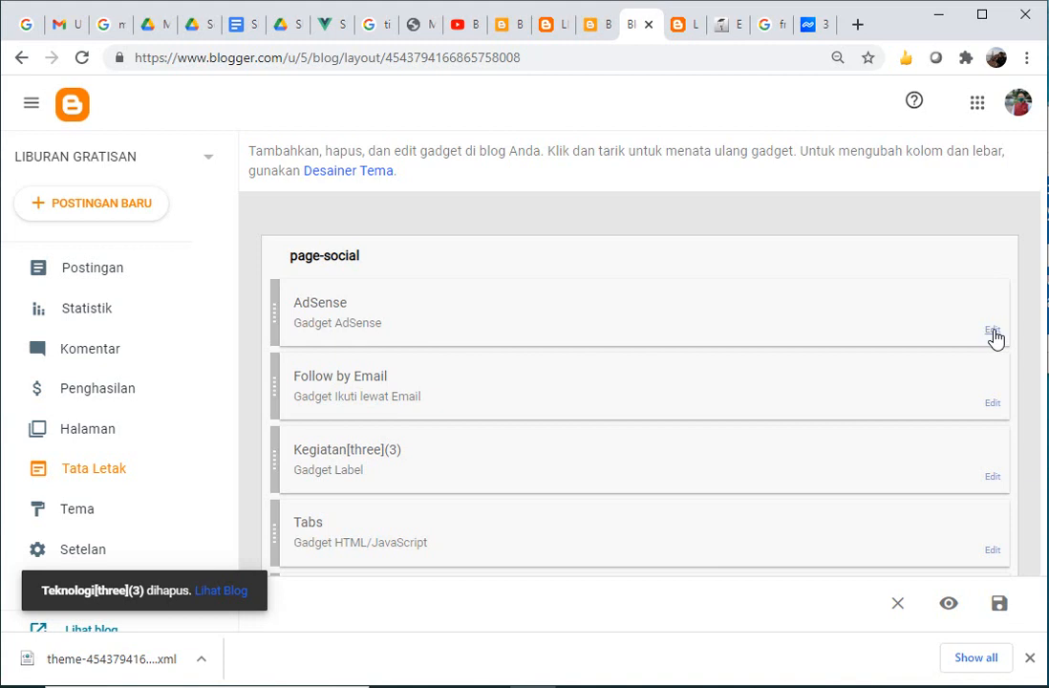
{"action": "left_click", "coordinate": [992, 331]}
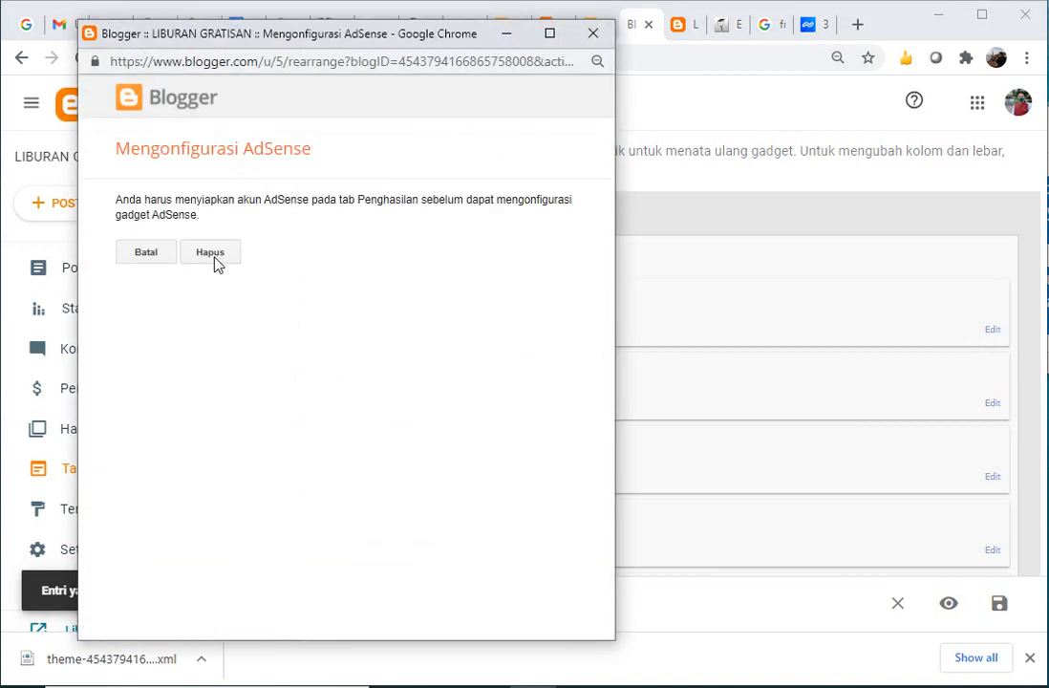
{"action": "left_click", "coordinate": [211, 255]}
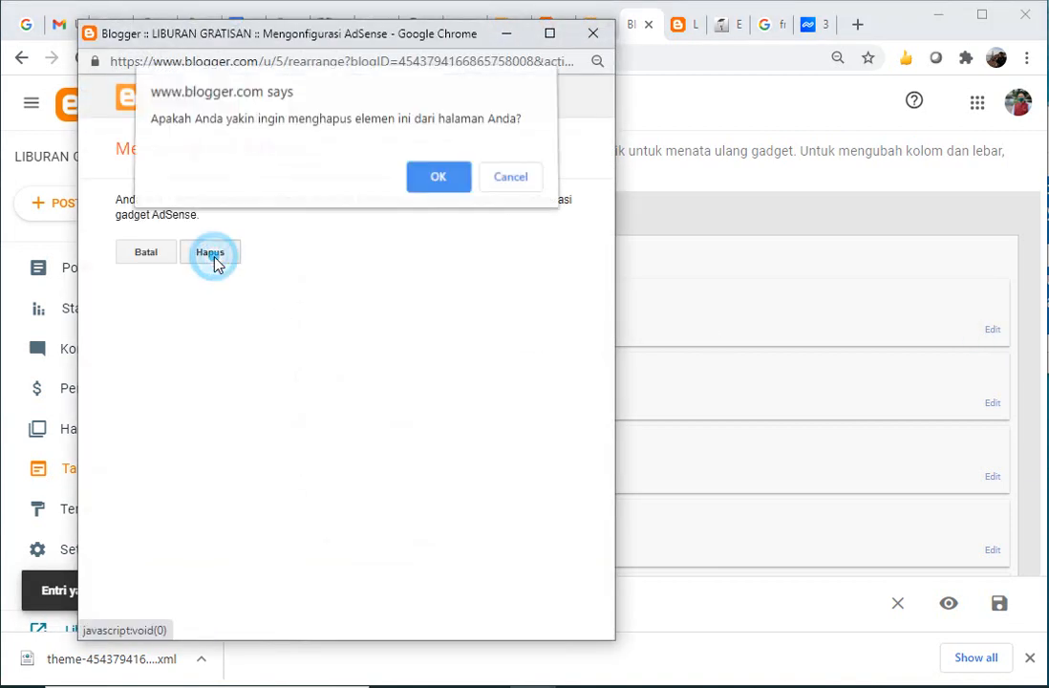
{"action": "left_click", "coordinate": [436, 185]}
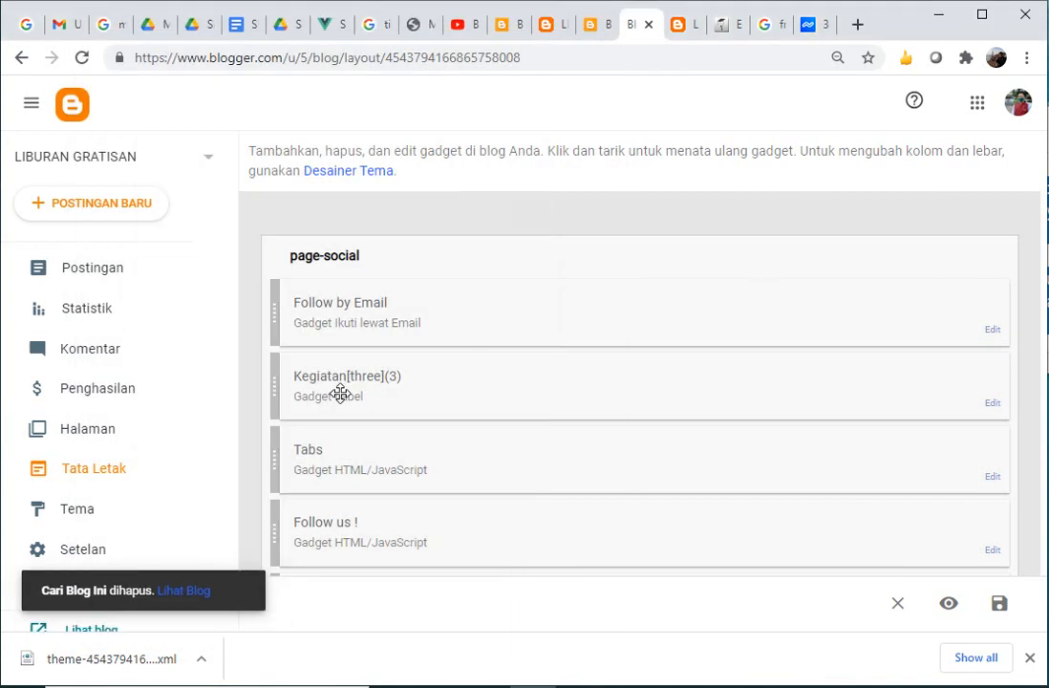
- Look through the home-layout, content and sidebar gadgets and return to the page-social section
{"action": "scroll", "coordinate": [352, 391], "scroll_direction": "down", "scroll_amount": 10}
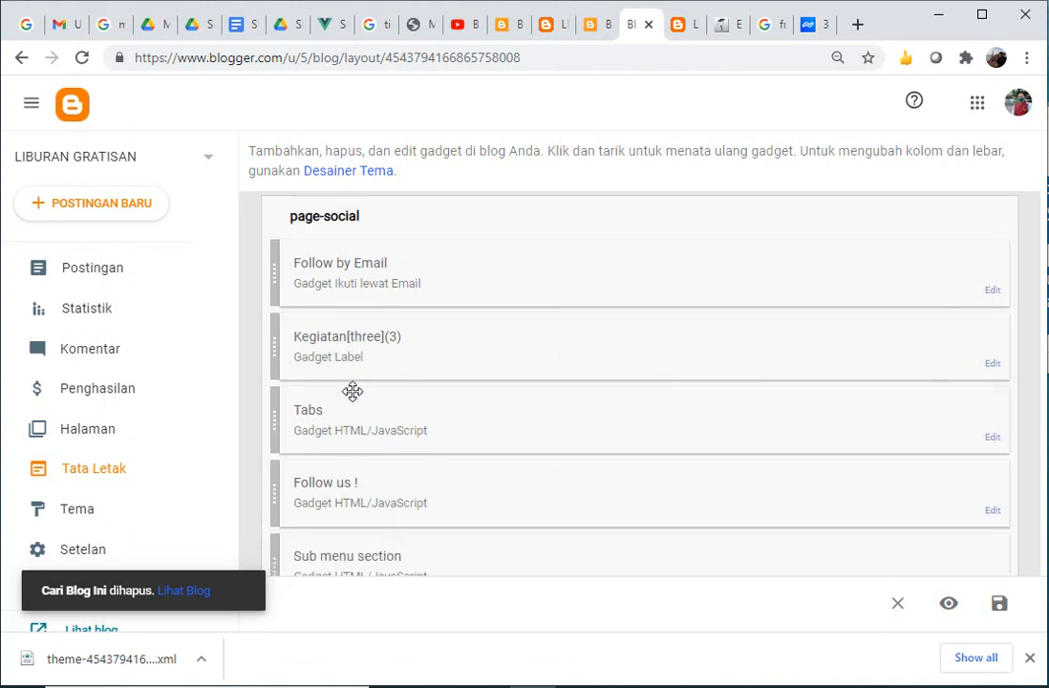
{"action": "scroll", "coordinate": [352, 400], "scroll_direction": "down", "scroll_amount": 5}
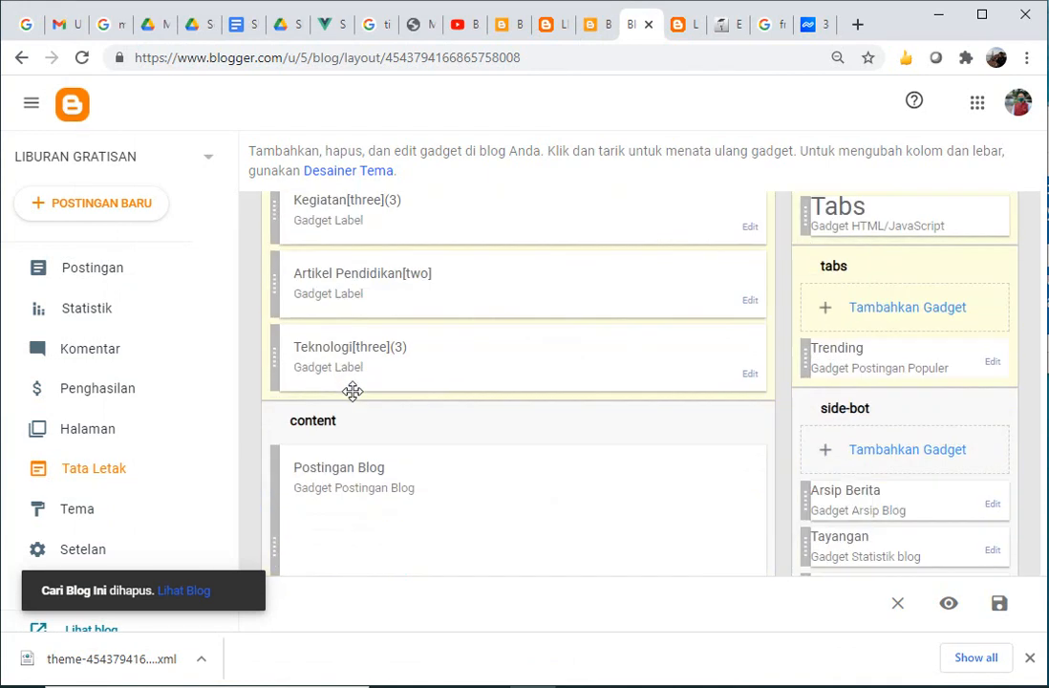
{"action": "scroll", "coordinate": [352, 394], "scroll_direction": "up", "scroll_amount": 3}
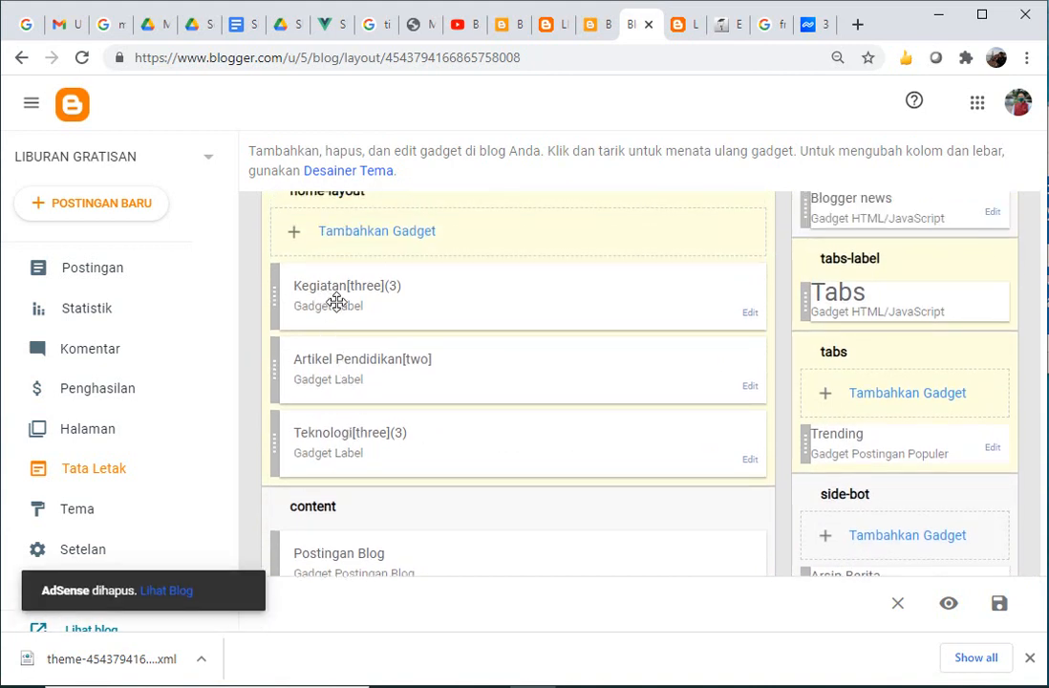
{"action": "scroll", "coordinate": [336, 302], "scroll_direction": "up", "scroll_amount": 8}
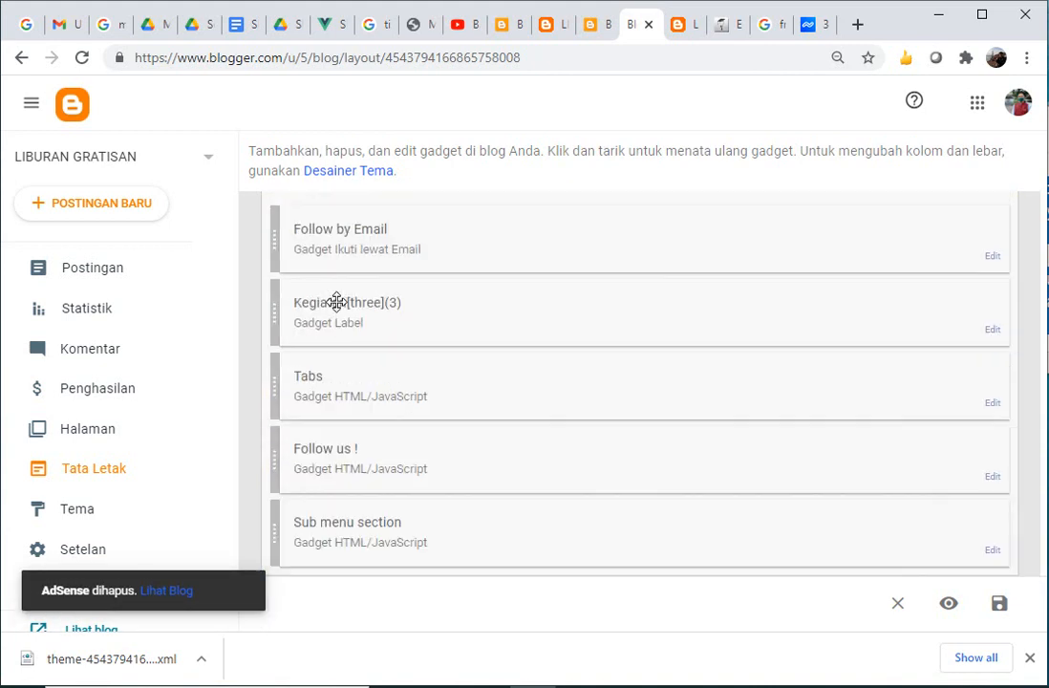
{"action": "scroll", "coordinate": [336, 301], "scroll_direction": "up", "scroll_amount": 2}
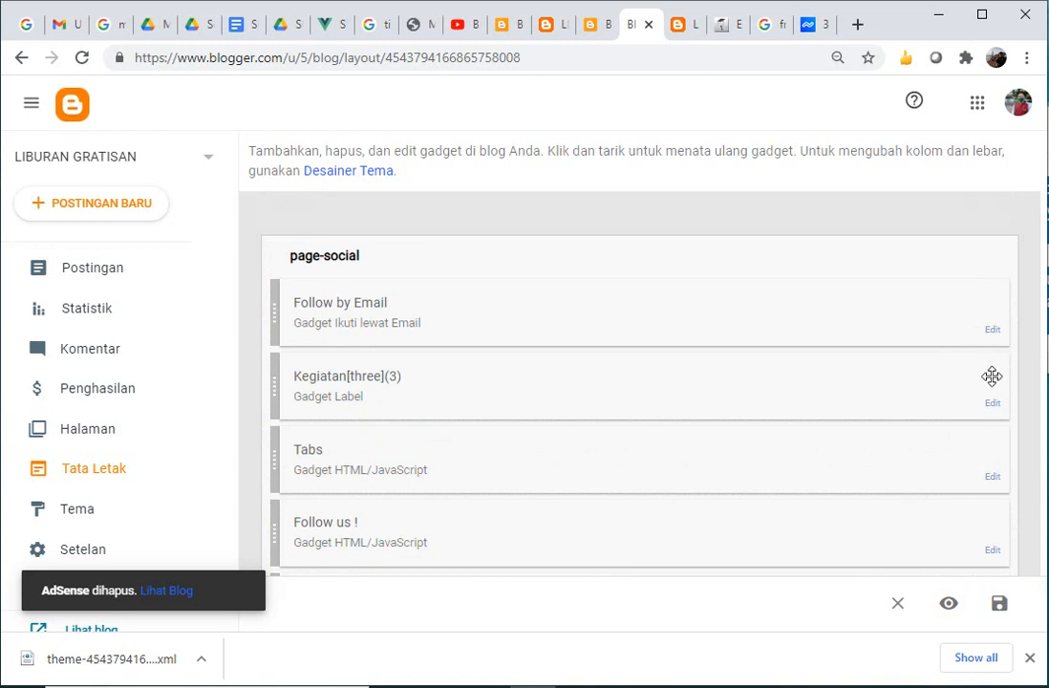
- Delete the Kegiatan[three](3) label gadget and the Follow by Email gadget from the page-social section
{"action": "left_click", "coordinate": [992, 405]}
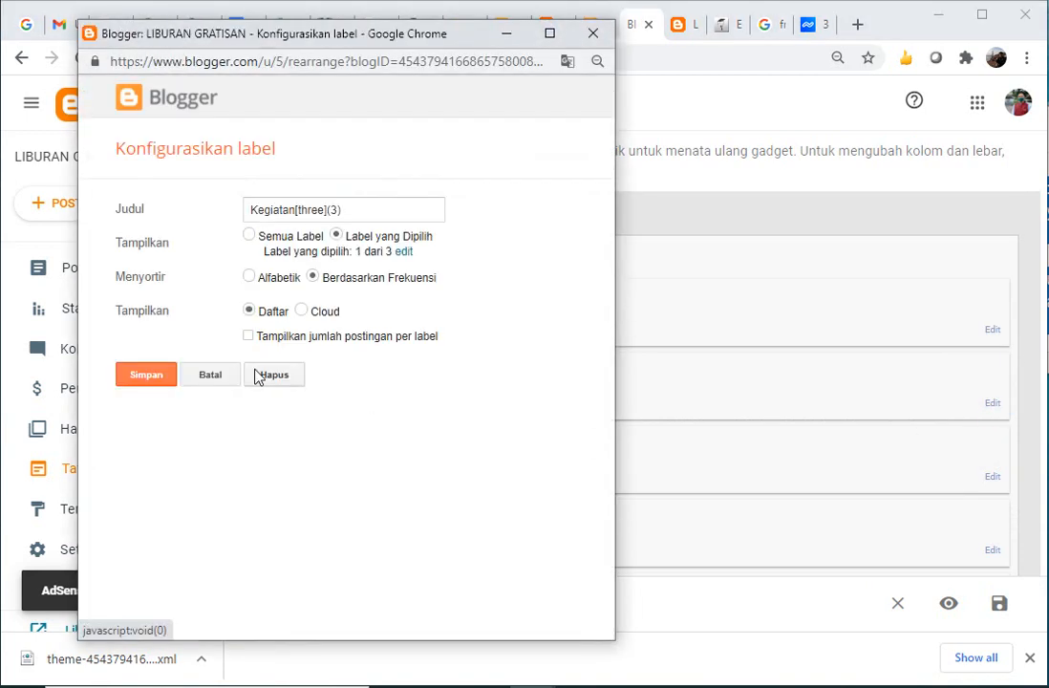
{"action": "left_click", "coordinate": [289, 385]}
{"action": "left_click", "coordinate": [427, 191]}
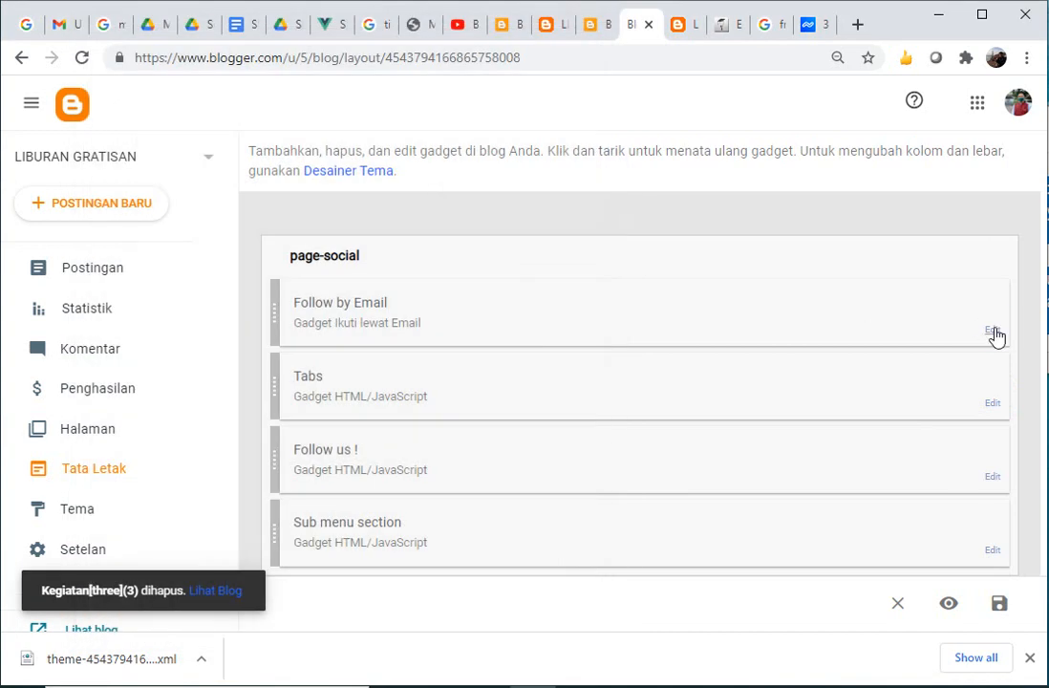
{"action": "left_click", "coordinate": [992, 331]}
{"action": "left_click", "coordinate": [273, 361]}
{"action": "left_click", "coordinate": [438, 184]}
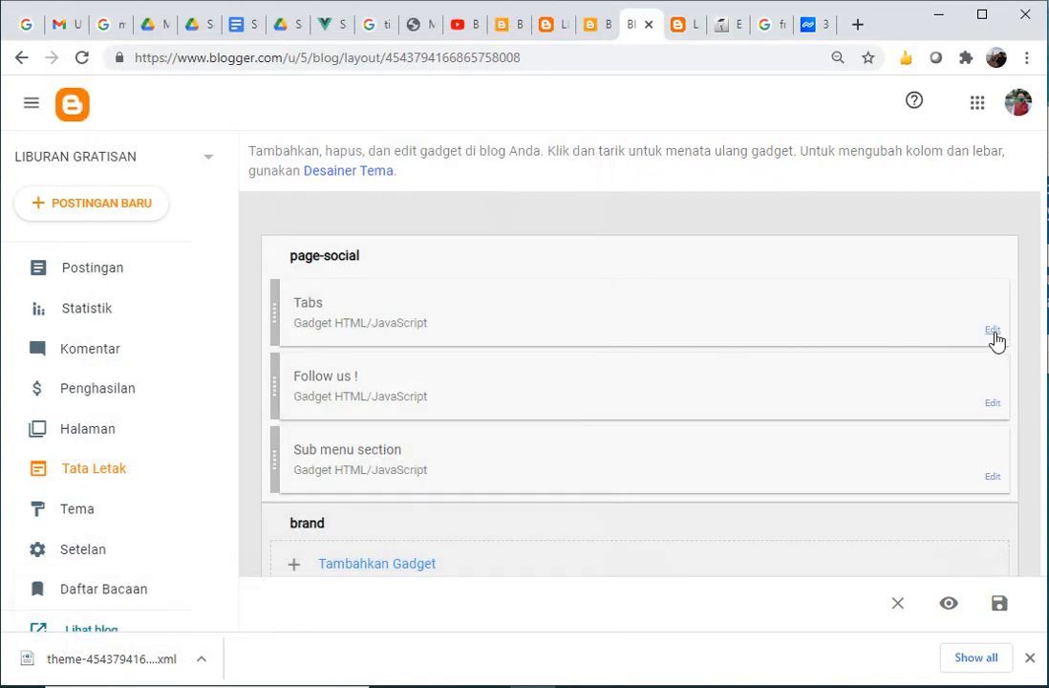
- Delete the Tabs and Follow us ! HTML/JavaScript gadgets from the page-social section
{"action": "left_click", "coordinate": [993, 330]}
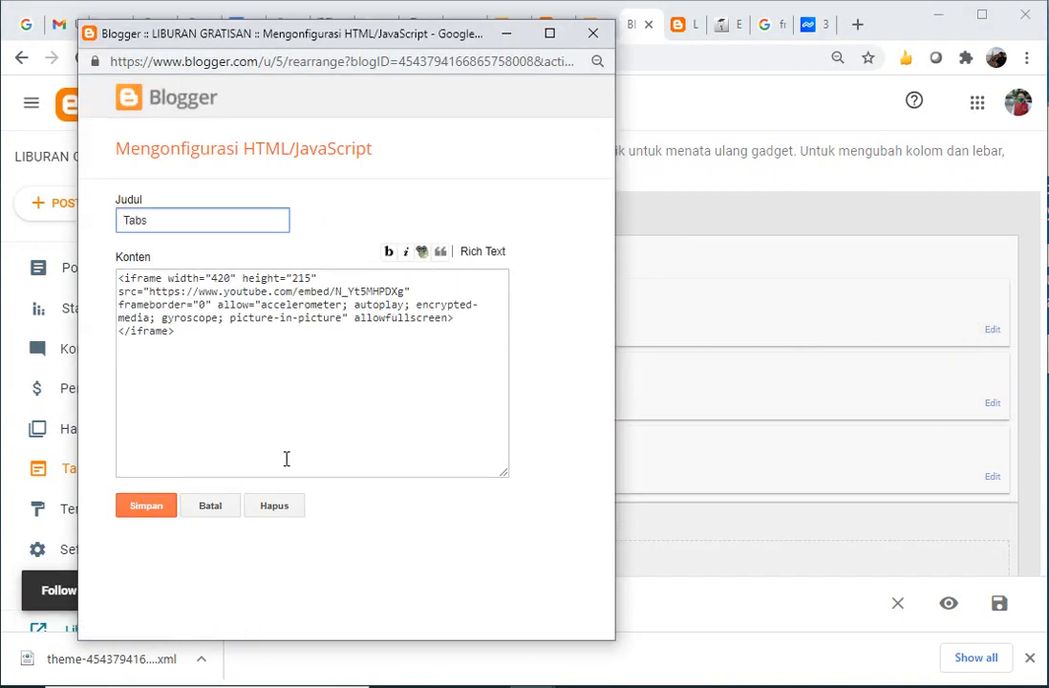
{"action": "left_click", "coordinate": [275, 507]}
{"action": "left_click", "coordinate": [443, 186]}
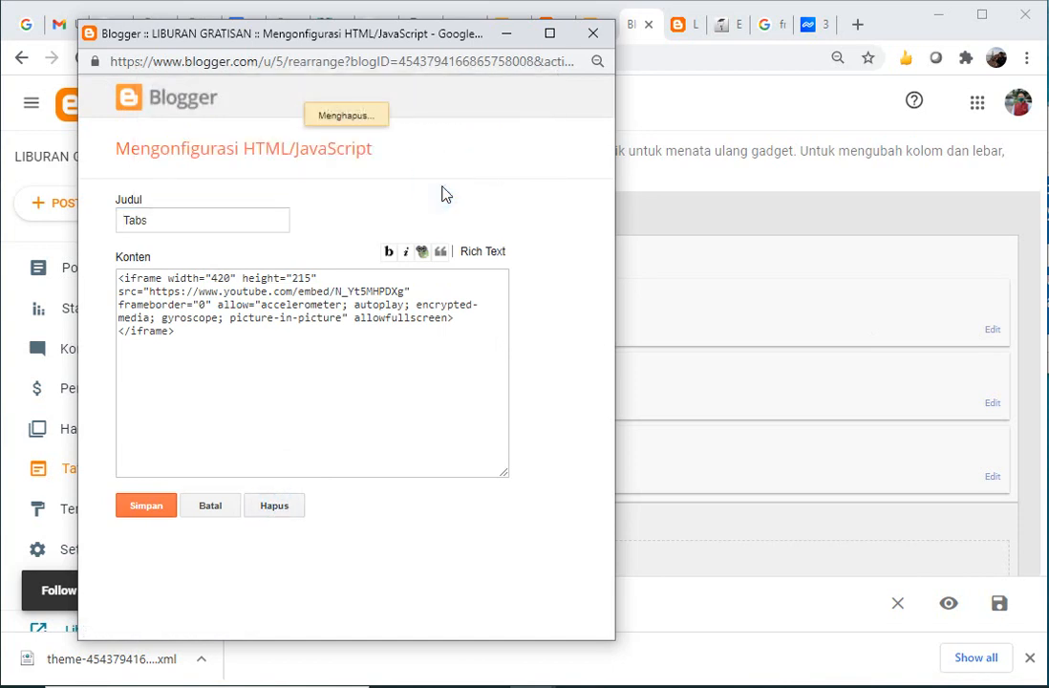
{"action": "left_click", "coordinate": [992, 328]}
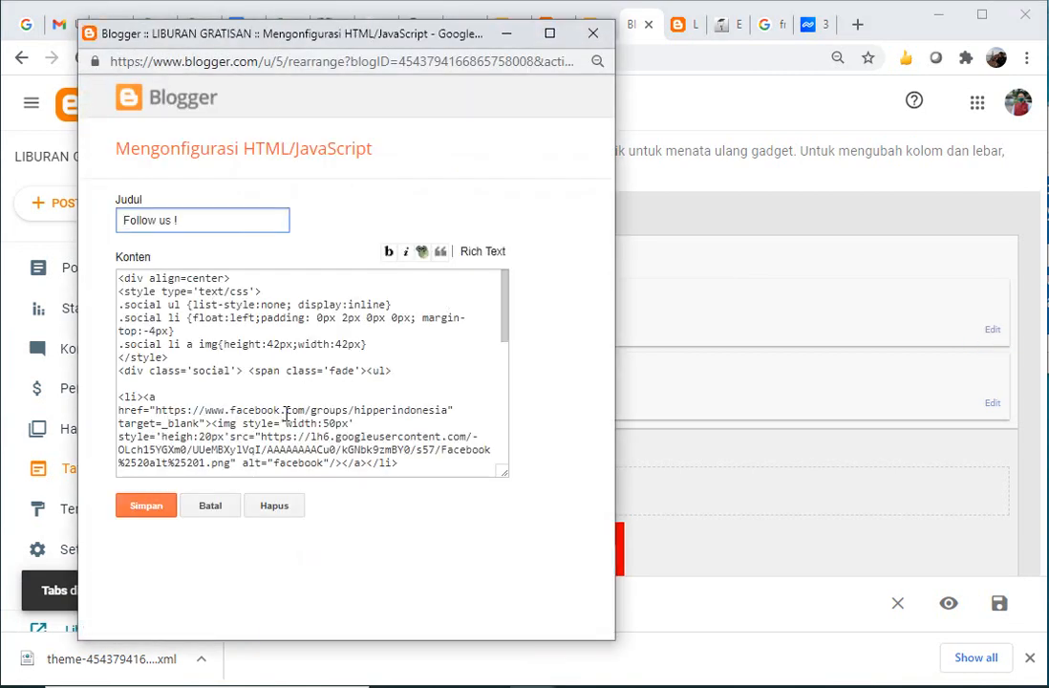
{"action": "left_click", "coordinate": [273, 501]}
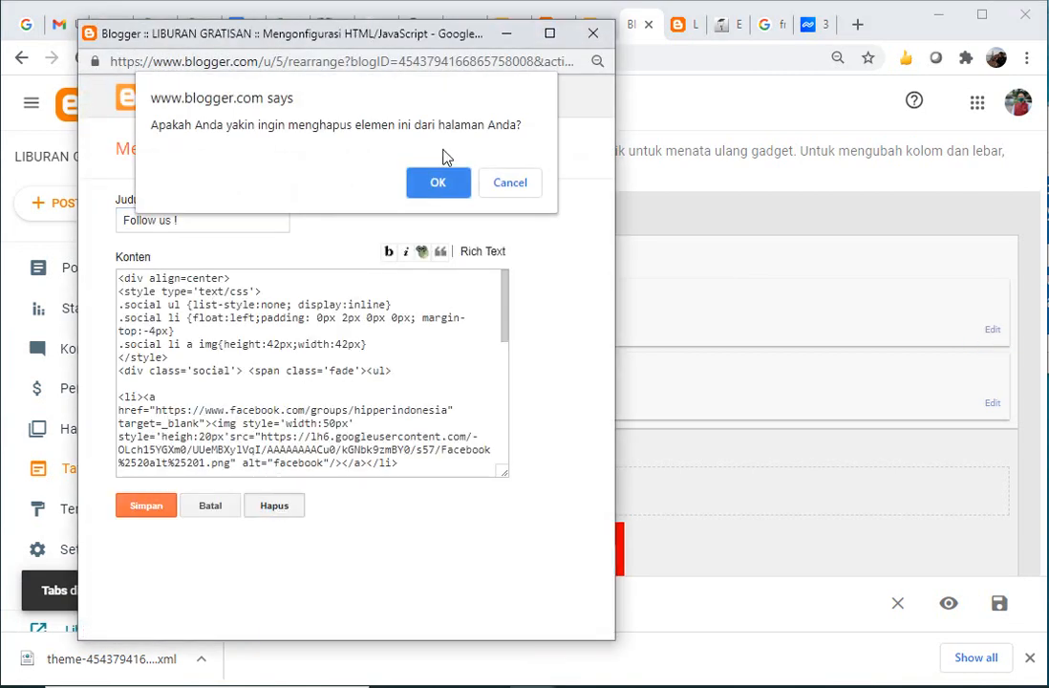
{"action": "left_click", "coordinate": [446, 182]}
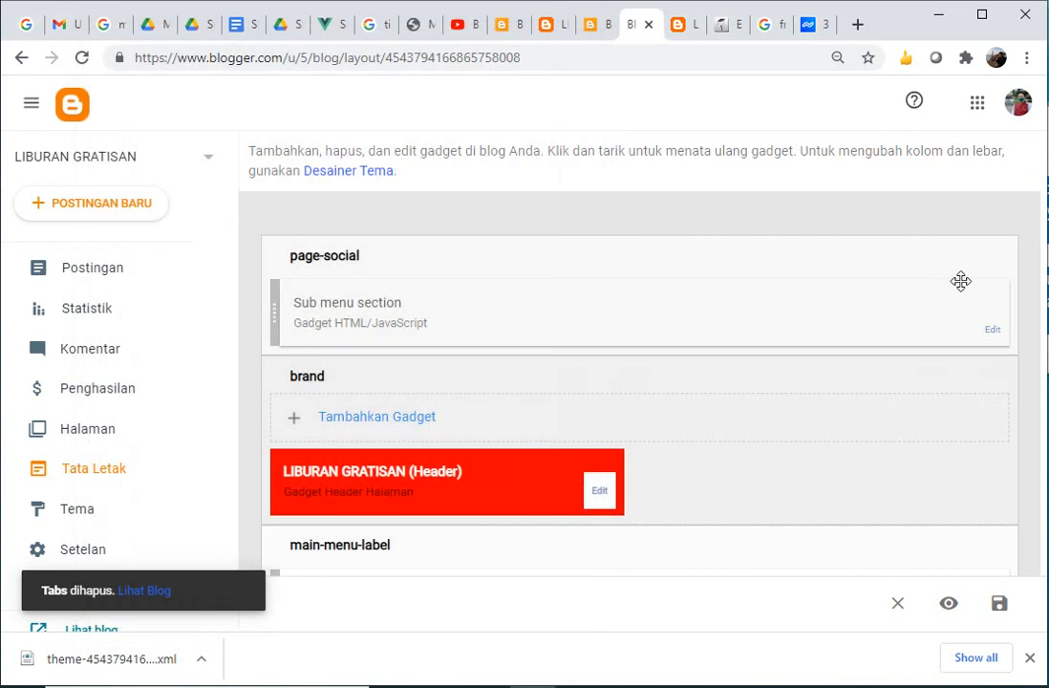
- Delete the Sub menu section HTML/JavaScript gadget from the page-social section
{"action": "left_click", "coordinate": [998, 330]}
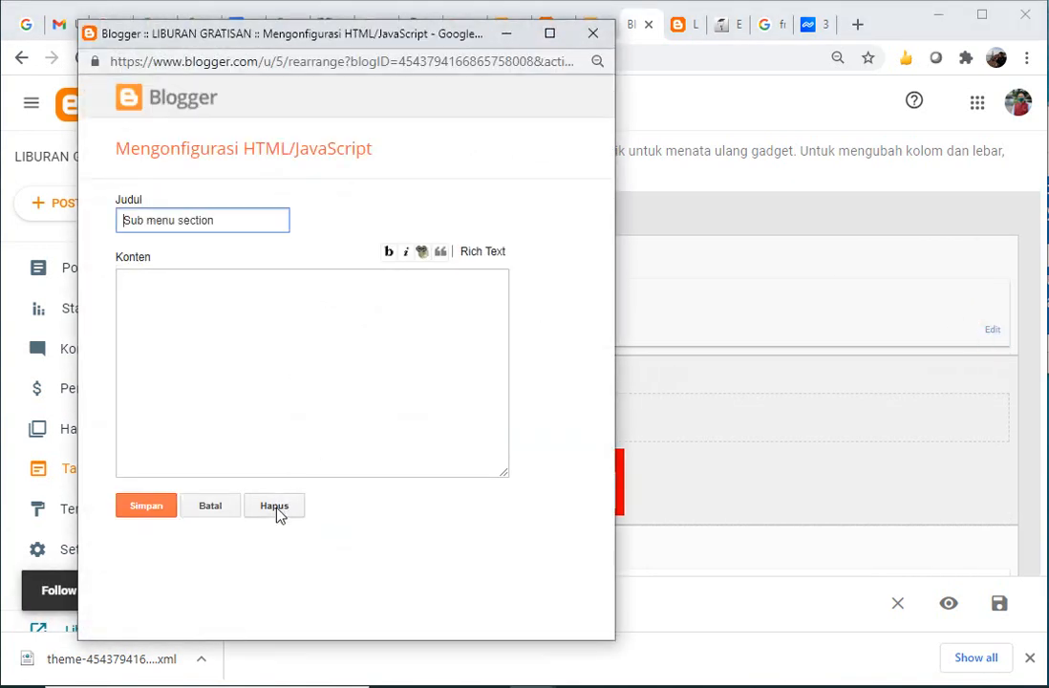
{"action": "left_click", "coordinate": [275, 506]}
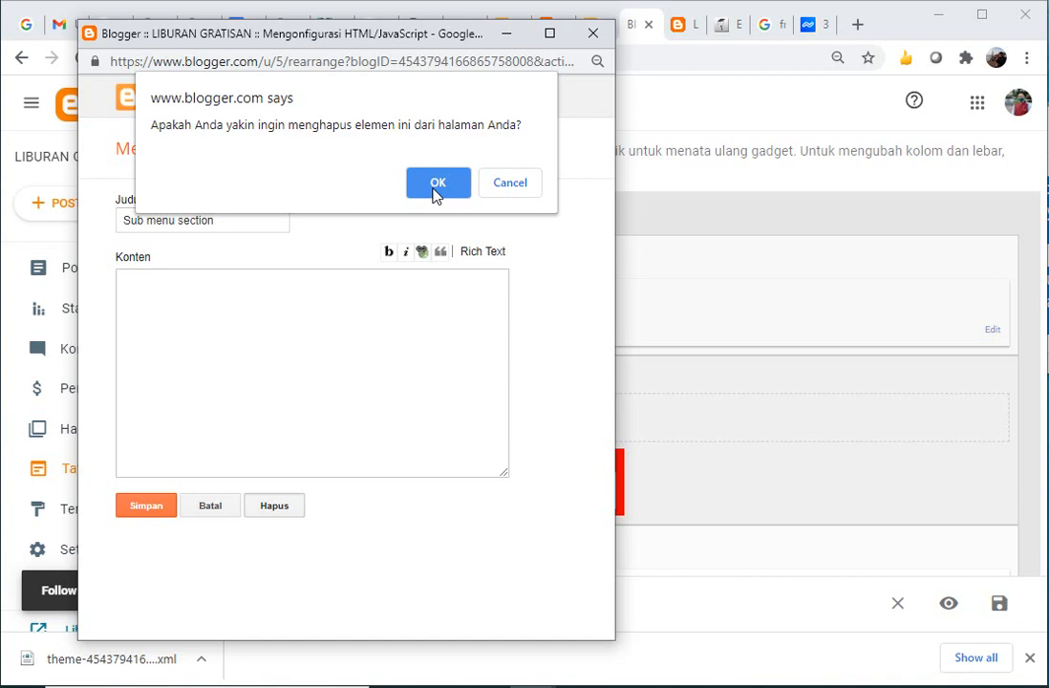
{"action": "left_click", "coordinate": [437, 183]}
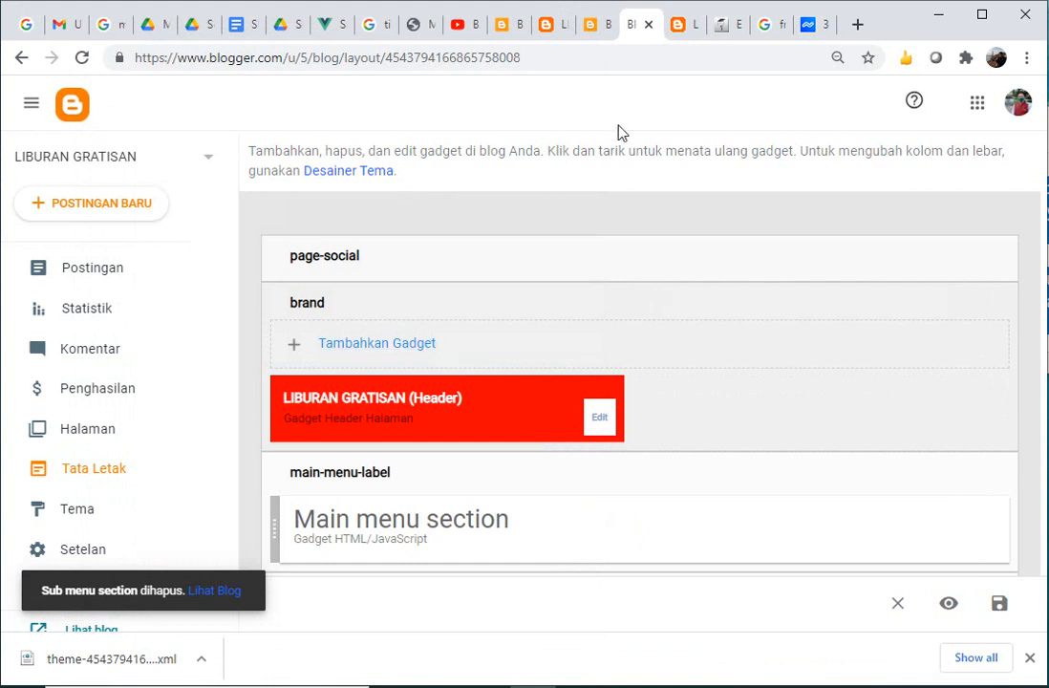
- Reload the live blog at liburangratisan.blogspot.com and set the page zoom to 90%
{"action": "left_click", "coordinate": [679, 27]}
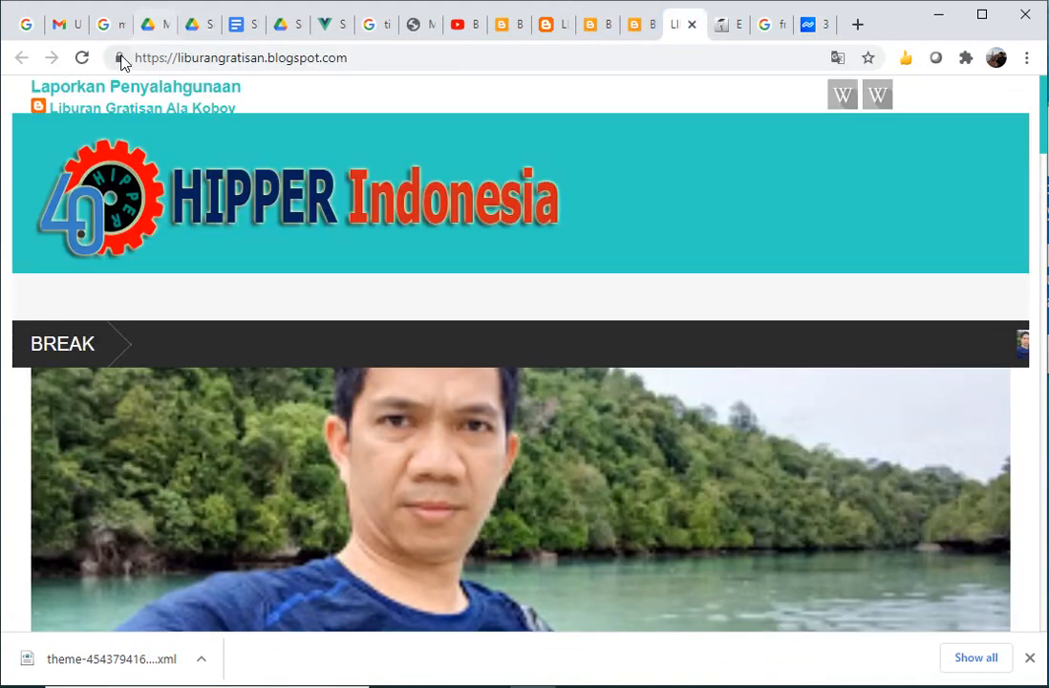
{"action": "left_click", "coordinate": [82, 59]}
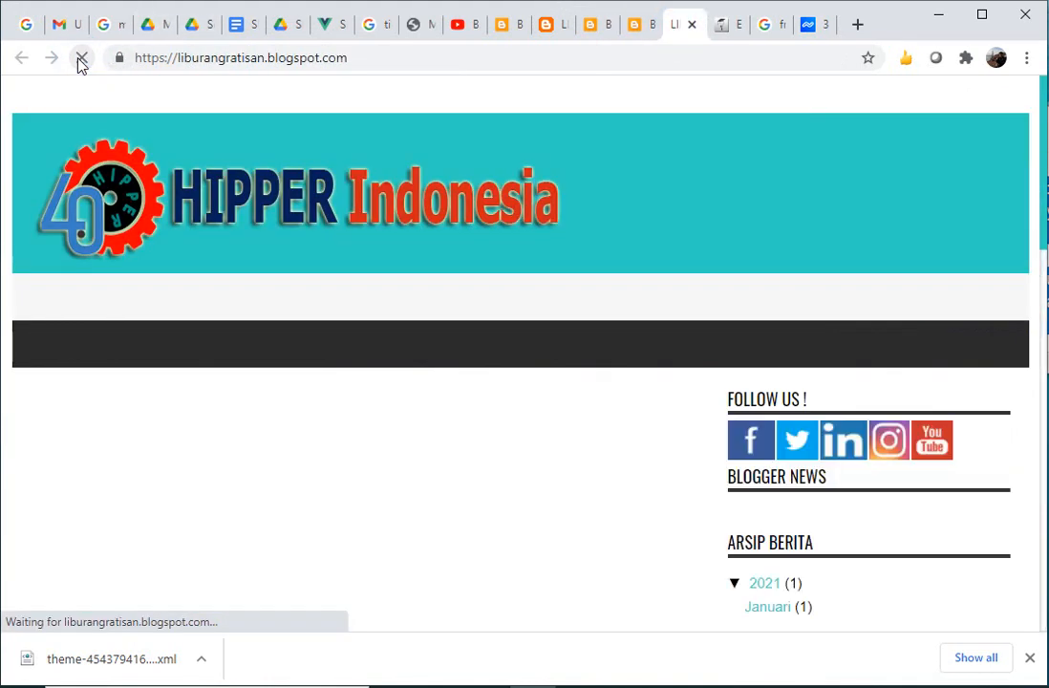
{"action": "left_click", "coordinate": [1026, 59]}
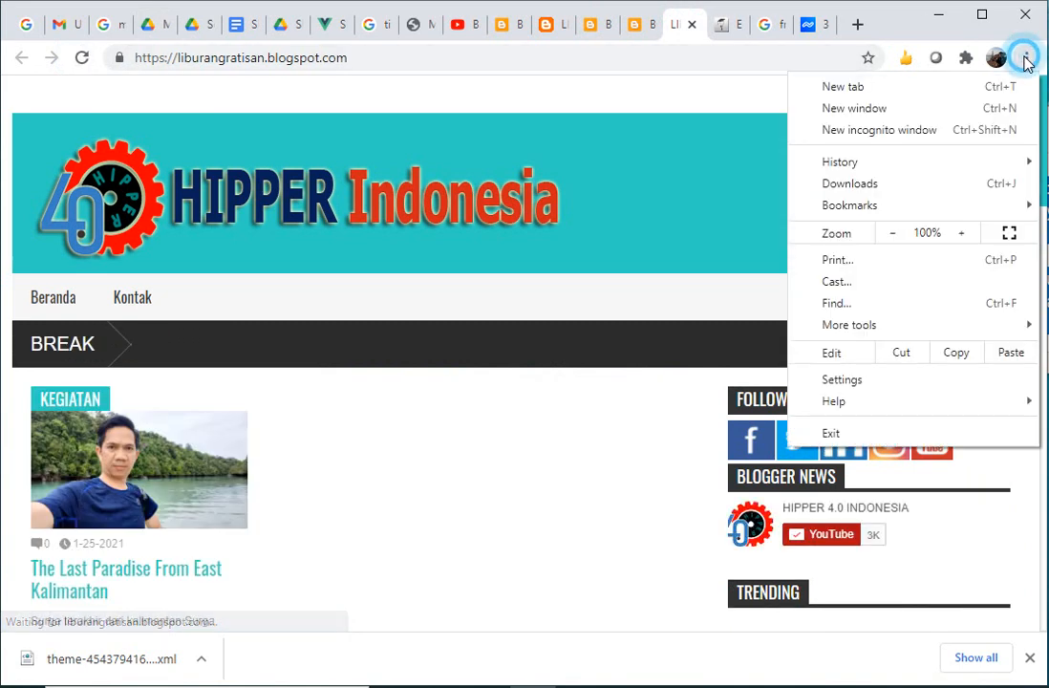
{"action": "left_click", "coordinate": [888, 234]}
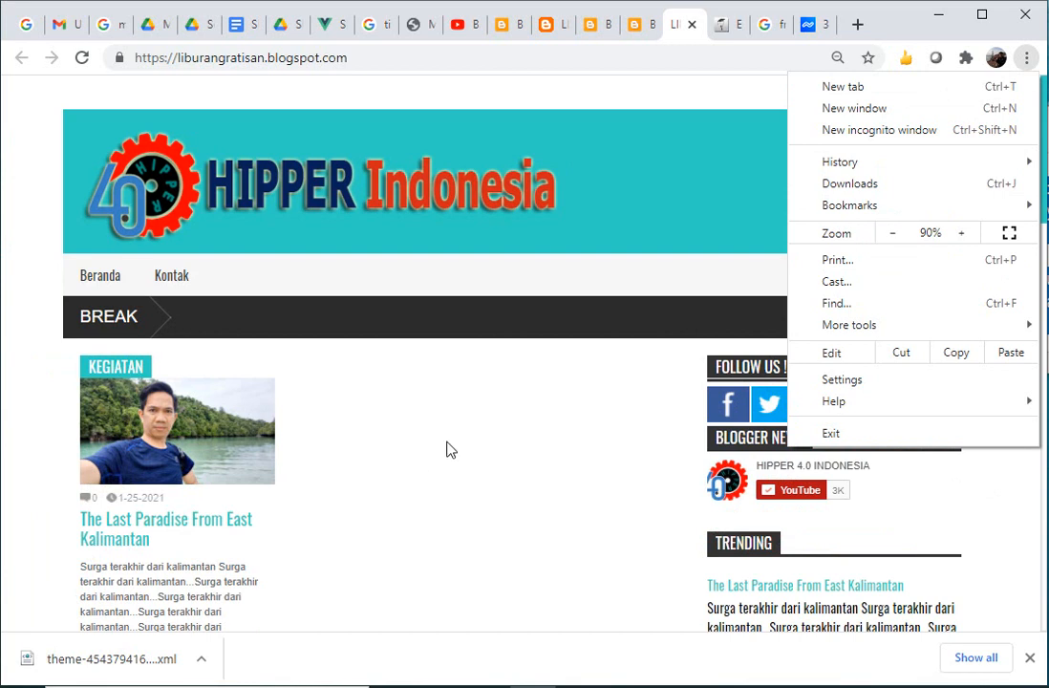
{"action": "left_click", "coordinate": [457, 423]}
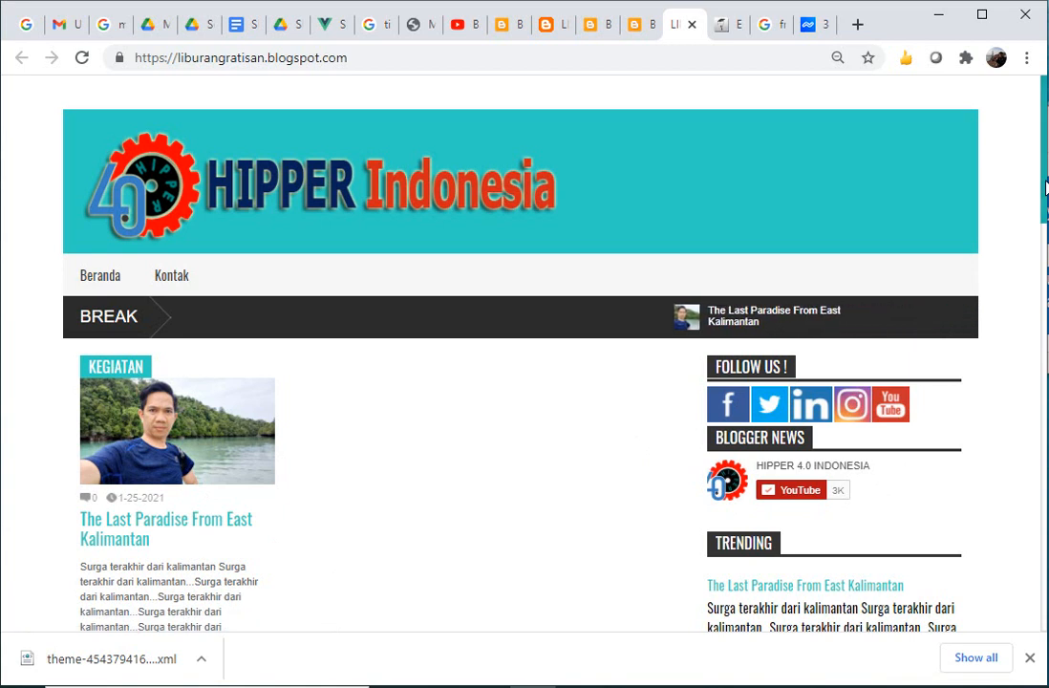
- Examine the live blog's header, post sections and sidebar, trying the Kontak menu link and going back to the home page
{"action": "left_click_drag", "start_coordinate": [1045, 181], "coordinate": [962, 273]}
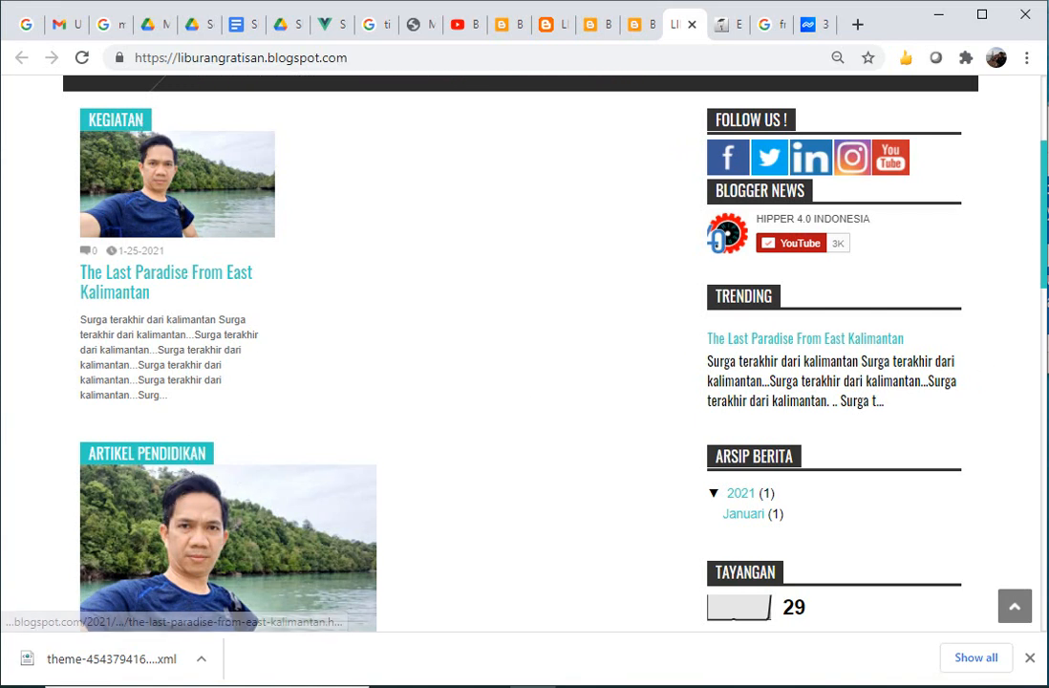
{"action": "left_click_drag", "start_coordinate": [1044, 256], "coordinate": [1034, 365]}
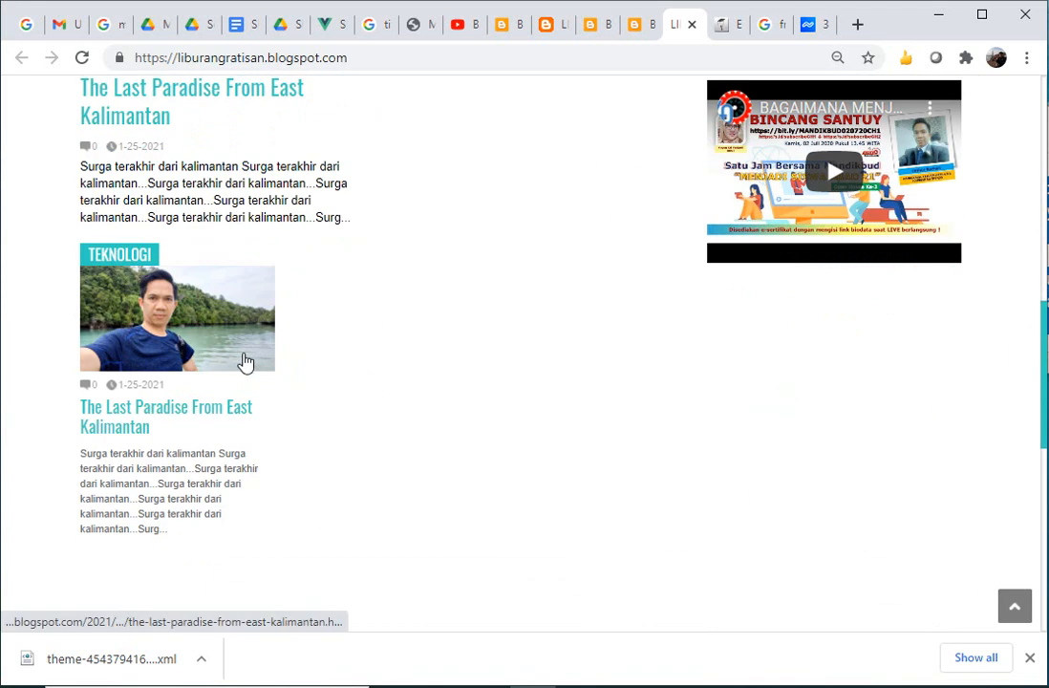
{"action": "left_click_drag", "start_coordinate": [1035, 356], "coordinate": [1033, 145]}
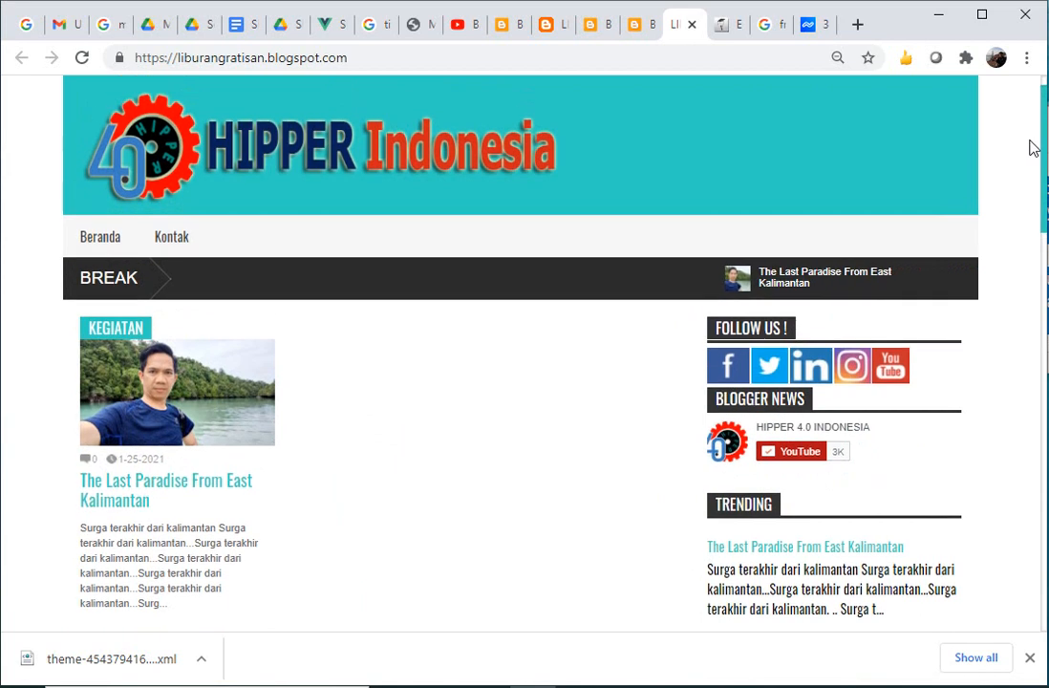
{"action": "left_click", "coordinate": [159, 246]}
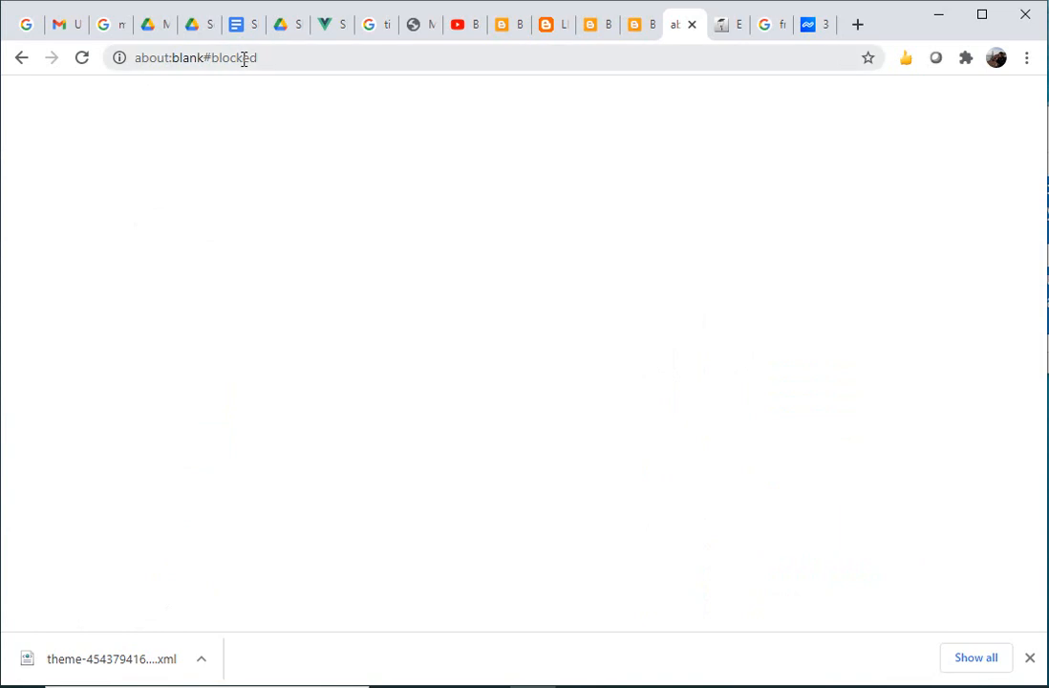
{"action": "left_click", "coordinate": [21, 59]}
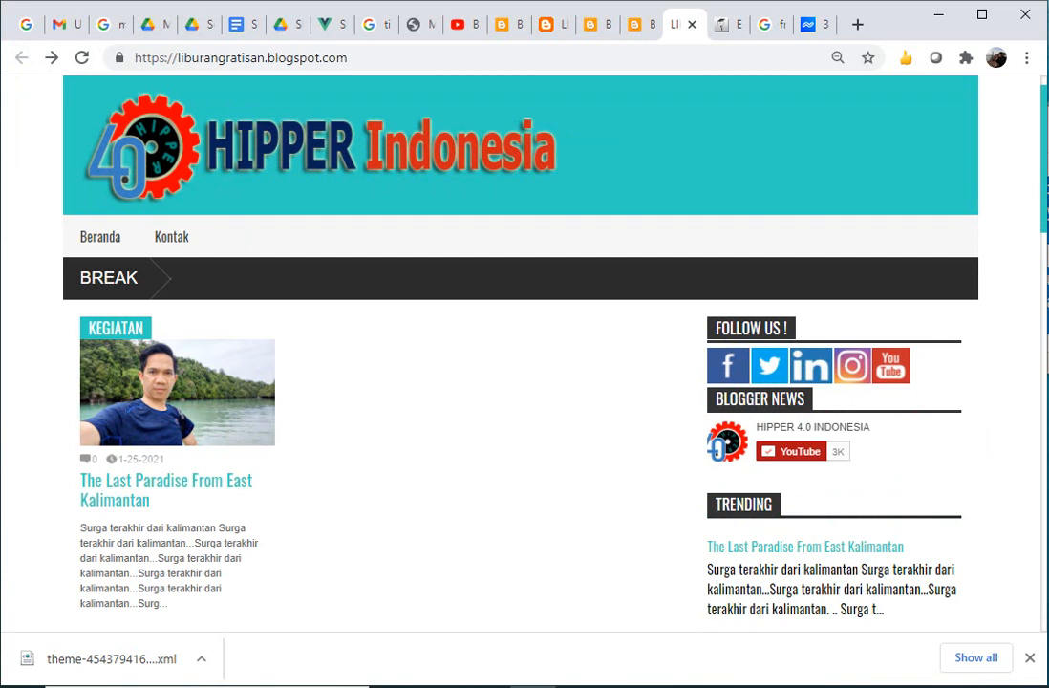
{"action": "left_click_drag", "start_coordinate": [1045, 219], "coordinate": [1045, 194]}
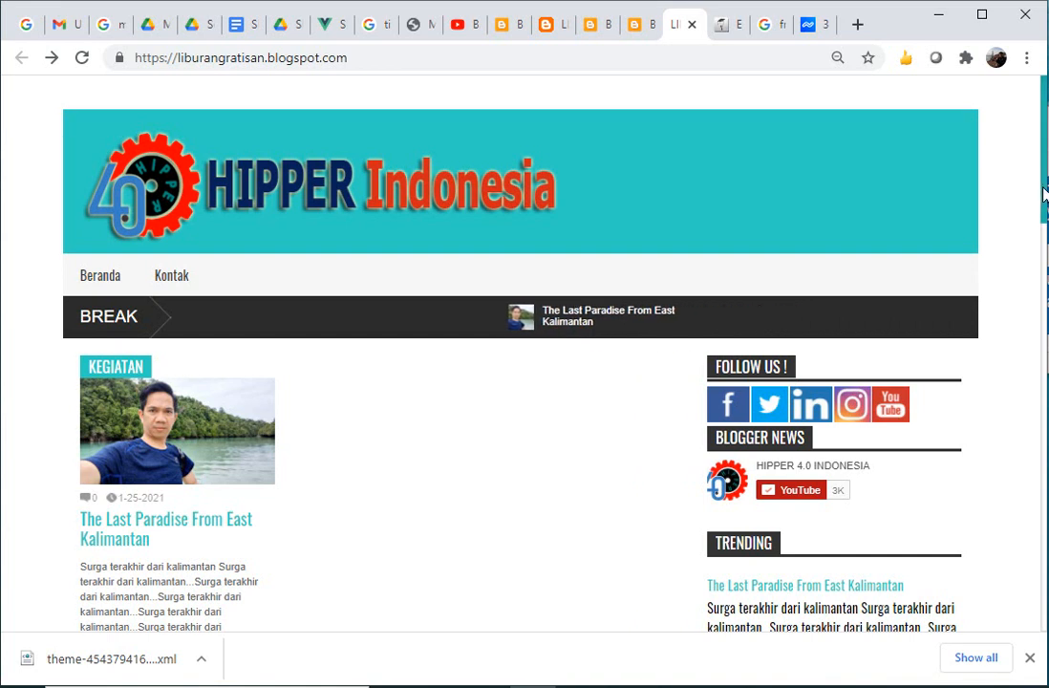
{"action": "left_click_drag", "start_coordinate": [1045, 188], "coordinate": [1044, 212]}
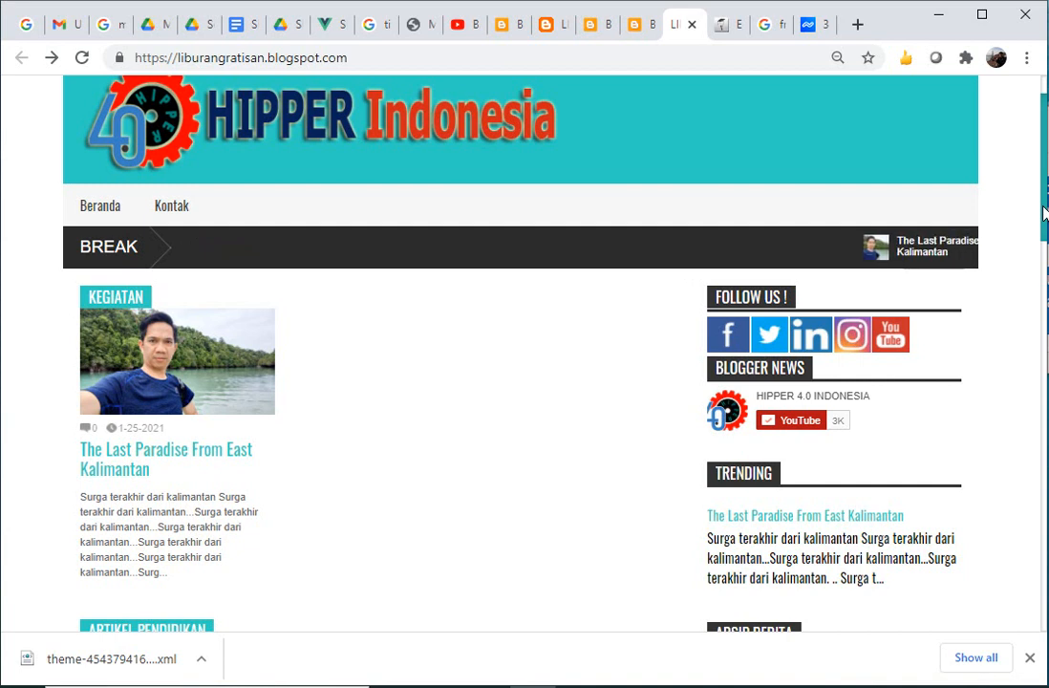
{"action": "left_click_drag", "start_coordinate": [1044, 217], "coordinate": [1045, 263]}
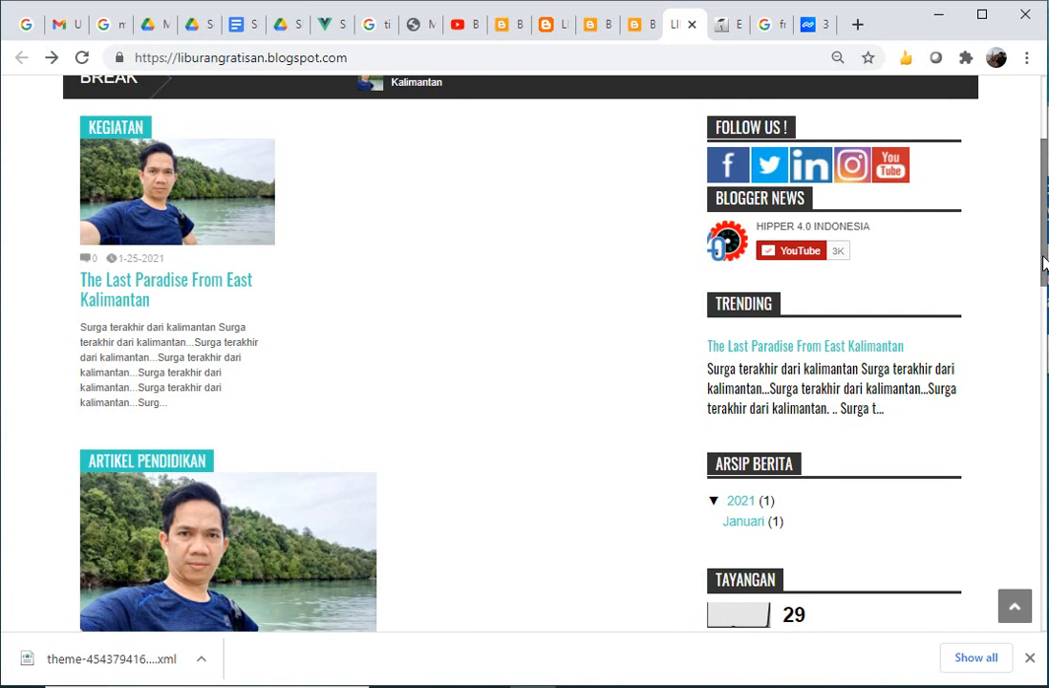
{"action": "left_click_drag", "start_coordinate": [1045, 263], "coordinate": [948, 145]}
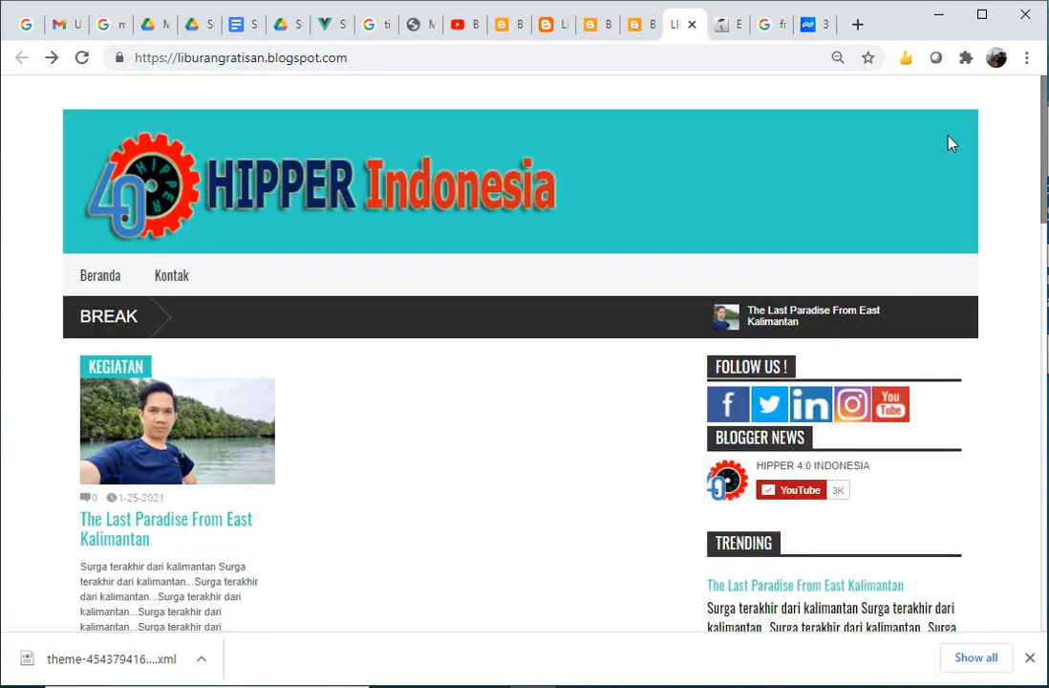
- Return to the blog's layout page, check the header gadget's title and logo image settings in the brand section, and close them
{"action": "left_click", "coordinate": [632, 33]}
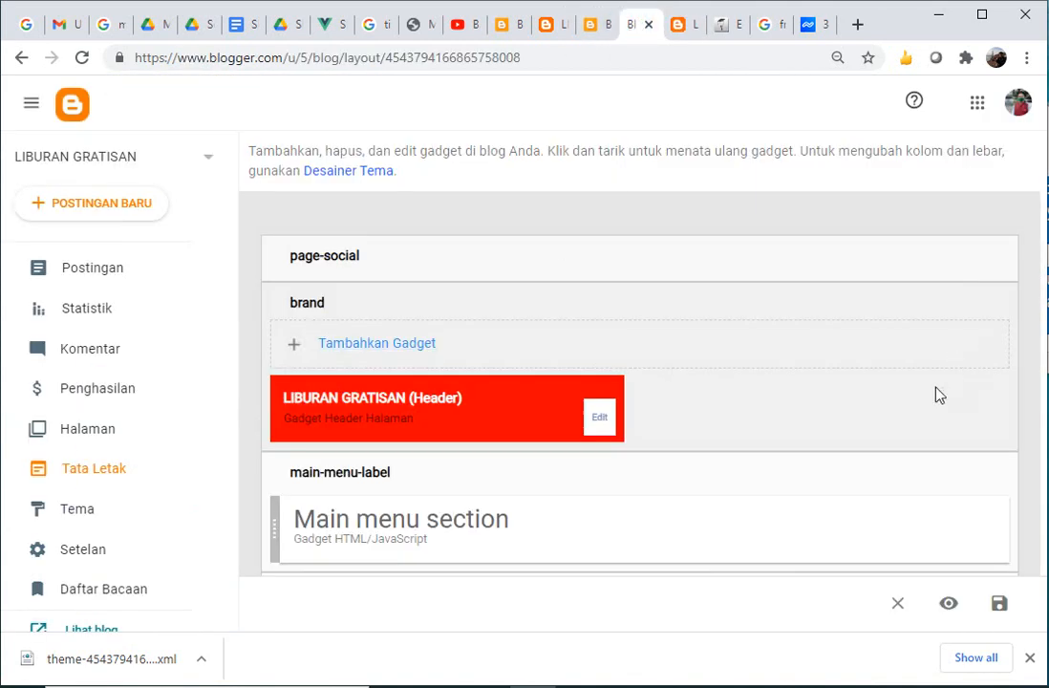
{"action": "left_click", "coordinate": [1019, 324]}
{"action": "scroll", "coordinate": [1024, 329], "scroll_direction": "down", "scroll_amount": 2}
{"action": "scroll", "coordinate": [1024, 328], "scroll_direction": "down", "scroll_amount": 3}
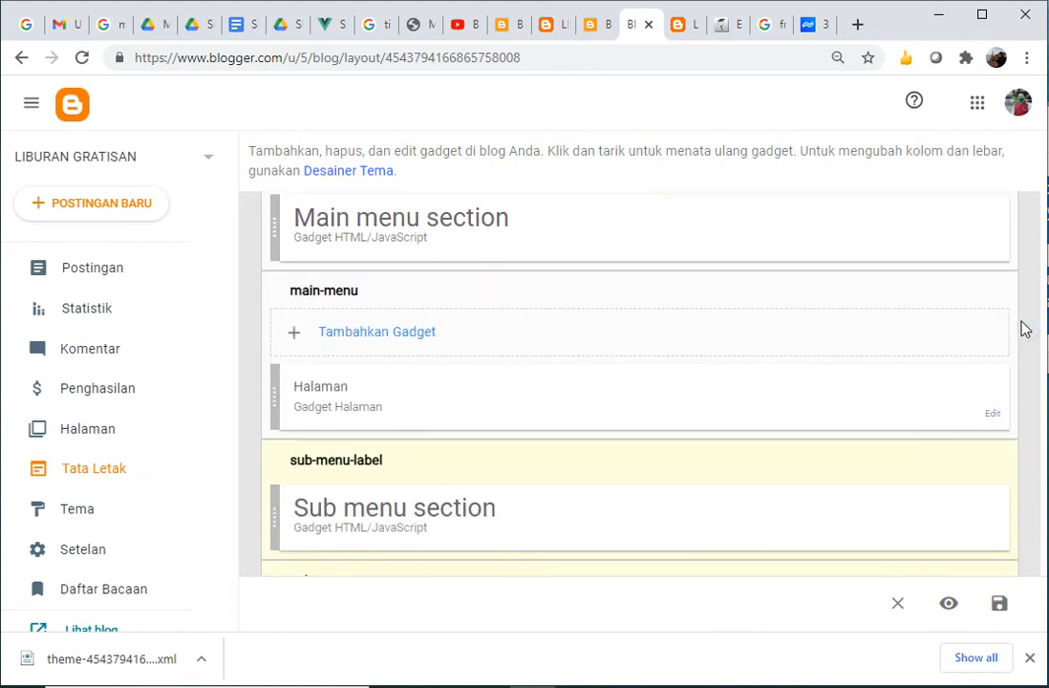
{"action": "scroll", "coordinate": [1023, 329], "scroll_direction": "up", "scroll_amount": 3}
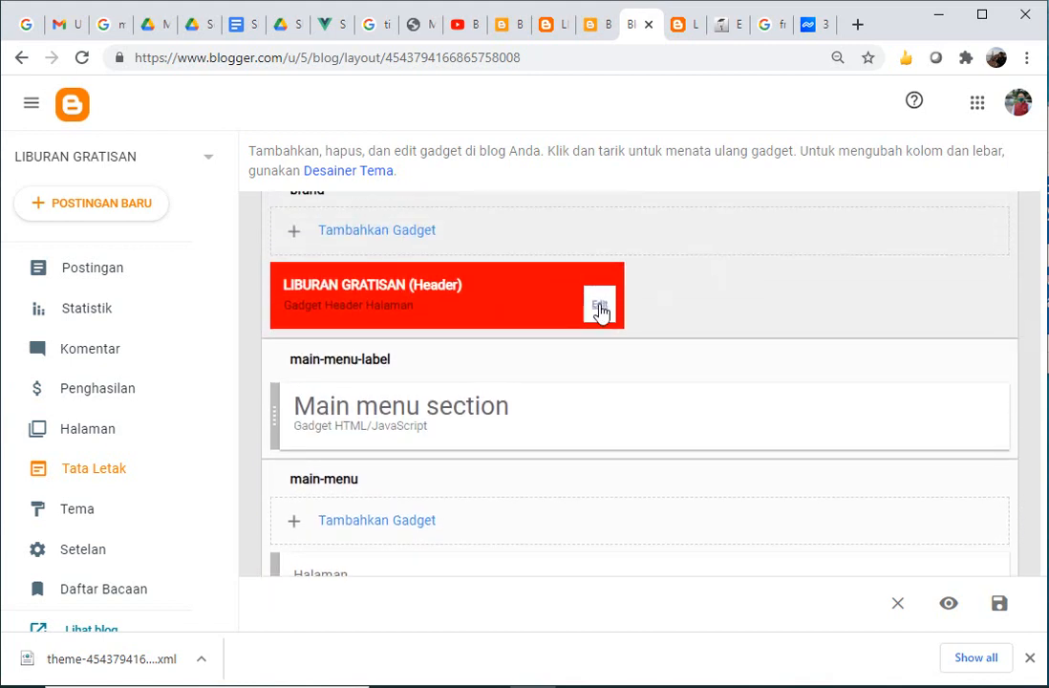
{"action": "left_click", "coordinate": [599, 308]}
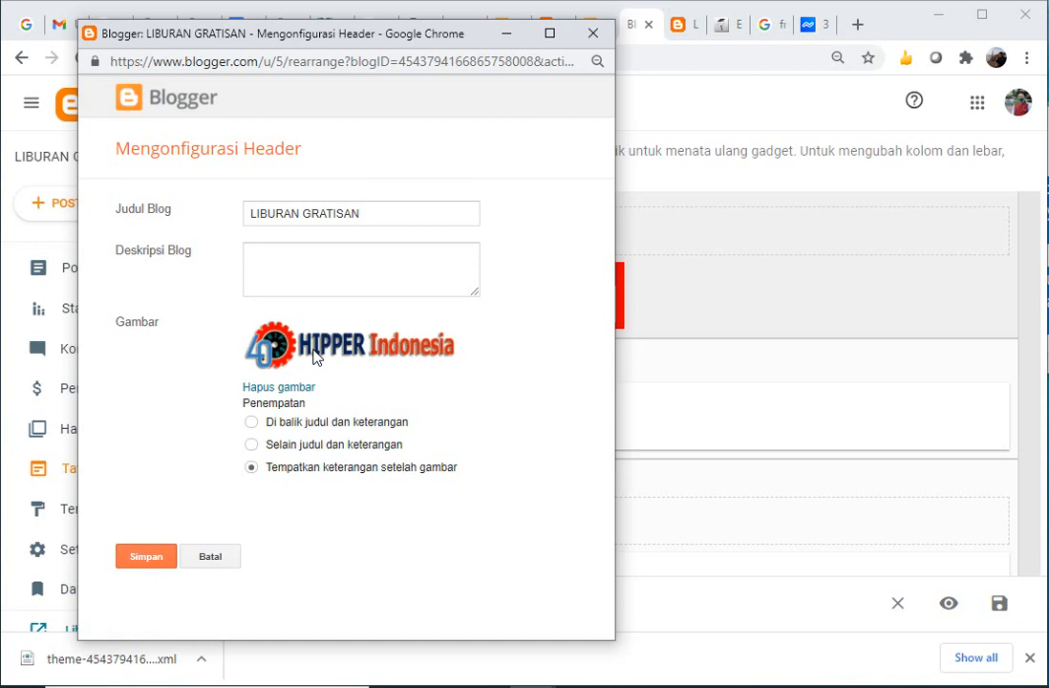
{"action": "left_click", "coordinate": [593, 33]}
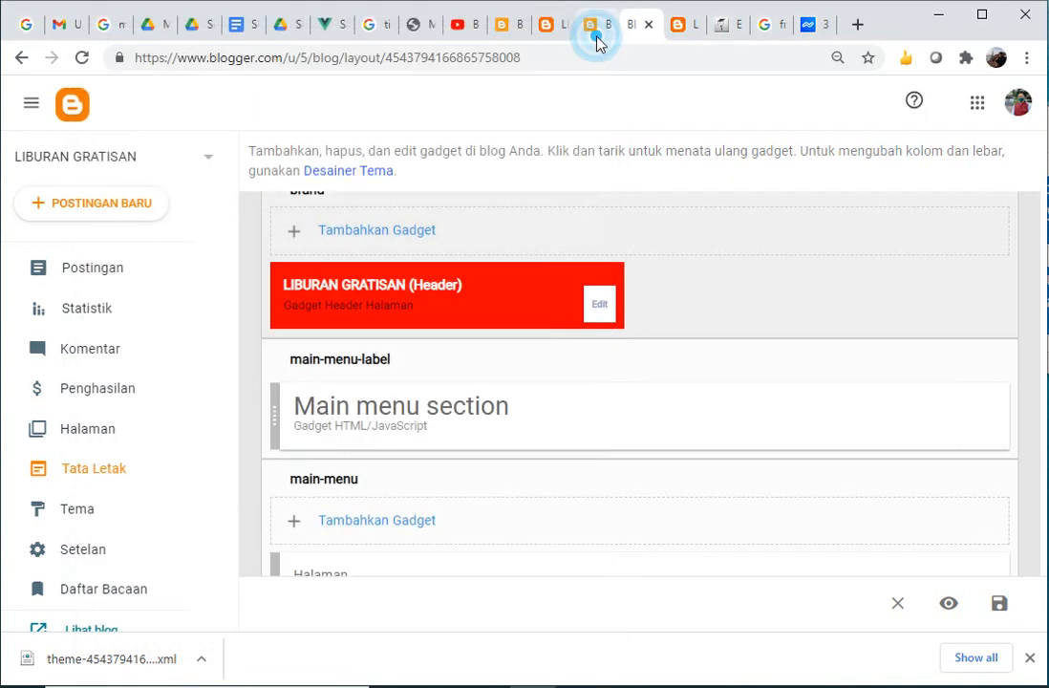
- Remove the Kontak link from the page list of the Halaman gadget in the main-menu section
{"action": "left_click", "coordinate": [1027, 377]}
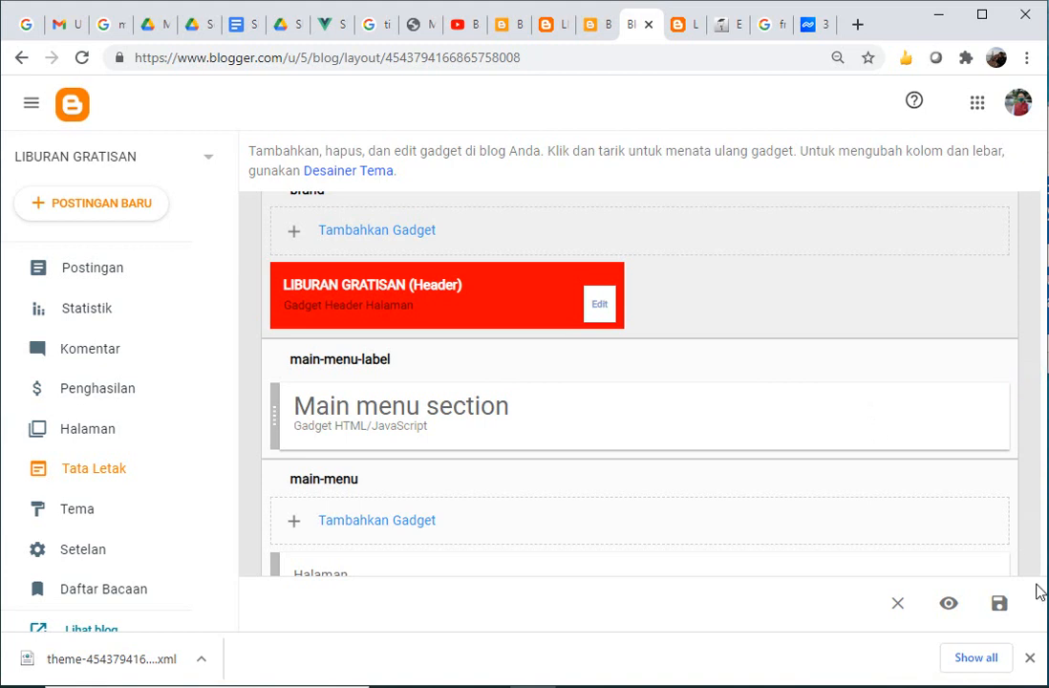
{"action": "scroll", "coordinate": [1009, 465], "scroll_direction": "up", "scroll_amount": 2}
{"action": "scroll", "coordinate": [1008, 462], "scroll_direction": "down", "scroll_amount": 1}
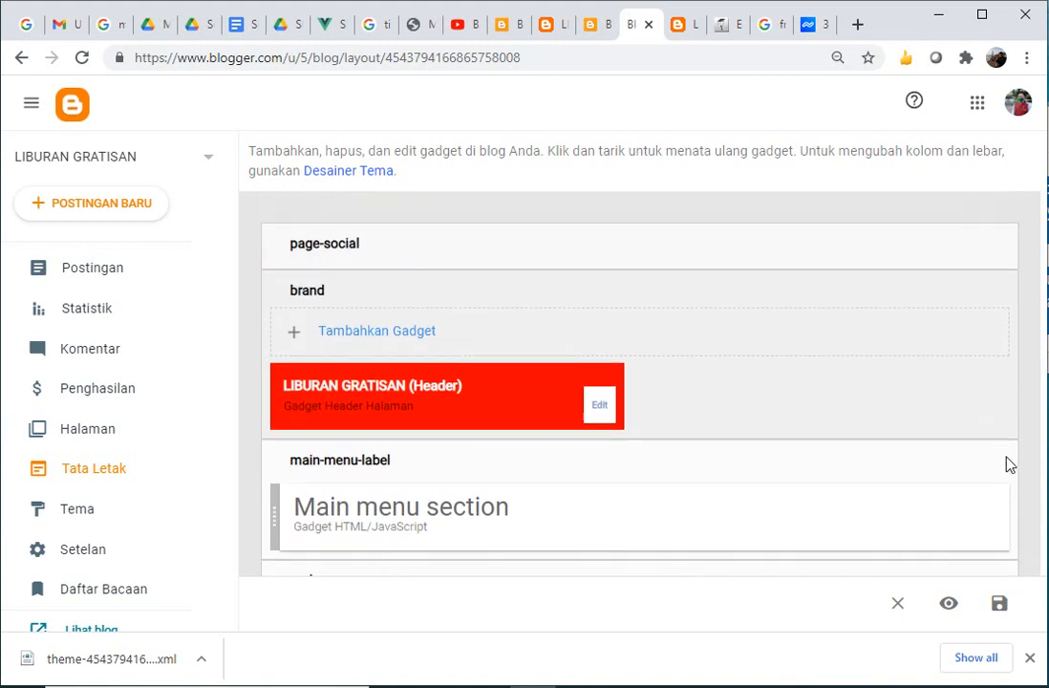
{"action": "scroll", "coordinate": [1006, 456], "scroll_direction": "down", "scroll_amount": 2}
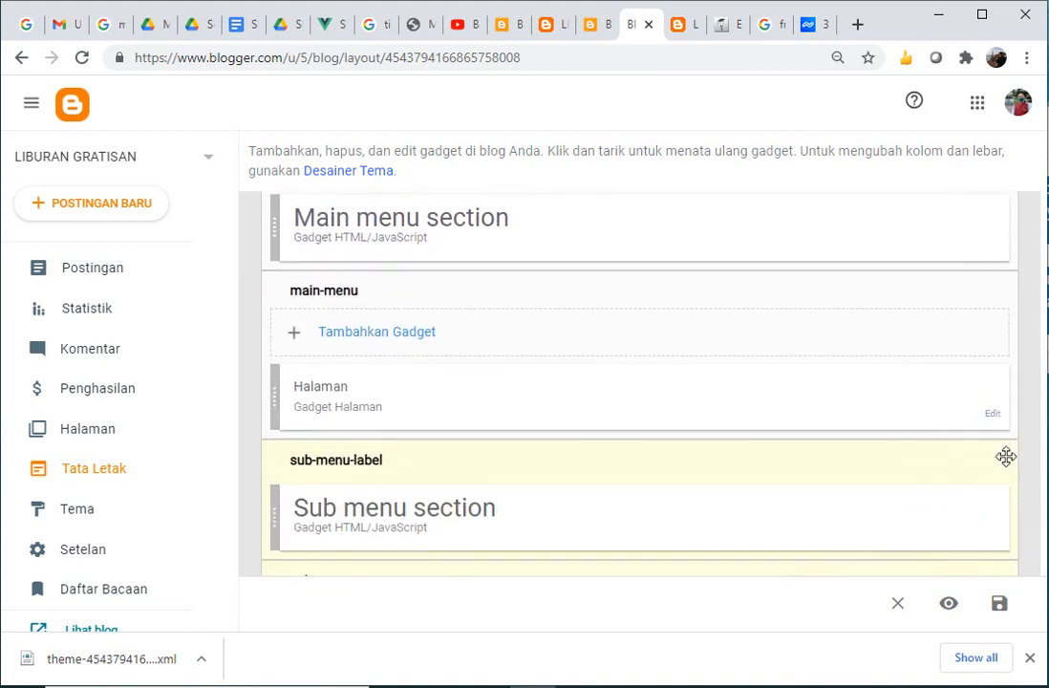
{"action": "left_click", "coordinate": [991, 413]}
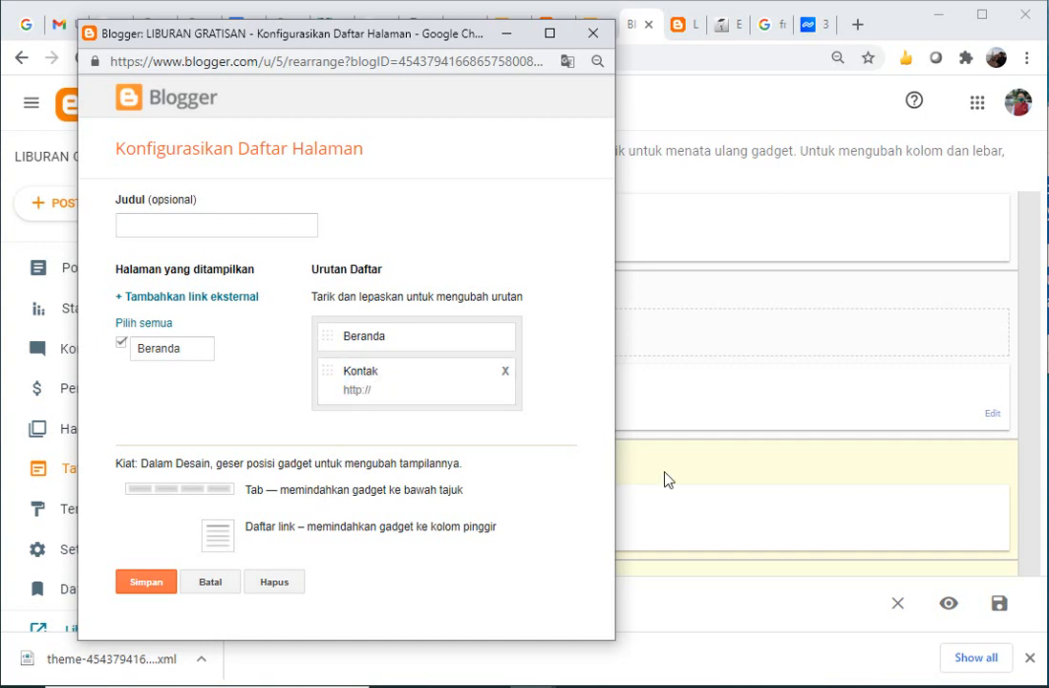
{"action": "left_click", "coordinate": [346, 387]}
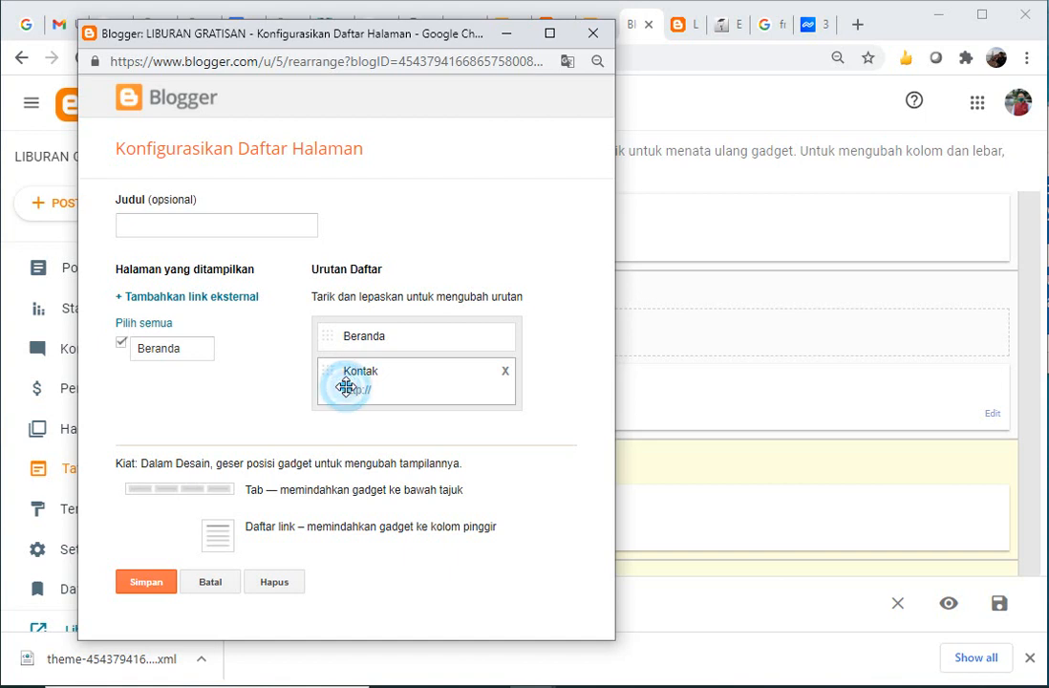
{"action": "double_click", "coordinate": [346, 383]}
{"action": "left_click", "coordinate": [333, 368]}
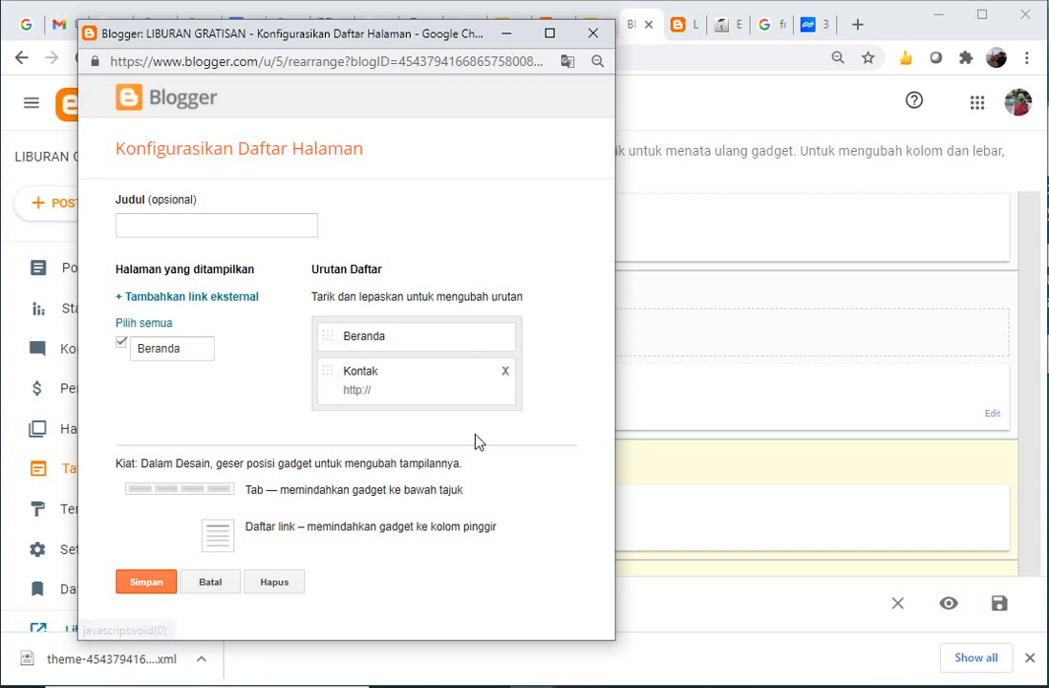
{"action": "left_click", "coordinate": [506, 373]}
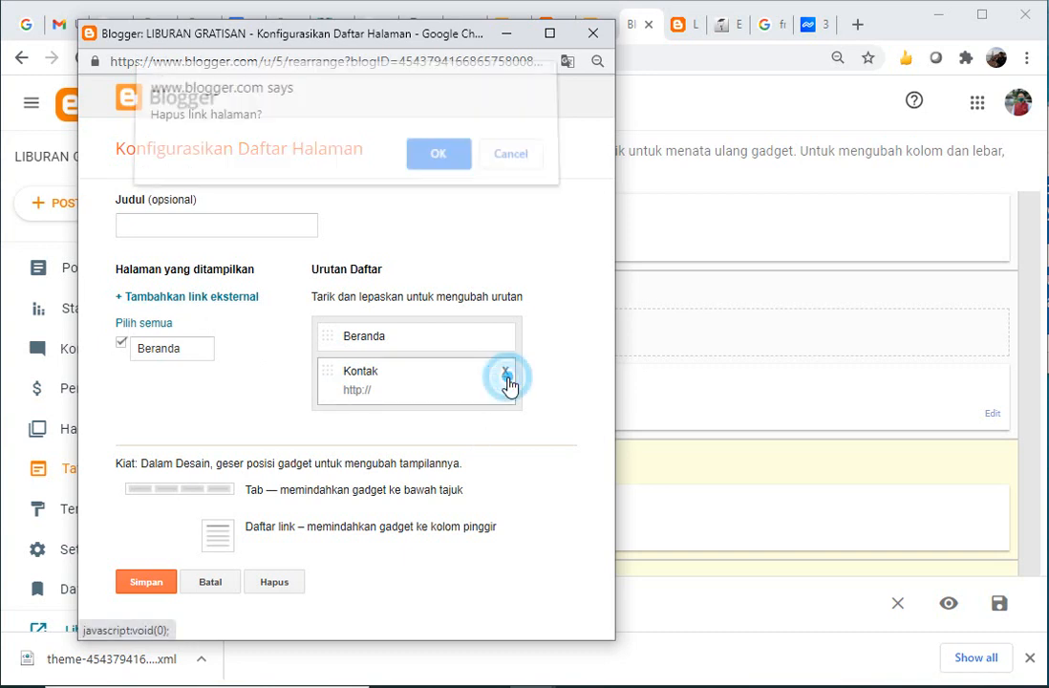
{"action": "left_click", "coordinate": [441, 165]}
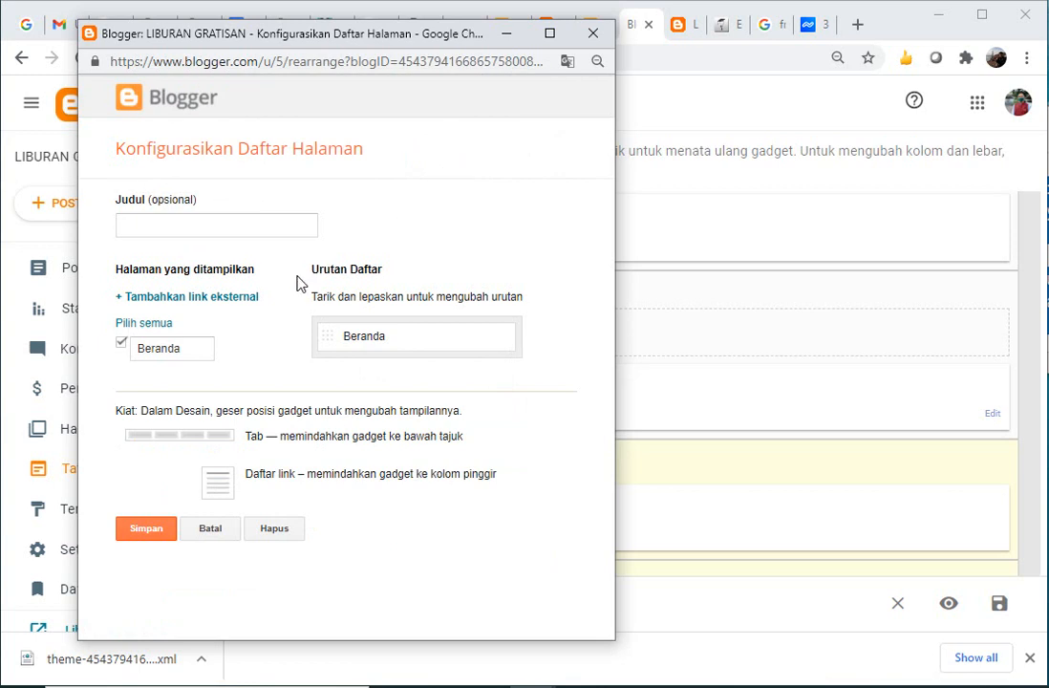
- Save the Halaman gadget's page list without adding an external link, and reload the live blog to check its main menu
{"action": "left_click", "coordinate": [211, 297]}
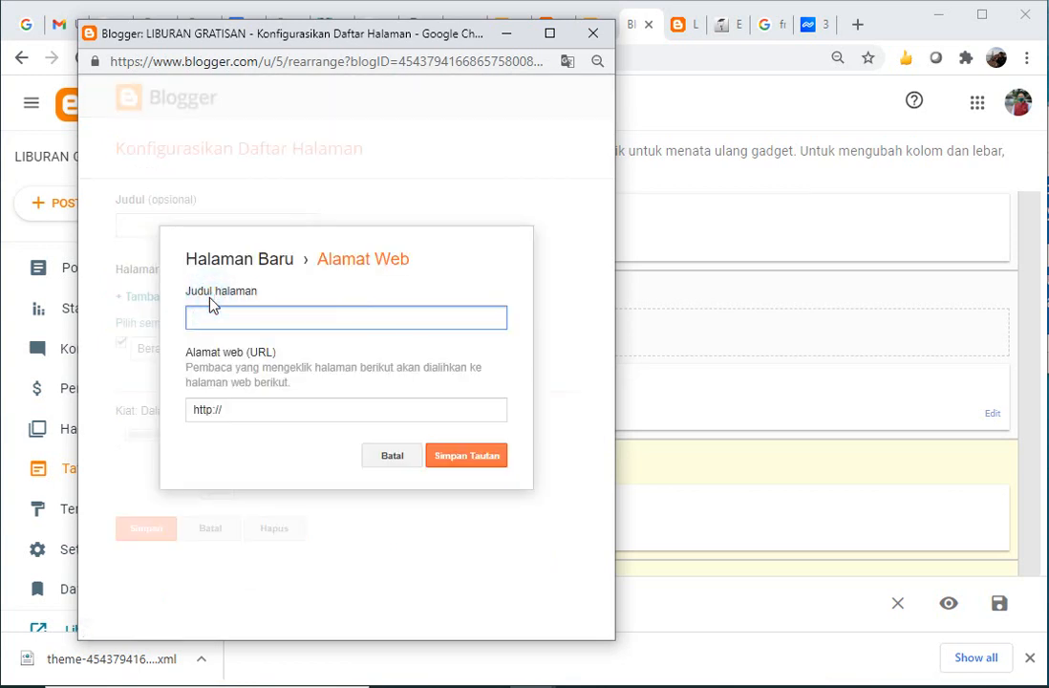
{"action": "left_click", "coordinate": [390, 454]}
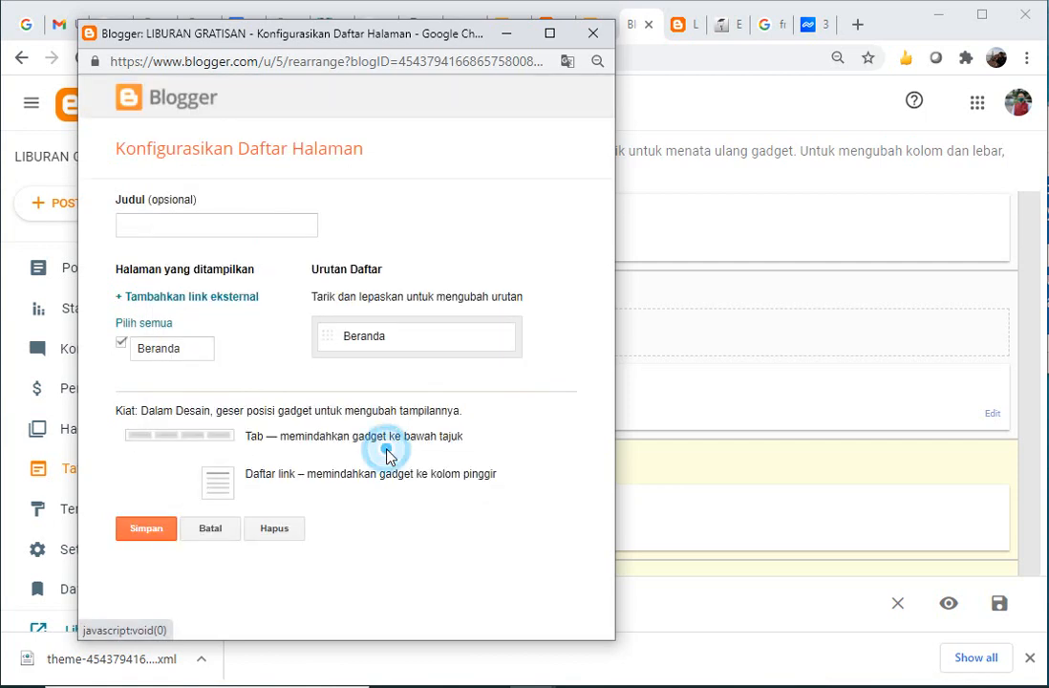
{"action": "left_click", "coordinate": [148, 535]}
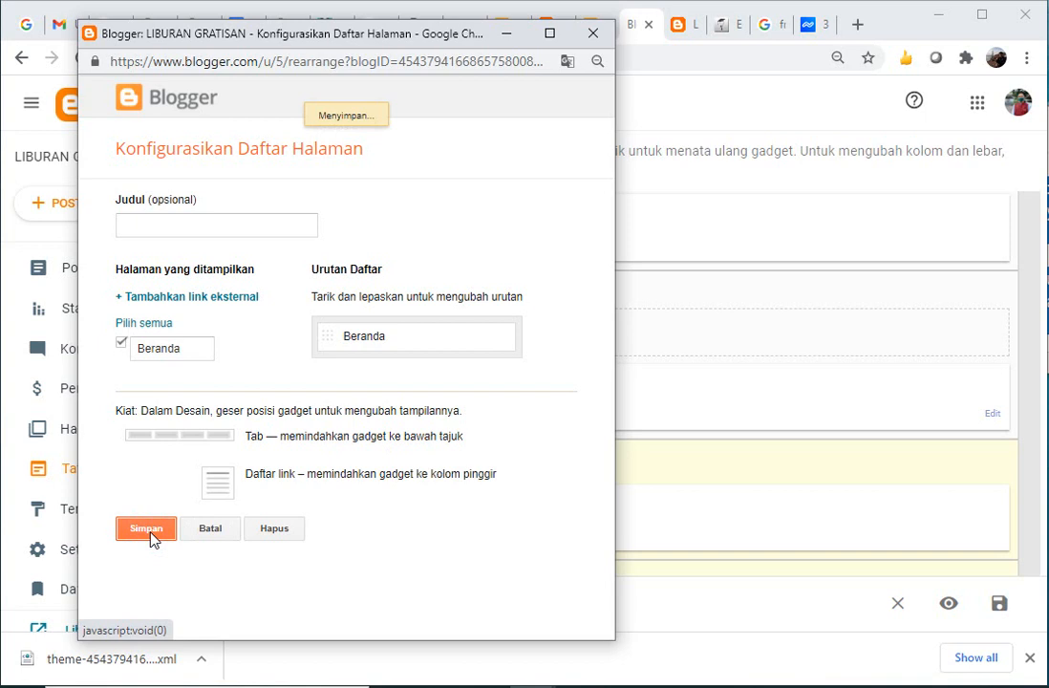
{"action": "left_click", "coordinate": [692, 29]}
{"action": "left_click", "coordinate": [81, 59]}
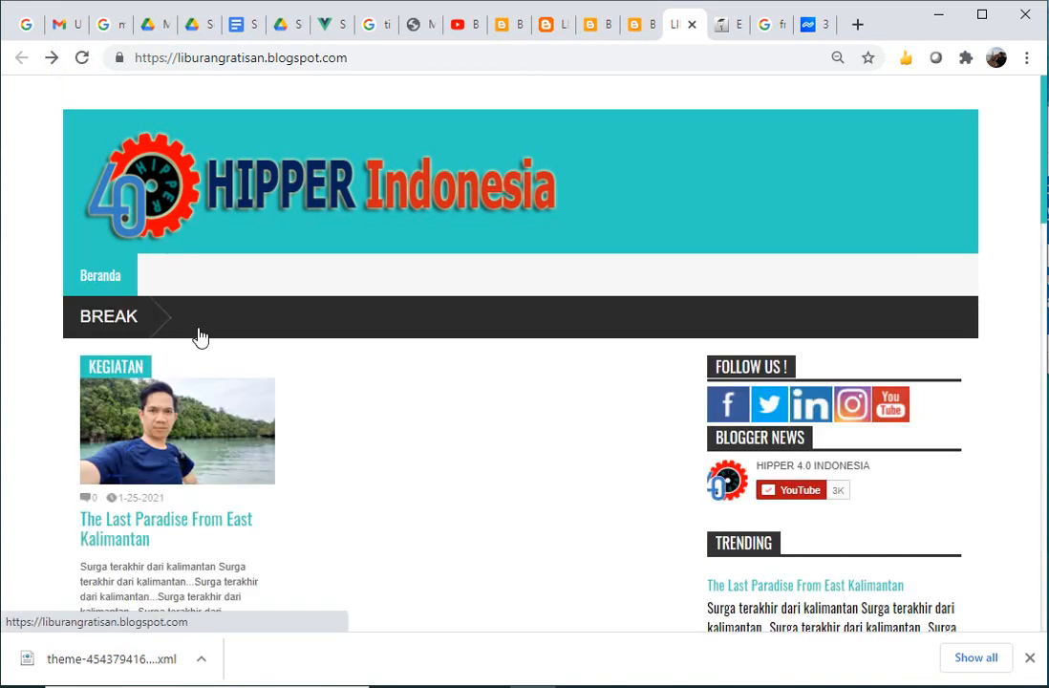
- Return to the blog's layout page, retitle the home-layout Kegiatan label gadget as "Dalam Negeri[three](3)", and save it
{"action": "left_click", "coordinate": [630, 30]}
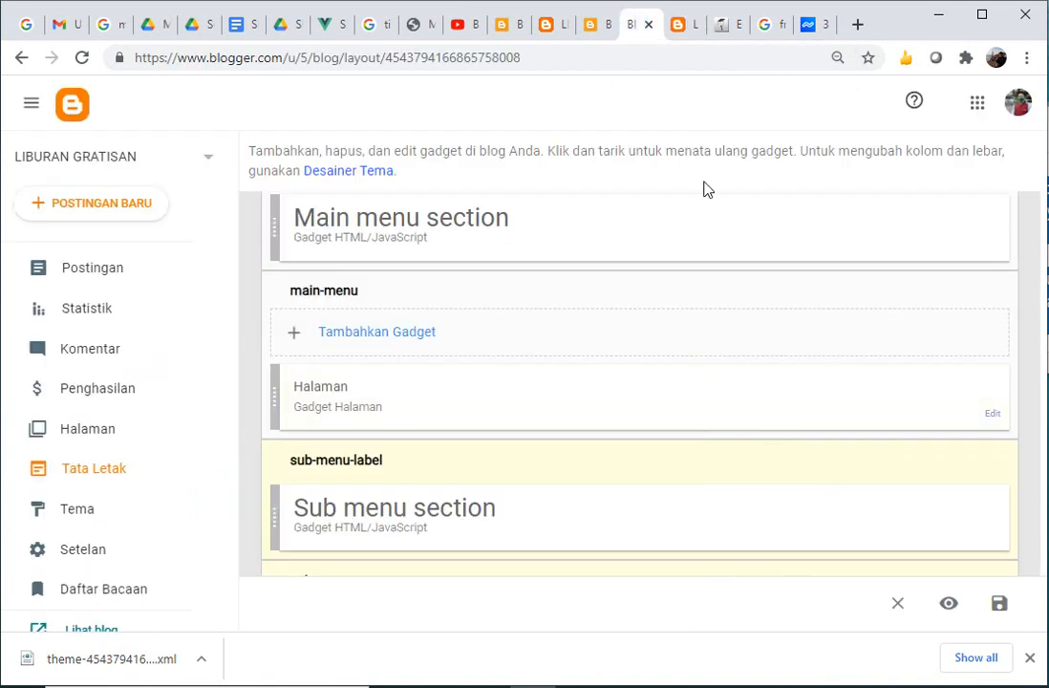
{"action": "scroll", "coordinate": [829, 386], "scroll_direction": "down", "scroll_amount": 2}
{"action": "scroll", "coordinate": [829, 386], "scroll_direction": "down", "scroll_amount": 5}
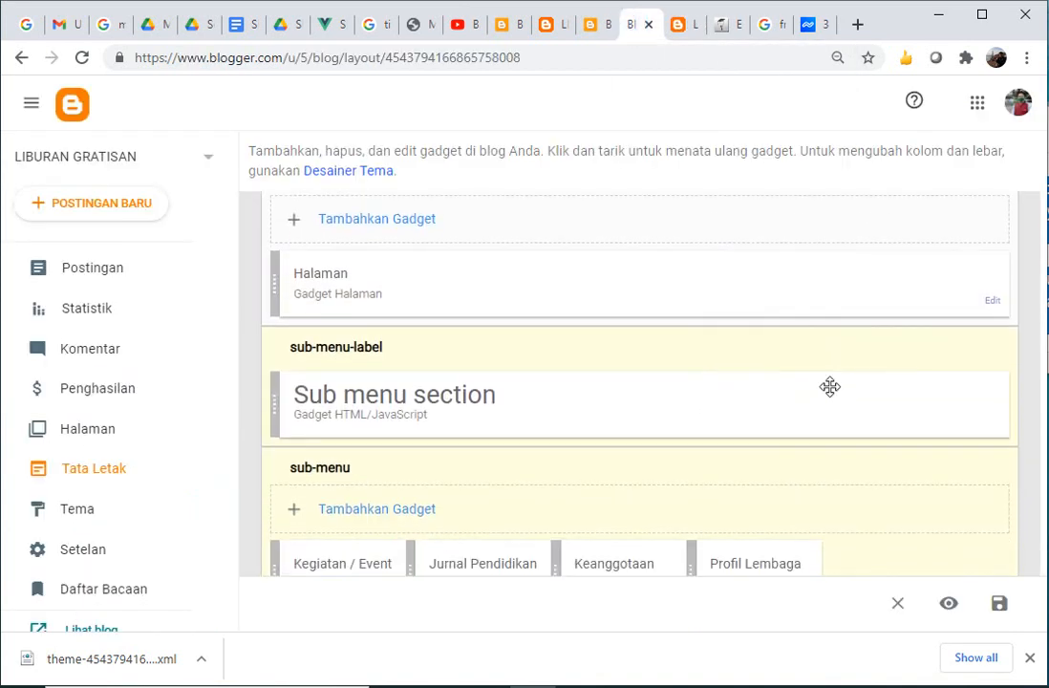
{"action": "scroll", "coordinate": [830, 395], "scroll_direction": "down", "scroll_amount": 1}
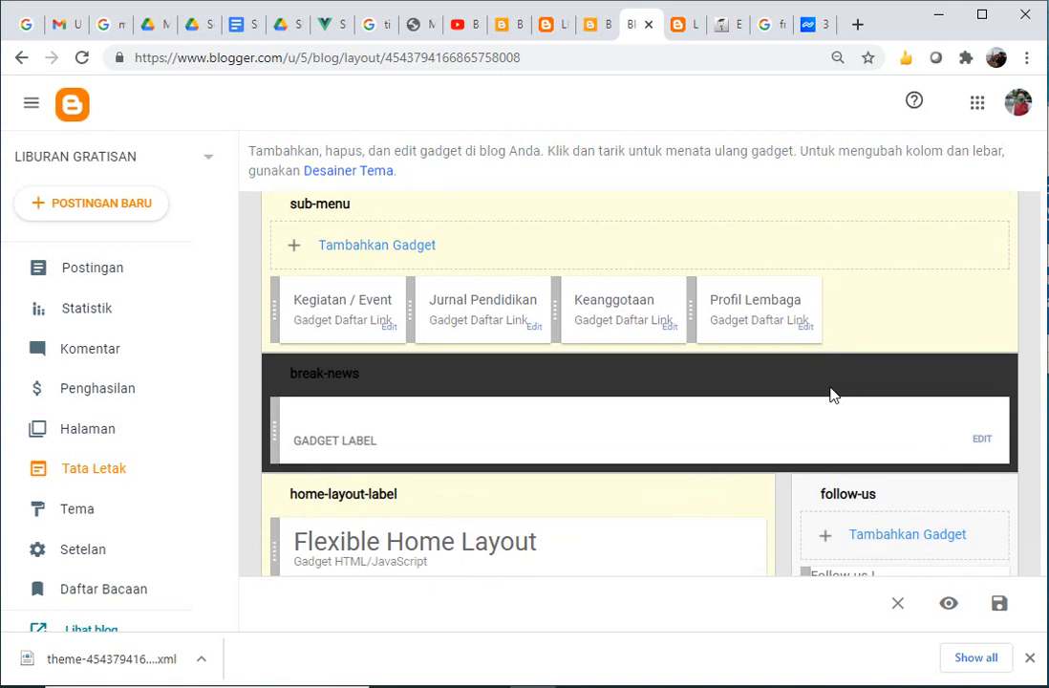
{"action": "scroll", "coordinate": [830, 395], "scroll_direction": "down", "scroll_amount": 1}
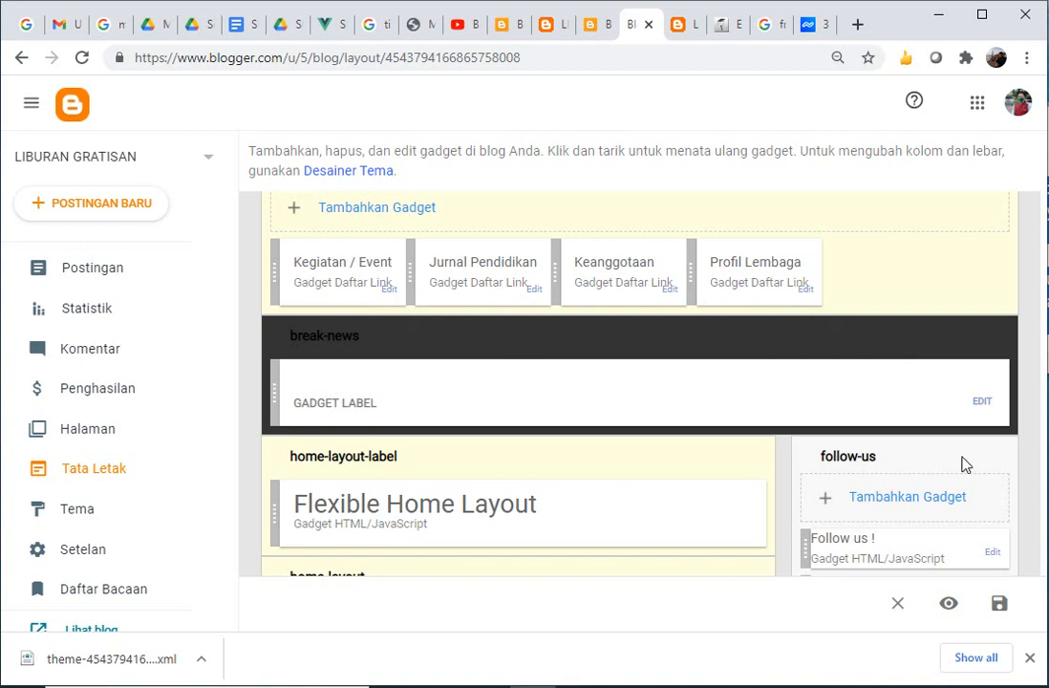
{"action": "scroll", "coordinate": [958, 460], "scroll_direction": "down", "scroll_amount": 3}
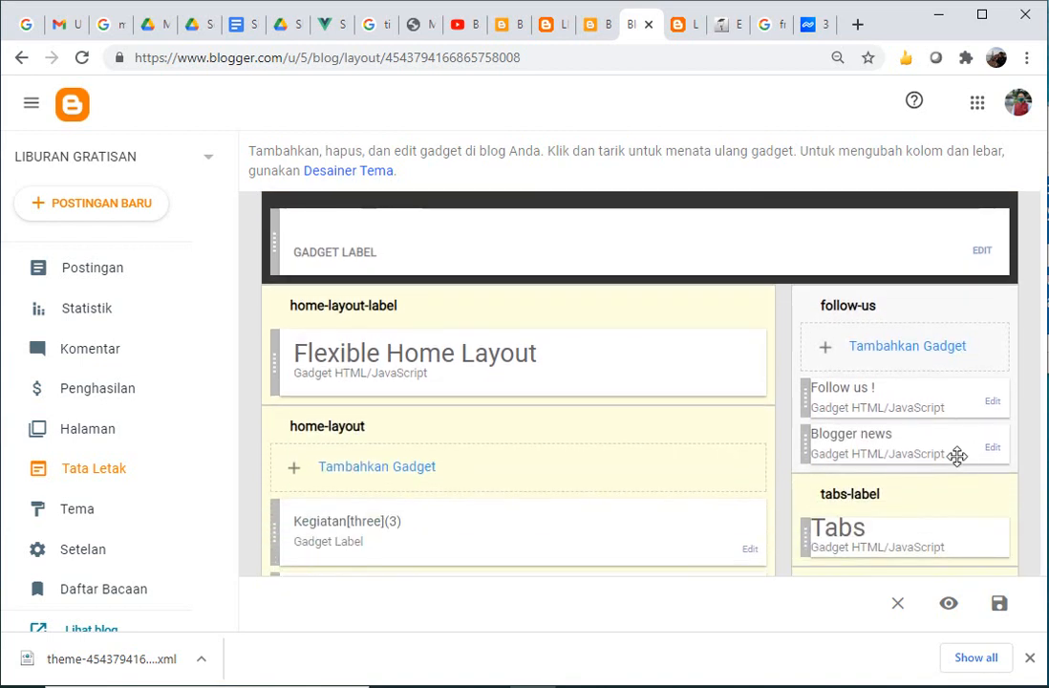
{"action": "scroll", "coordinate": [958, 459], "scroll_direction": "down", "scroll_amount": 3}
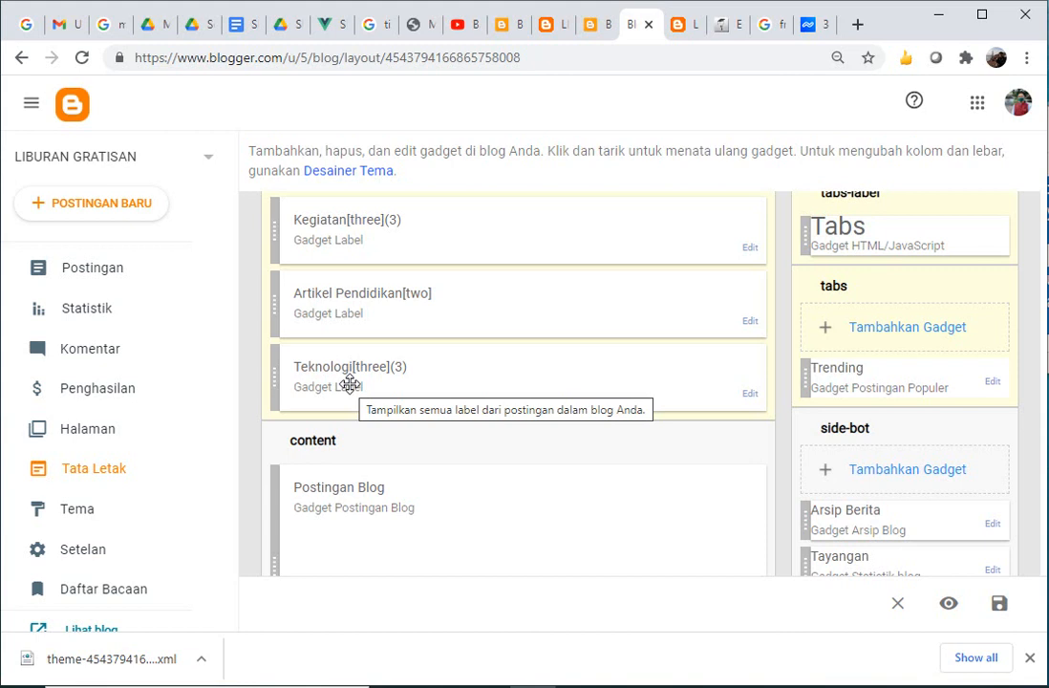
{"action": "left_click", "coordinate": [750, 249]}
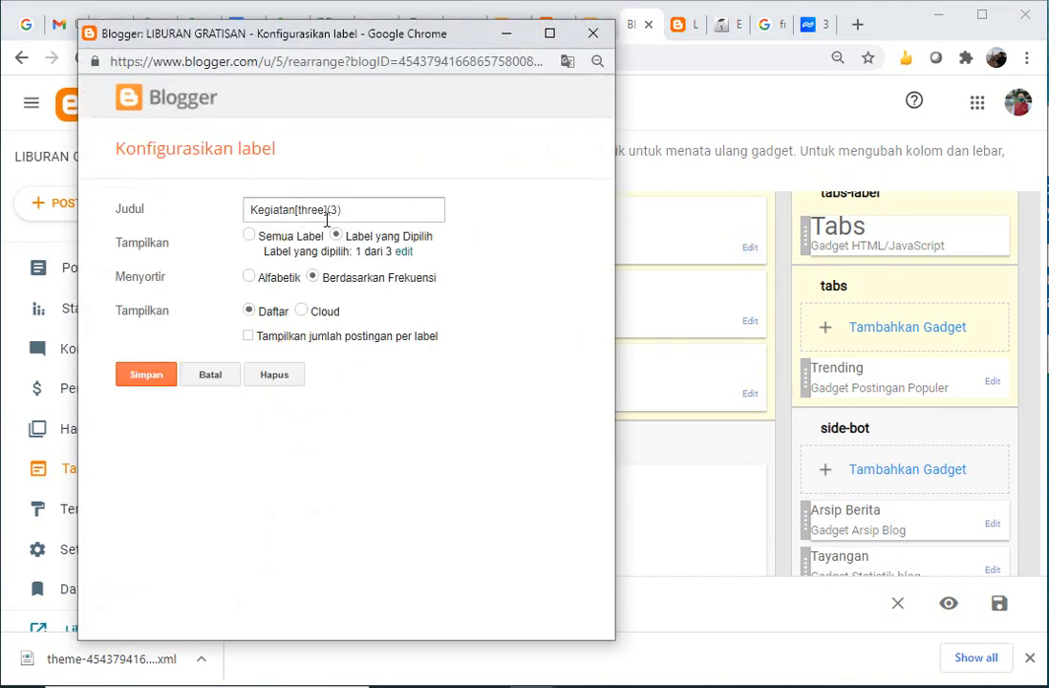
{"action": "left_click", "coordinate": [279, 211]}
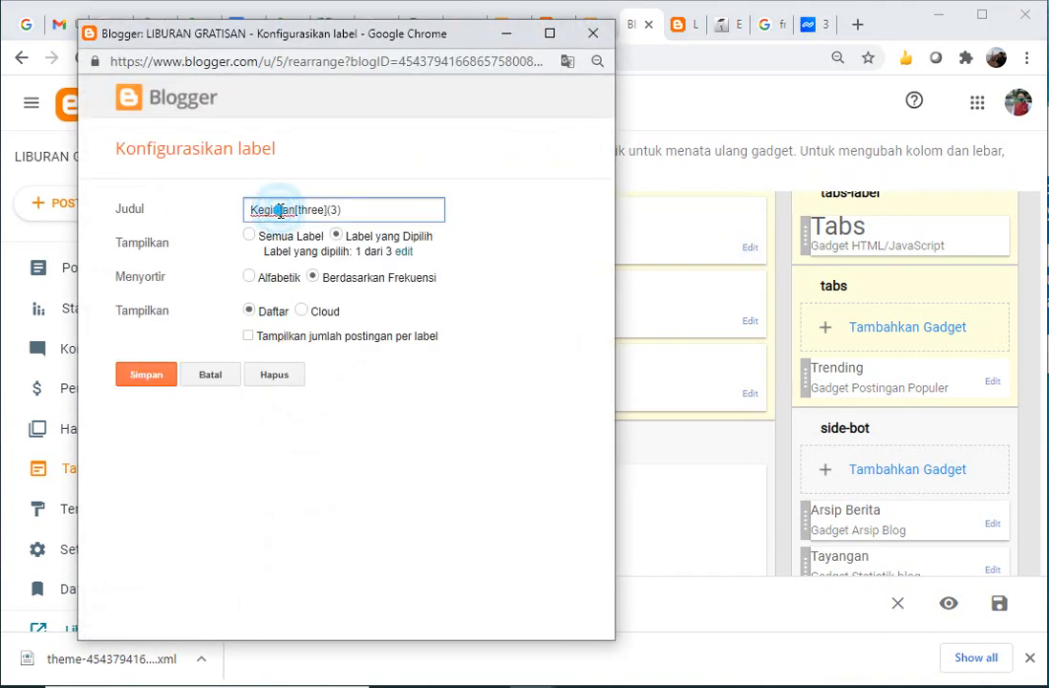
{"action": "left_click_drag", "start_coordinate": [280, 209], "coordinate": [281, 210]}
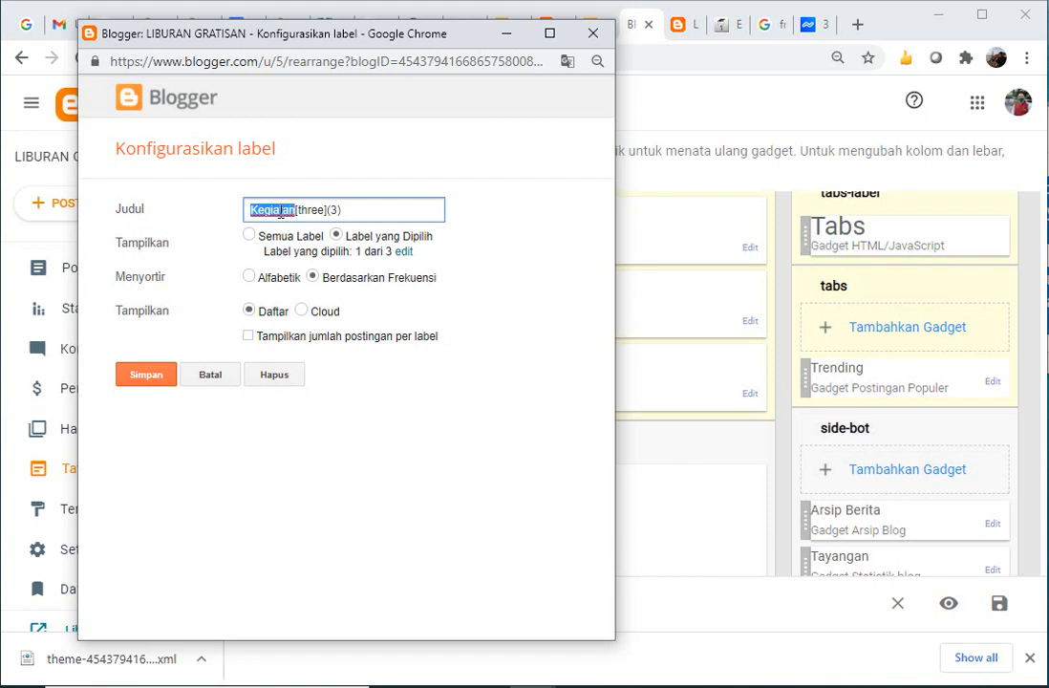
{"action": "type", "text": "Dalam Neg"}
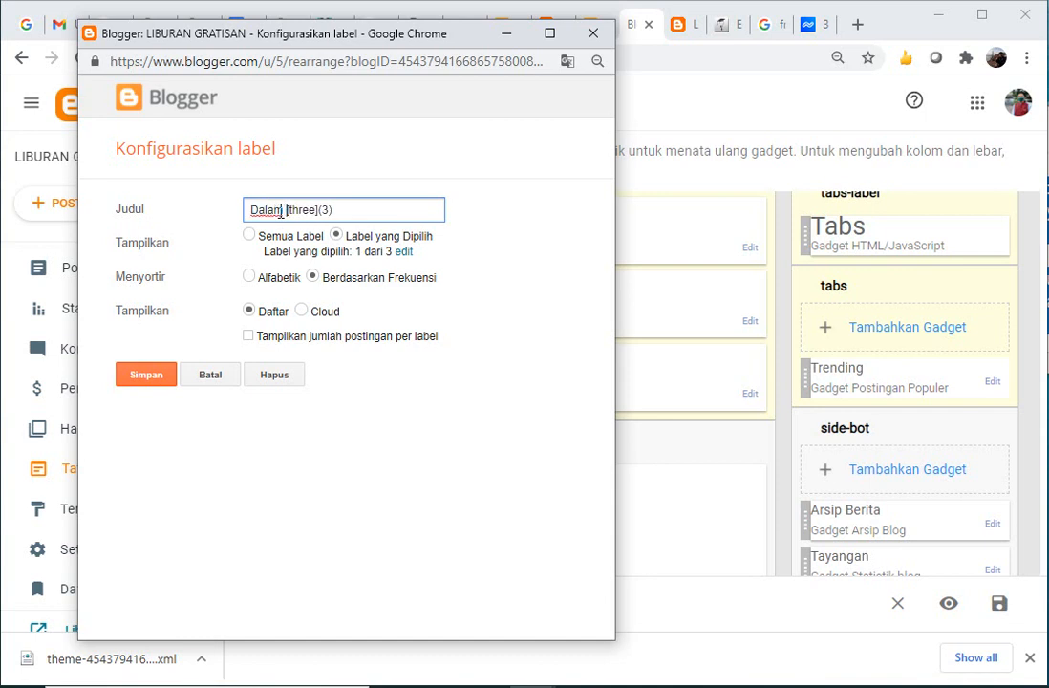
{"action": "type", "text": "eri"}
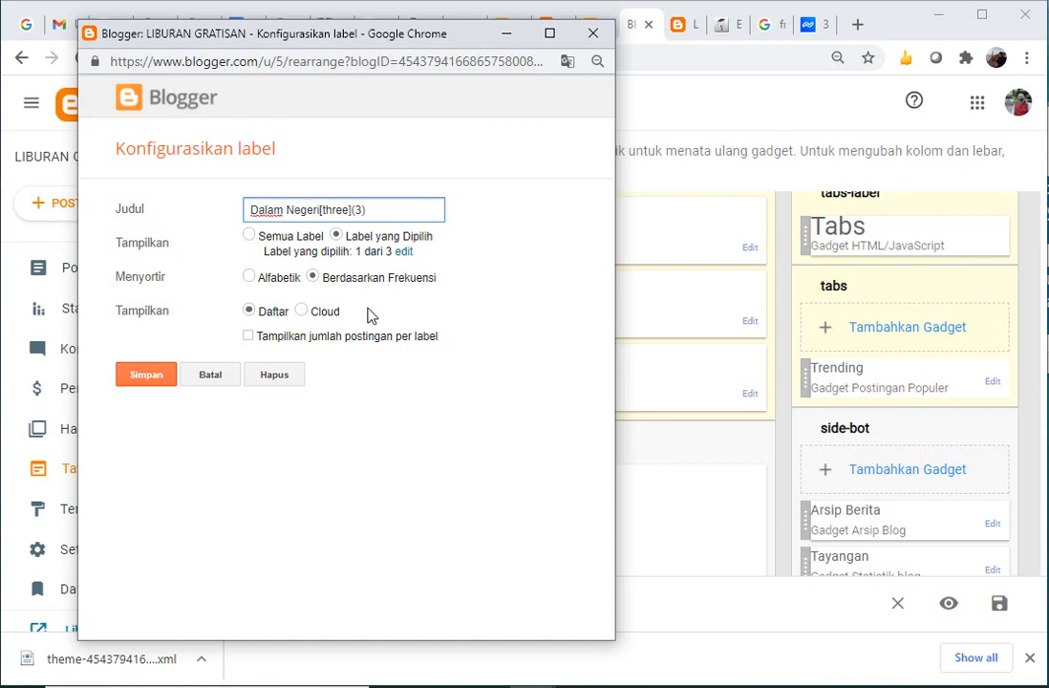
{"action": "left_click", "coordinate": [146, 377]}
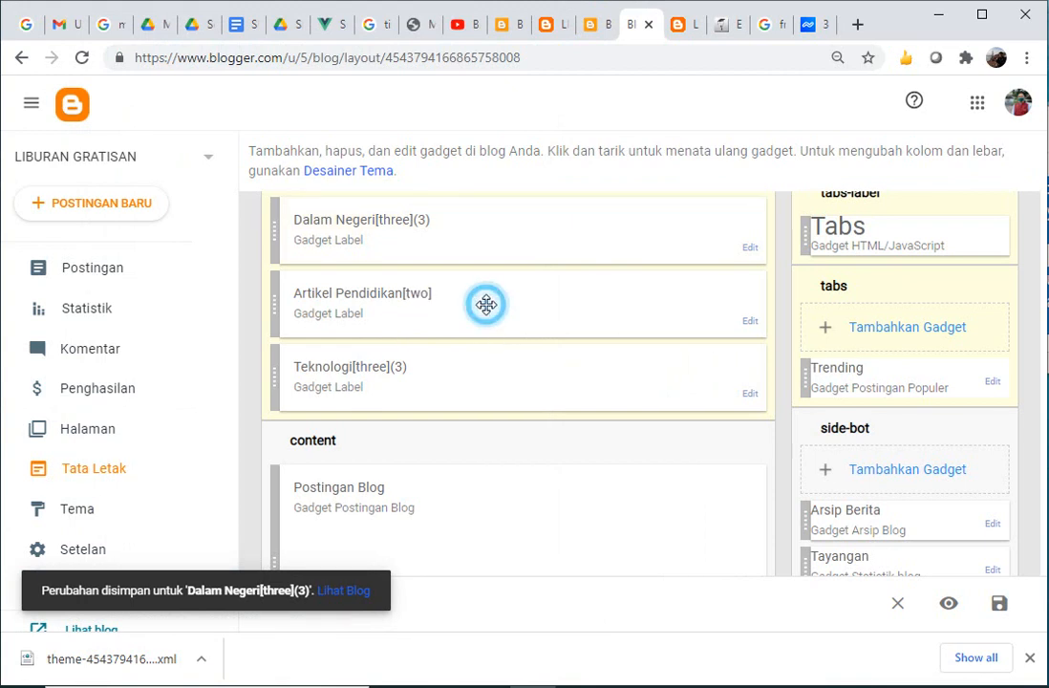
- Retitle the home-layout Artikel Pendidikan label gadget as "Luar Negeri[two]" and save it
{"action": "left_click", "coordinate": [753, 325]}
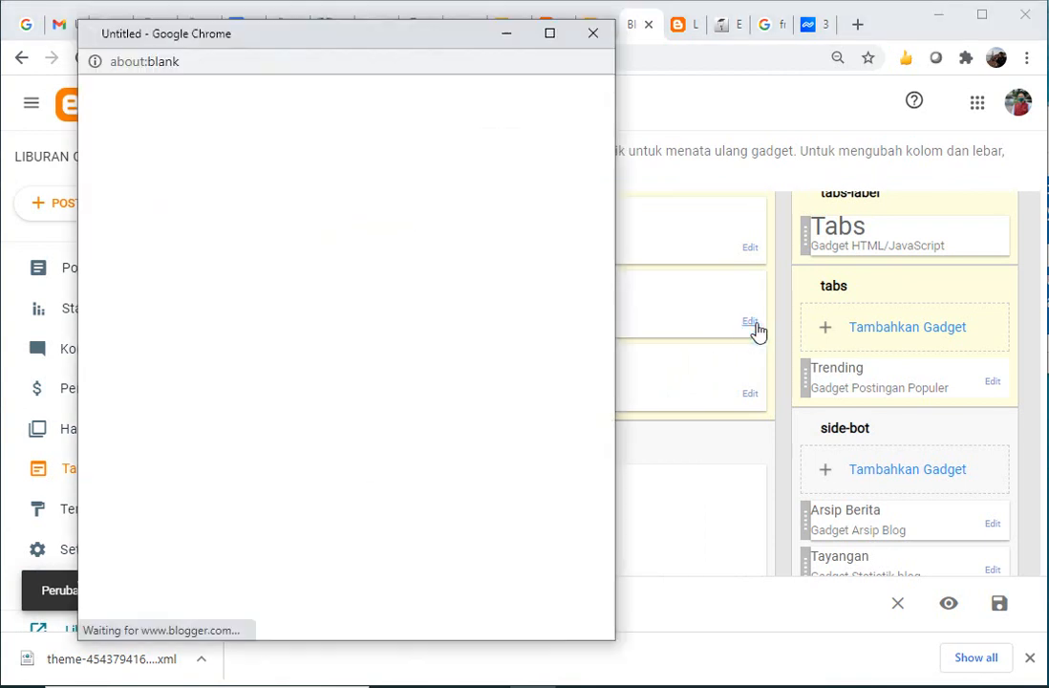
{"action": "left_click", "coordinate": [295, 212]}
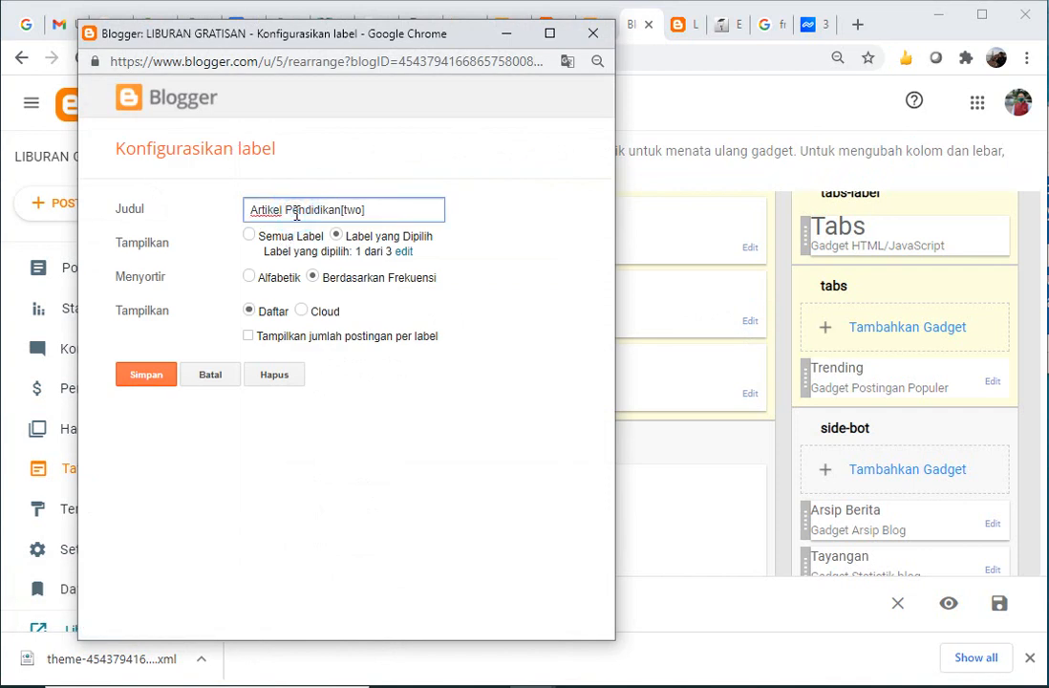
{"action": "key", "text": "ctrl+shift+Right"}
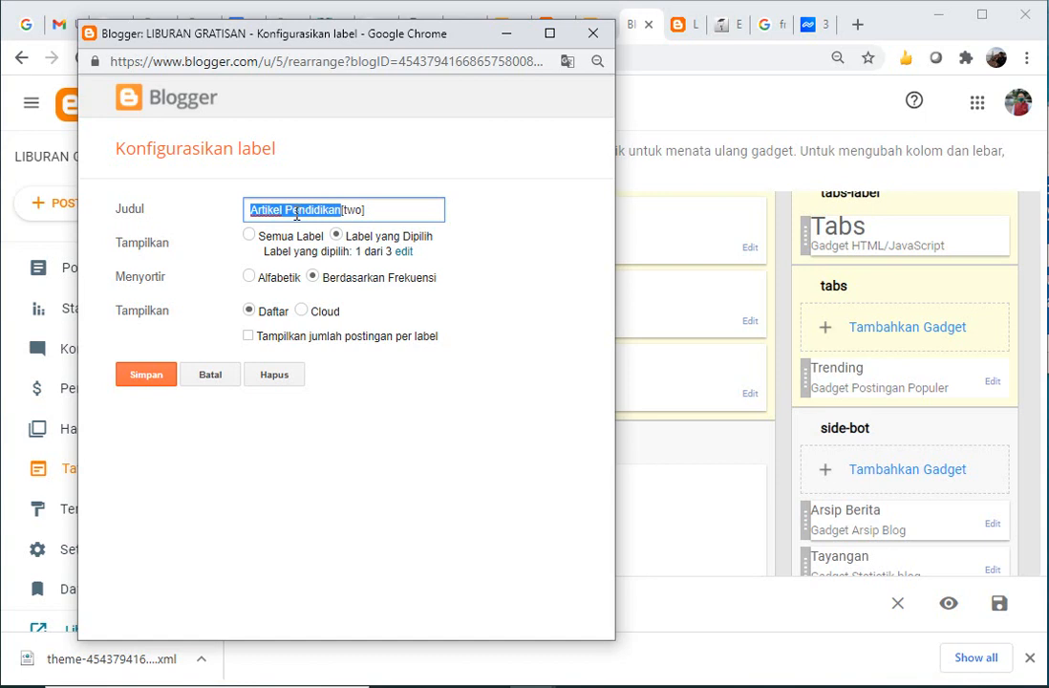
{"action": "key", "text": "BackSpace"}
{"action": "type", "text": "Luar Nege"}
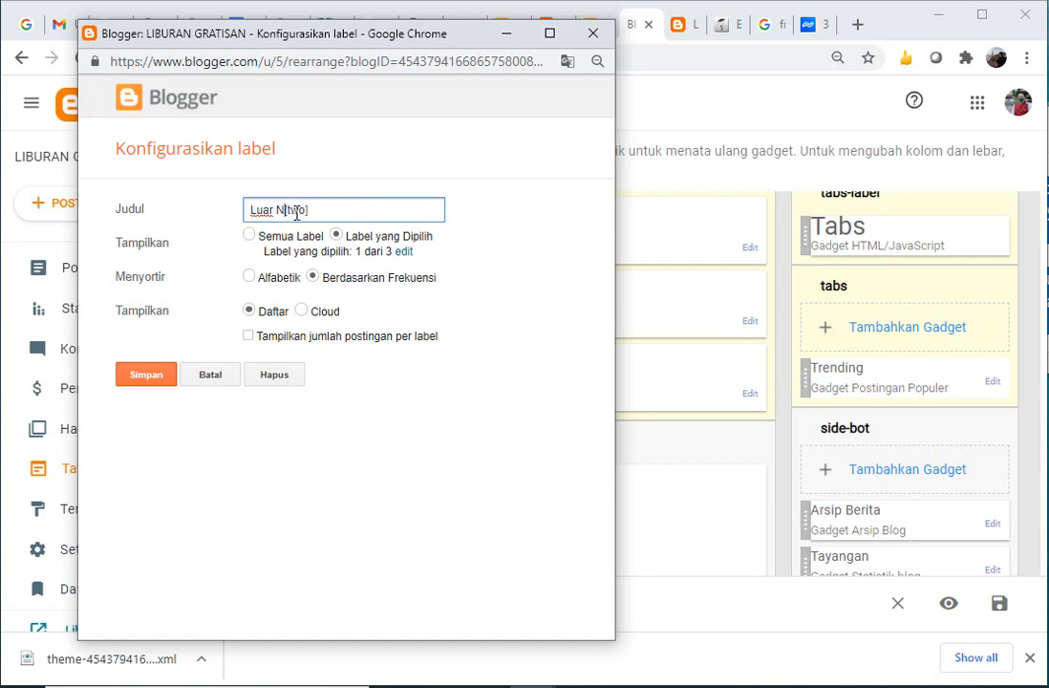
{"action": "type", "text": "ri"}
{"action": "left_click", "coordinate": [146, 376]}
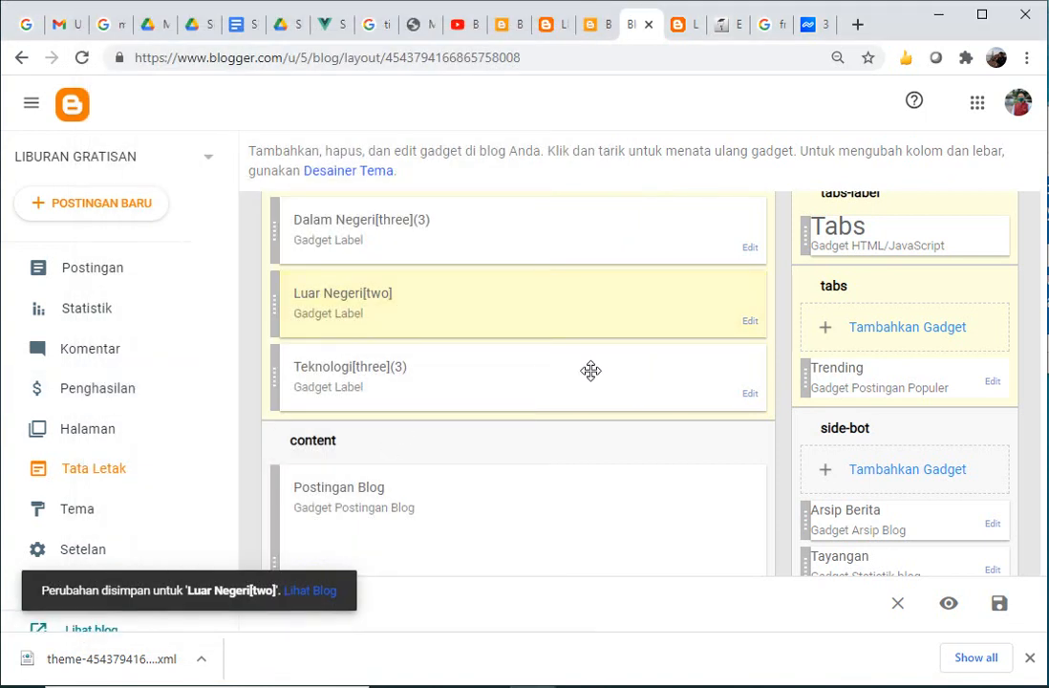
- Open the home-layout Teknologi label gadget's settings and change its title to "Akomodasi[three](3)"
{"action": "left_click", "coordinate": [750, 396]}
{"action": "left_click", "coordinate": [387, 211]}
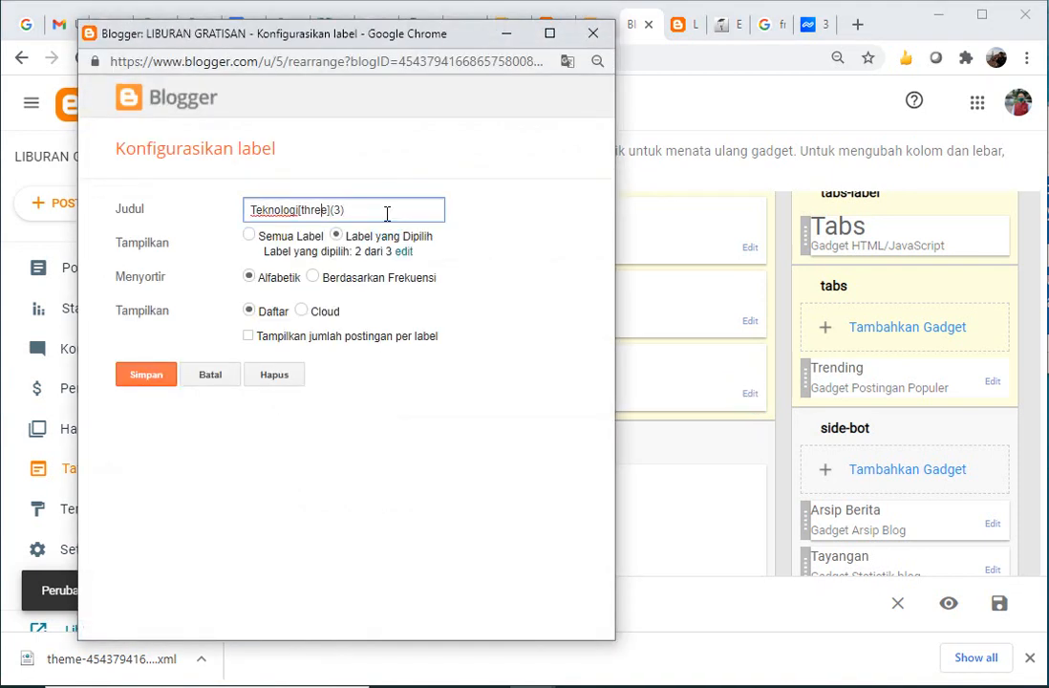
{"action": "key", "text": "Left"}
{"action": "key", "text": "Left"}
{"action": "key", "text": "Left"}
{"action": "key", "text": "shift+Home"}
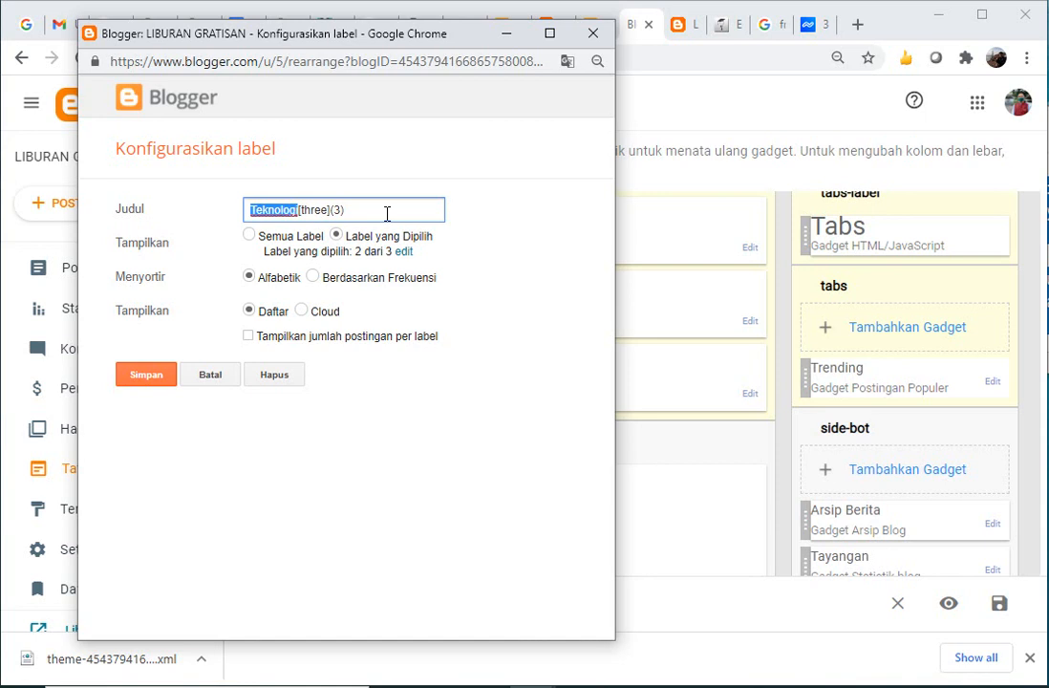
{"action": "type", "text": "Akomodasi"}
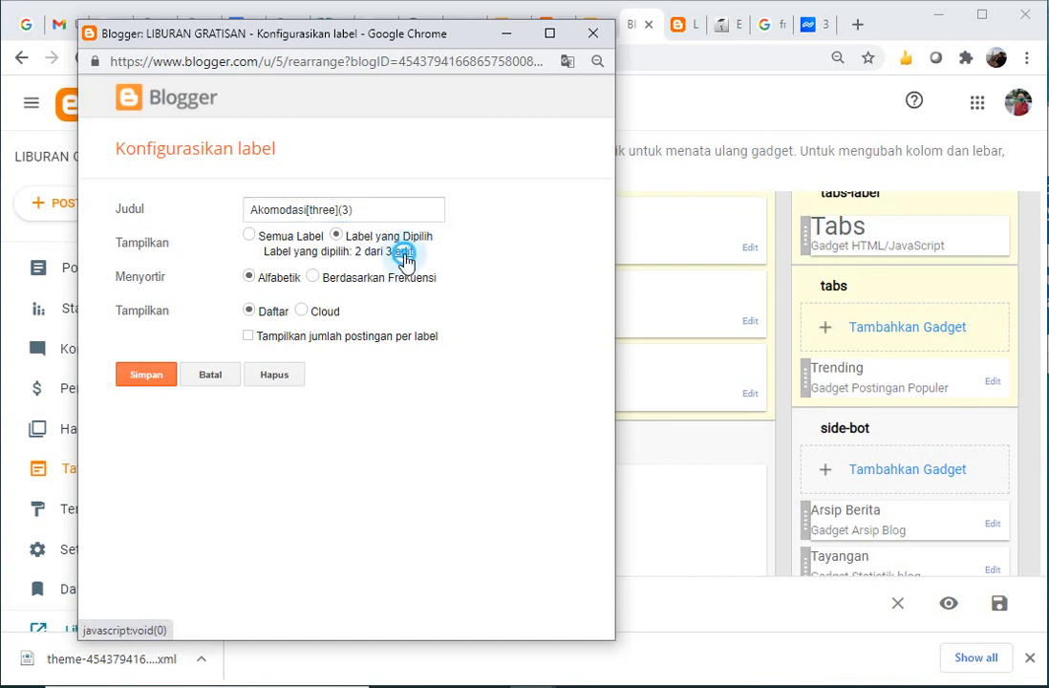
- Deselect the newsticker label among the Akomodasi gadget's displayed labels and save the gadget
{"action": "left_click", "coordinate": [404, 256]}
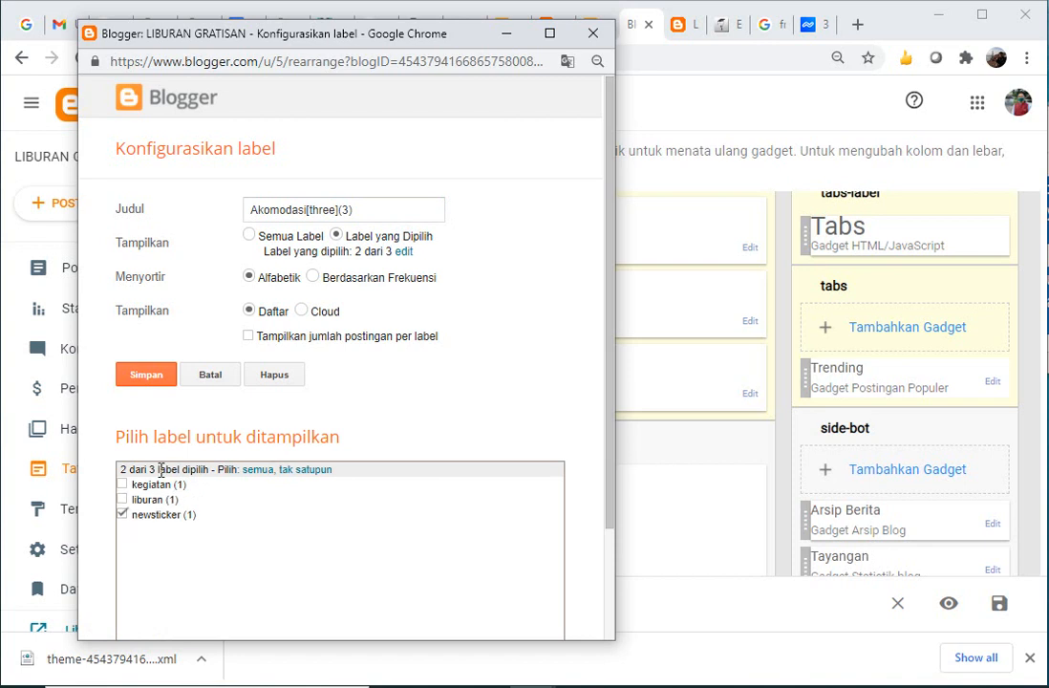
{"action": "left_click", "coordinate": [122, 515]}
{"action": "left_click", "coordinate": [154, 380]}
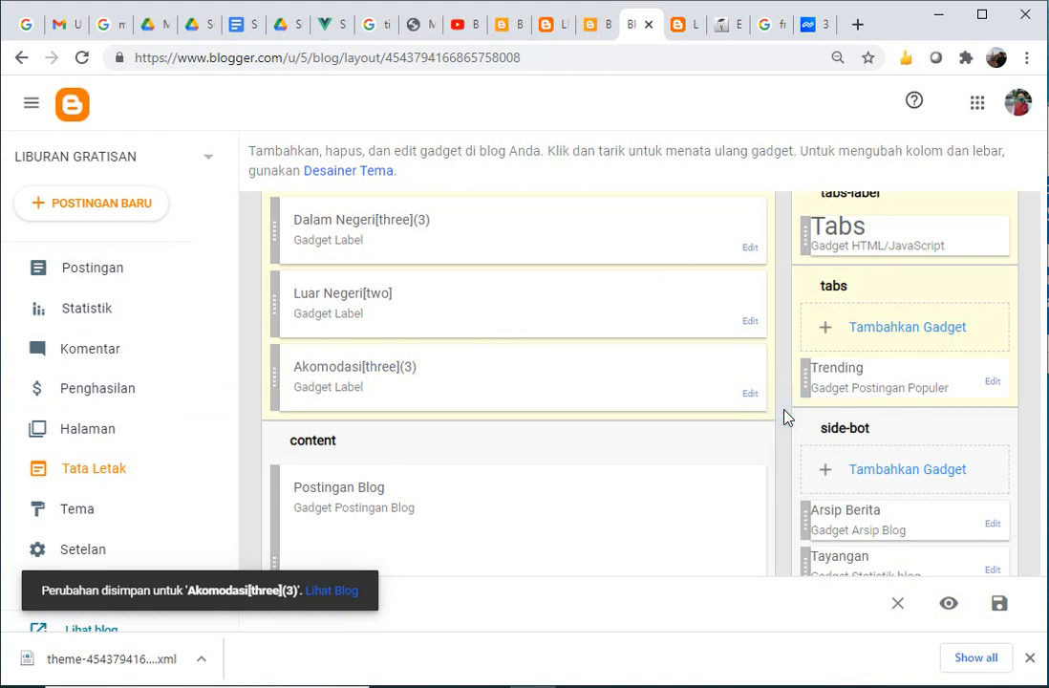
- Review the remaining side-bot and footer gadgets, save the blog layout, and open the blog's posts list
{"action": "scroll", "coordinate": [784, 416], "scroll_direction": "down", "scroll_amount": 2}
{"action": "scroll", "coordinate": [785, 417], "scroll_direction": "down", "scroll_amount": 2}
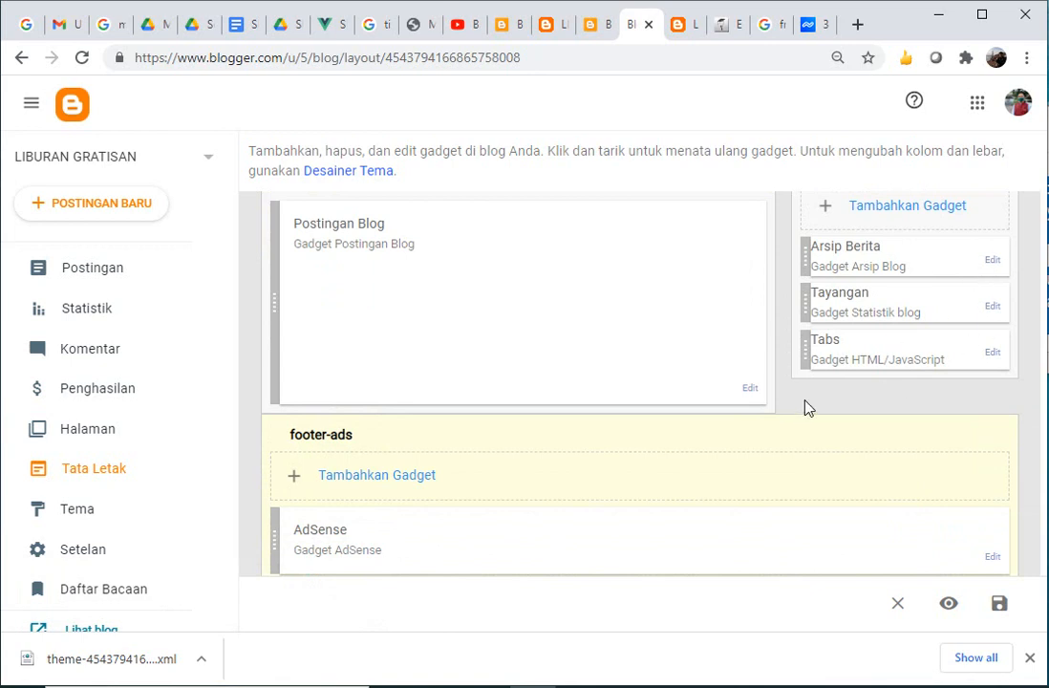
{"action": "scroll", "coordinate": [802, 410], "scroll_direction": "down", "scroll_amount": 2}
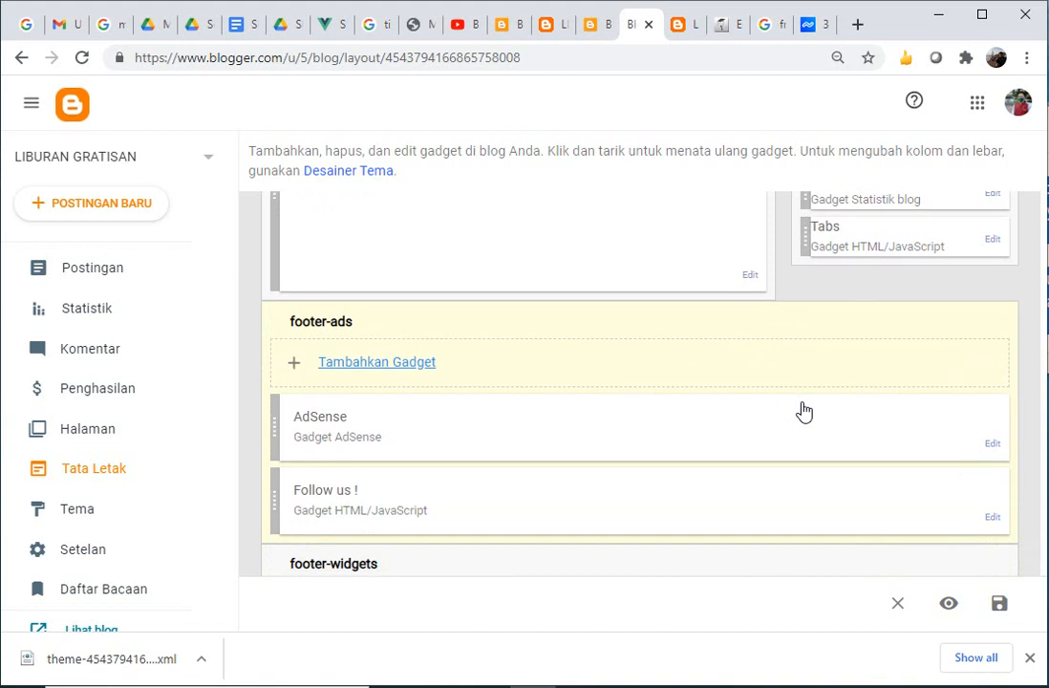
{"action": "scroll", "coordinate": [801, 410], "scroll_direction": "down", "scroll_amount": 3}
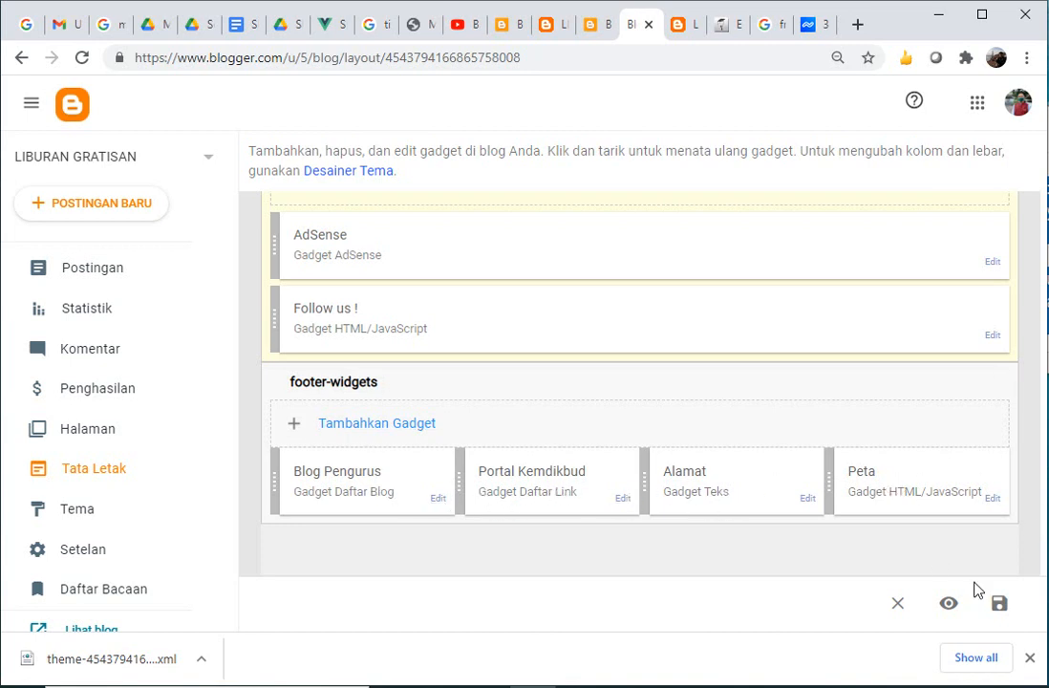
{"action": "left_click", "coordinate": [998, 604]}
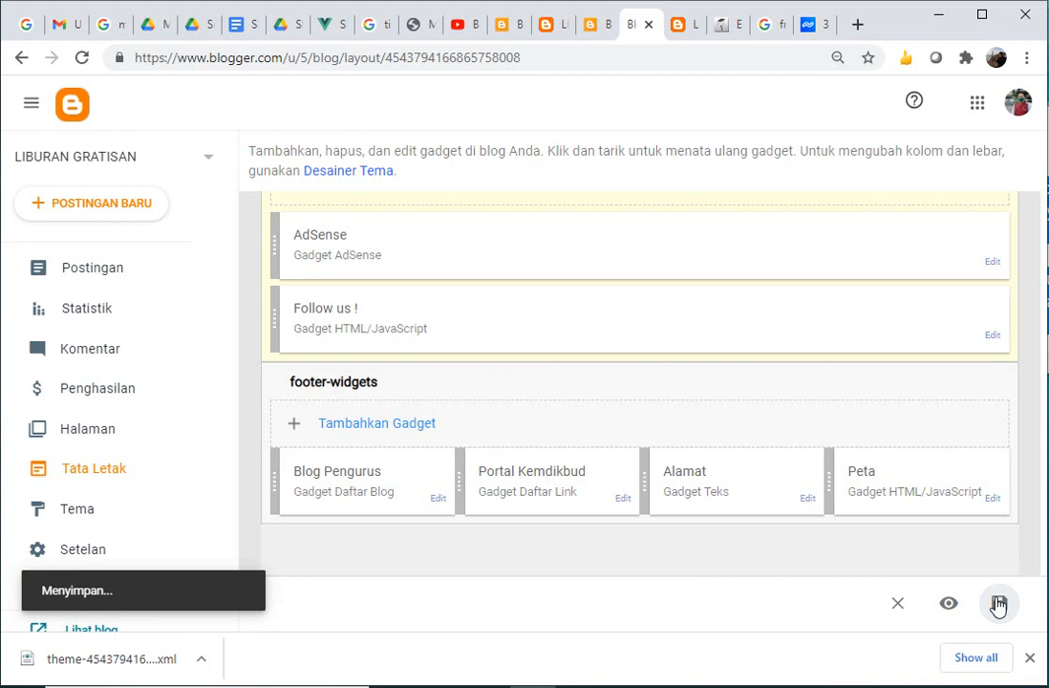
{"action": "left_click", "coordinate": [106, 273]}
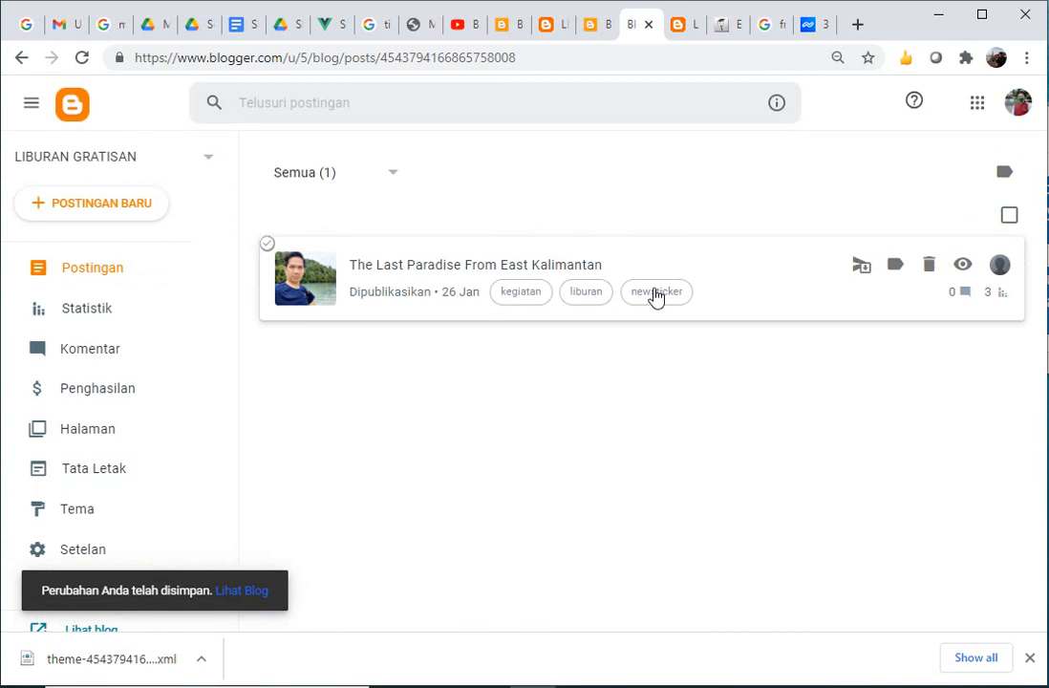
- Open the post "The Last Paradise From East Kalimantan", add the label dnegeri to it, and update the post
{"action": "left_click", "coordinate": [441, 274]}
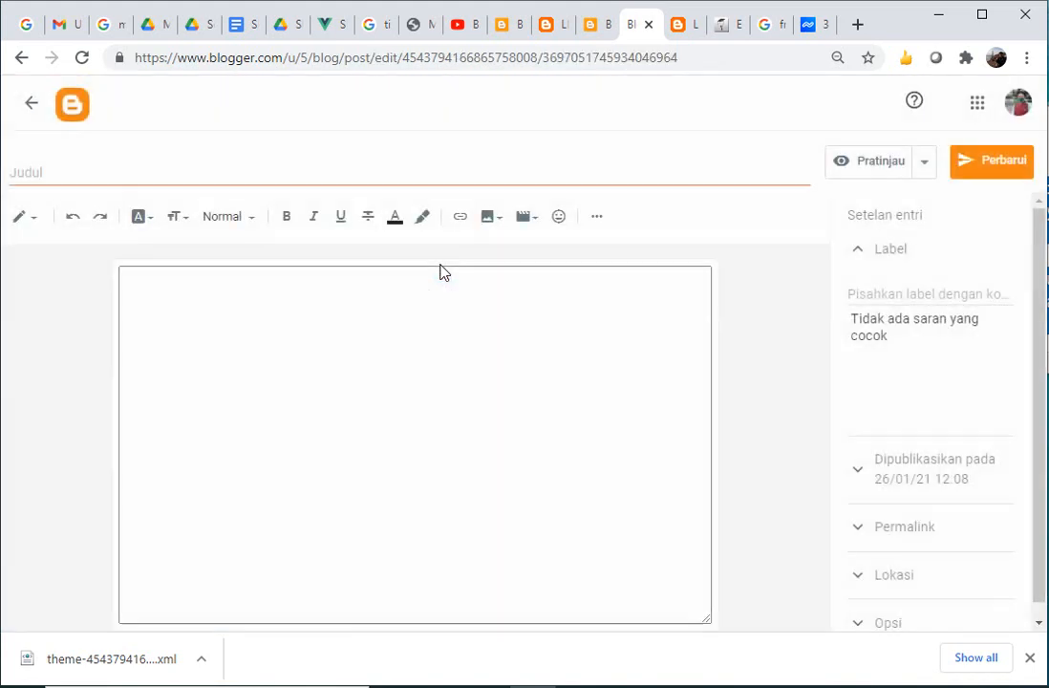
{"action": "left_click", "coordinate": [901, 293]}
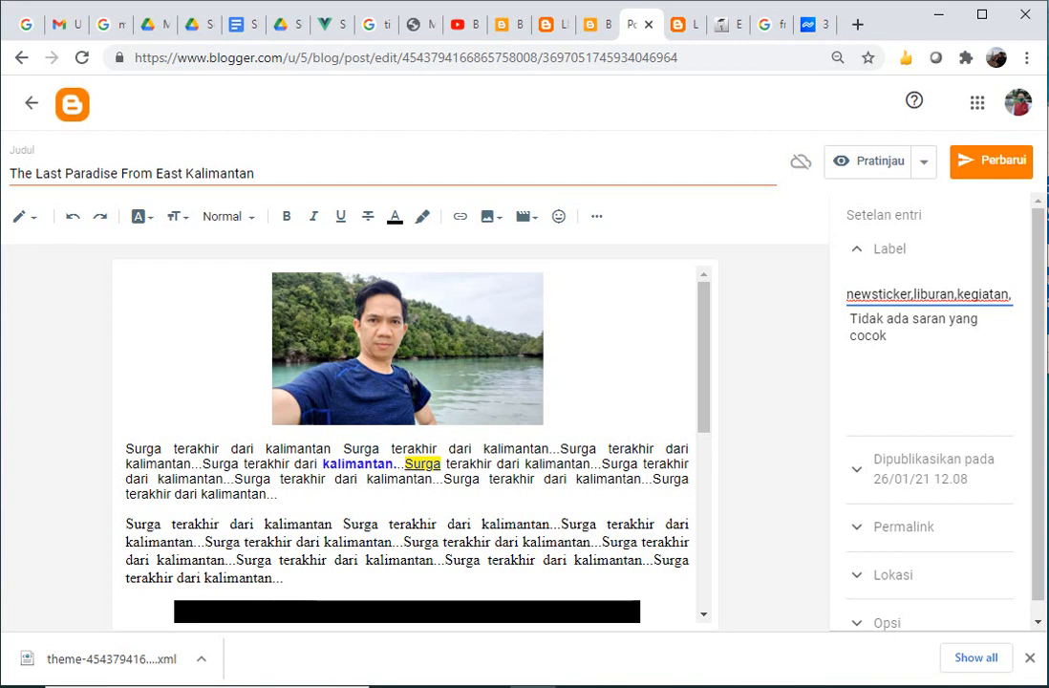
{"action": "type", "text": "d"}
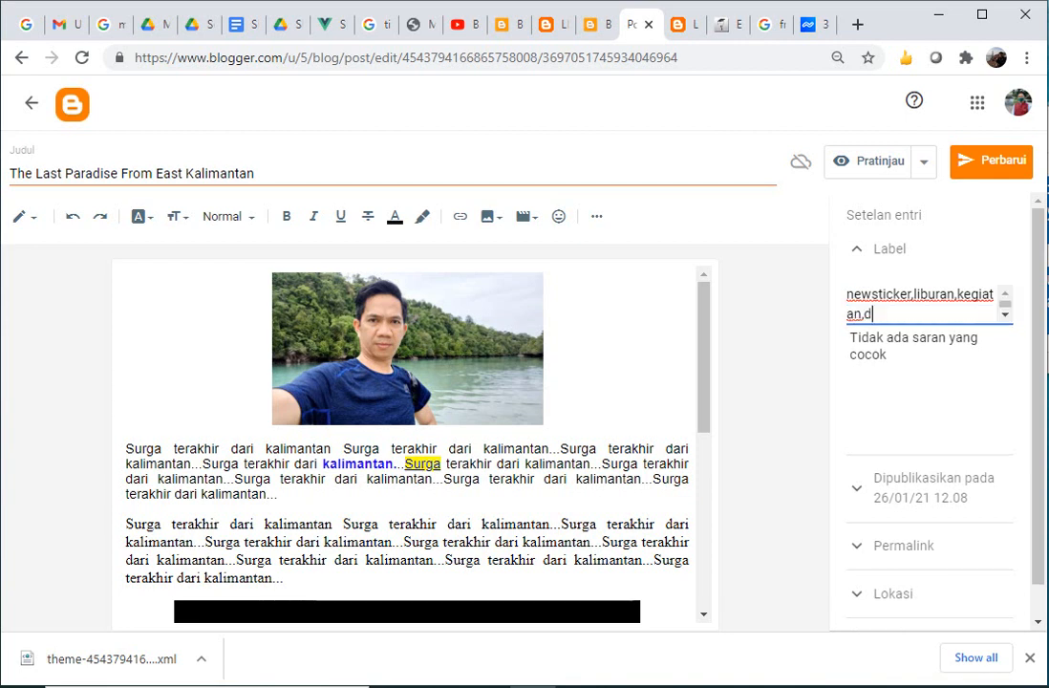
{"action": "type", "text": "n"}
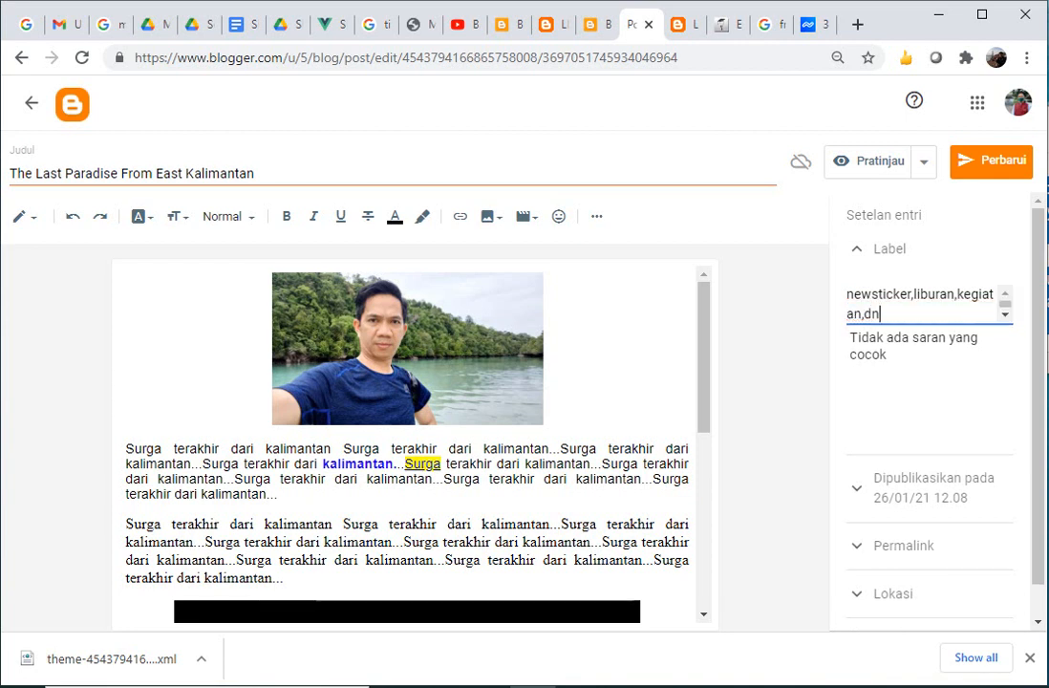
{"action": "type", "text": "egeri,"}
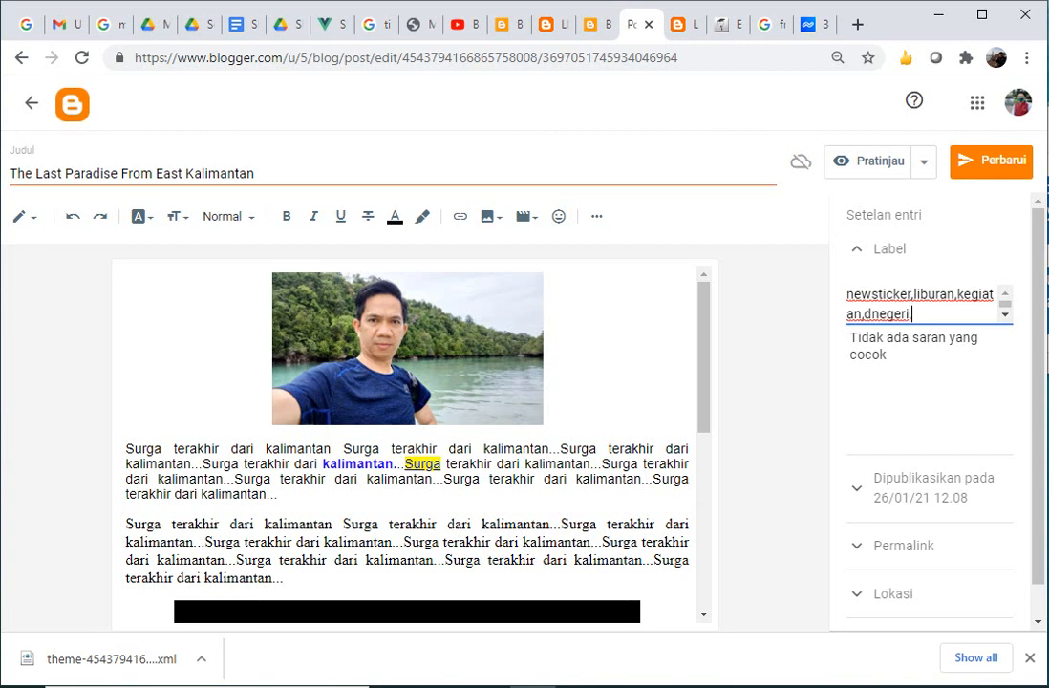
{"action": "left_click", "coordinate": [986, 163]}
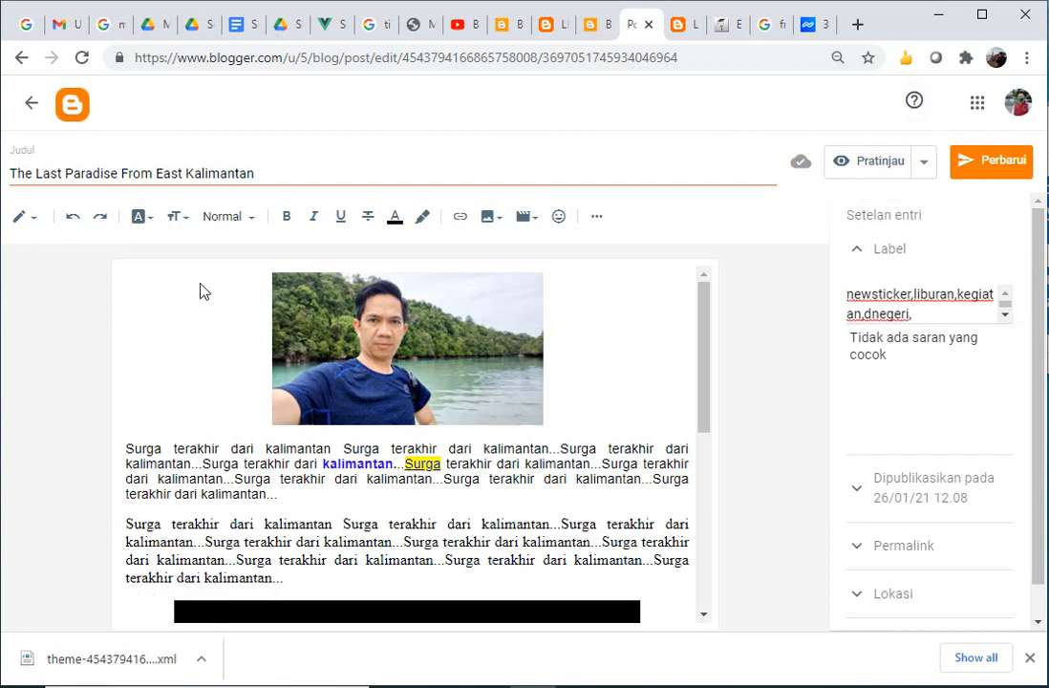
- Place the text cursor at the start of the second paragraph in the post body
{"action": "left_click", "coordinate": [287, 494]}
{"action": "left_click_drag", "start_coordinate": [283, 492], "coordinate": [52, 286]}
{"action": "left_click", "coordinate": [125, 527]}
{"action": "left_click", "coordinate": [129, 521]}
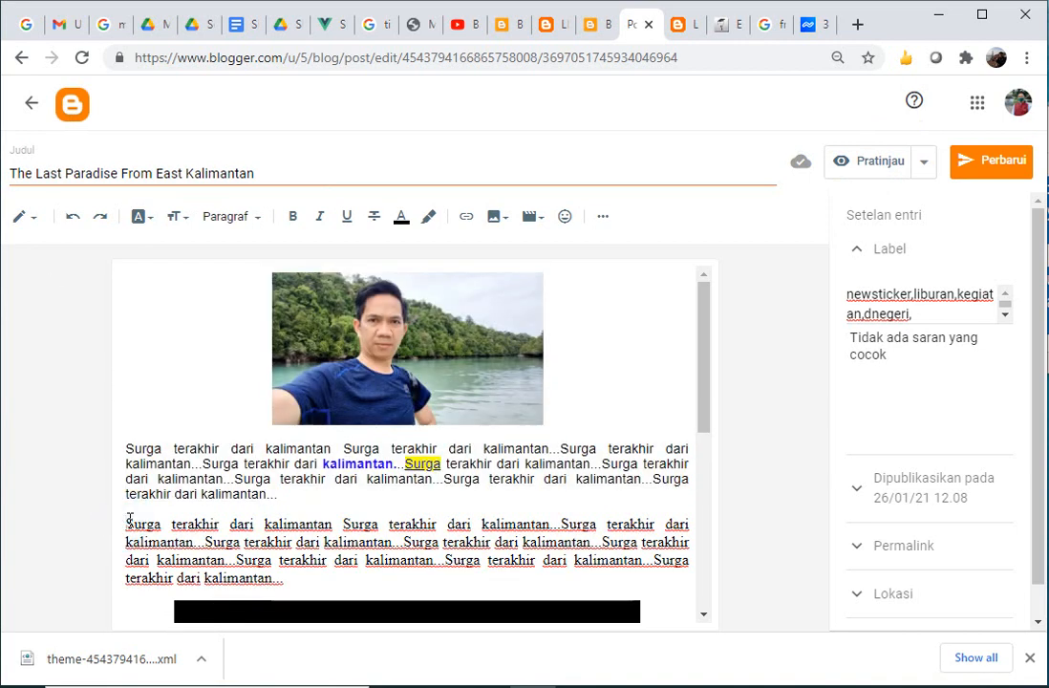
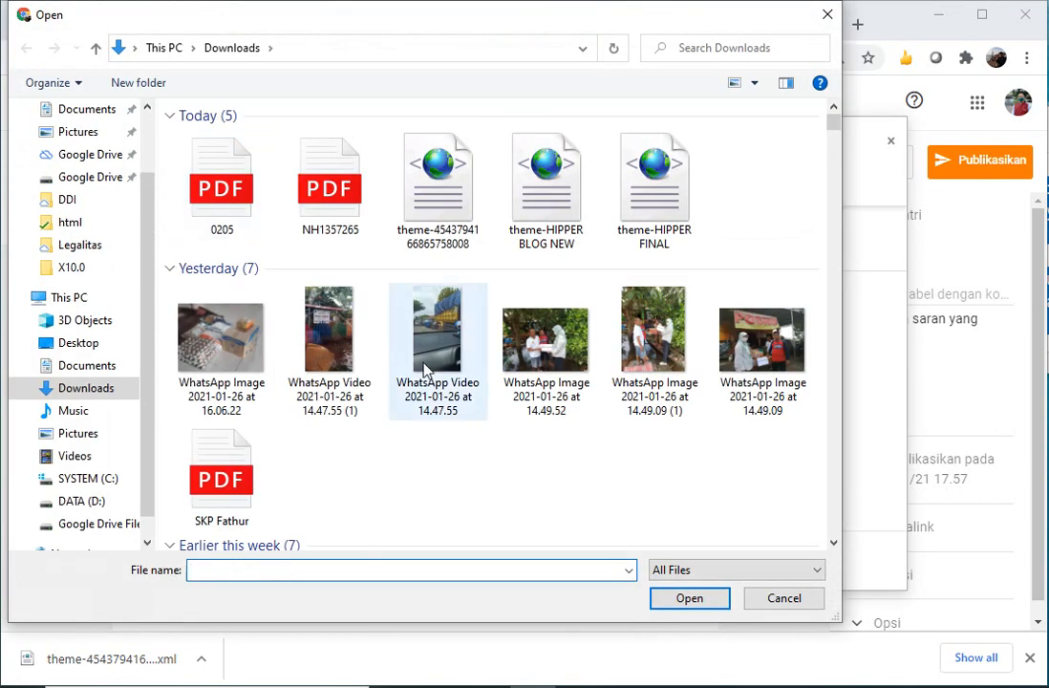
- Upload "WhatsApp Image 2021-01-26 at 16.06.22" from Downloads and insert it above the text of the Judul 3 post
{"action": "double_click", "coordinate": [195, 306]}
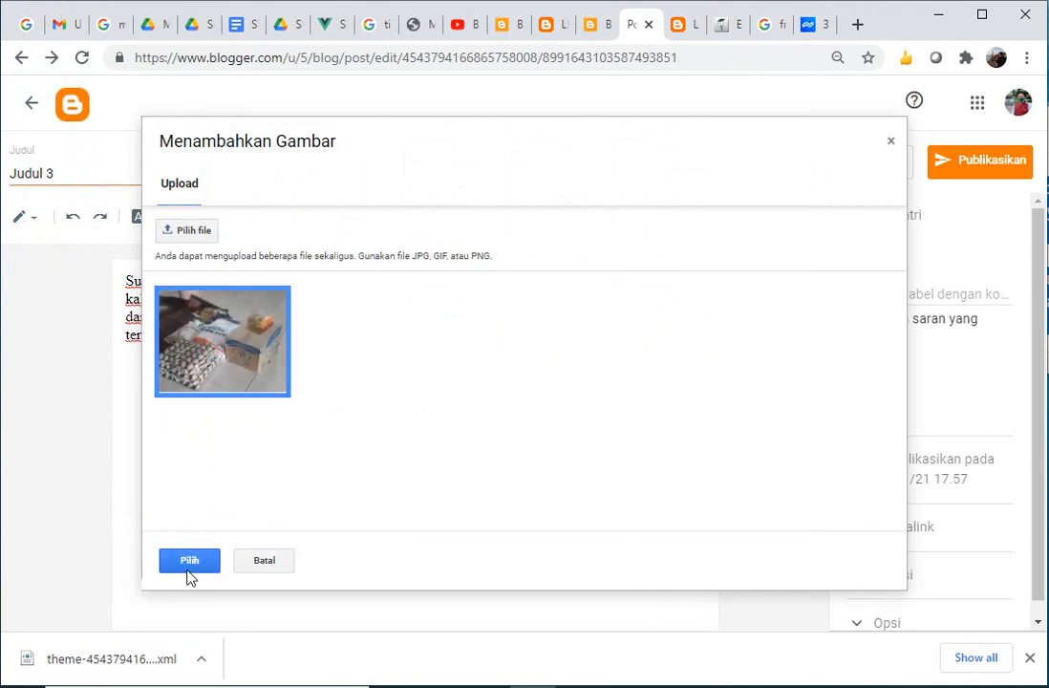
{"action": "left_click", "coordinate": [188, 561]}
{"action": "left_click", "coordinate": [597, 420]}
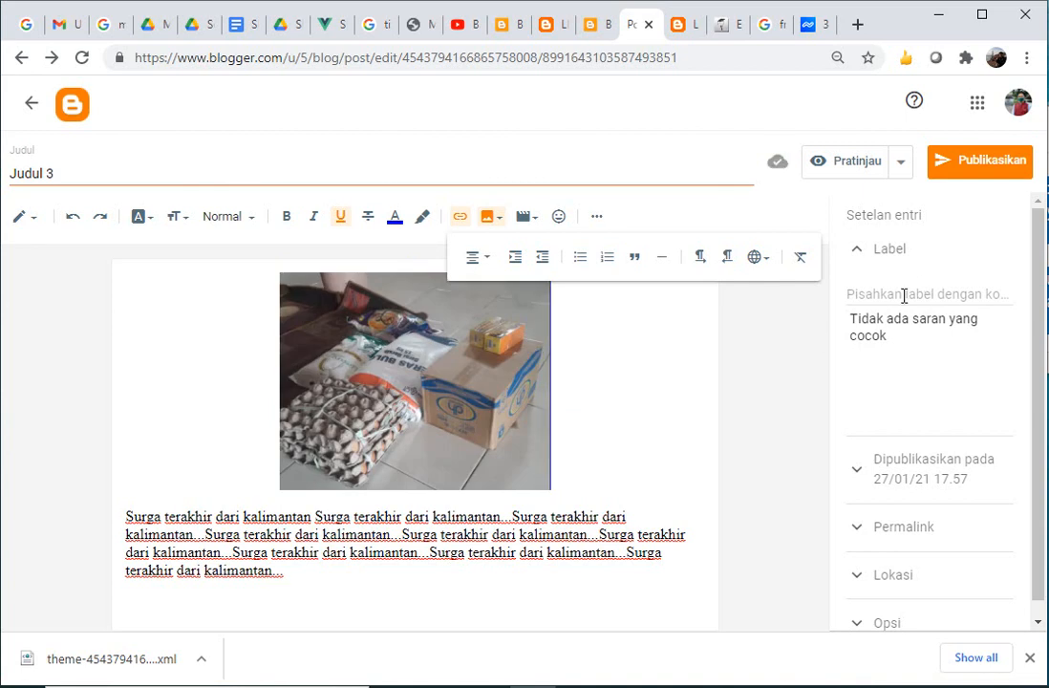
- Assign the labels dnegeri and newsticker to the Judul 3 post and publish it
{"action": "left_click", "coordinate": [902, 294]}
{"action": "left_click", "coordinate": [894, 321]}
{"action": "type", "text": ","}
{"action": "left_click", "coordinate": [913, 374]}
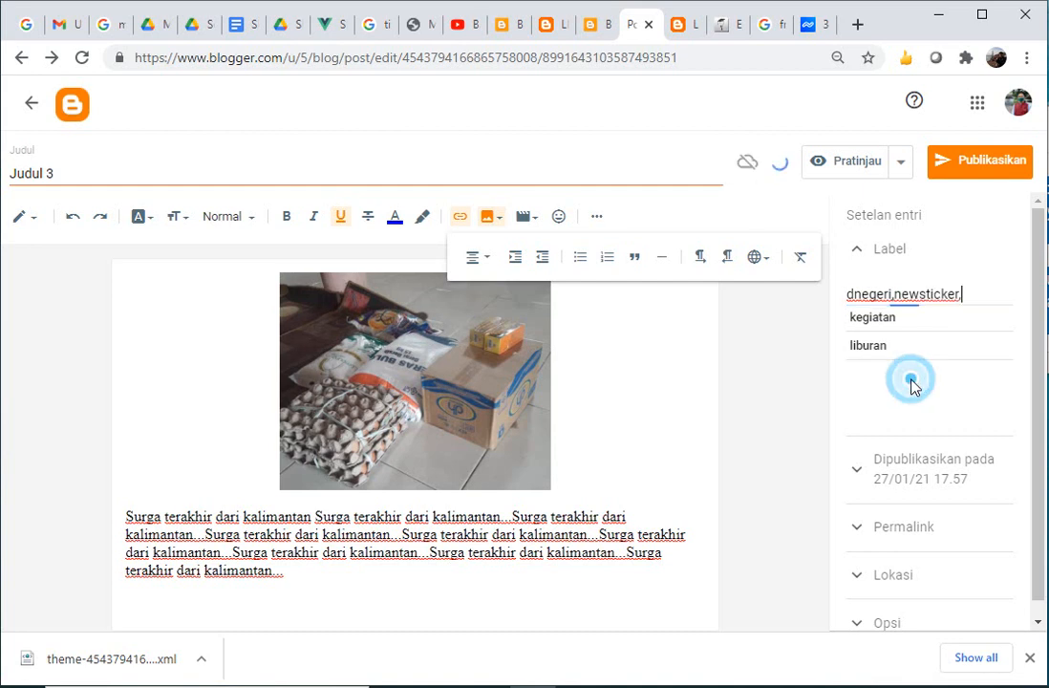
{"action": "left_click", "coordinate": [958, 173]}
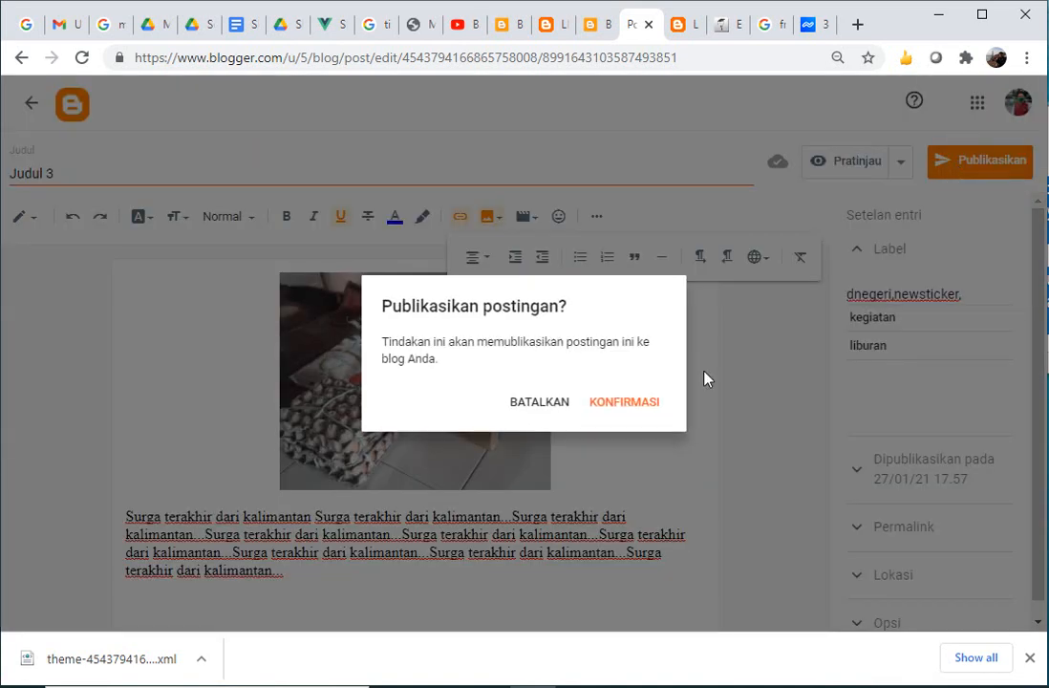
{"action": "left_click", "coordinate": [619, 406]}
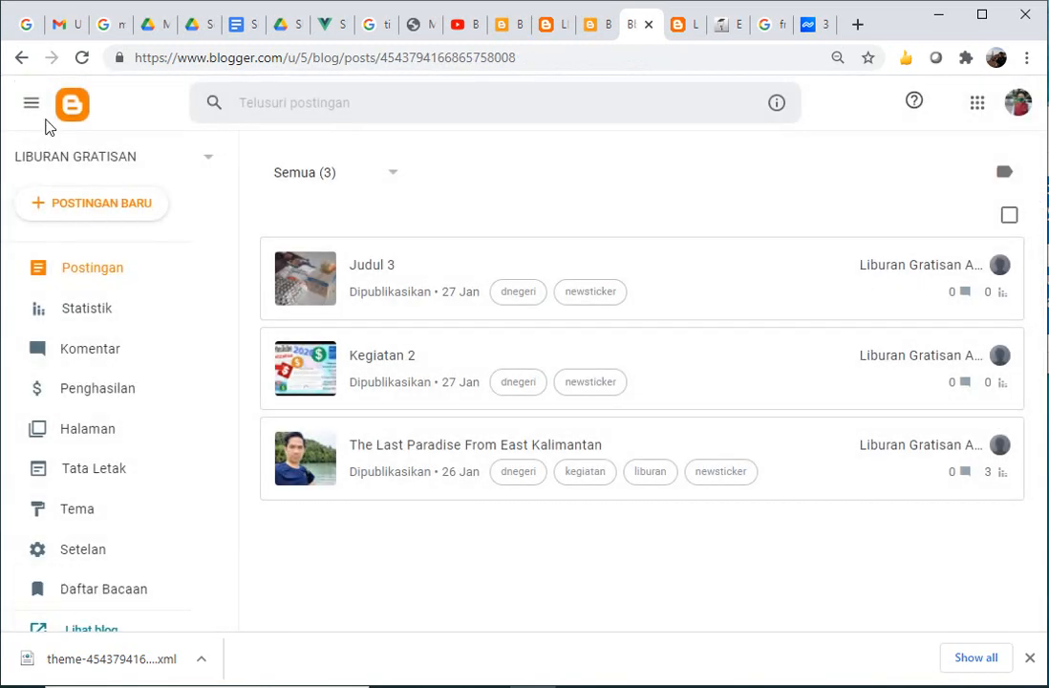
- Create a new blog post with the title "Postingan 4"
{"action": "left_click", "coordinate": [86, 202]}
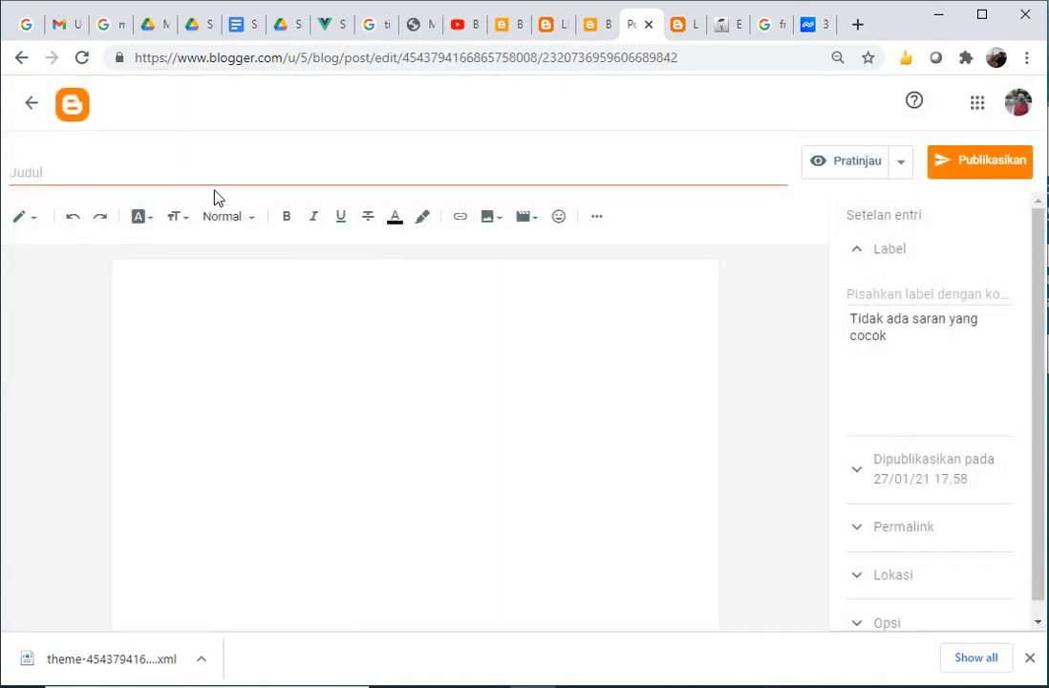
{"action": "left_click", "coordinate": [184, 176]}
{"action": "type", "text": "Postingan 4"}
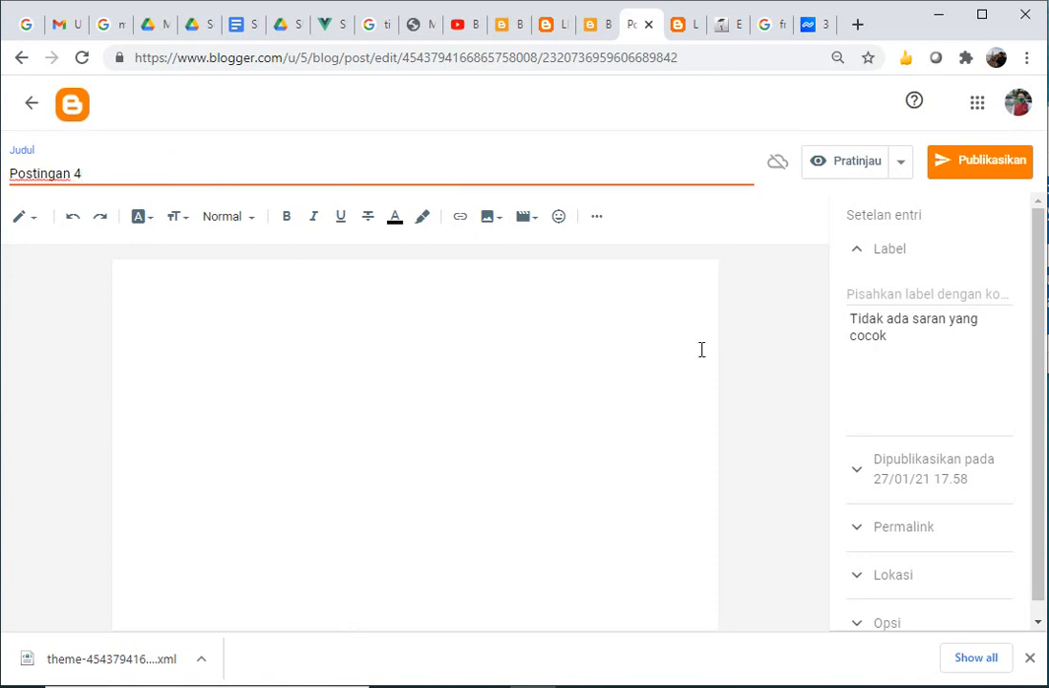
- Paste the copied content into the post body, removing the embedded video and the space before the paragraph
{"action": "left_click", "coordinate": [517, 343]}
{"action": "key", "text": "ctrl+v"}
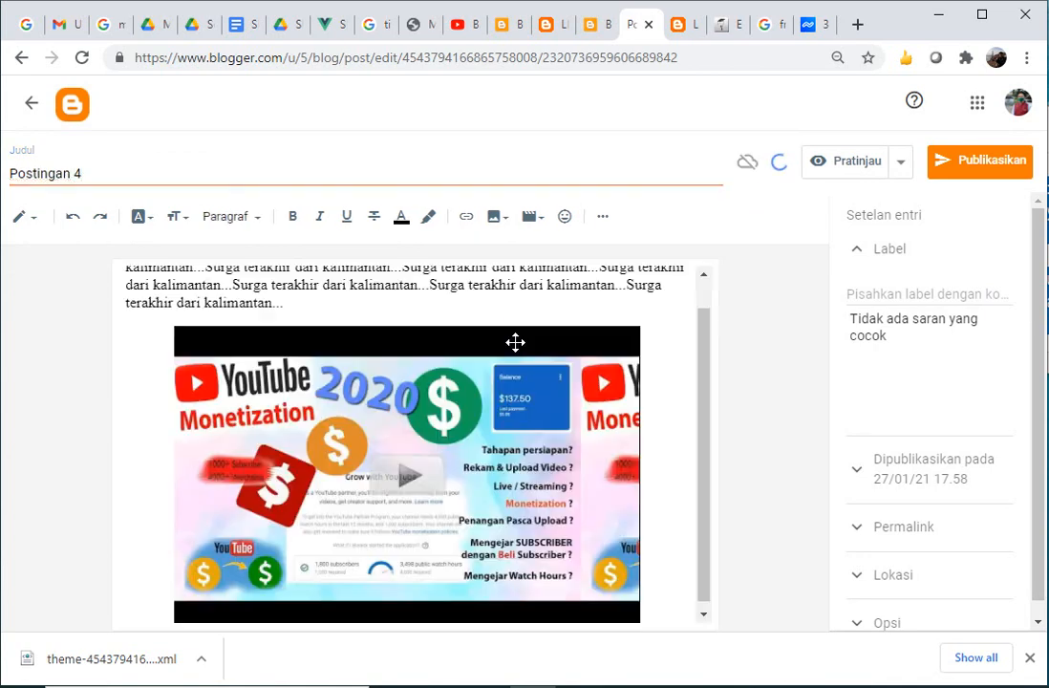
{"action": "left_click", "coordinate": [513, 394]}
{"action": "key", "text": "Delete"}
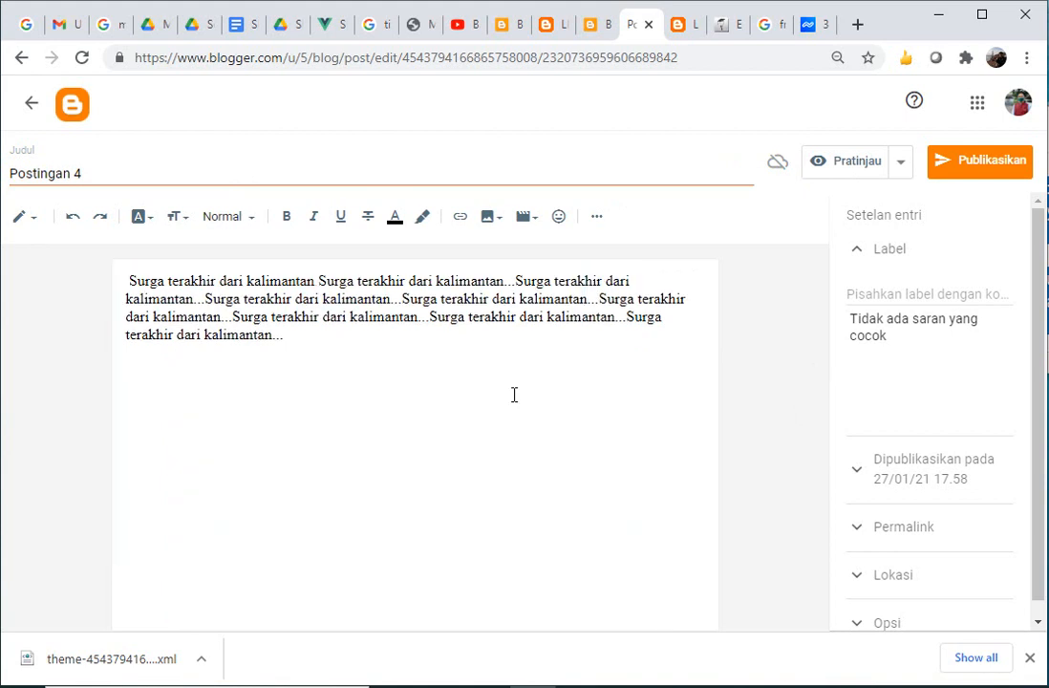
{"action": "left_click", "coordinate": [135, 280]}
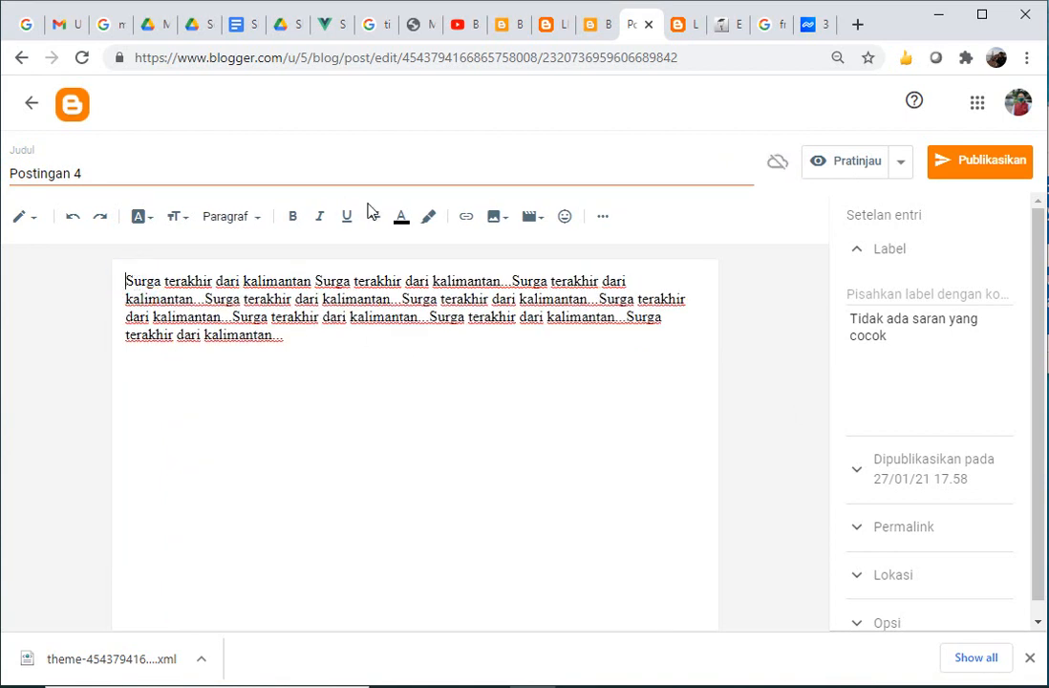
- Upload "WhatsApp Image 2021-01-26 at 14.49.09" from the computer's Downloads folder and insert it above the paragraph
{"action": "left_click", "coordinate": [499, 220]}
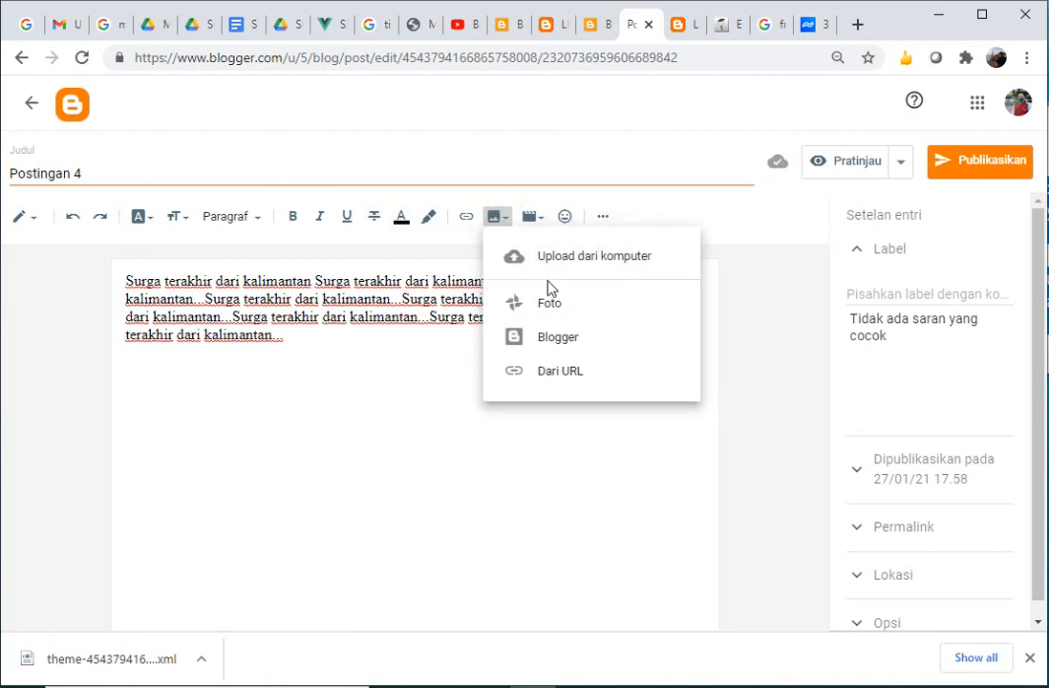
{"action": "left_click", "coordinate": [593, 273]}
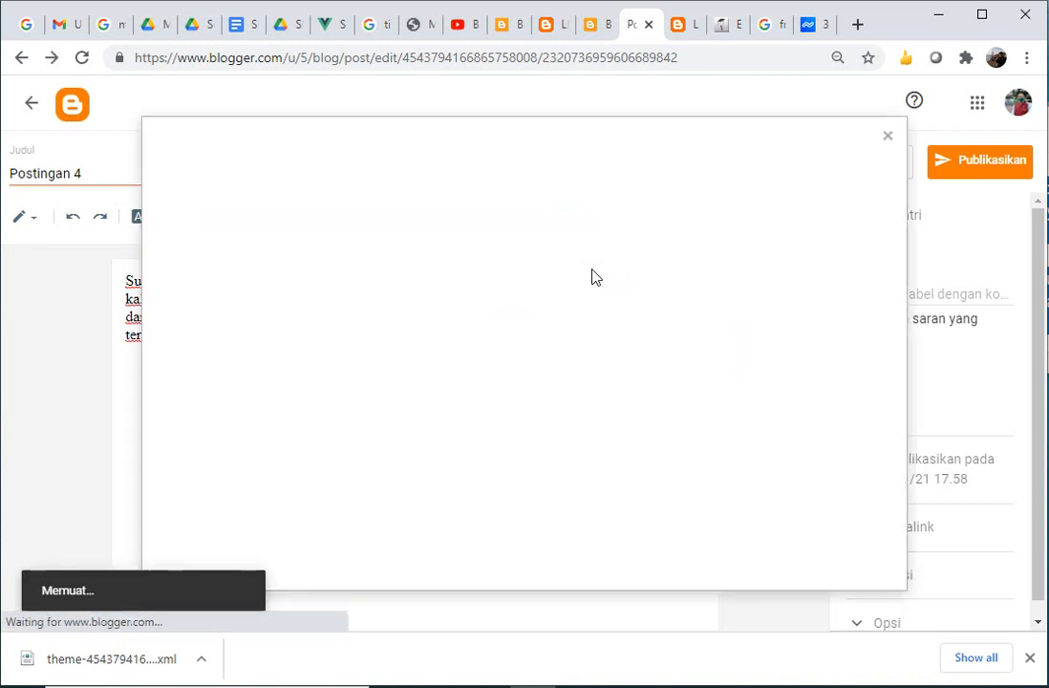
{"action": "left_click", "coordinate": [190, 232]}
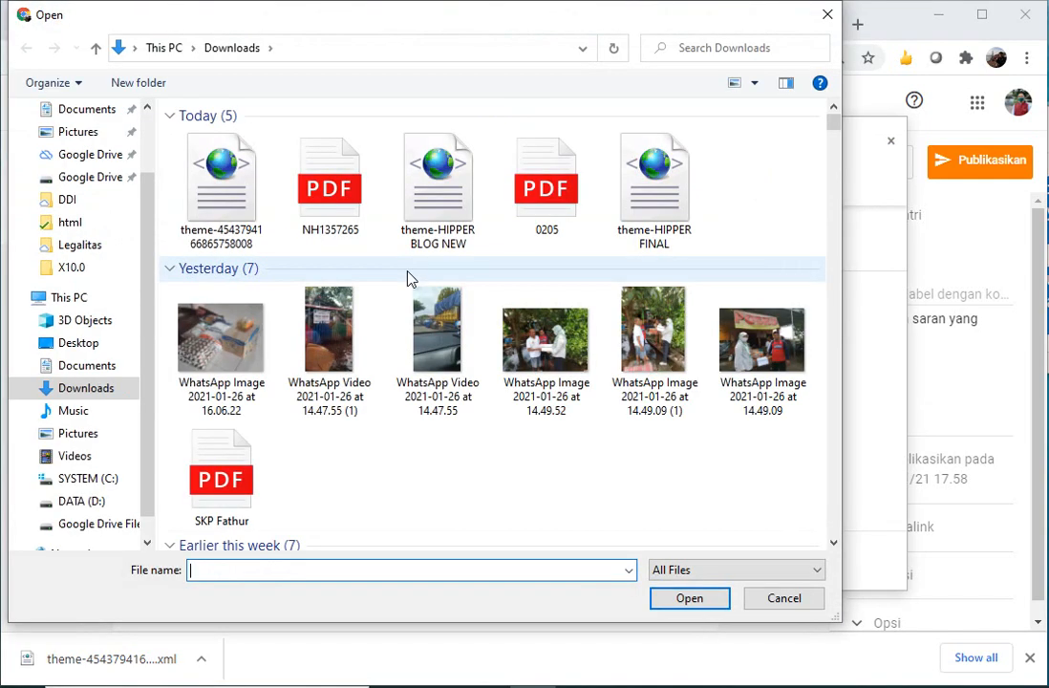
{"action": "double_click", "coordinate": [764, 356]}
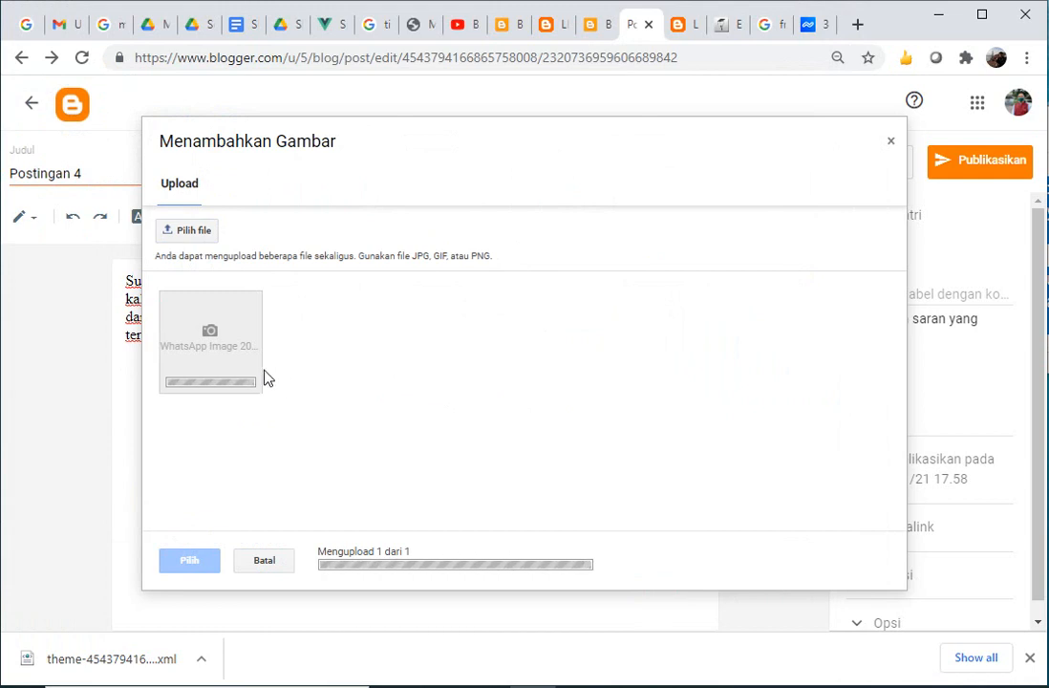
{"action": "left_click", "coordinate": [247, 369]}
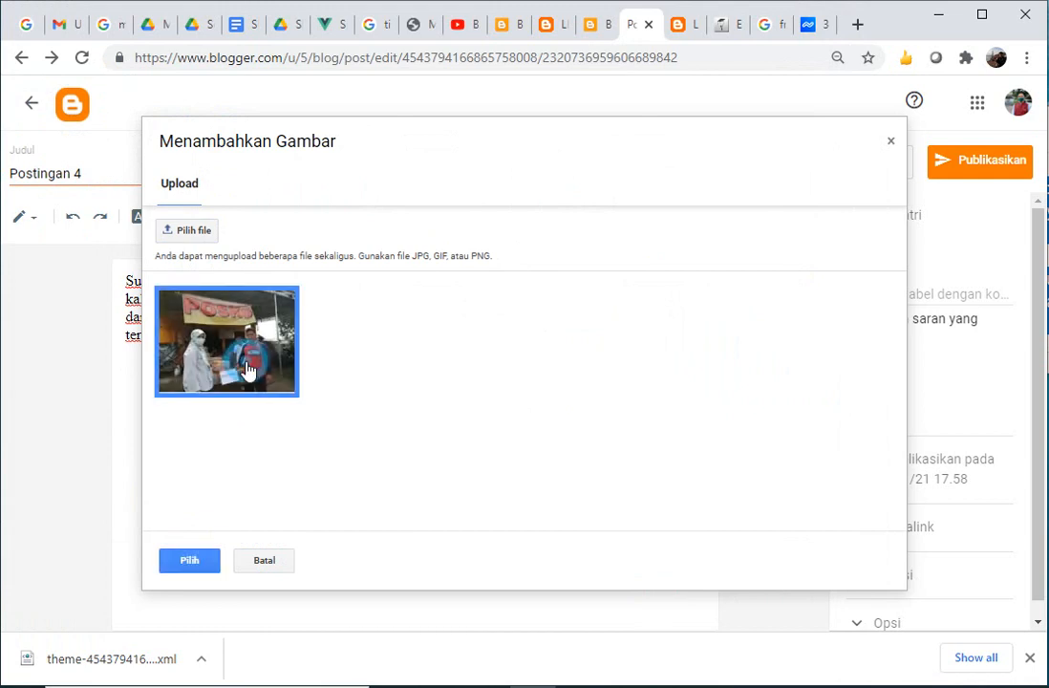
{"action": "left_click", "coordinate": [191, 564]}
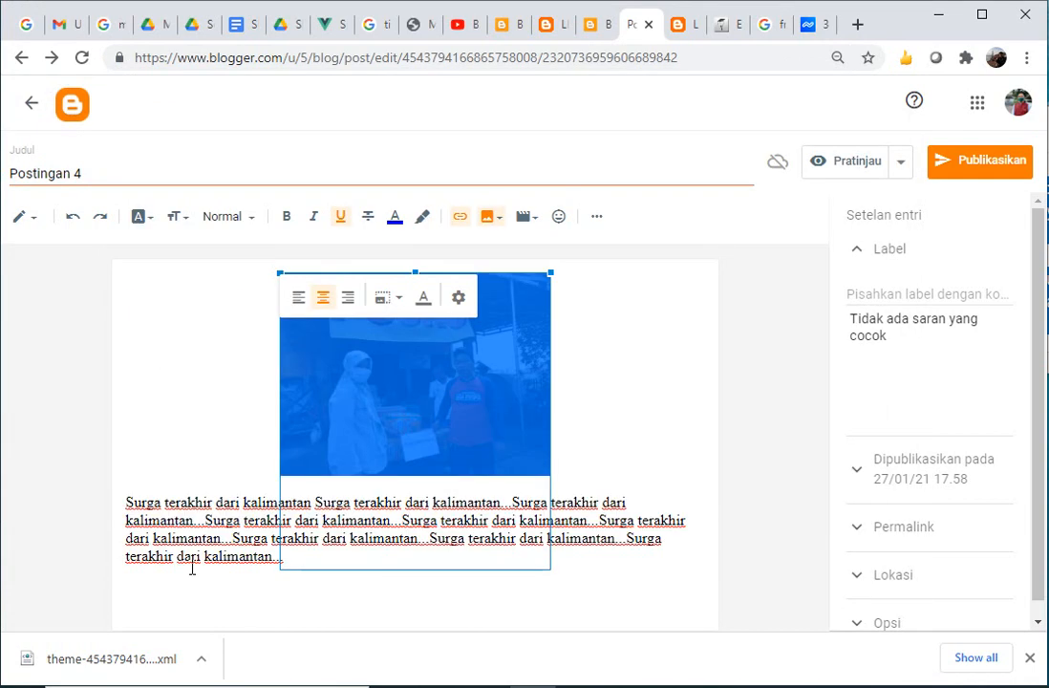
{"action": "left_click", "coordinate": [621, 444]}
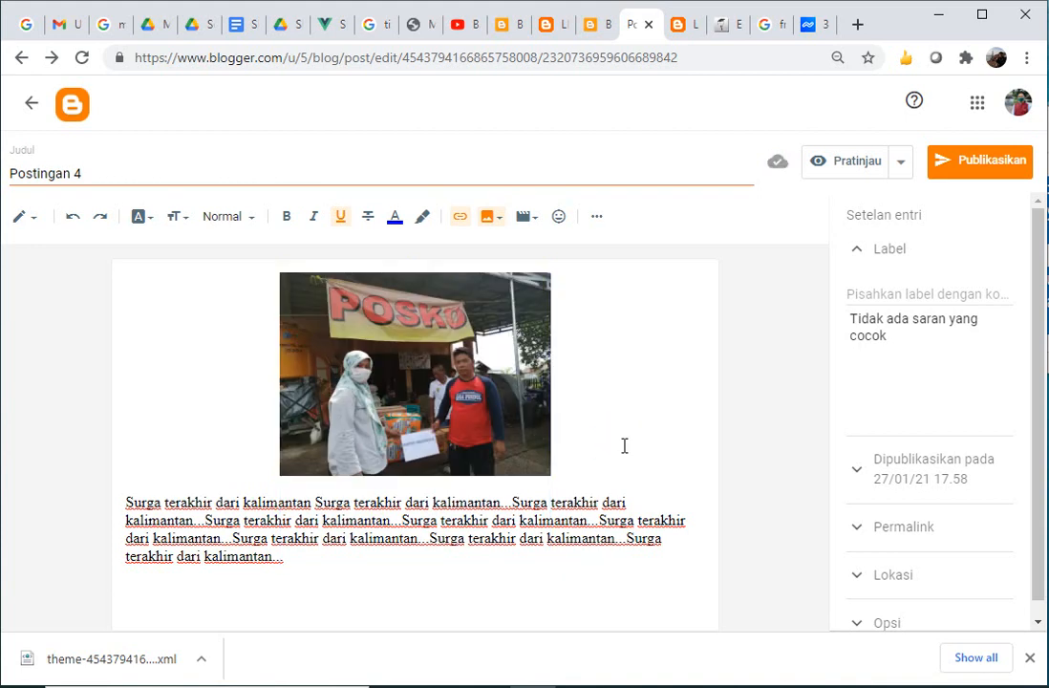
- Assign the labels newsticker and dluar to the Postingan 4 post and publish it
{"action": "left_click", "coordinate": [906, 289]}
{"action": "left_click", "coordinate": [909, 402]}
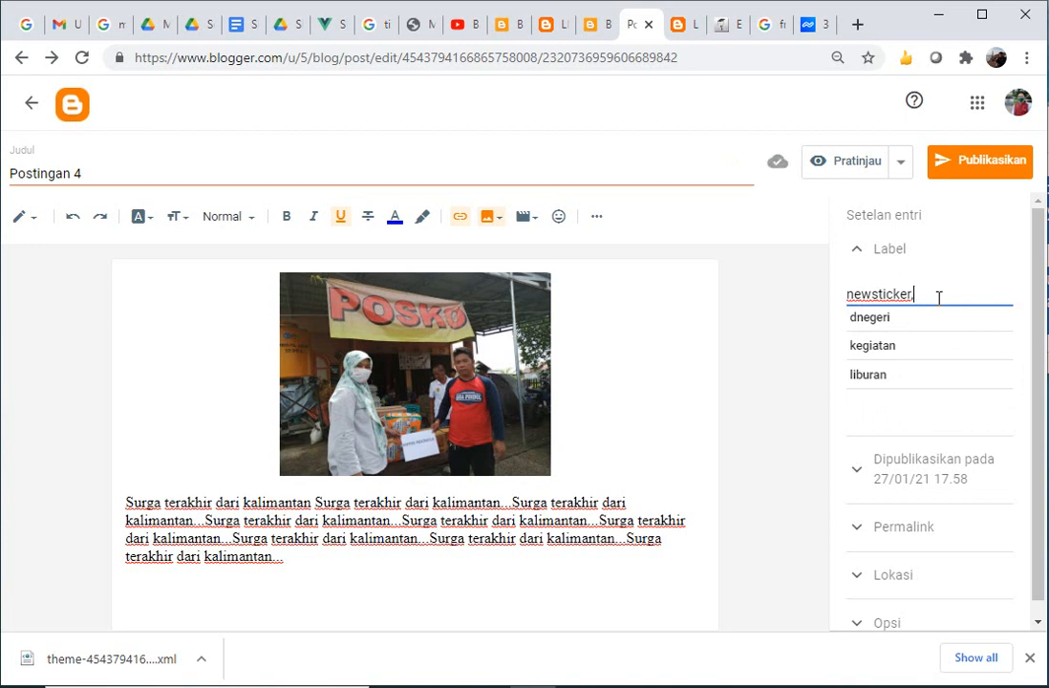
{"action": "type", "text": "dluar"}
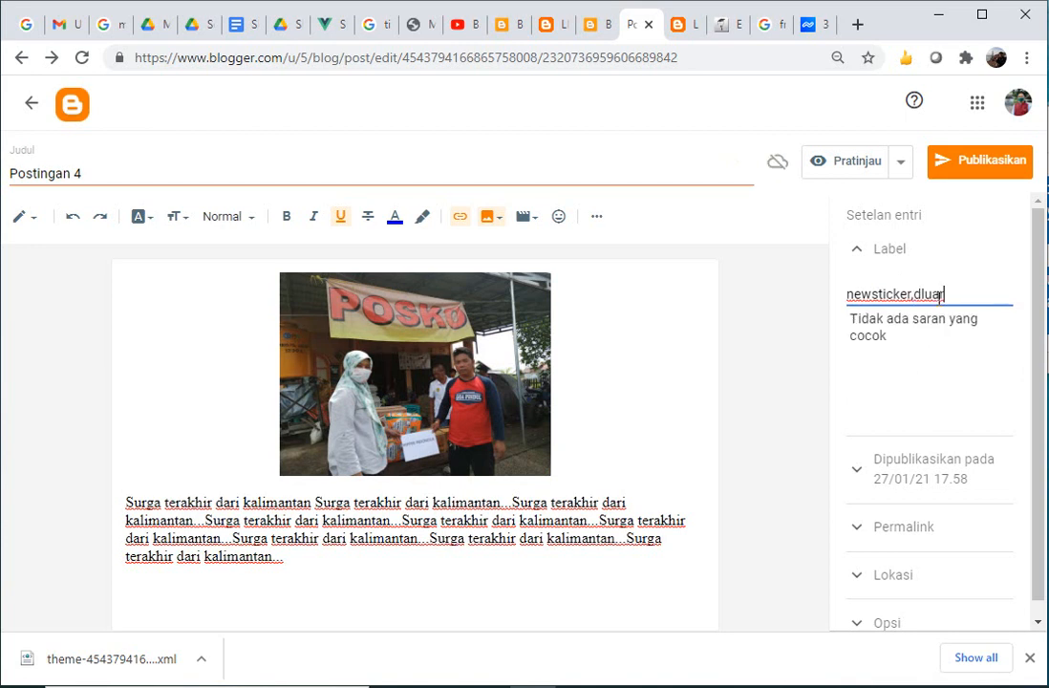
{"action": "type", "text": ","}
{"action": "left_click_drag", "start_coordinate": [969, 219], "coordinate": [986, 177]}
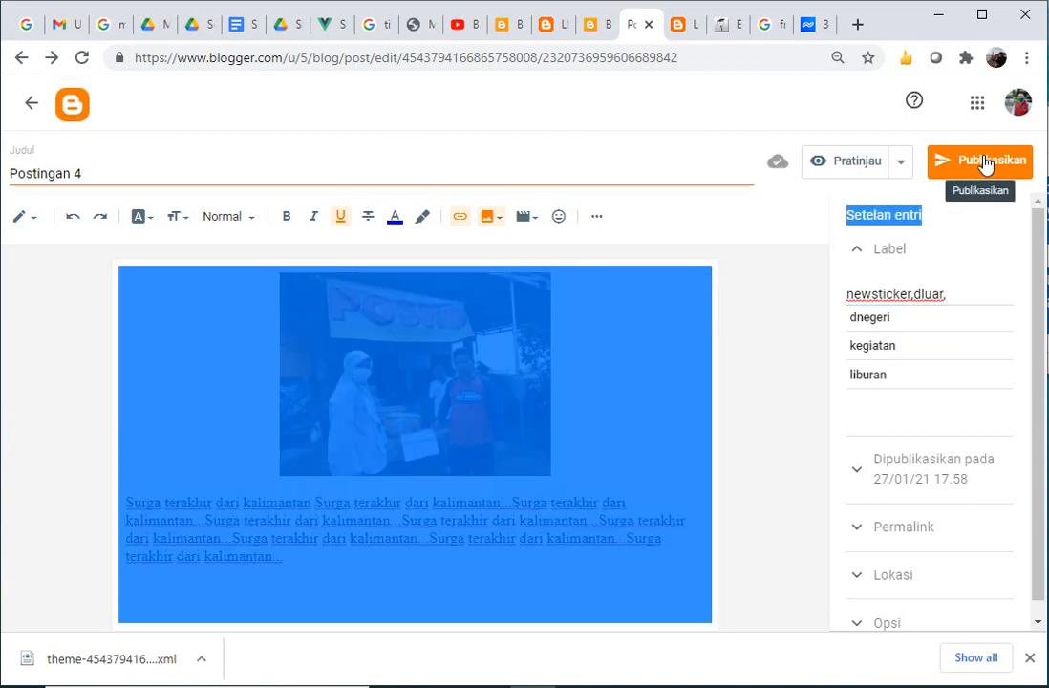
{"action": "left_click", "coordinate": [985, 164]}
{"action": "left_click", "coordinate": [635, 410]}
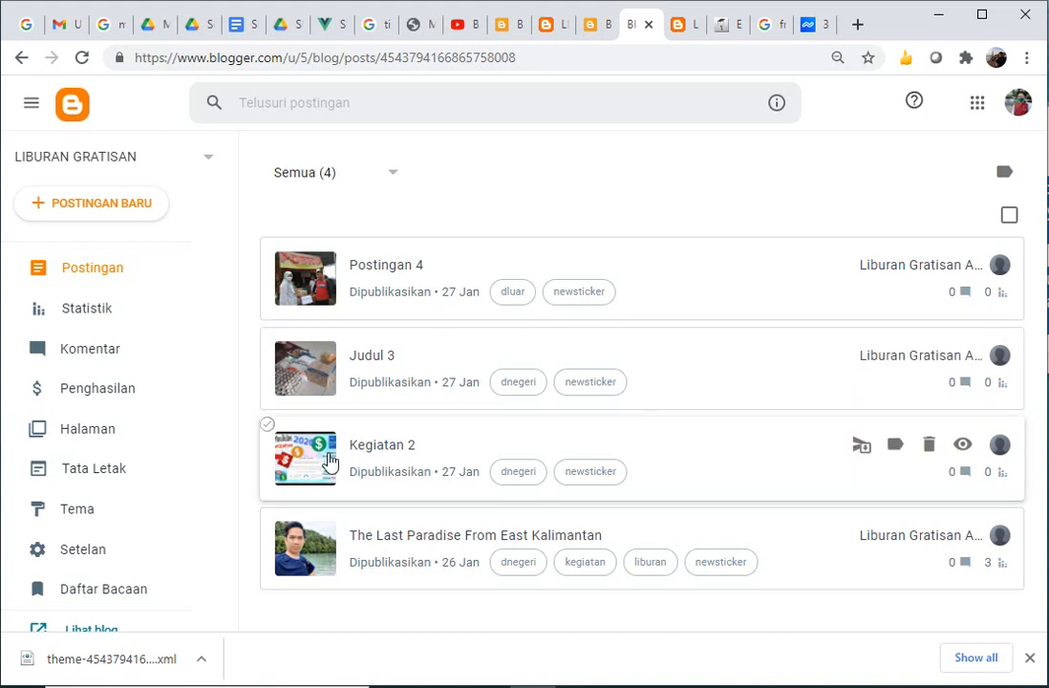
- Reload the public blog at liburangratisan.blogspot.com and check how its home page displays the posts
{"action": "left_click", "coordinate": [680, 32]}
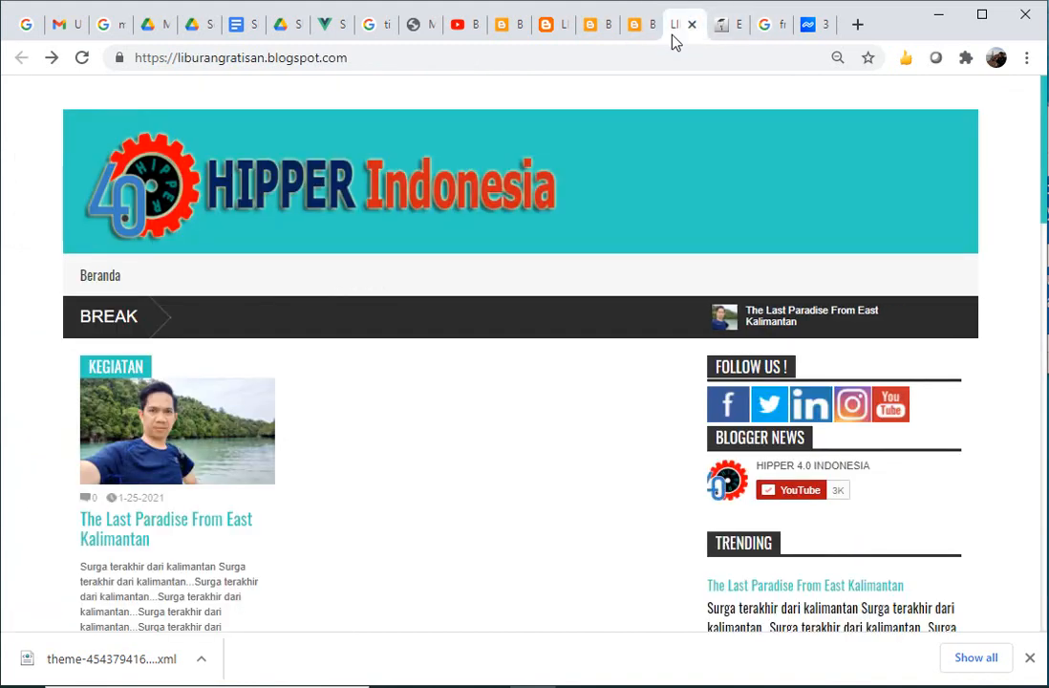
{"action": "left_click", "coordinate": [82, 60]}
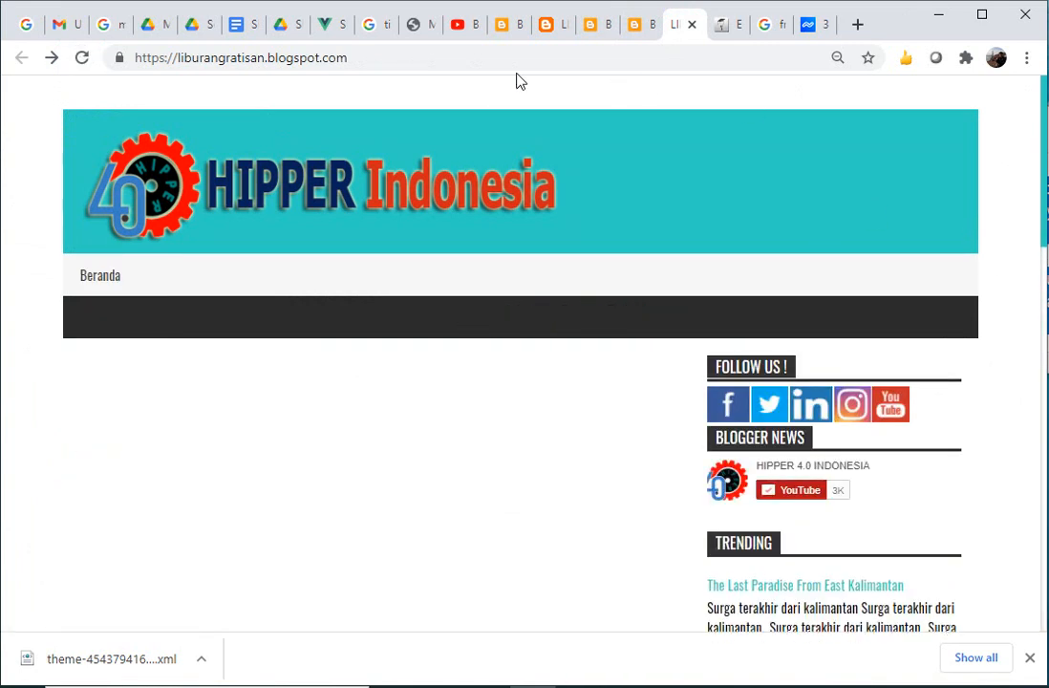
{"action": "left_click", "coordinate": [437, 59]}
{"action": "key", "text": "Return"}
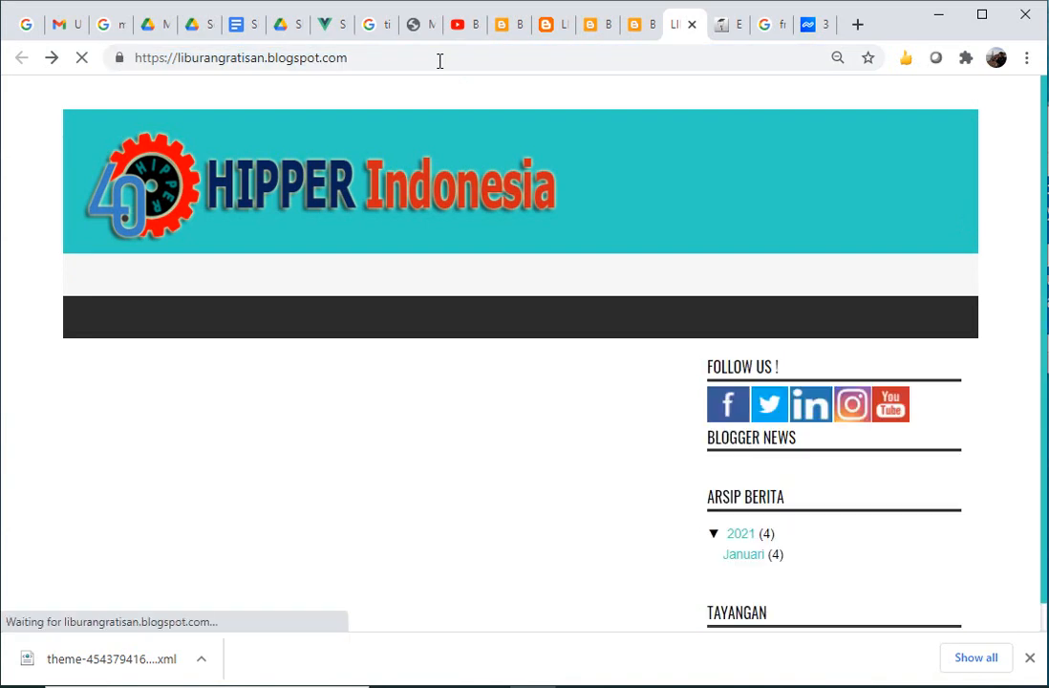
{"action": "left_click_drag", "start_coordinate": [1044, 206], "coordinate": [1011, 140]}
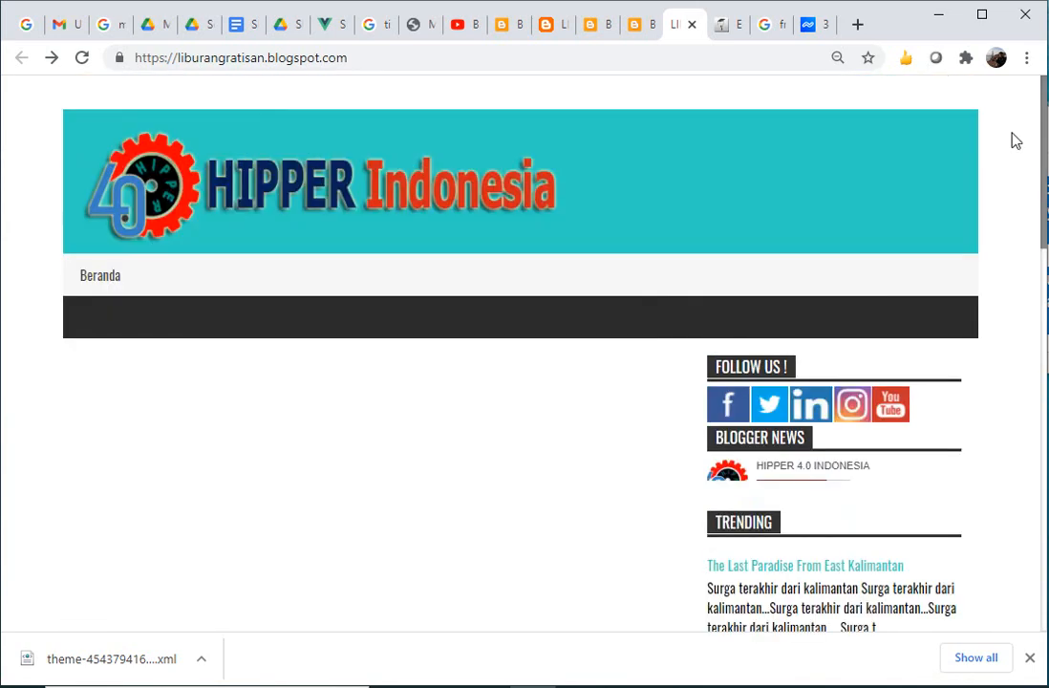
- In the blog layout, set the Dalam Negeri[three](3) gadget to show the label dnegeri instead of kegiatan, and save the gadget
{"action": "left_click", "coordinate": [637, 33]}
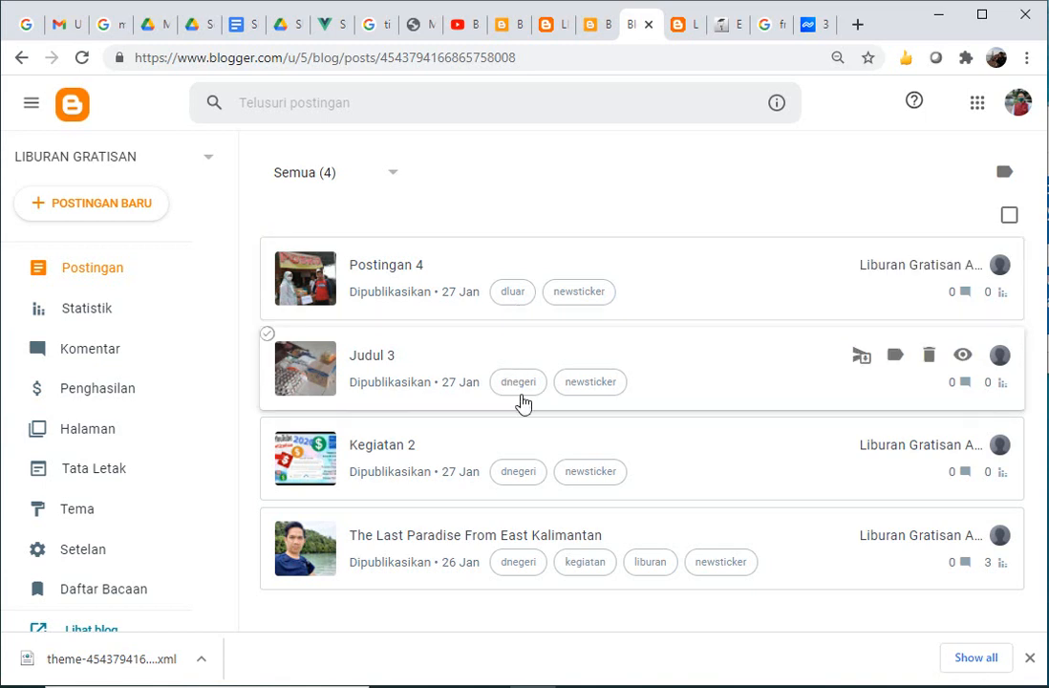
{"action": "left_click", "coordinate": [106, 483]}
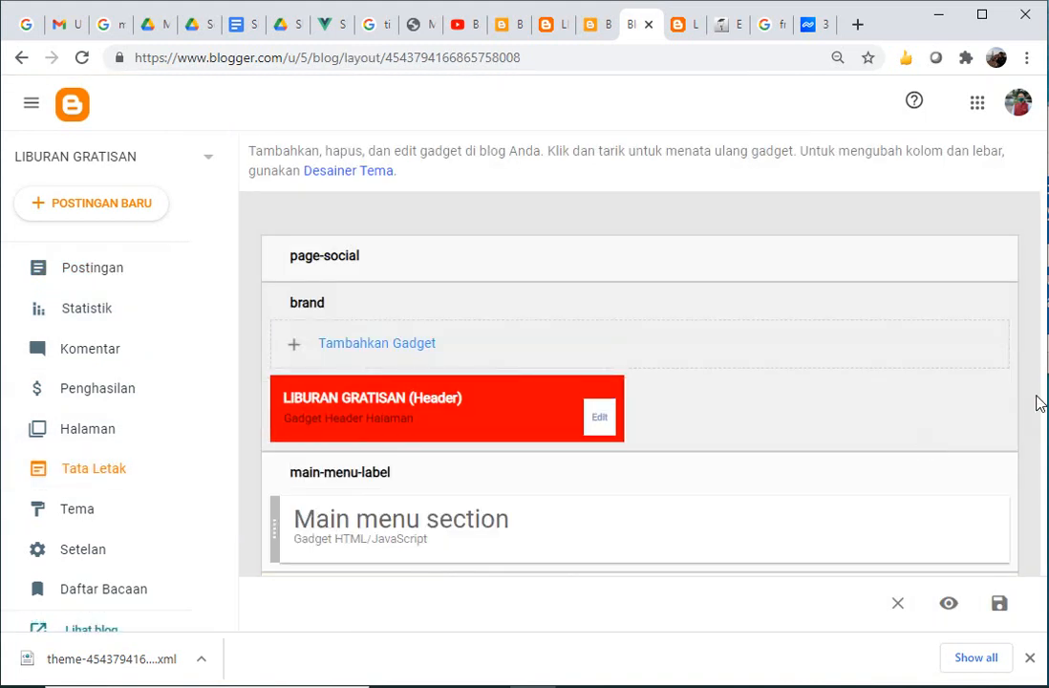
{"action": "scroll", "coordinate": [1037, 401], "scroll_direction": "down", "scroll_amount": 1}
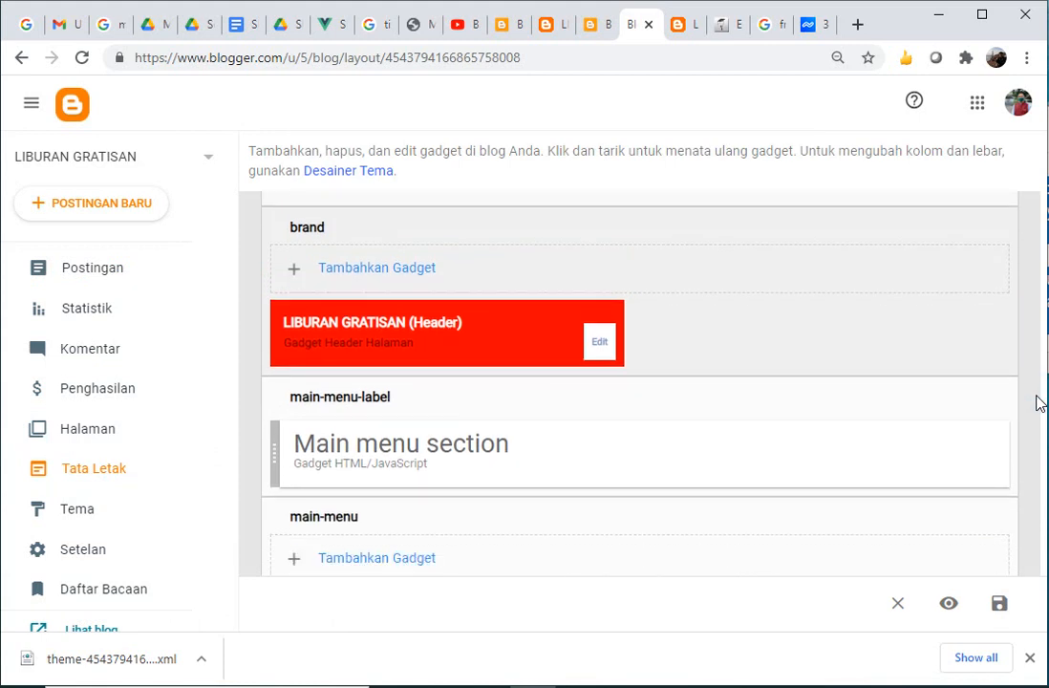
{"action": "scroll", "coordinate": [1039, 402], "scroll_direction": "down", "scroll_amount": 3}
{"action": "scroll", "coordinate": [1040, 402], "scroll_direction": "down", "scroll_amount": 3}
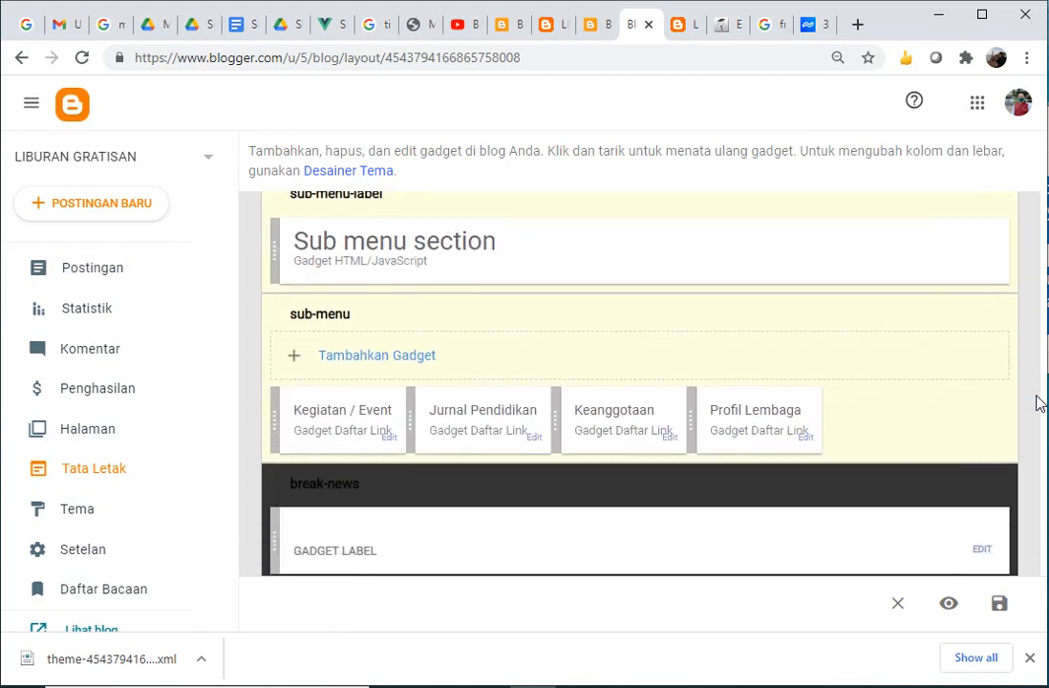
{"action": "scroll", "coordinate": [1039, 402], "scroll_direction": "down", "scroll_amount": 3}
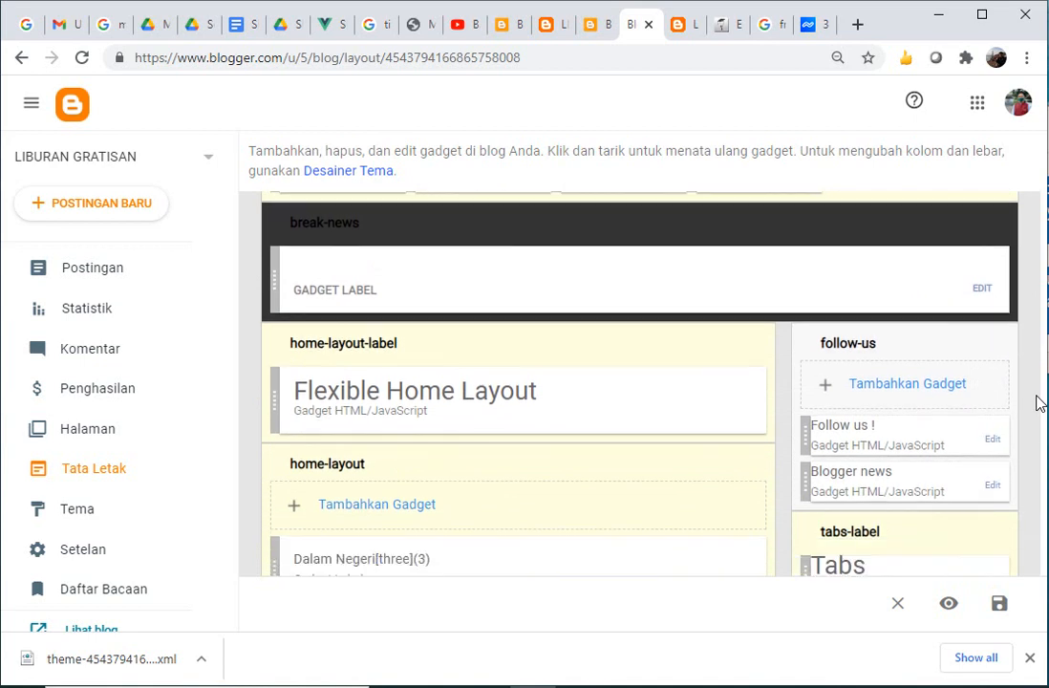
{"action": "scroll", "coordinate": [1040, 402], "scroll_direction": "down", "scroll_amount": 1}
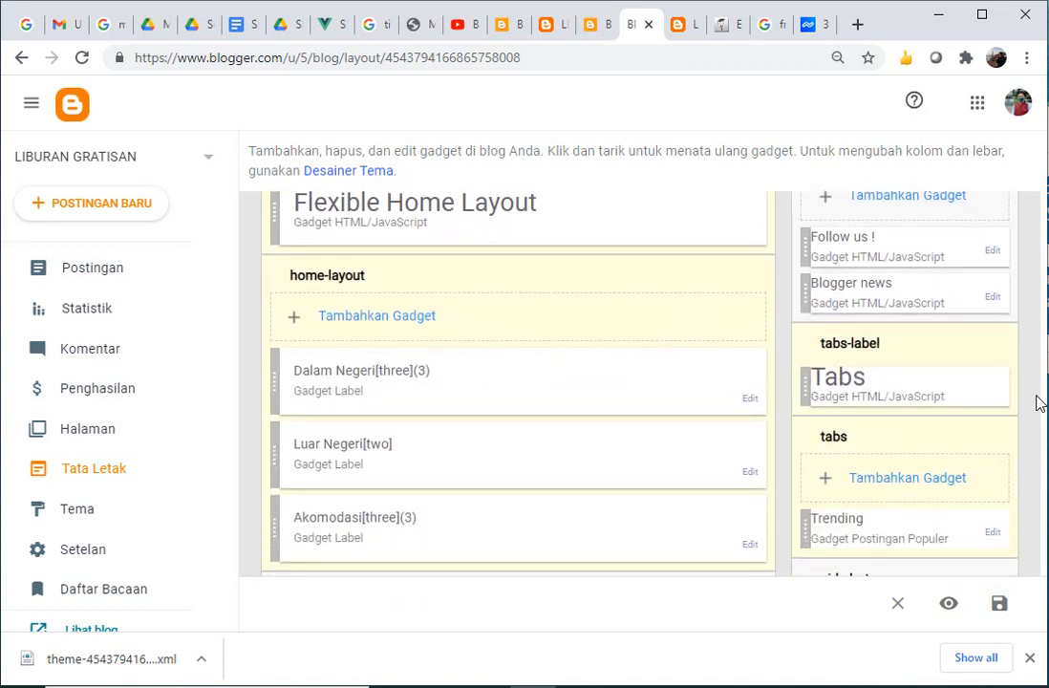
{"action": "left_click", "coordinate": [749, 398]}
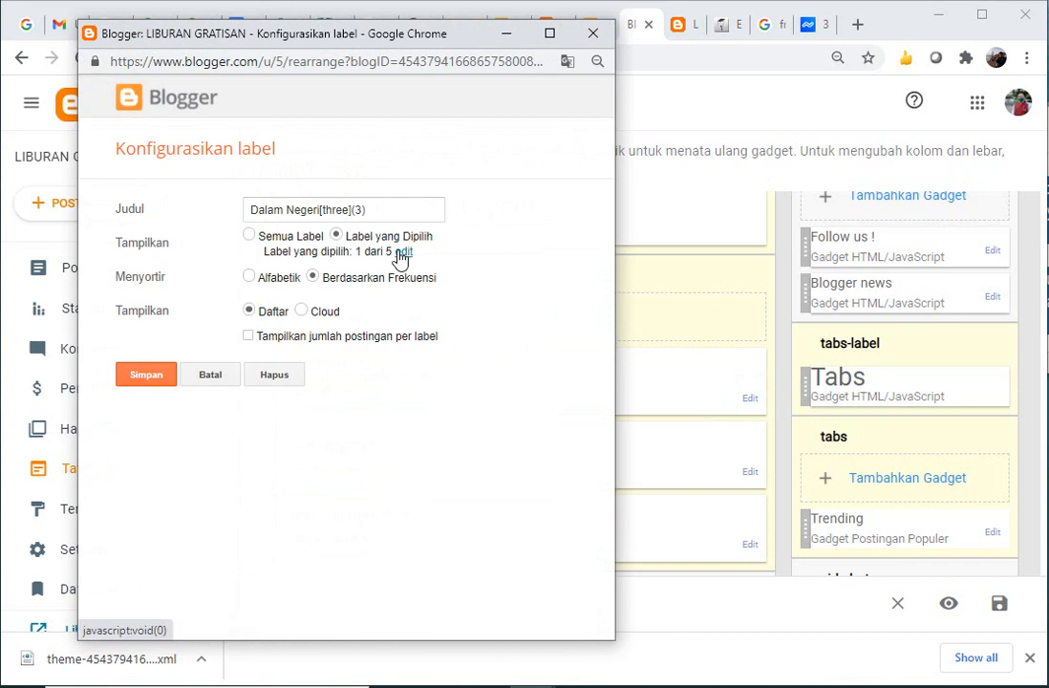
{"action": "left_click", "coordinate": [402, 253]}
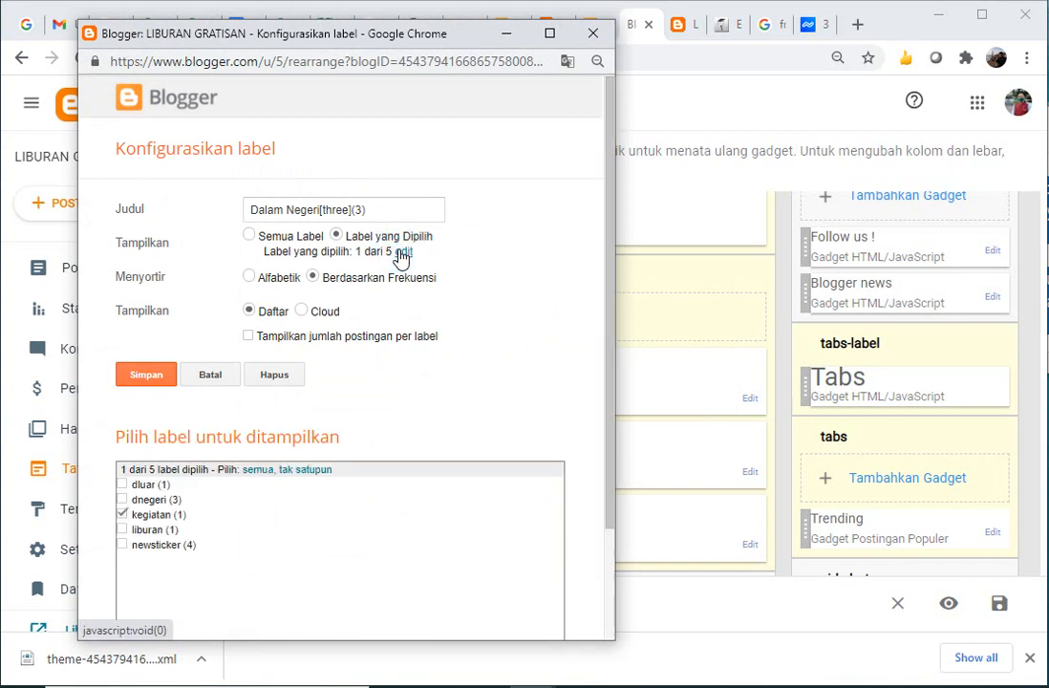
{"action": "left_click", "coordinate": [122, 501]}
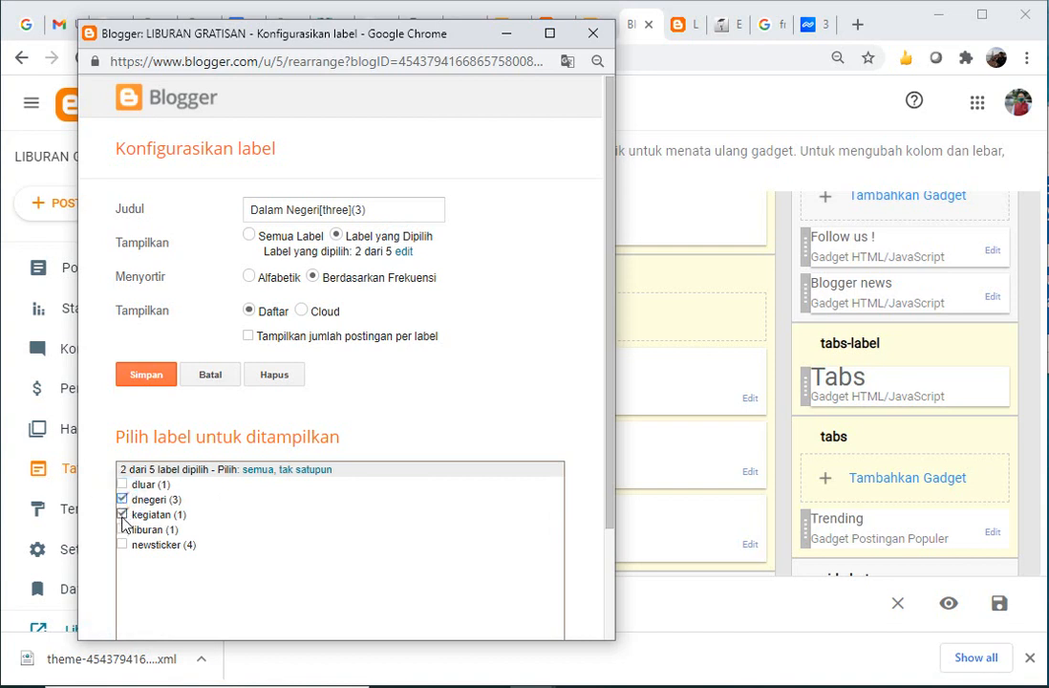
{"action": "left_click", "coordinate": [122, 515]}
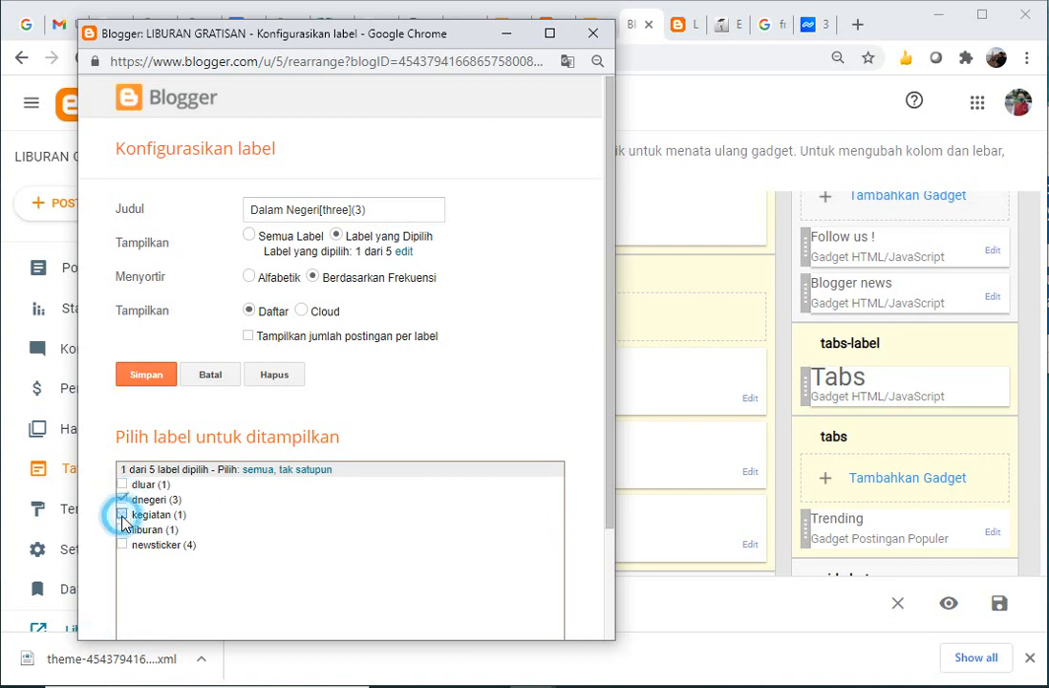
{"action": "left_click", "coordinate": [146, 378]}
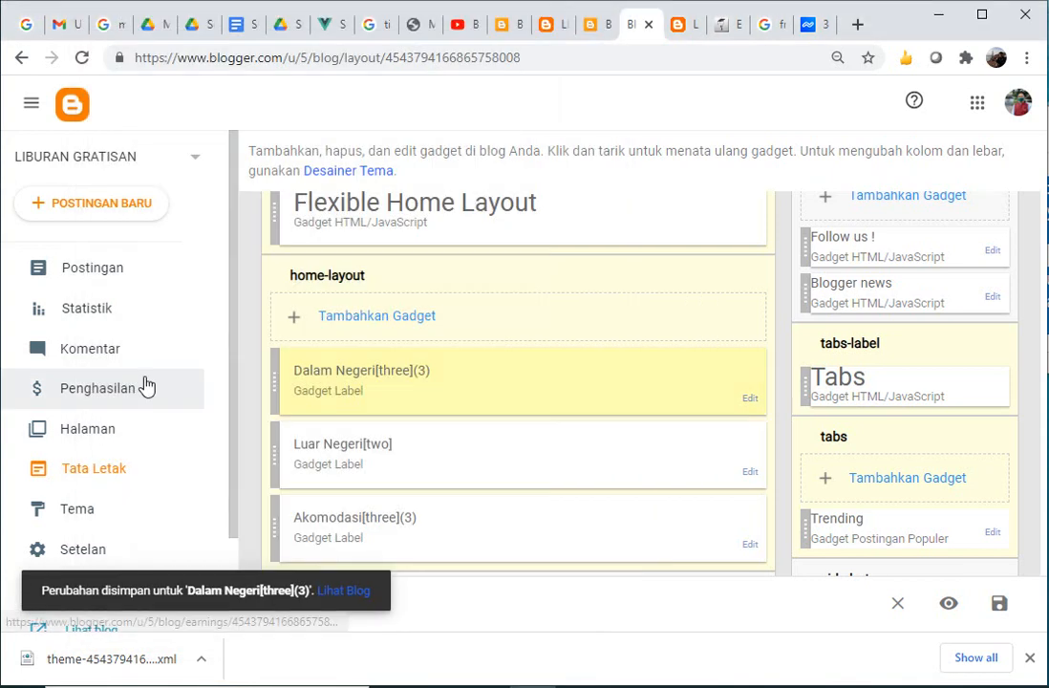
- Set the Luar Negeri[two] gadget to show the labels dluar and liburan instead of kegiatan, and save the gadget and the layout
{"action": "left_click", "coordinate": [750, 475]}
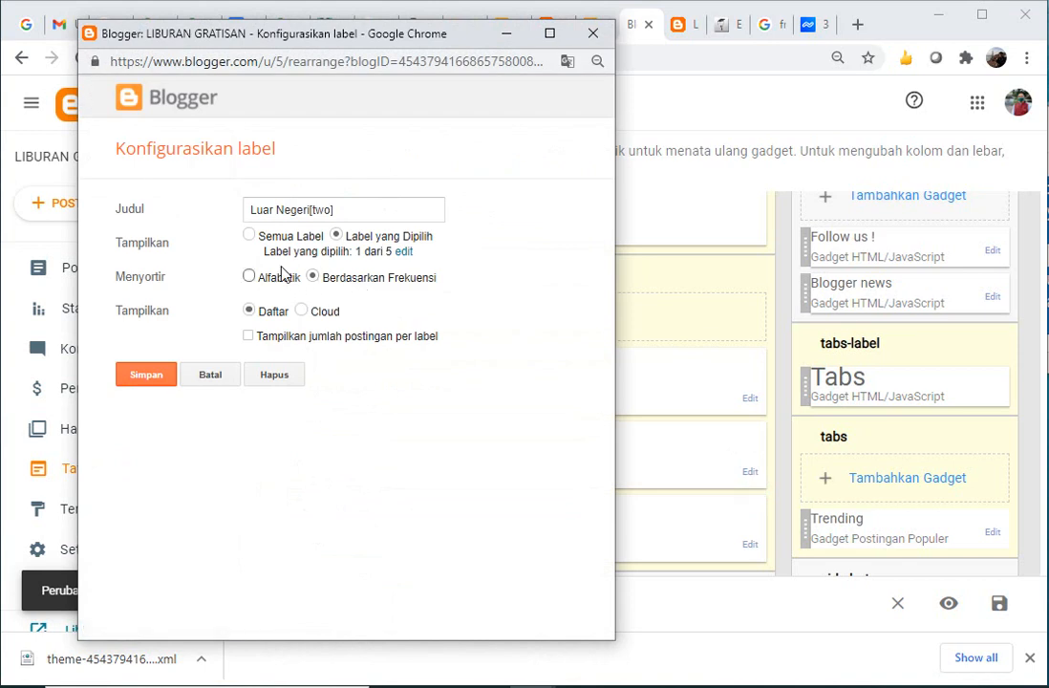
{"action": "left_click", "coordinate": [404, 253]}
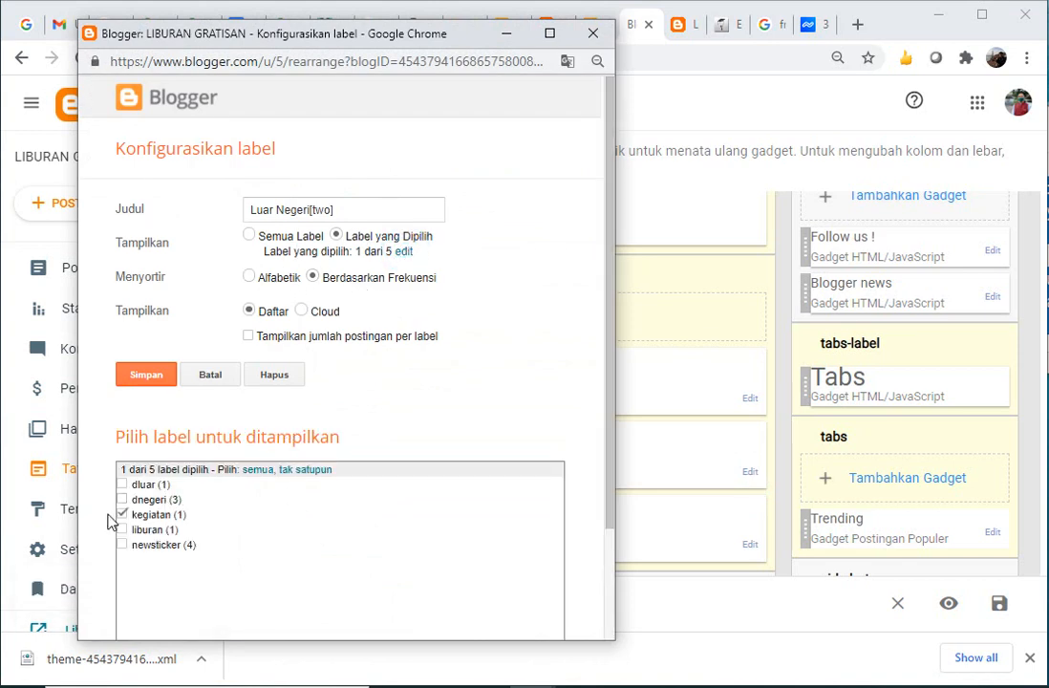
{"action": "left_click", "coordinate": [121, 485]}
{"action": "left_click", "coordinate": [122, 516]}
{"action": "left_click", "coordinate": [122, 531]}
{"action": "left_click", "coordinate": [146, 375]}
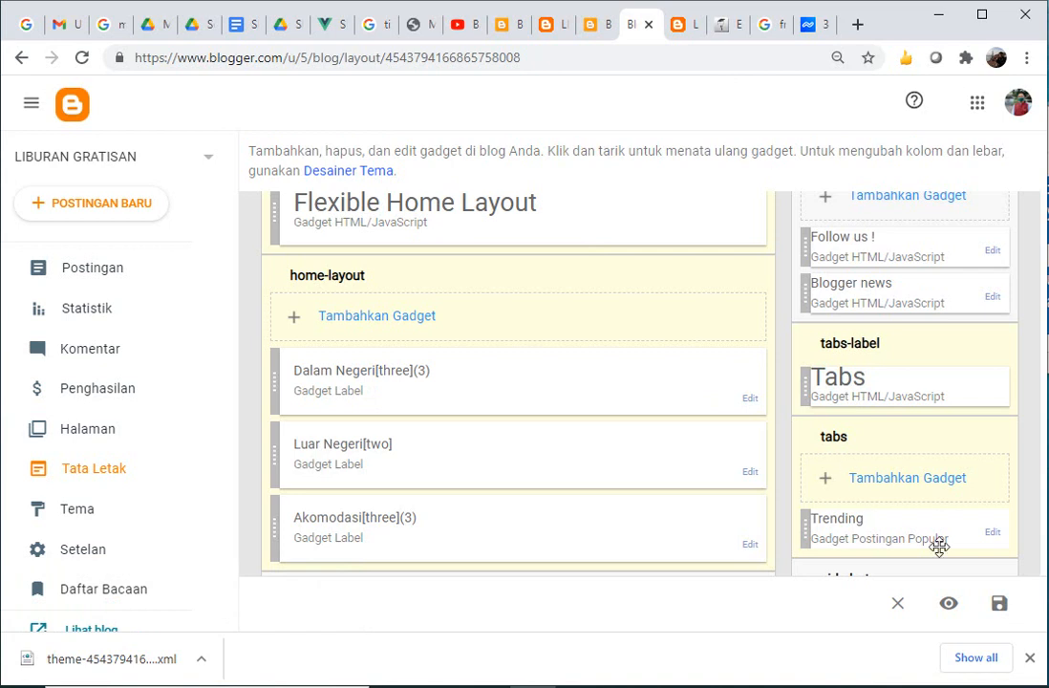
{"action": "left_click", "coordinate": [1000, 606]}
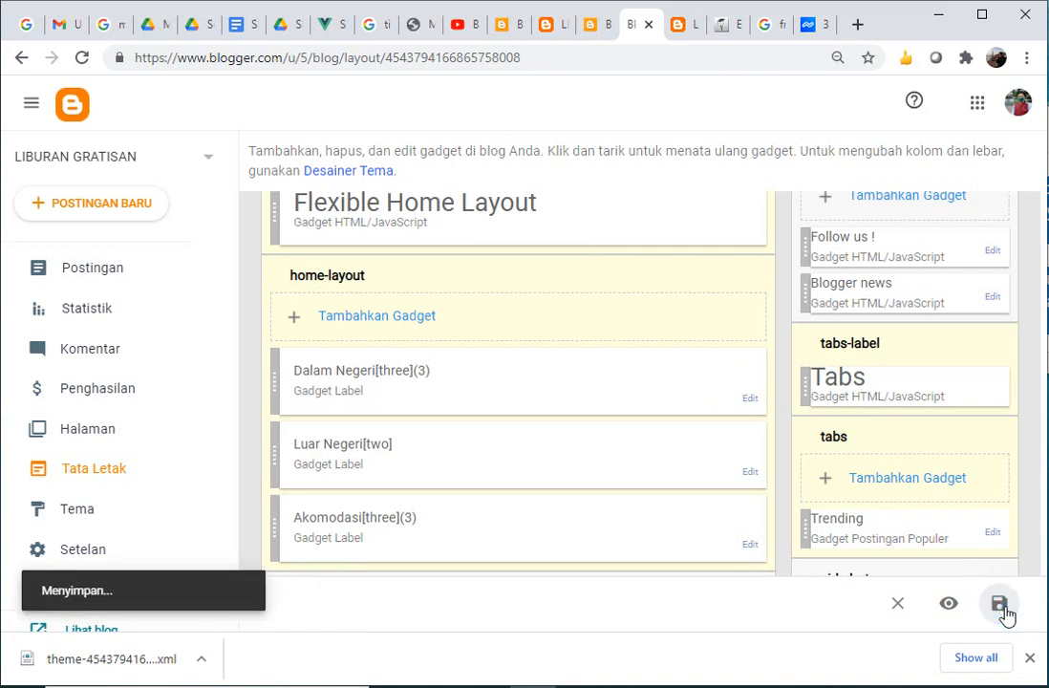
- Reload the public blog, reopen it from the Blogger dashboard and examine the home page for the post sections
{"action": "left_click", "coordinate": [682, 35]}
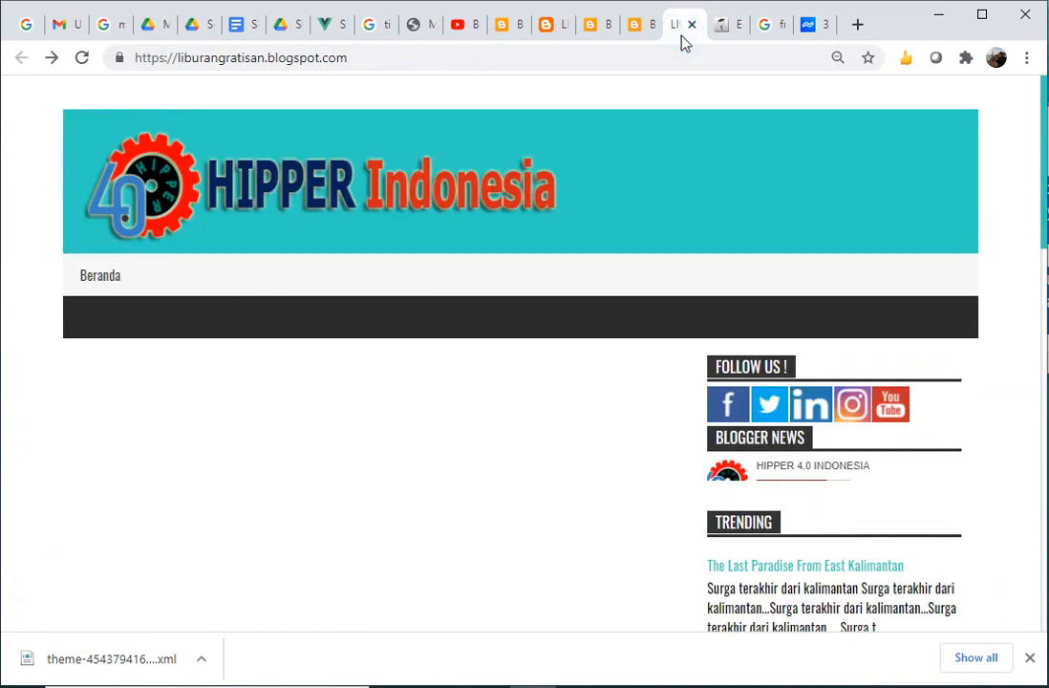
{"action": "left_click", "coordinate": [83, 60]}
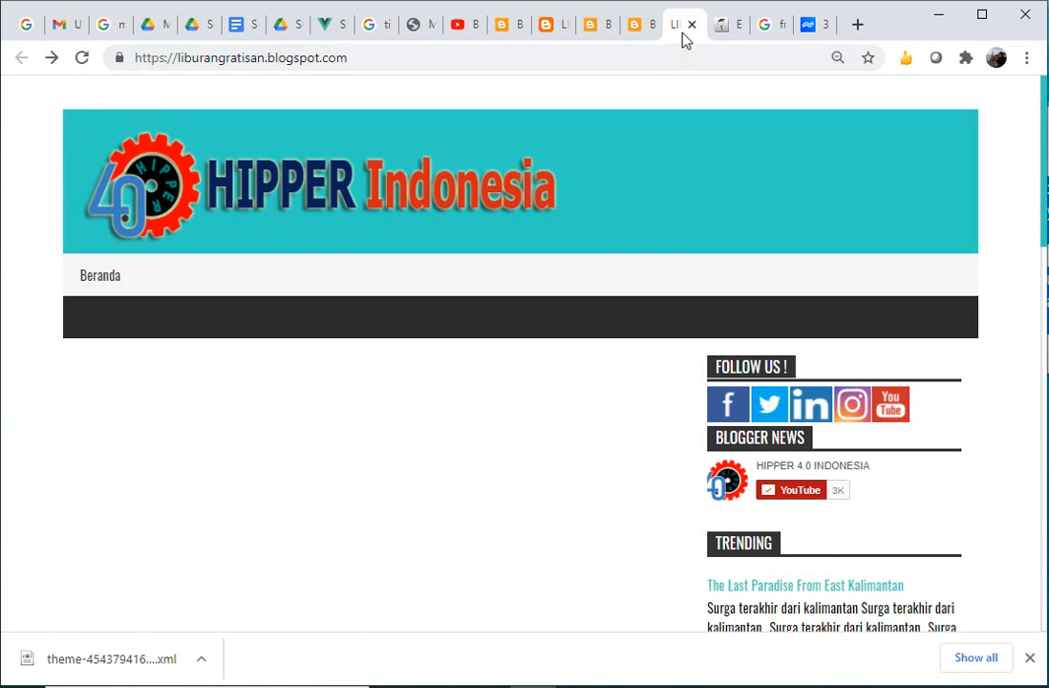
{"action": "left_click", "coordinate": [646, 31]}
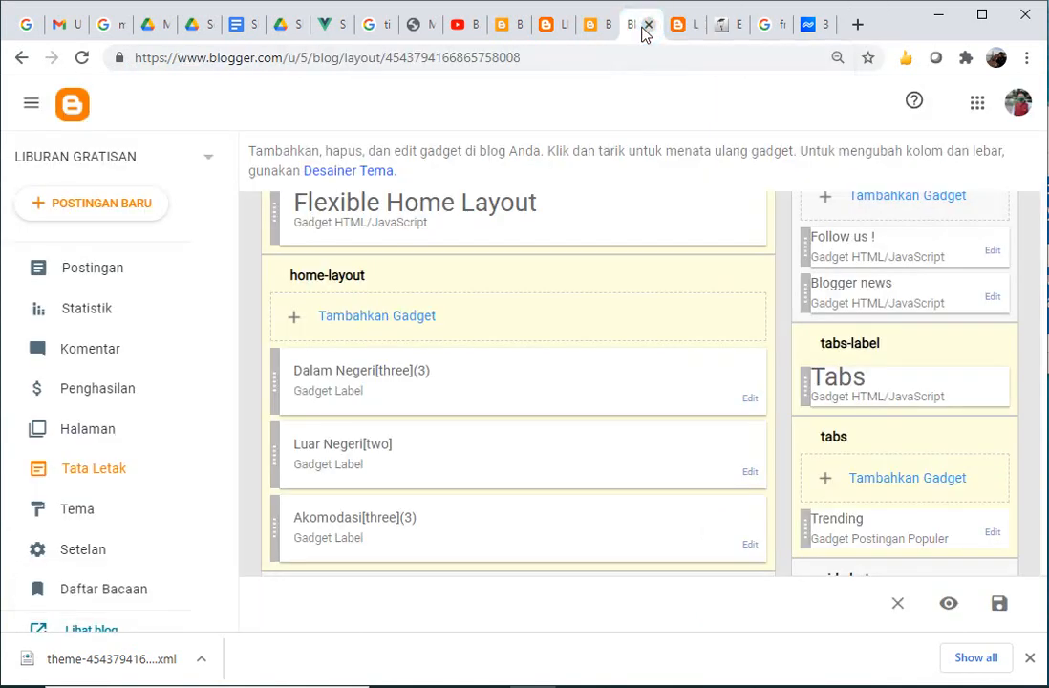
{"action": "left_click", "coordinate": [93, 631]}
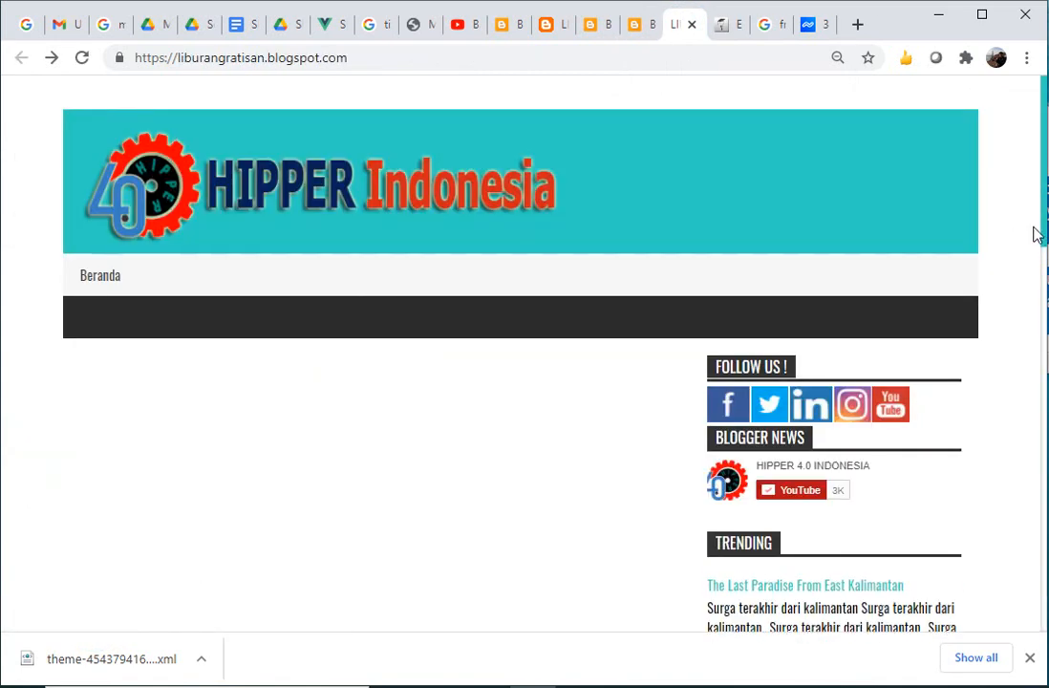
{"action": "left_click_drag", "start_coordinate": [1045, 227], "coordinate": [1044, 337]}
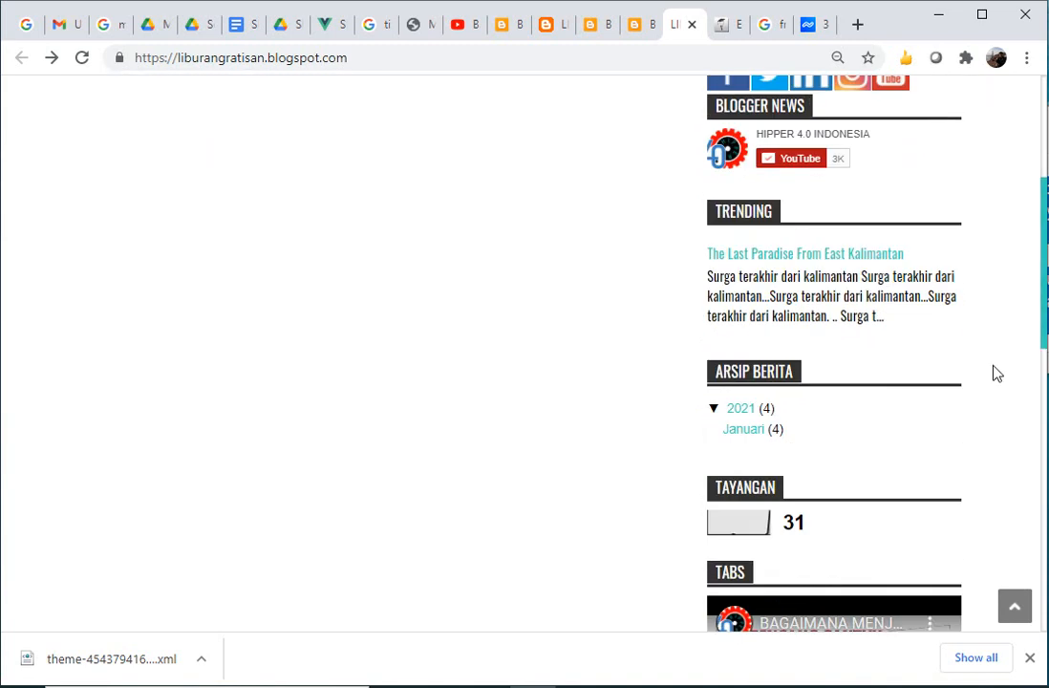
- Open the Januari 2021 archive from Arsip Berita and look through its posts
{"action": "left_click", "coordinate": [746, 438]}
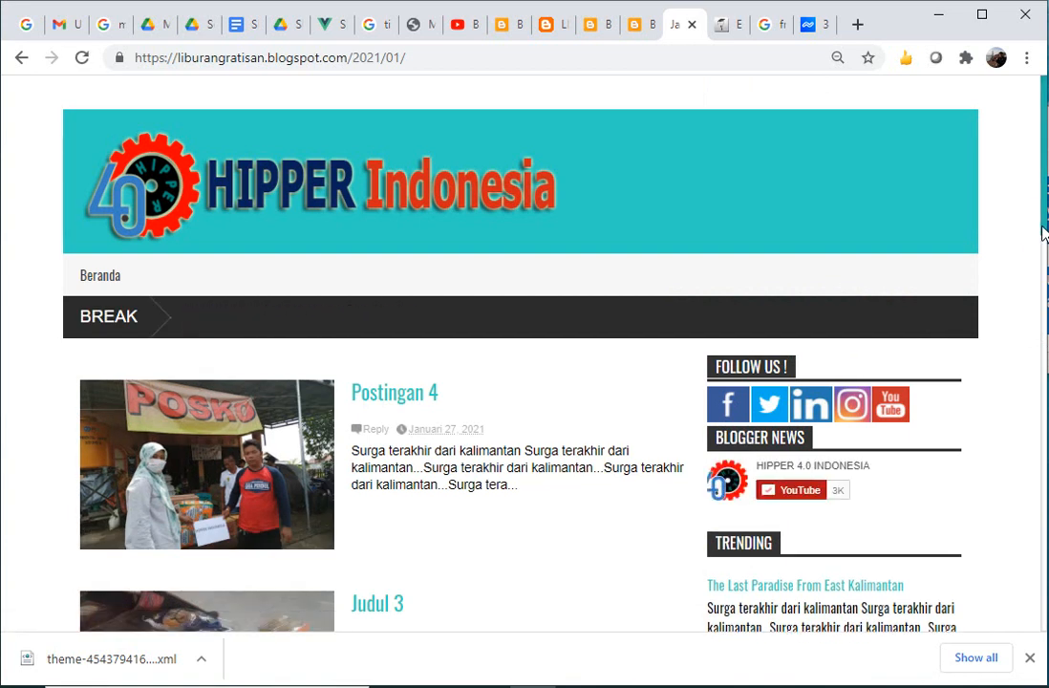
{"action": "scroll", "coordinate": [1042, 231], "scroll_direction": "down", "scroll_amount": 6}
{"action": "left_click_drag", "start_coordinate": [1044, 395], "coordinate": [1044, 231]}
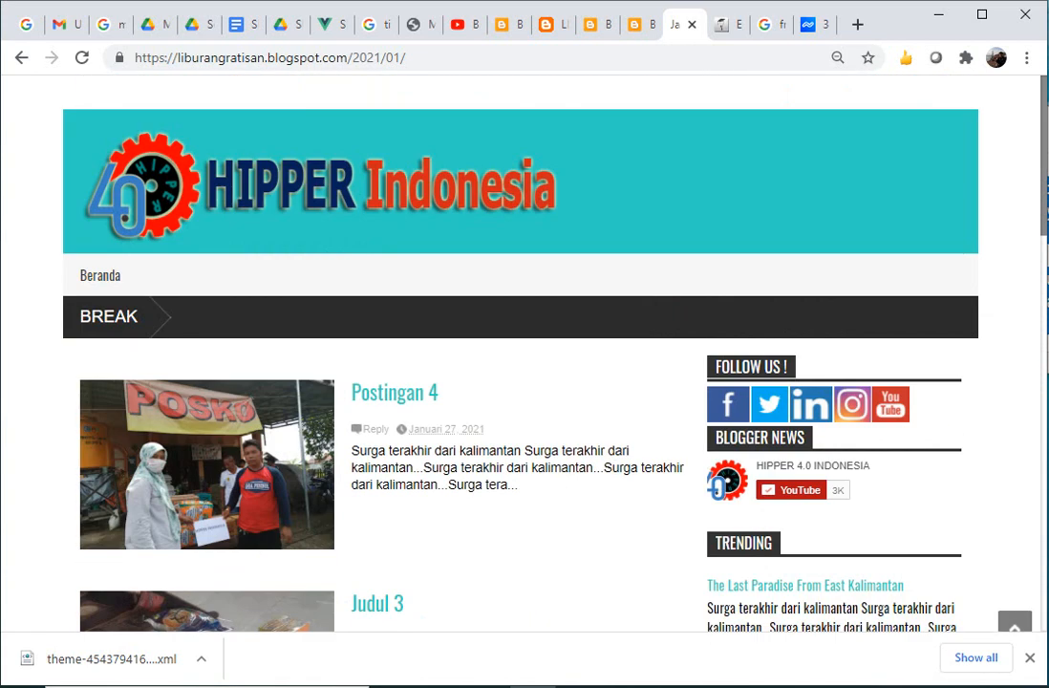
- Remove /2021/01/ from the blog address and load the home page
{"action": "left_click", "coordinate": [433, 57]}
{"action": "left_click_drag", "start_coordinate": [433, 57], "coordinate": [352, 57]}
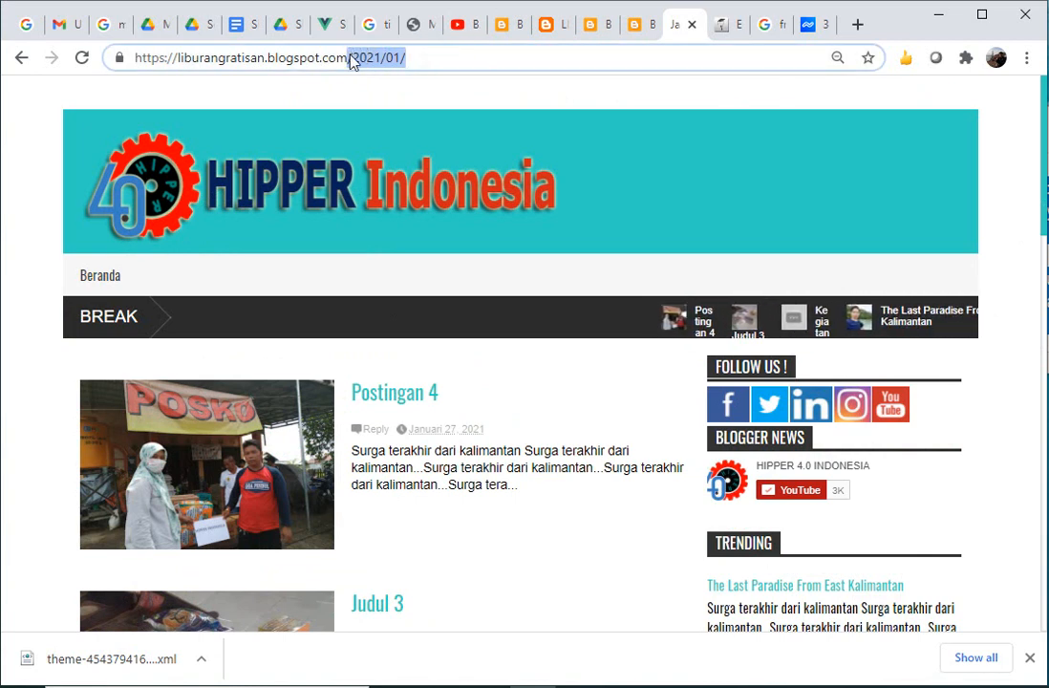
{"action": "key", "text": "BackSpace"}
{"action": "key", "text": "Return"}
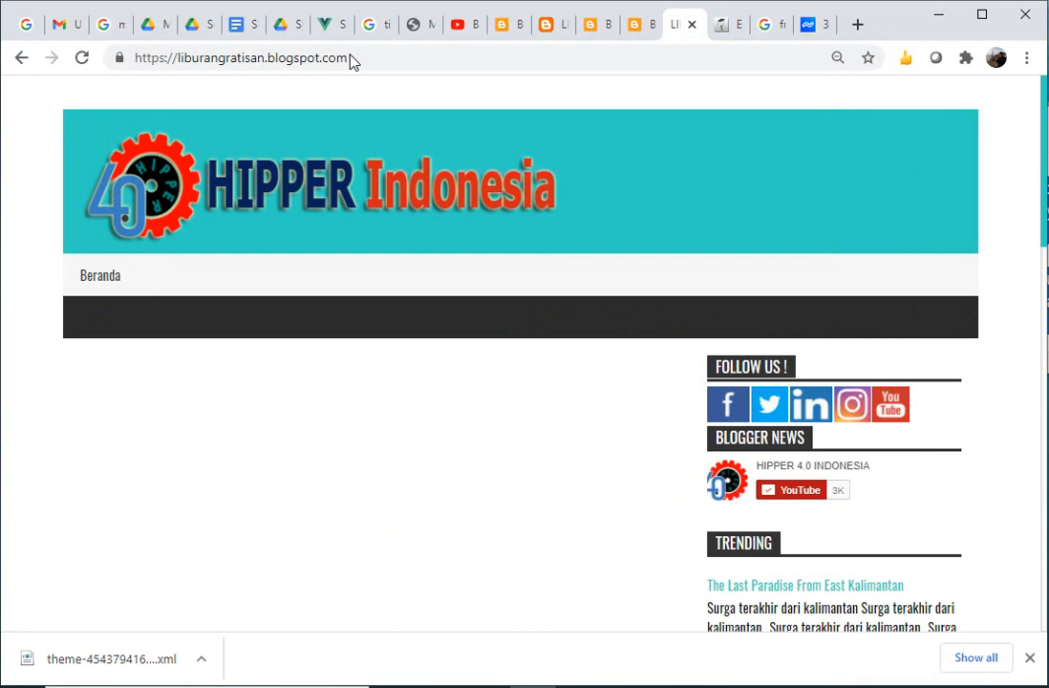
- Return to the Blogger layout editor and save the layout arrangement again
{"action": "left_click", "coordinate": [639, 28]}
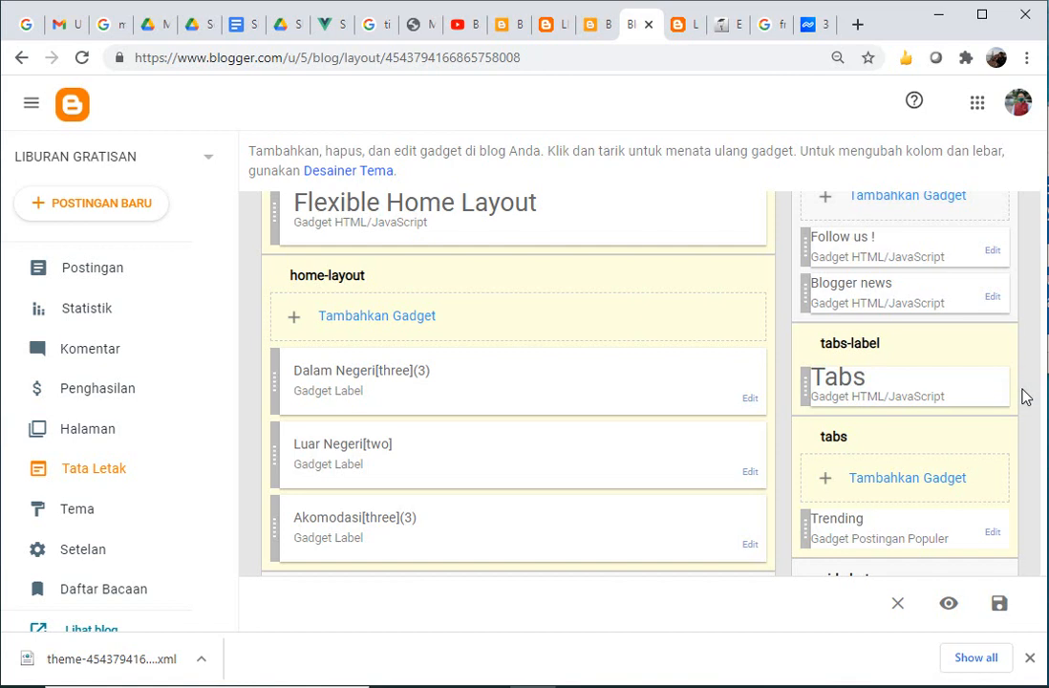
{"action": "left_click", "coordinate": [1000, 604]}
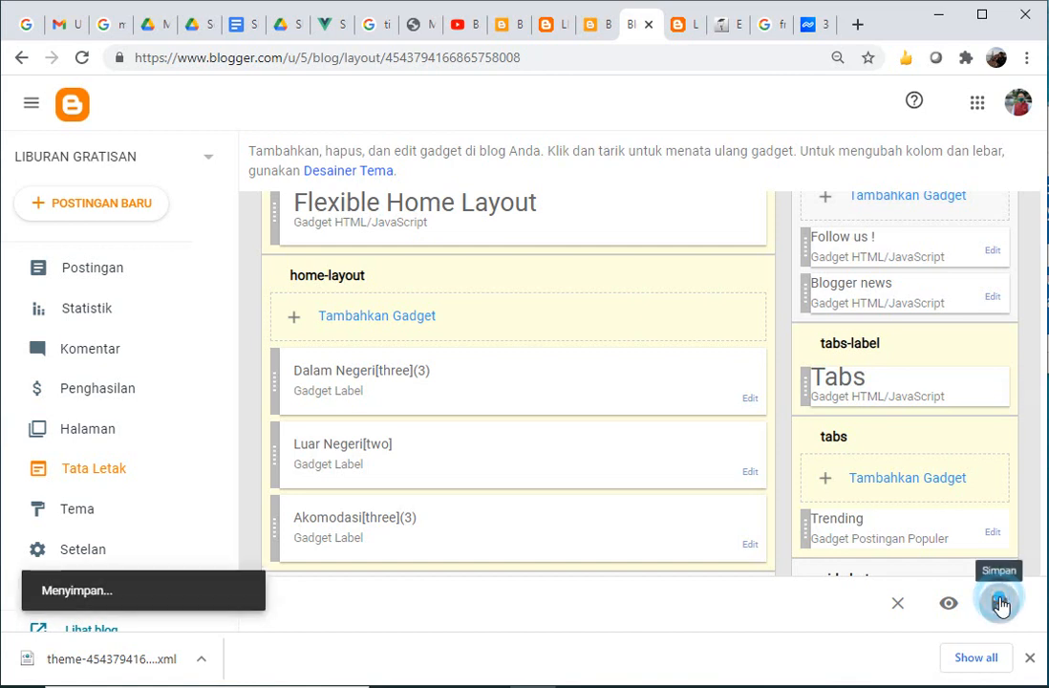
{"action": "left_click", "coordinate": [1024, 475]}
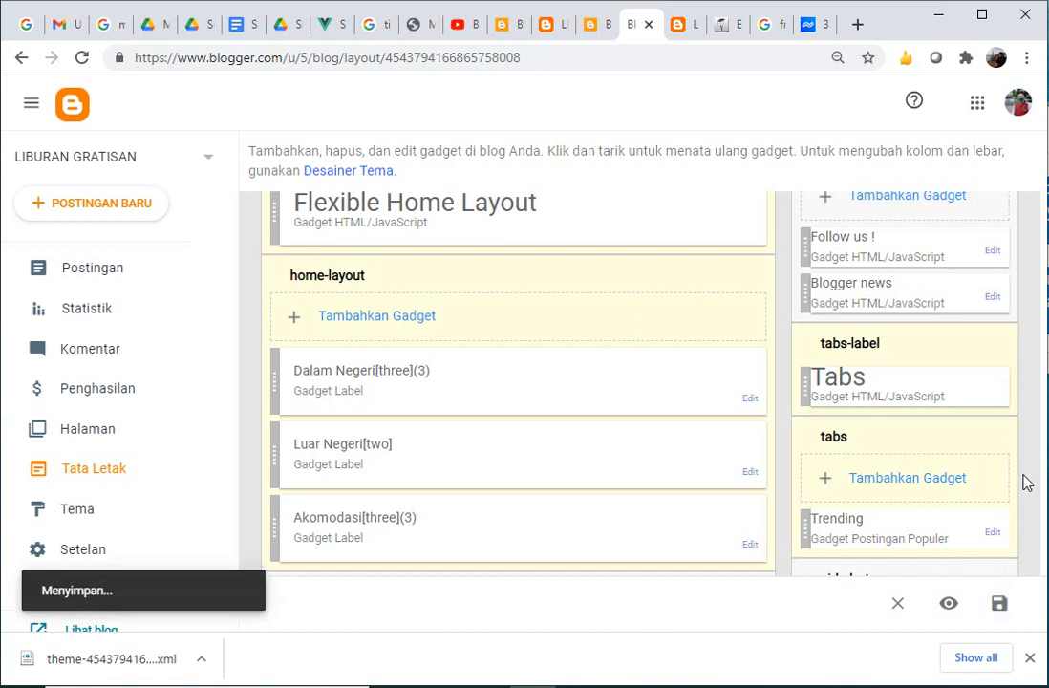
- Delete the Tabs HTML/JavaScript gadget from the side-bot section and confirm its removal
{"action": "scroll", "coordinate": [1024, 483], "scroll_direction": "down", "scroll_amount": 5}
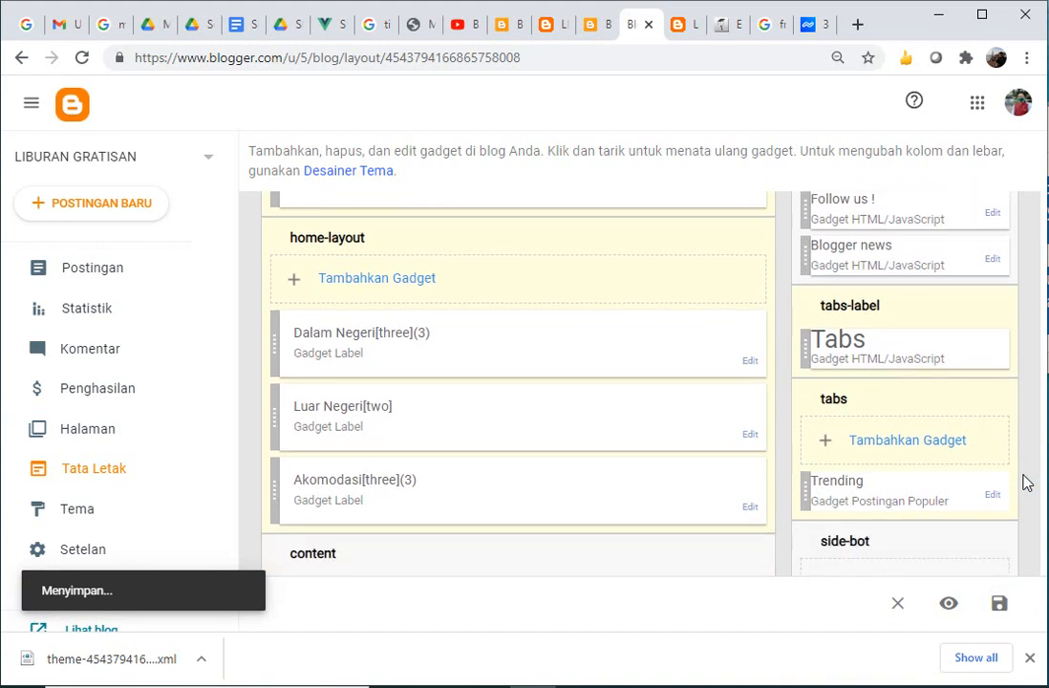
{"action": "scroll", "coordinate": [1026, 483], "scroll_direction": "down", "scroll_amount": 2}
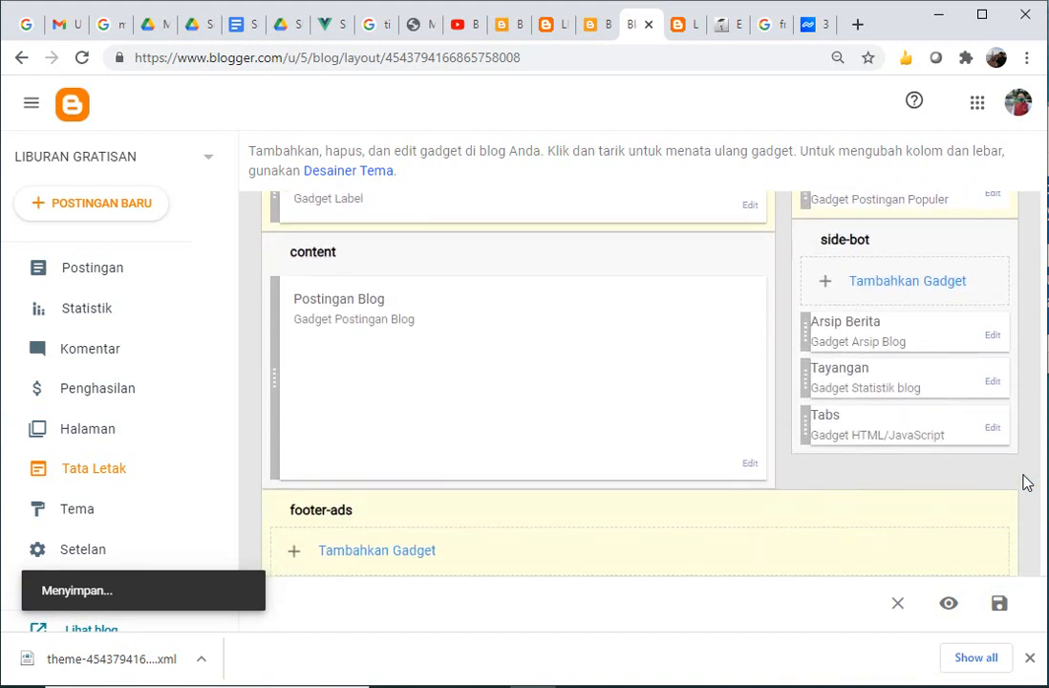
{"action": "scroll", "coordinate": [1026, 483], "scroll_direction": "down", "scroll_amount": 1}
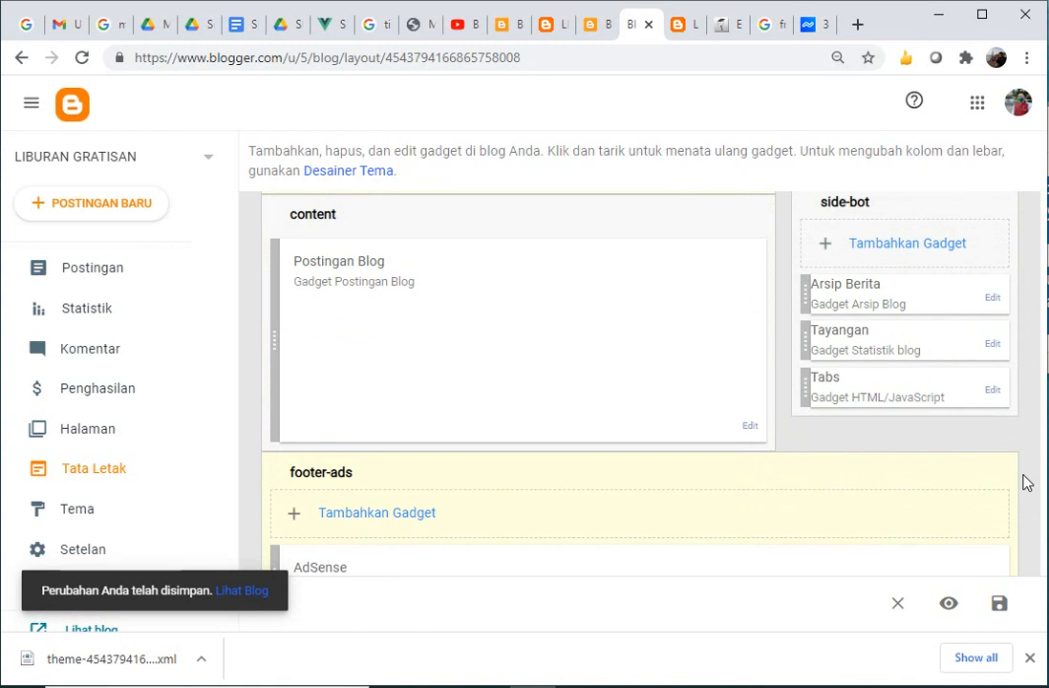
{"action": "left_click", "coordinate": [992, 392]}
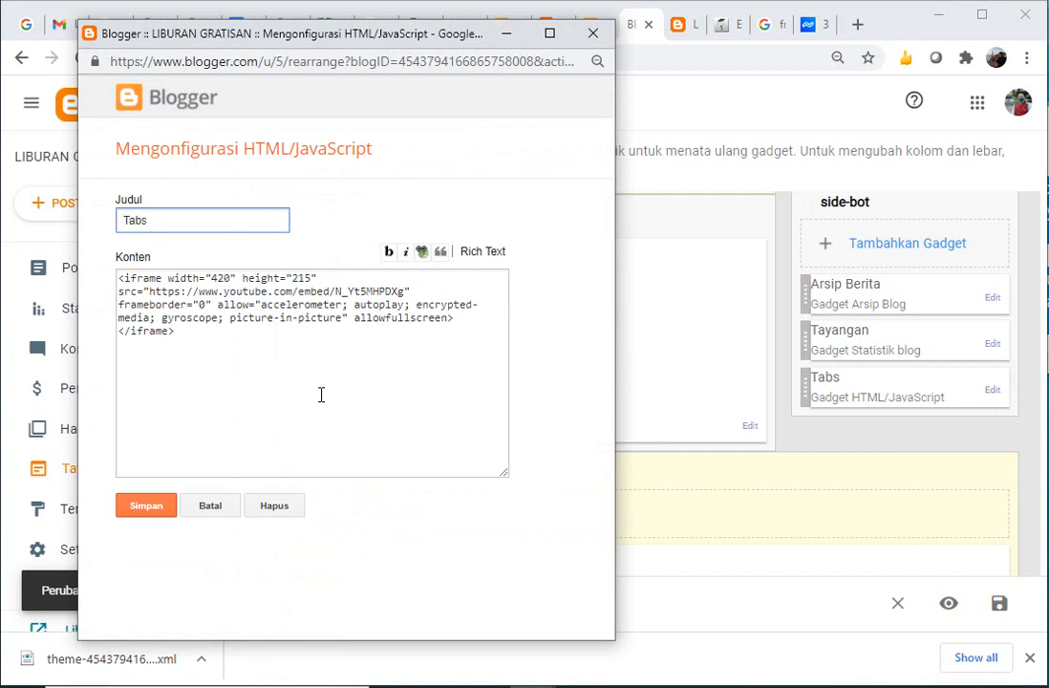
{"action": "left_click", "coordinate": [258, 510]}
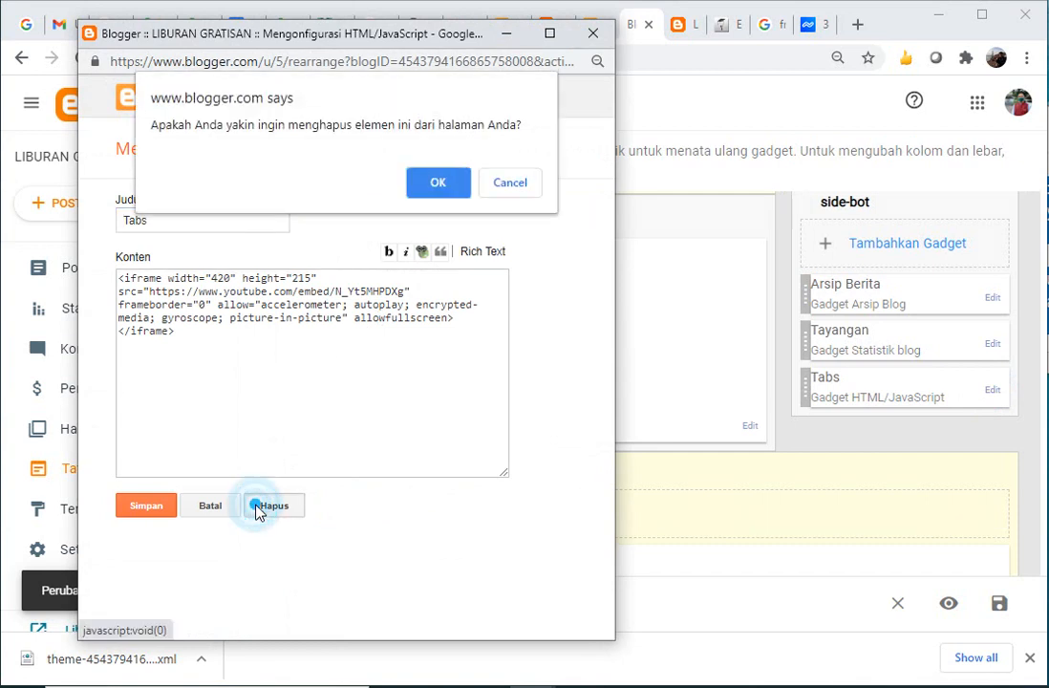
{"action": "left_click", "coordinate": [438, 194]}
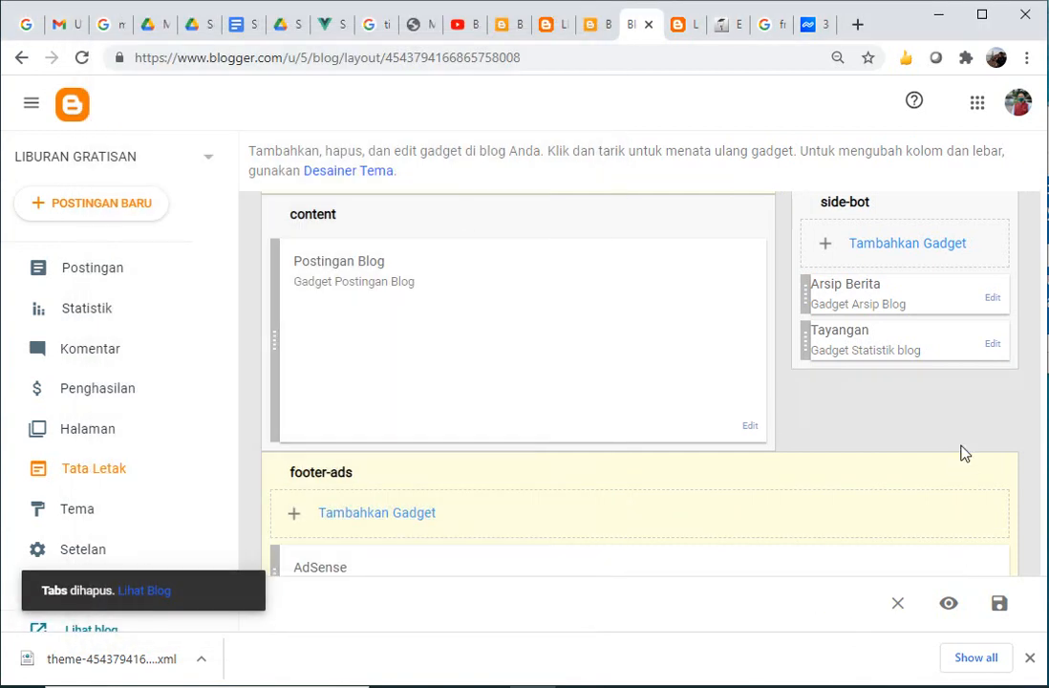
- Delete the Jurnal Pendidikan link list gadget from the sub-menu section, confirm its removal, and save the layout arrangement
{"action": "scroll", "coordinate": [909, 413], "scroll_direction": "down", "scroll_amount": 2}
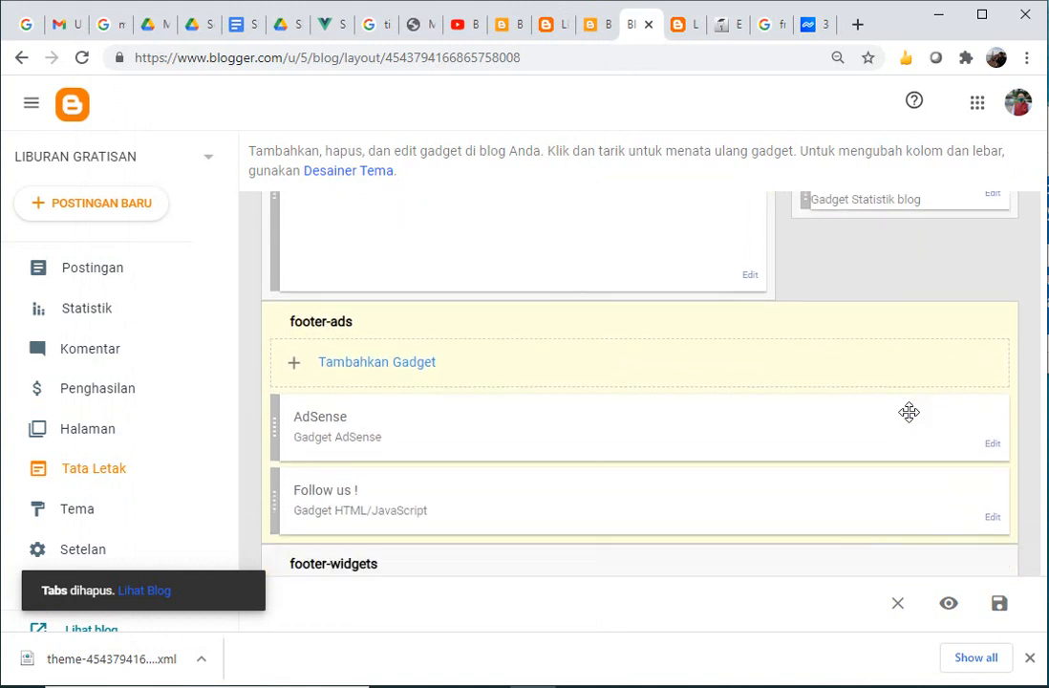
{"action": "scroll", "coordinate": [908, 412], "scroll_direction": "down", "scroll_amount": 2}
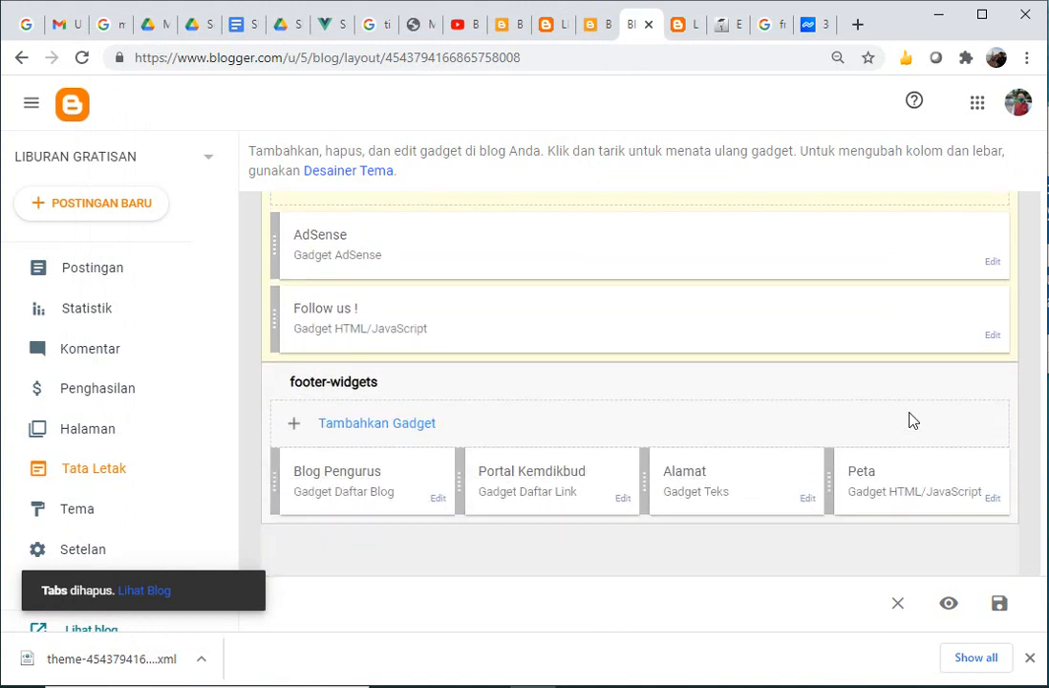
{"action": "scroll", "coordinate": [909, 419], "scroll_direction": "up", "scroll_amount": 10}
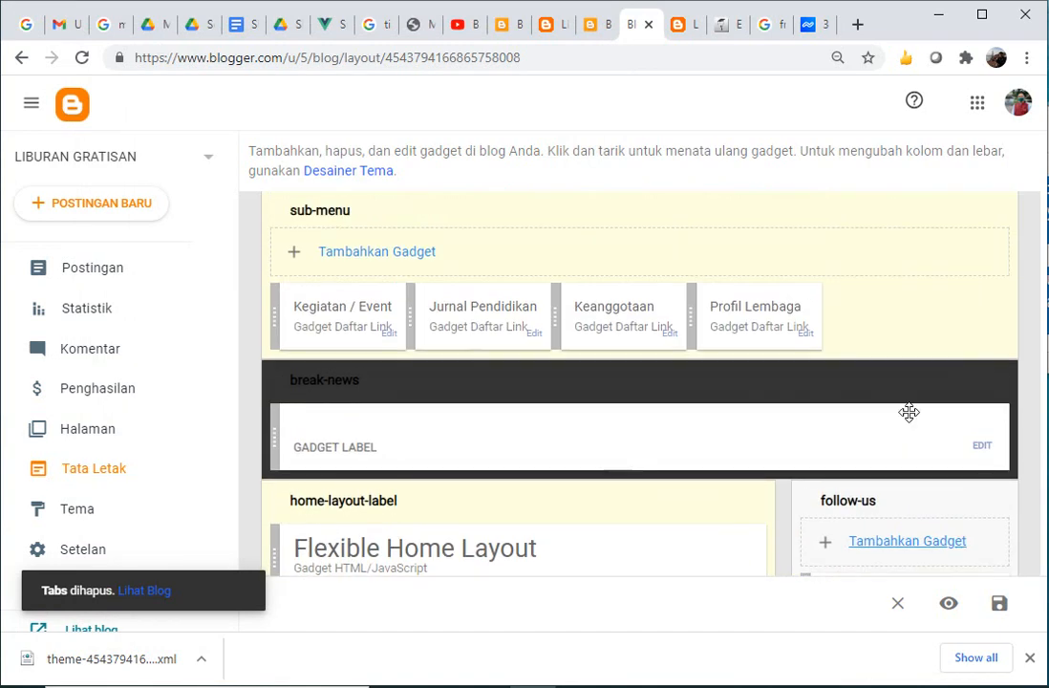
{"action": "scroll", "coordinate": [909, 413], "scroll_direction": "up", "scroll_amount": 1}
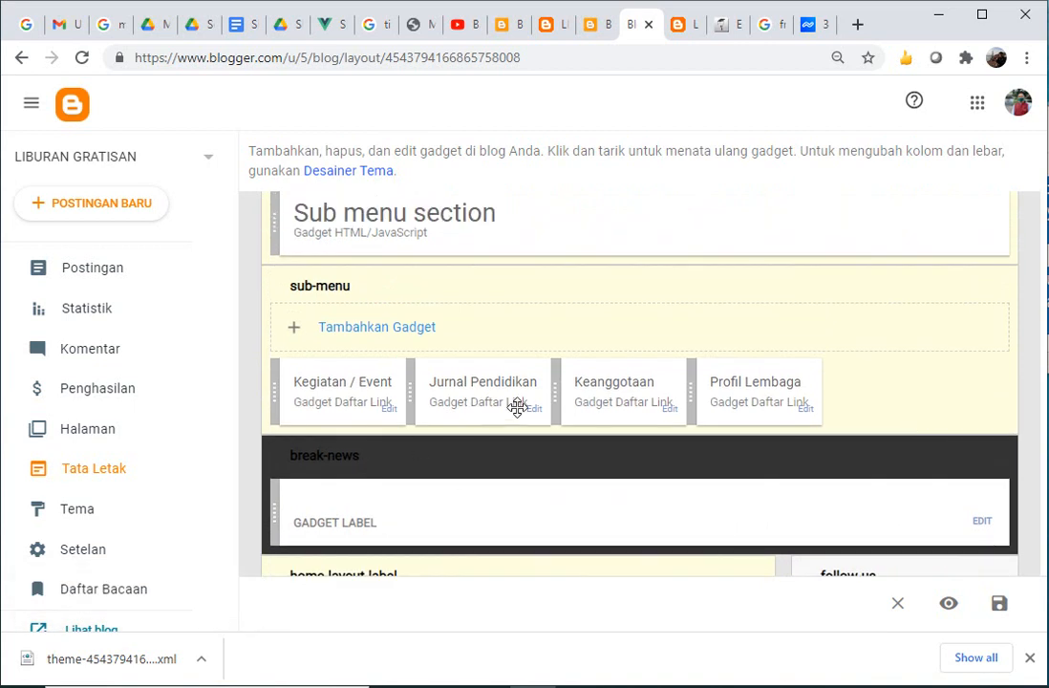
{"action": "left_click", "coordinate": [534, 411]}
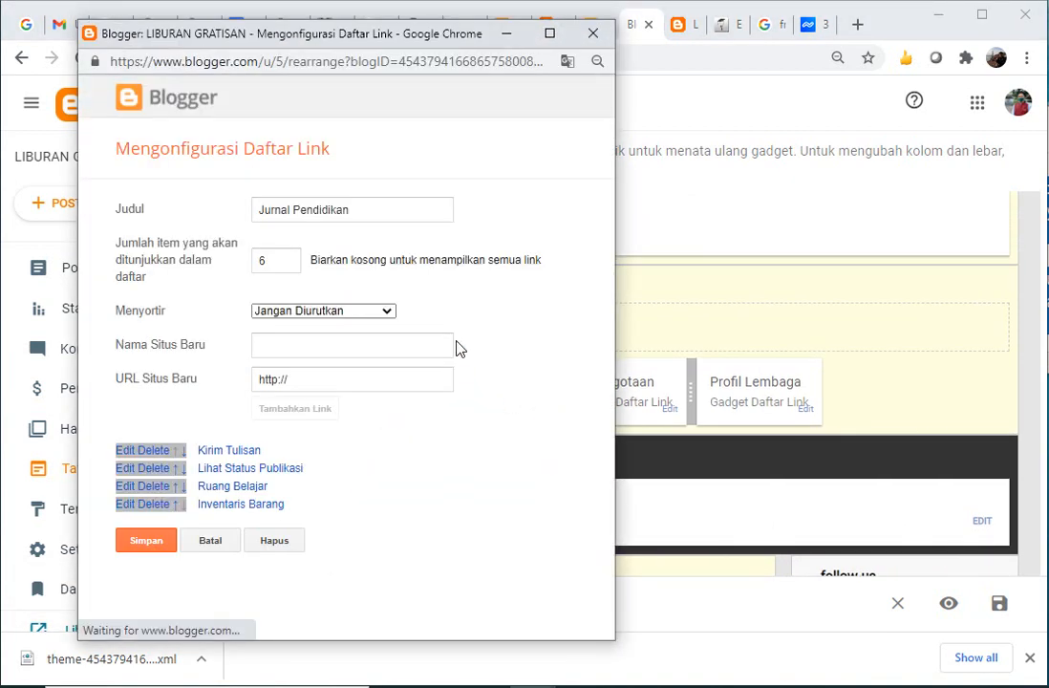
{"action": "left_click", "coordinate": [270, 543]}
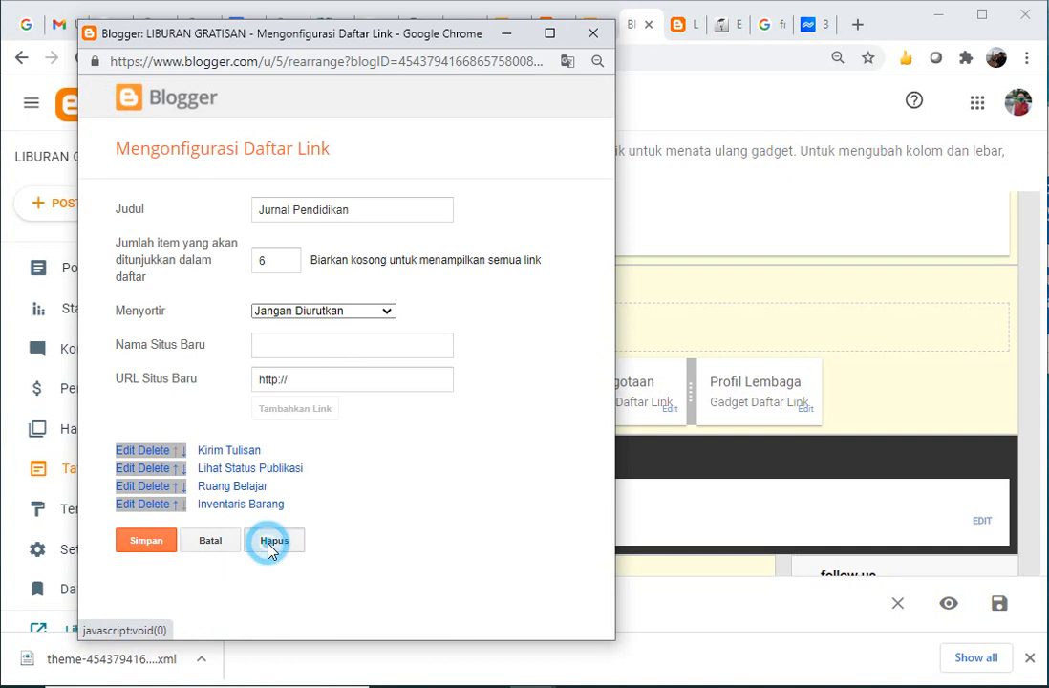
{"action": "left_click", "coordinate": [438, 183]}
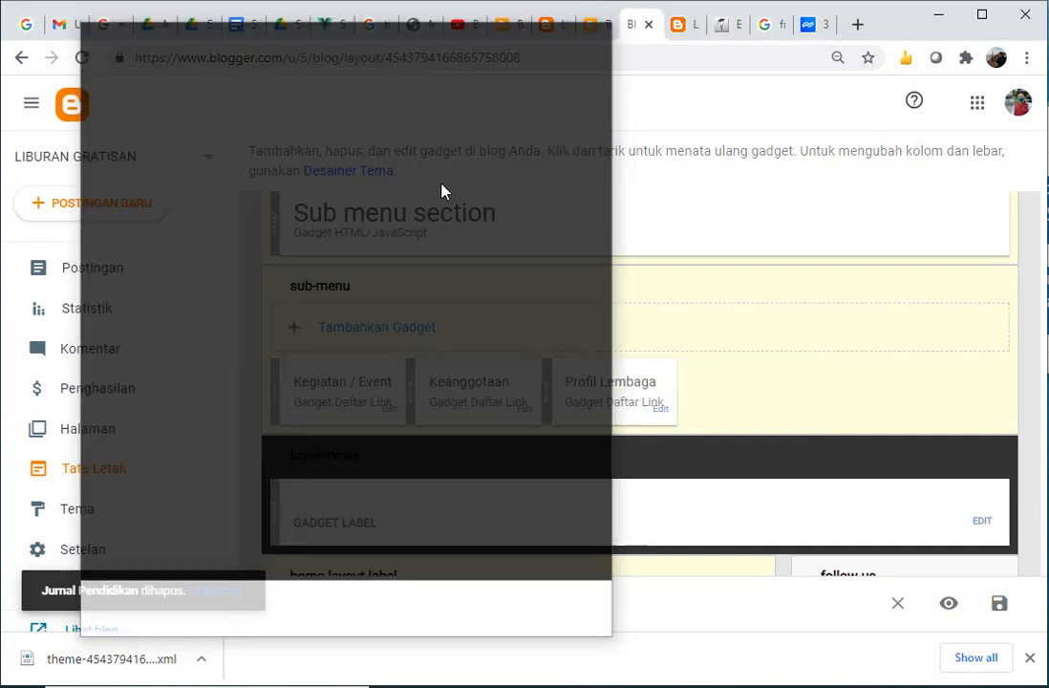
{"action": "left_click", "coordinate": [602, 268]}
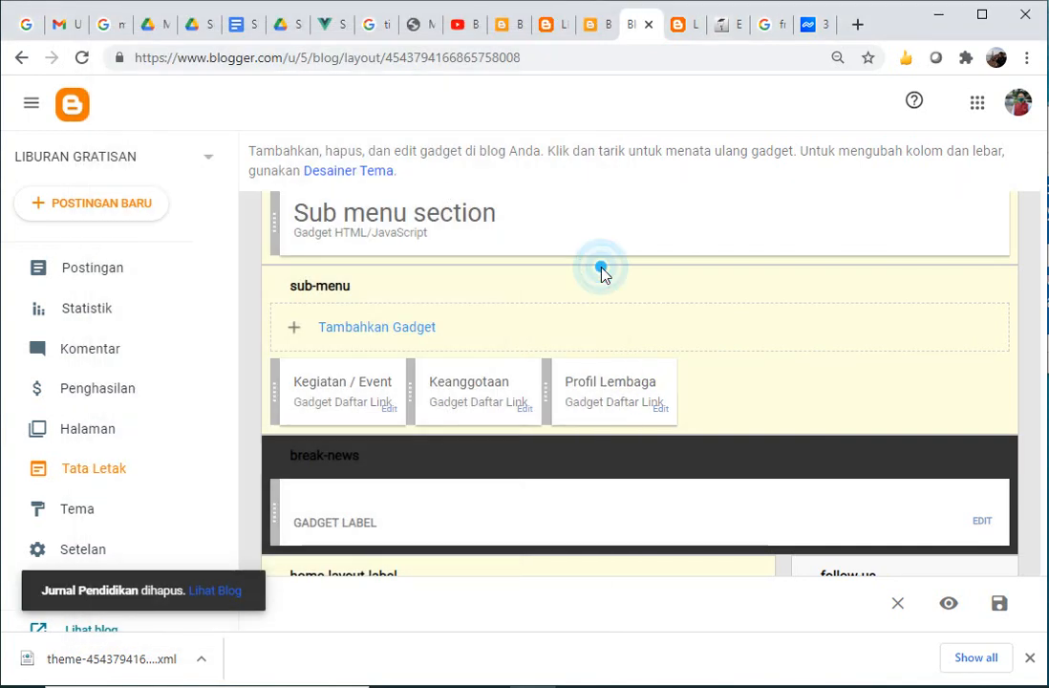
{"action": "left_click", "coordinate": [998, 603]}
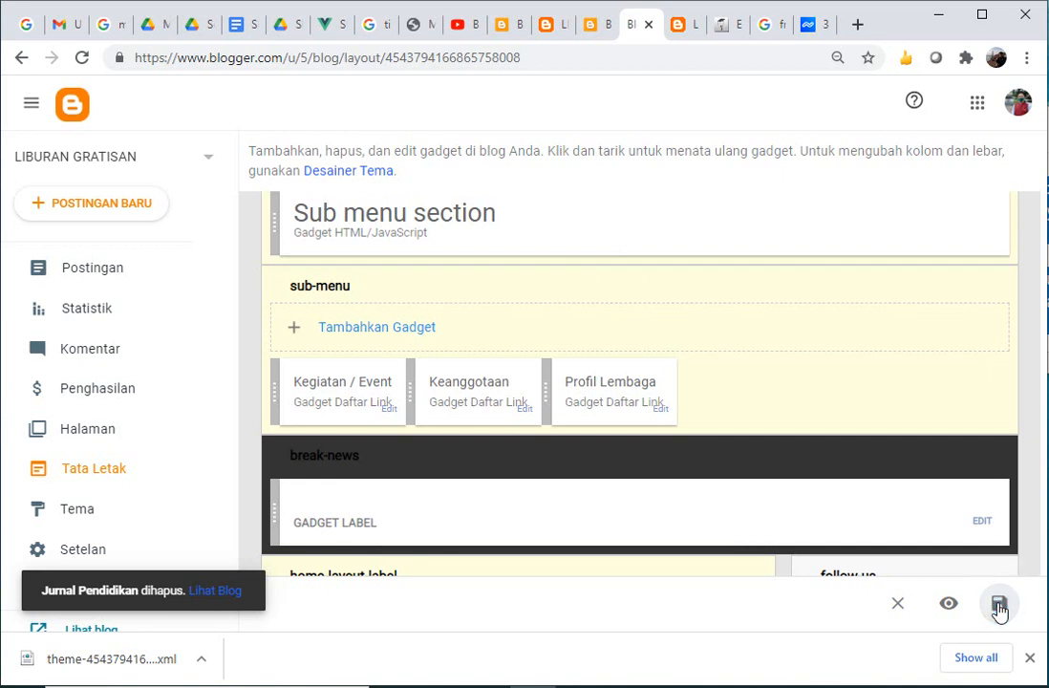
- Switch to the liburangratisan.blogspot.com home page and reload it to check the menu, breaking news bar and content area
{"action": "left_click", "coordinate": [682, 29]}
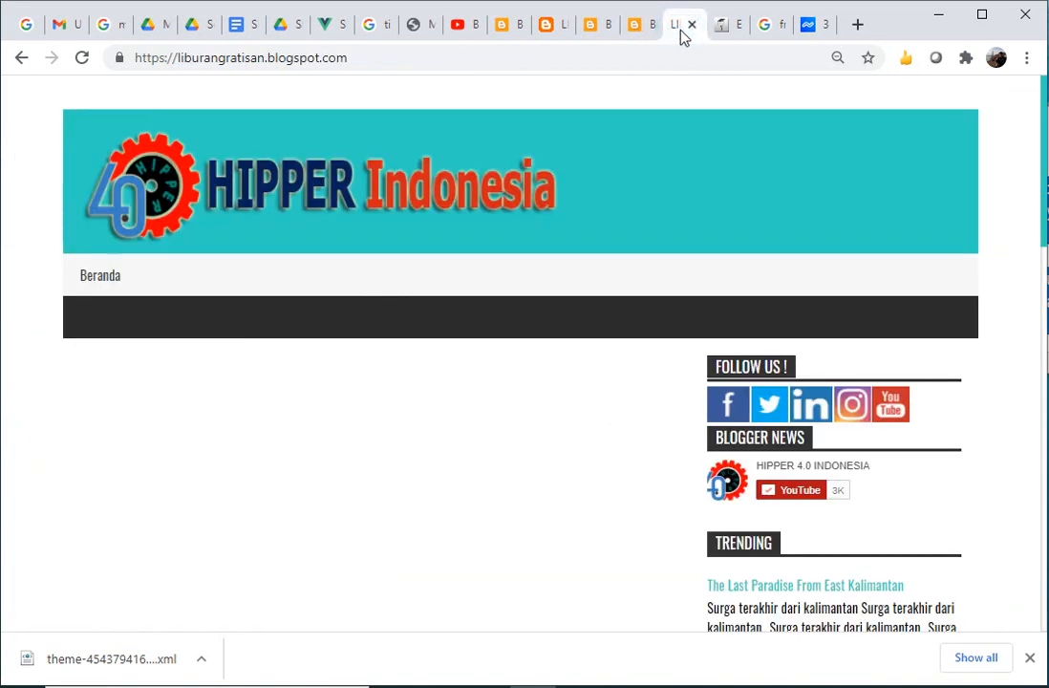
{"action": "left_click", "coordinate": [540, 56]}
{"action": "key", "text": "Return"}
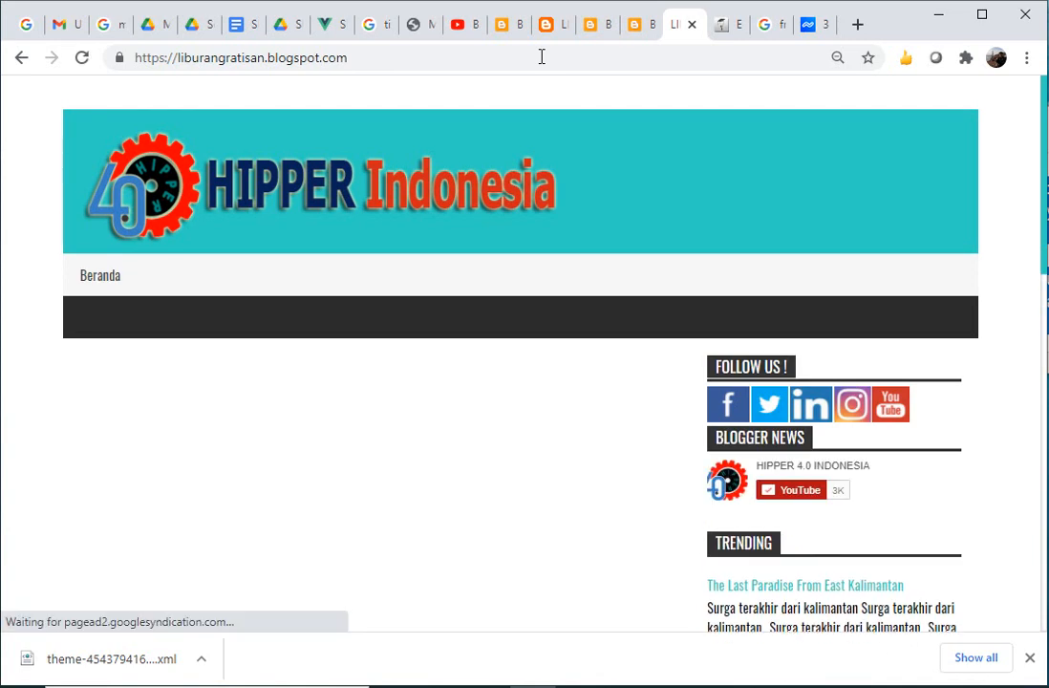
{"action": "left_click", "coordinate": [89, 323]}
{"action": "left_click", "coordinate": [185, 419]}
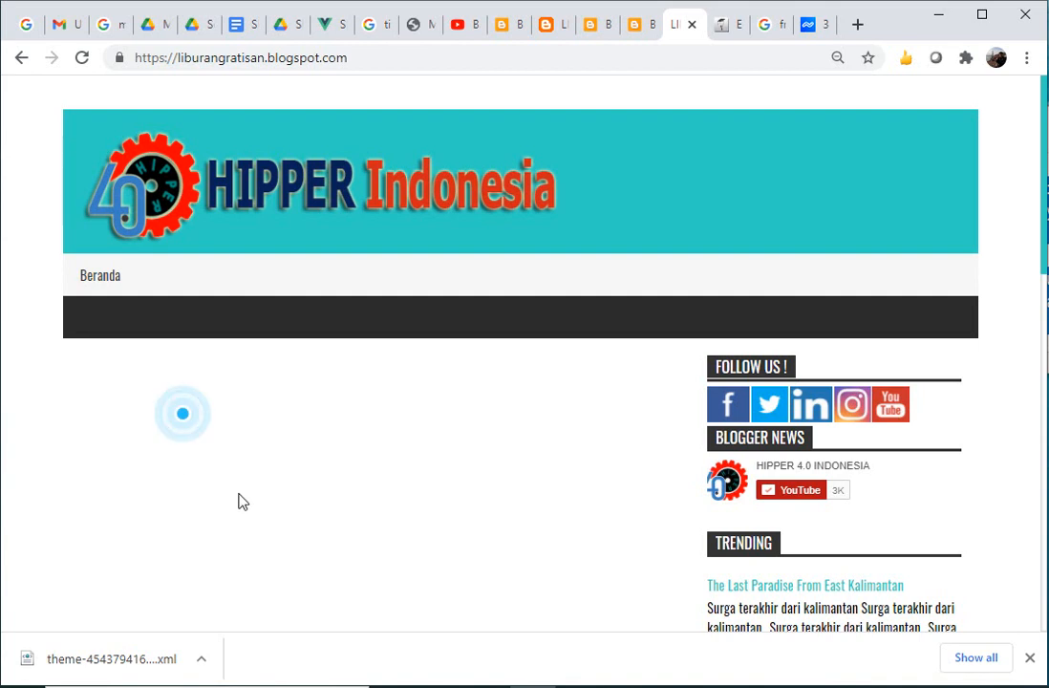
{"action": "left_click", "coordinate": [371, 53]}
{"action": "key", "text": "Return"}
- View the published Postingan 4 from the Blogger posts list, look through its page, and open the related post Kegiatan 2
{"action": "left_click", "coordinate": [639, 29]}
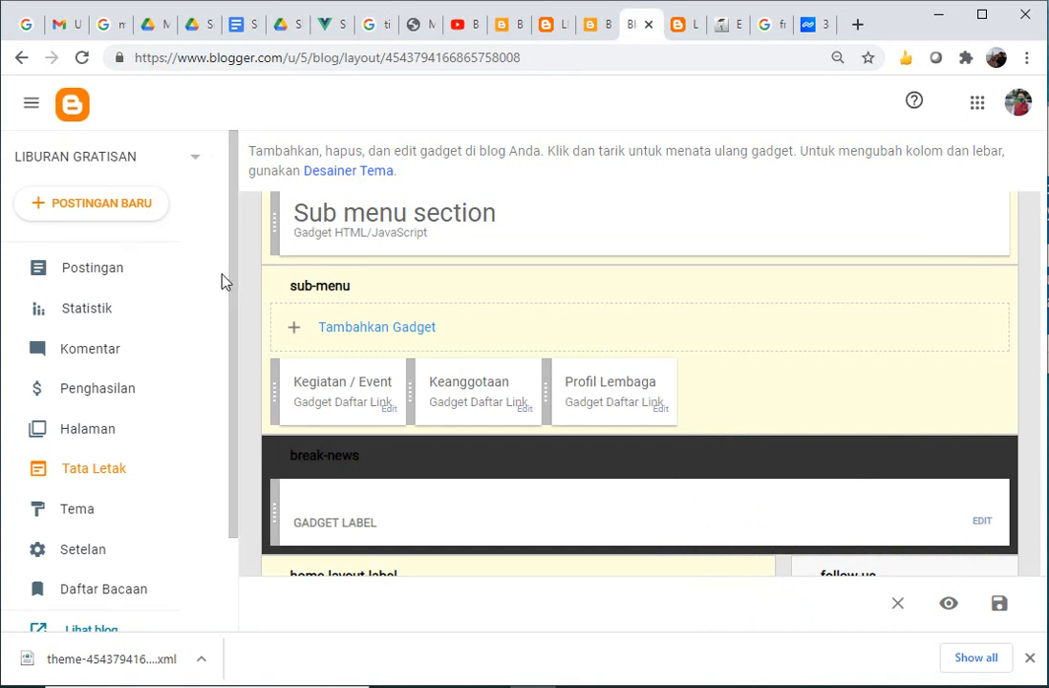
{"action": "left_click", "coordinate": [94, 272]}
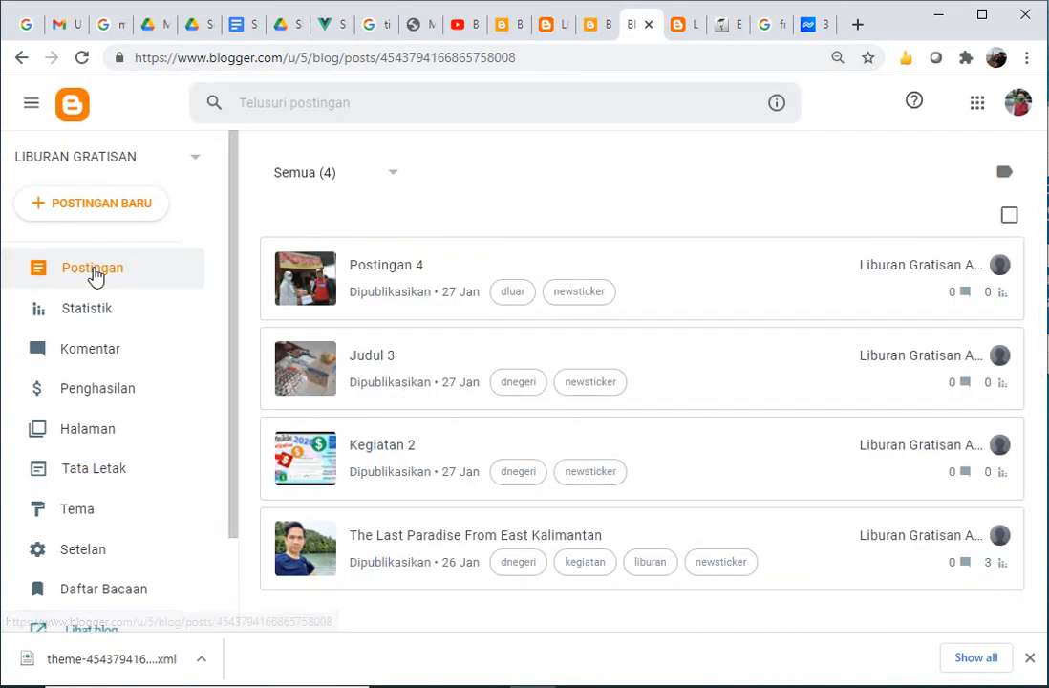
{"action": "mouse_move", "coordinate": [724, 307]}
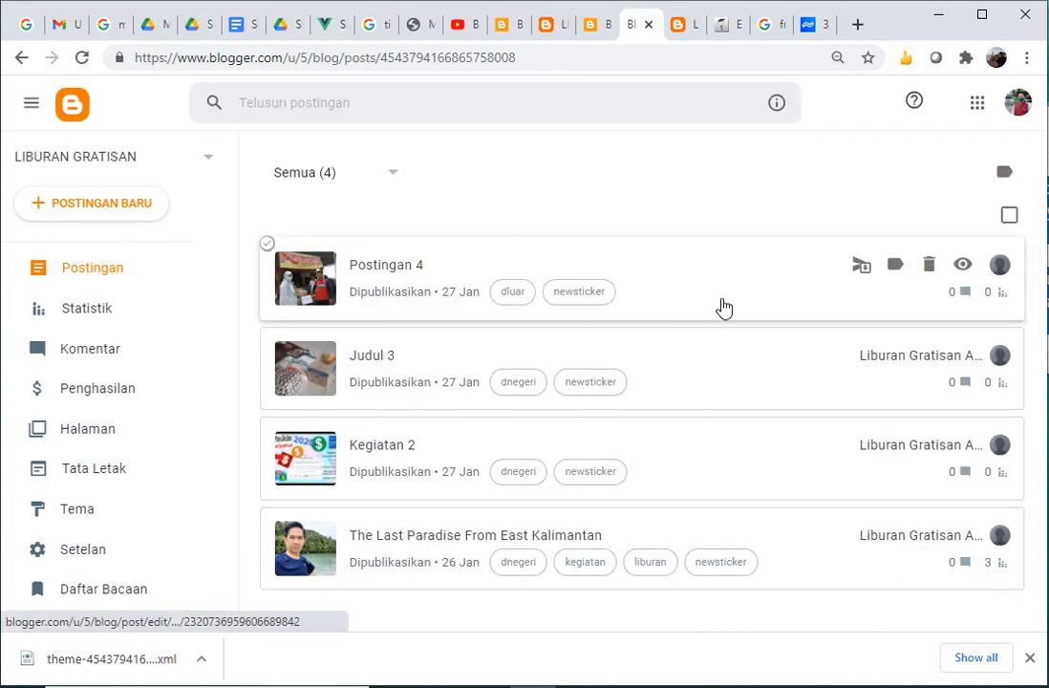
{"action": "left_click", "coordinate": [963, 266]}
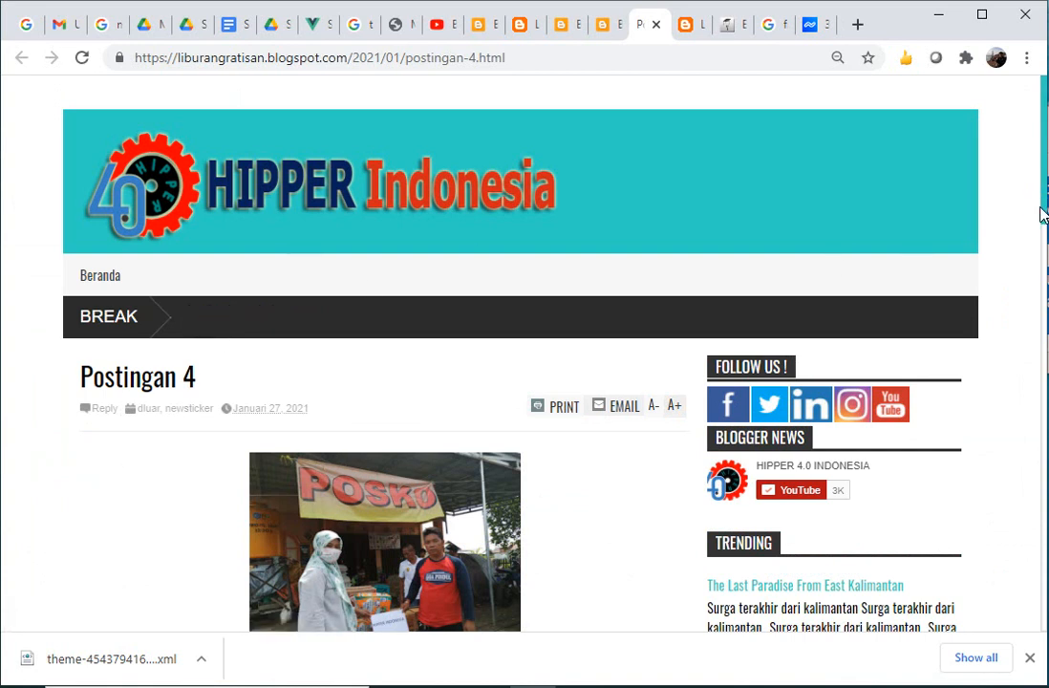
{"action": "left_click_drag", "start_coordinate": [1042, 215], "coordinate": [1041, 364]}
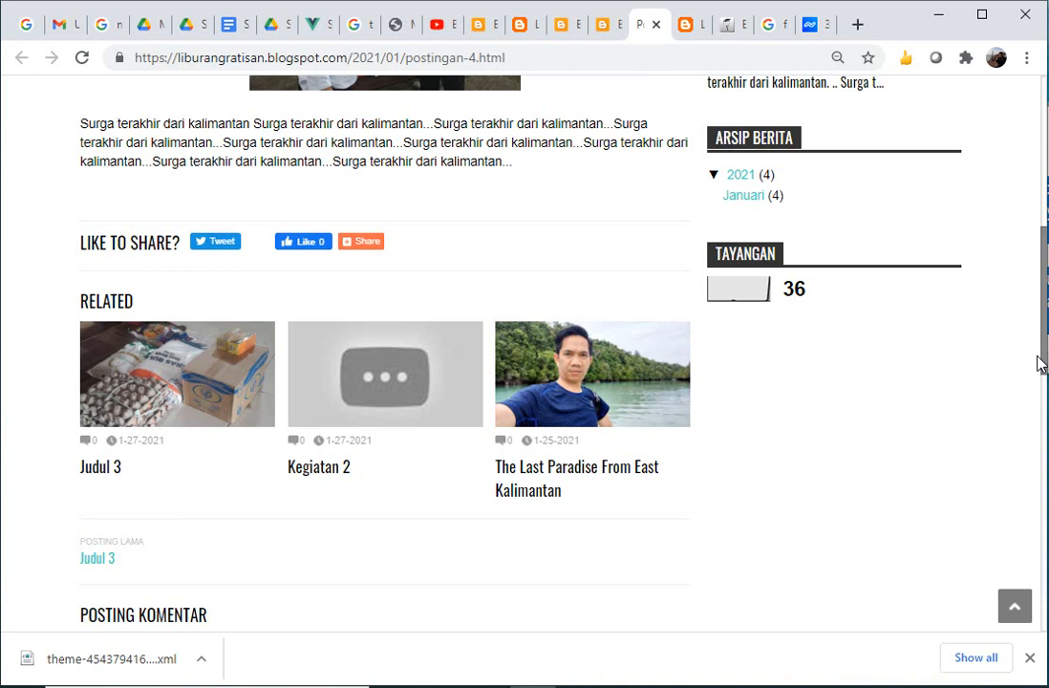
{"action": "mouse_move", "coordinate": [1042, 364]}
{"action": "left_mouse_down"}
{"action": "mouse_move", "coordinate": [1044, 440]}
{"action": "mouse_move", "coordinate": [1030, 349]}
{"action": "left_mouse_up"}
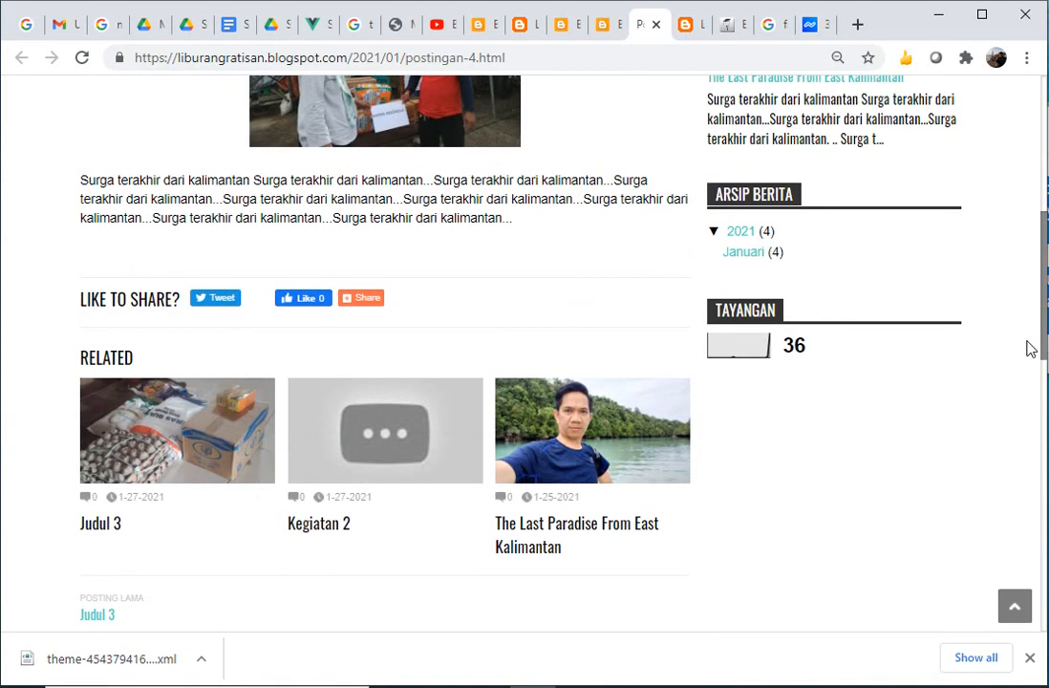
{"action": "left_click", "coordinate": [338, 531]}
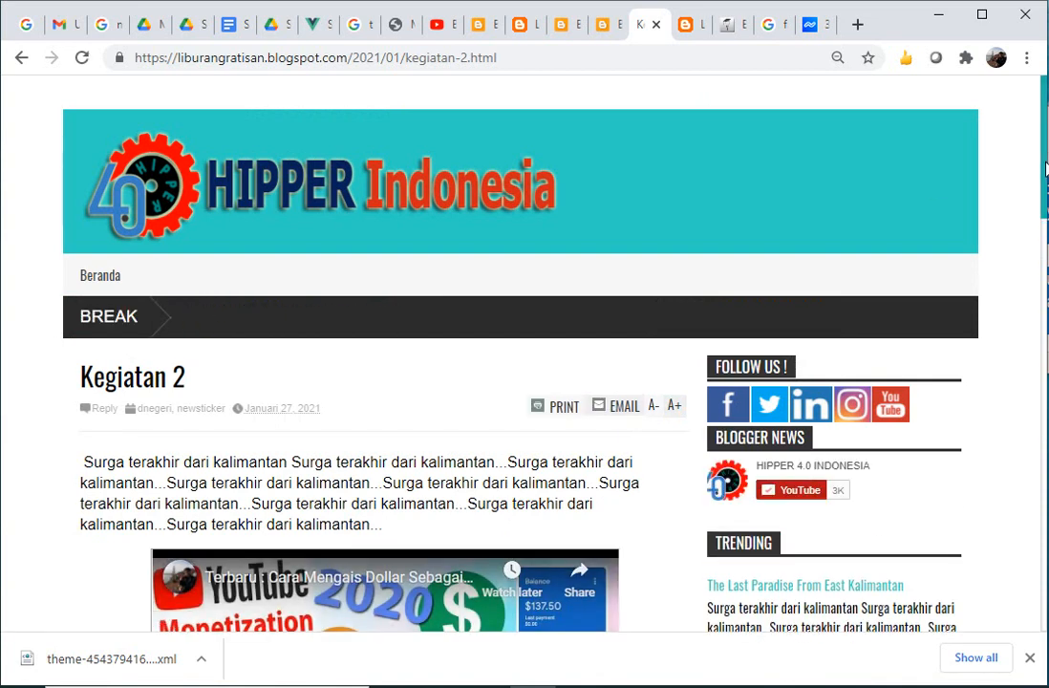
- Check the blog home page once more, close the home page and Kegiatan 2 tabs, and return to the Blogger posts list
{"action": "left_click", "coordinate": [602, 24]}
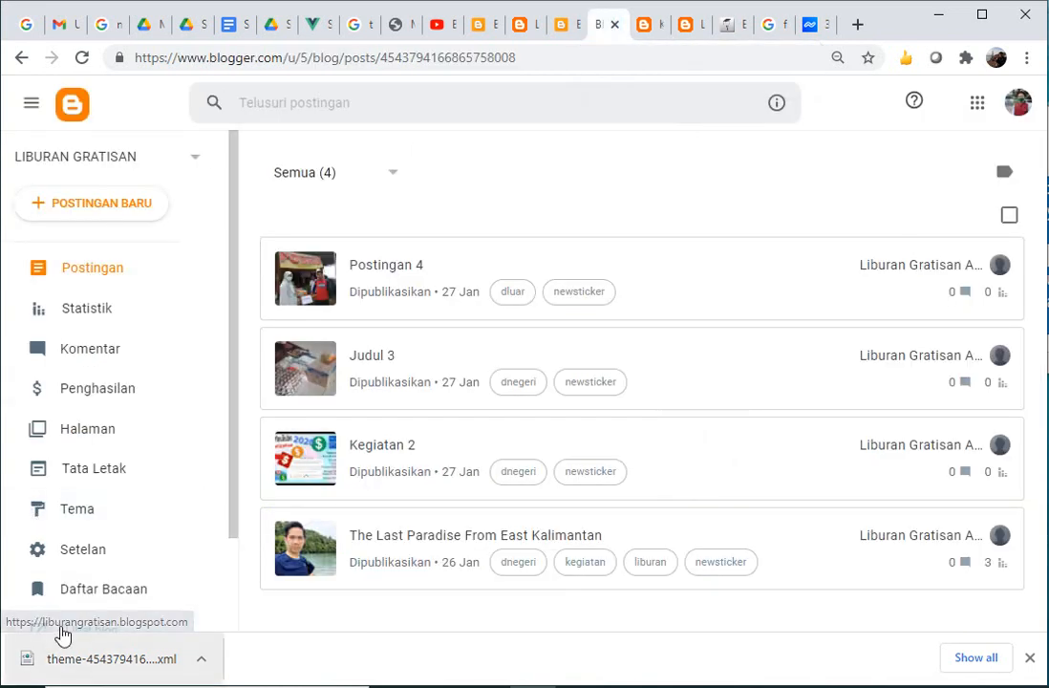
{"action": "left_click", "coordinate": [115, 627]}
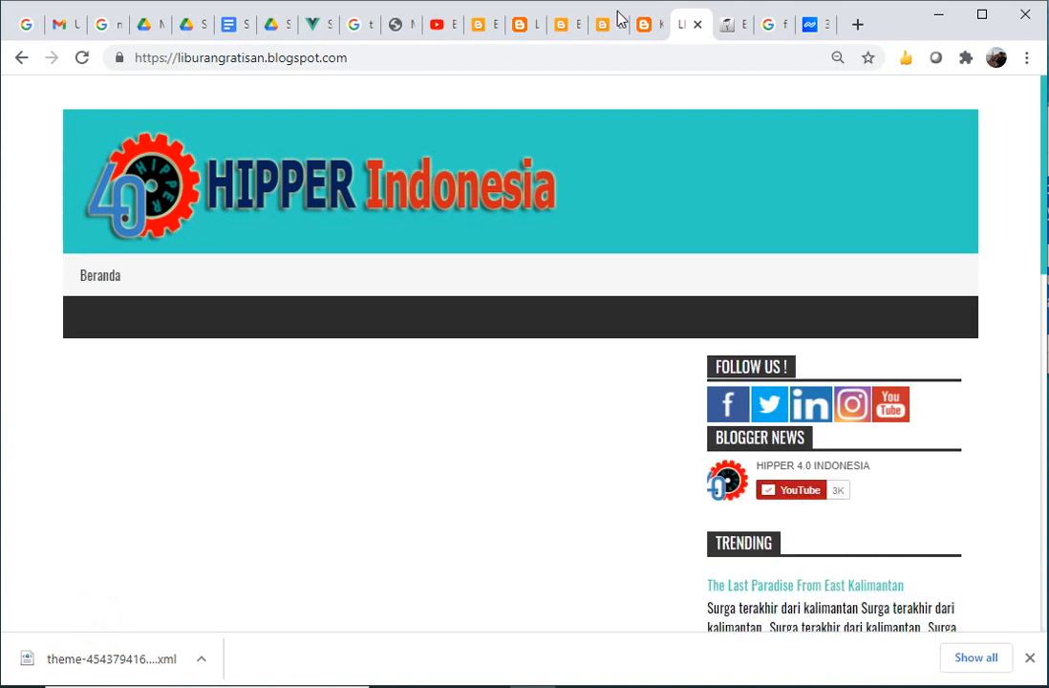
{"action": "left_click", "coordinate": [695, 26]}
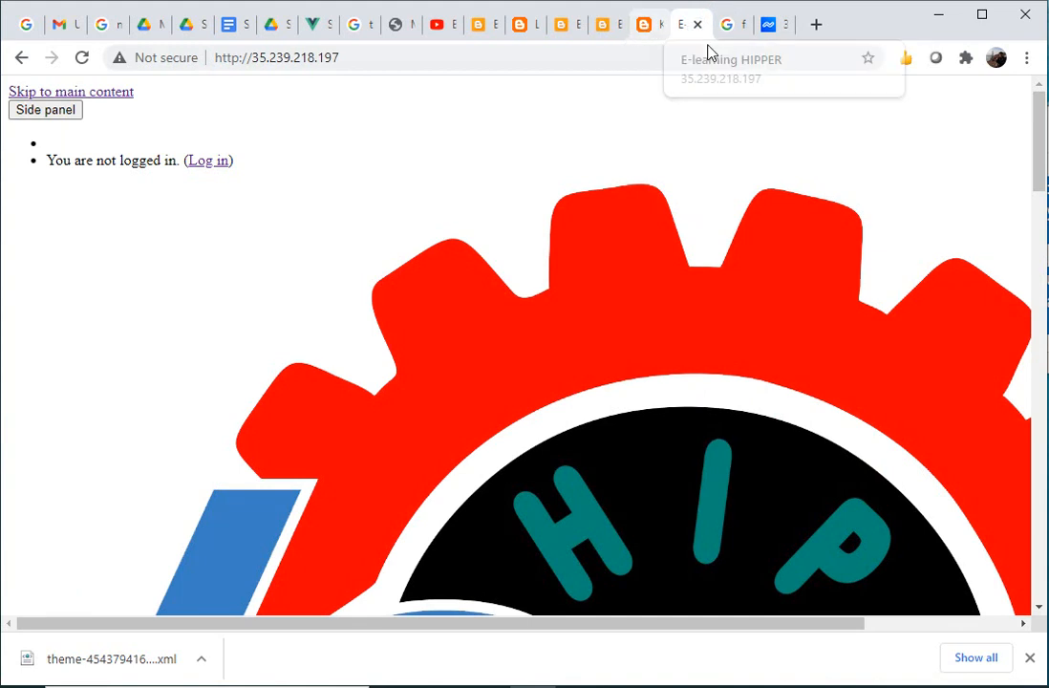
{"action": "left_click", "coordinate": [641, 31]}
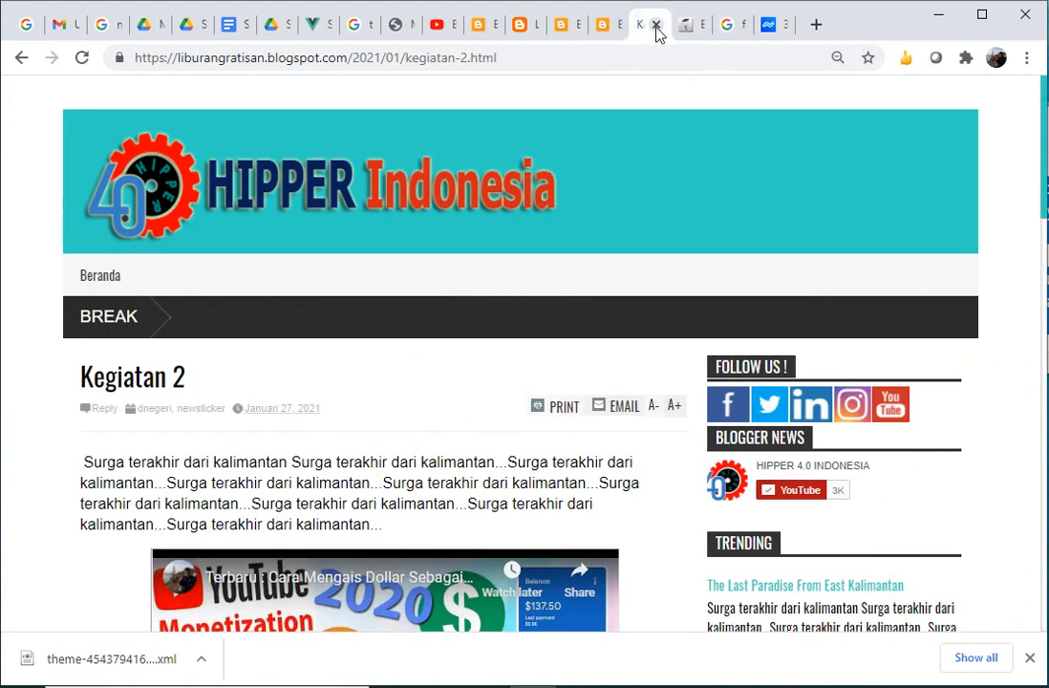
{"action": "left_click", "coordinate": [656, 26]}
{"action": "left_click", "coordinate": [604, 29]}
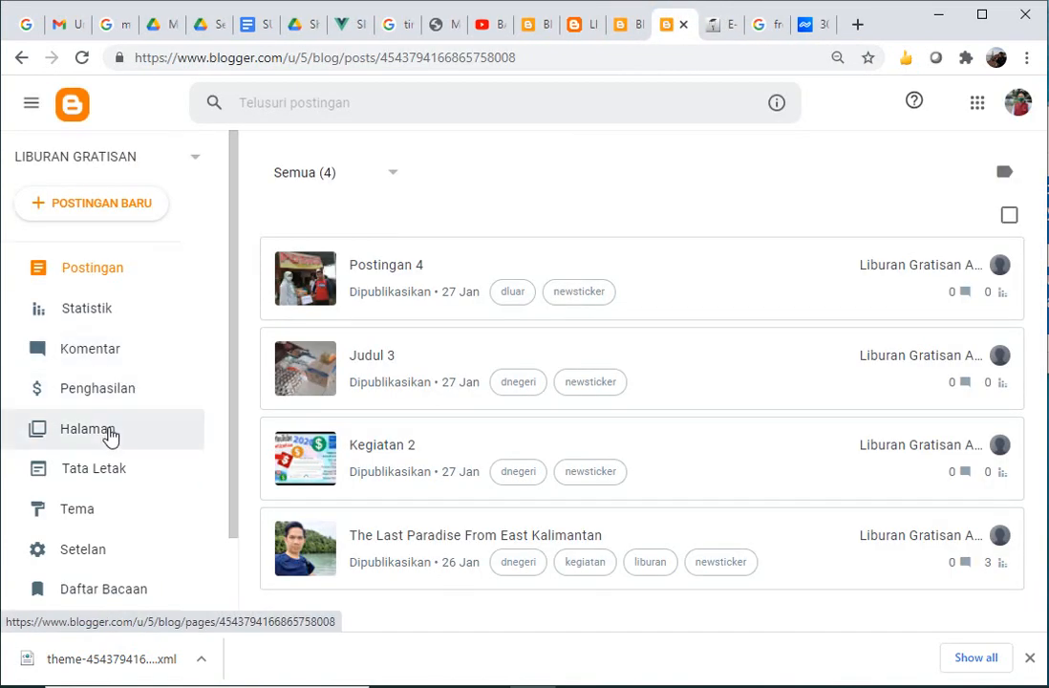
- Examine the page list settings of the Halaman gadget in the layout's main-menu section and close them without changes
{"action": "left_click", "coordinate": [98, 478]}
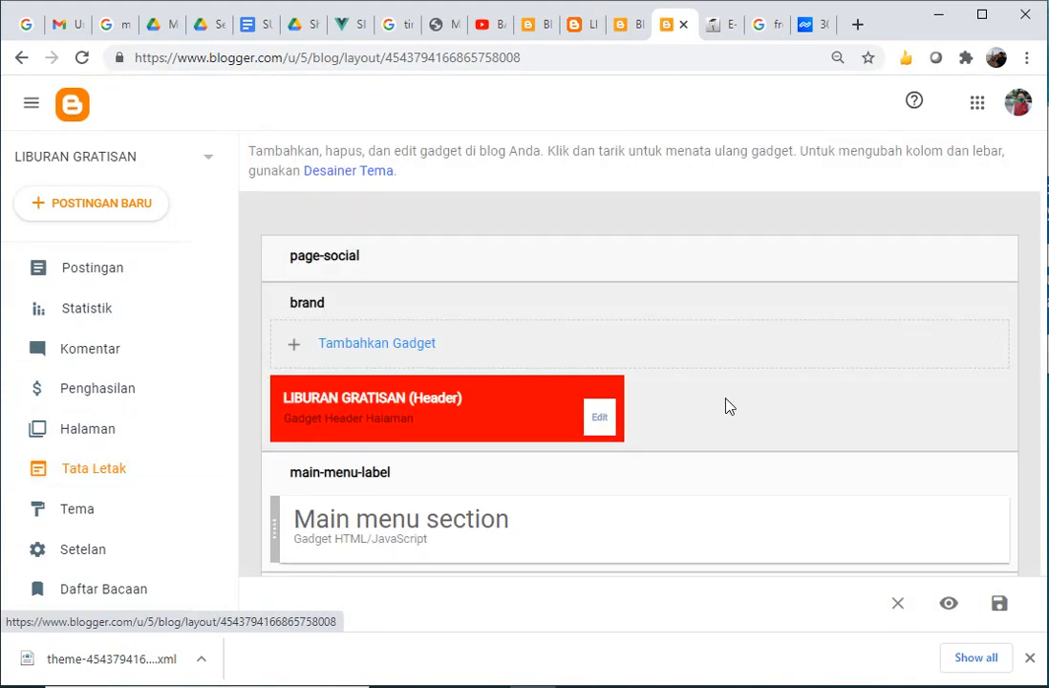
{"action": "left_click", "coordinate": [901, 415]}
{"action": "scroll", "coordinate": [904, 421], "scroll_direction": "down", "scroll_amount": 3}
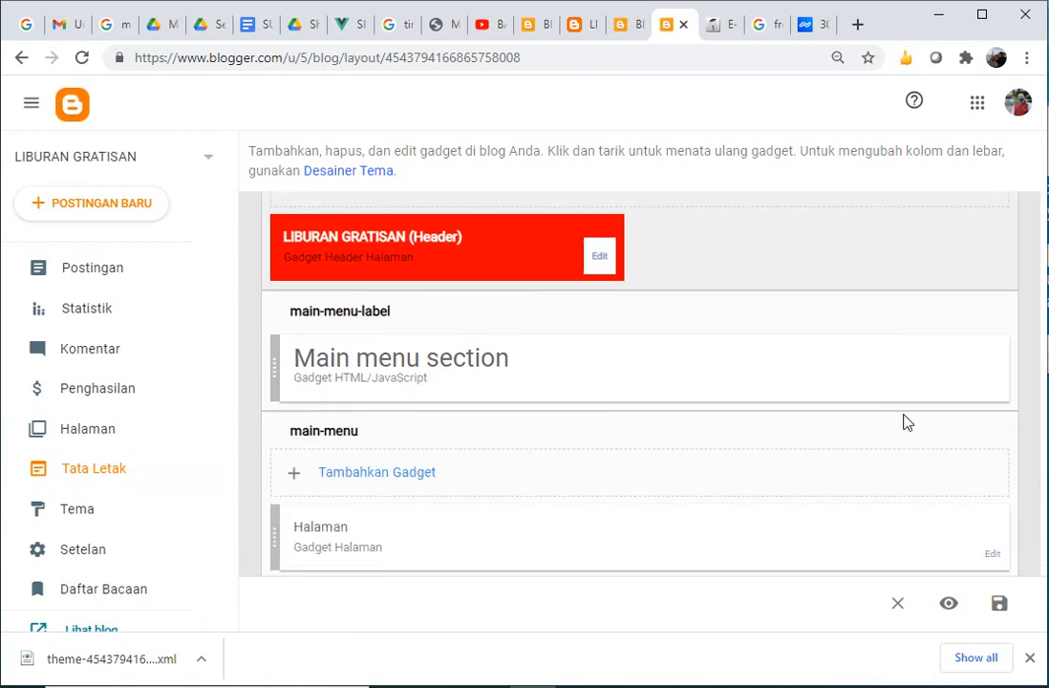
{"action": "scroll", "coordinate": [907, 423], "scroll_direction": "down", "scroll_amount": 5}
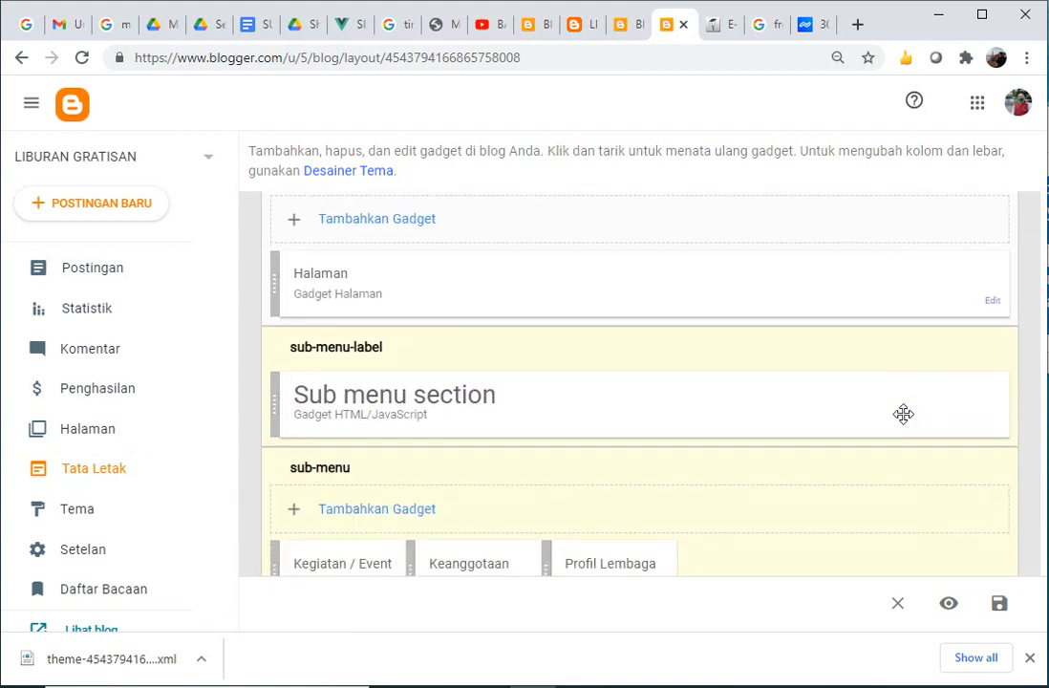
{"action": "left_click", "coordinate": [992, 303]}
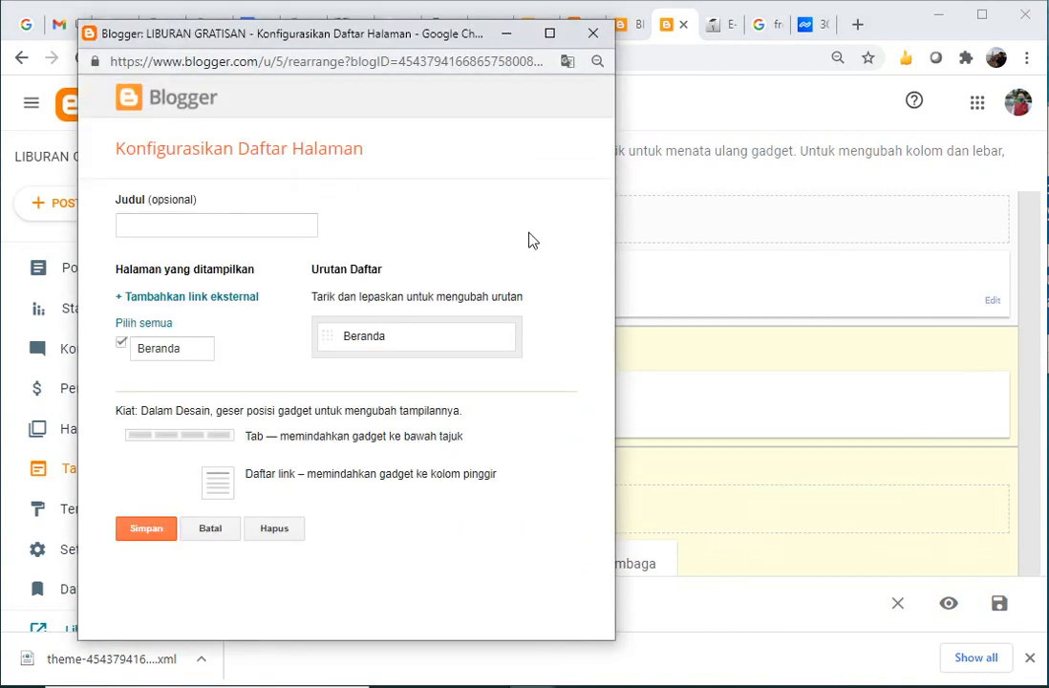
{"action": "left_click", "coordinate": [593, 38]}
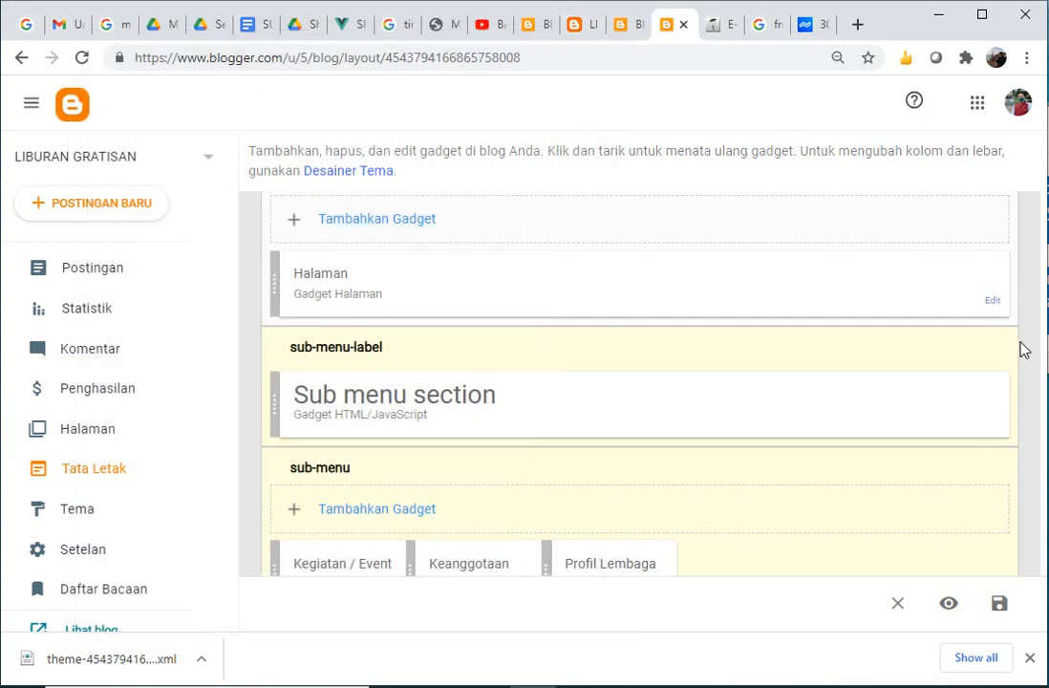
- Restore the blog's theme by uploading the theme-HIPPER BLOG NEW file from the Downloads folder
{"action": "left_click", "coordinate": [103, 508]}
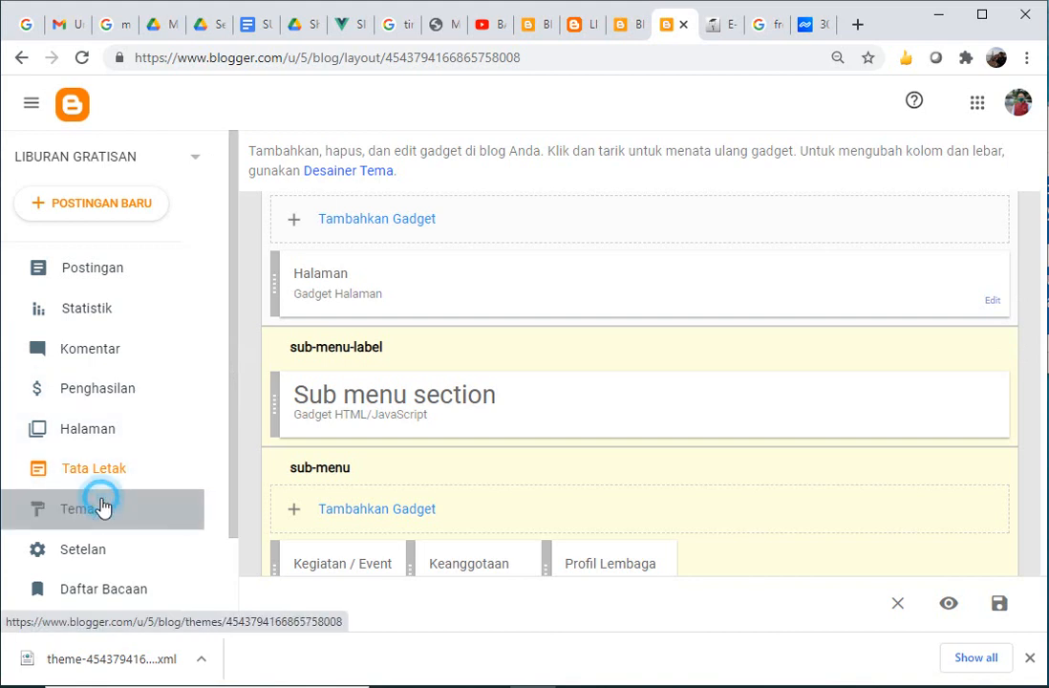
{"action": "left_click", "coordinate": [566, 263]}
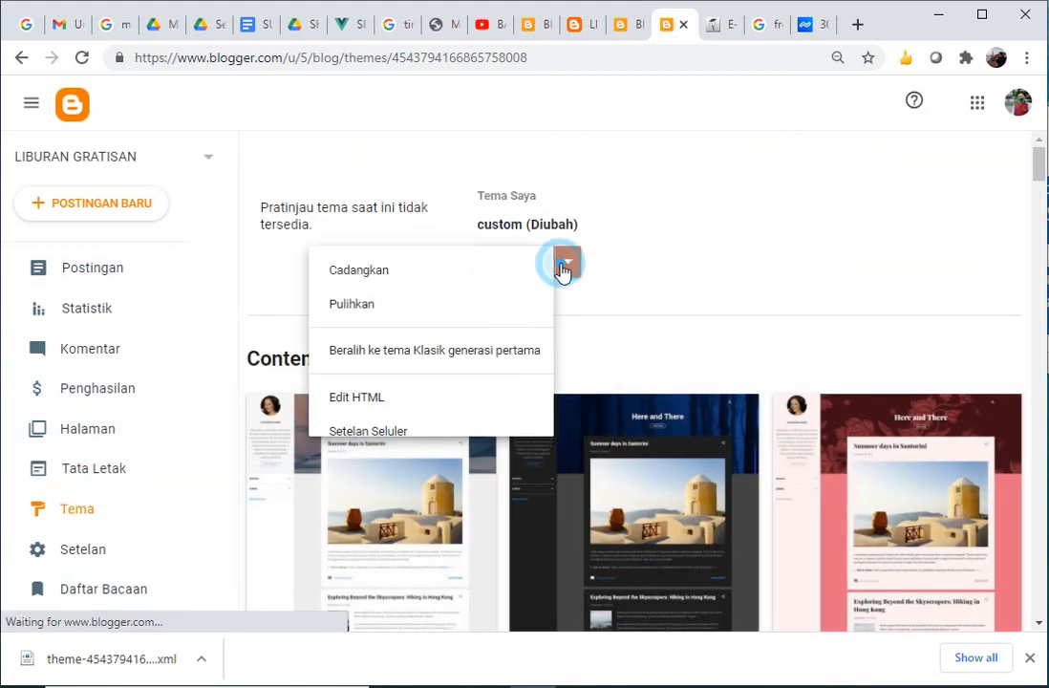
{"action": "left_click", "coordinate": [417, 309]}
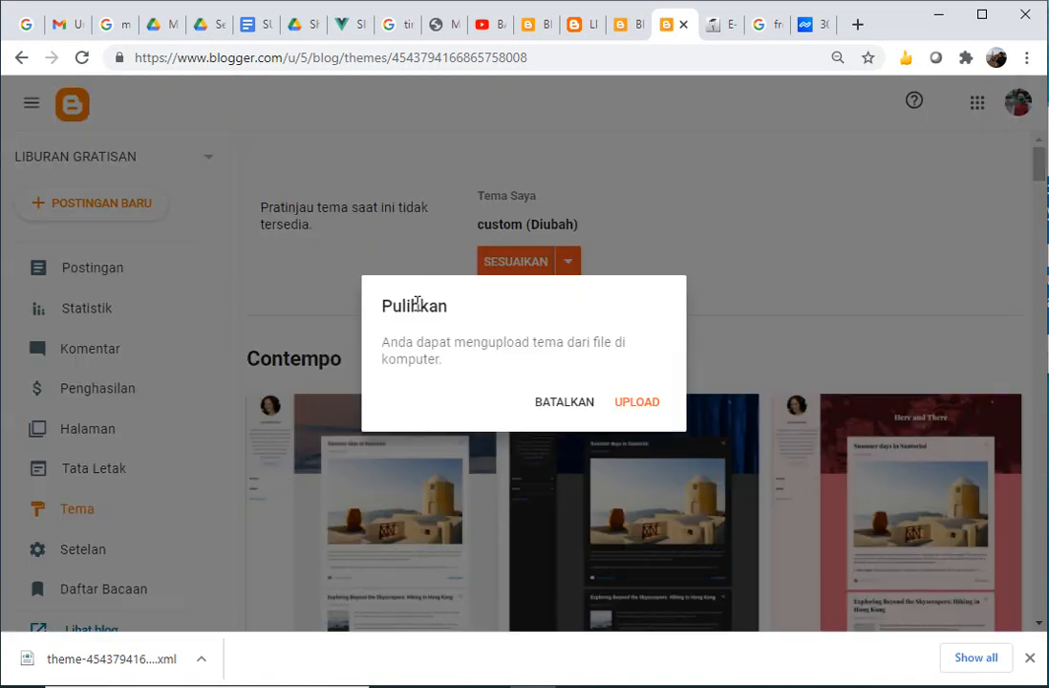
{"action": "left_click", "coordinate": [630, 405]}
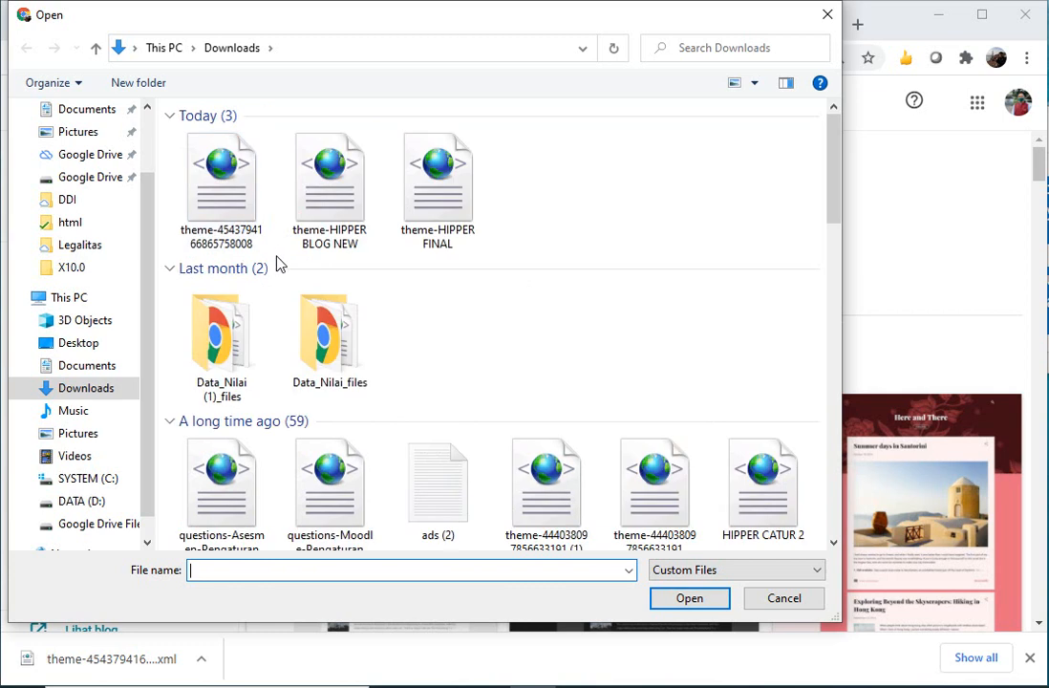
{"action": "left_click", "coordinate": [304, 222]}
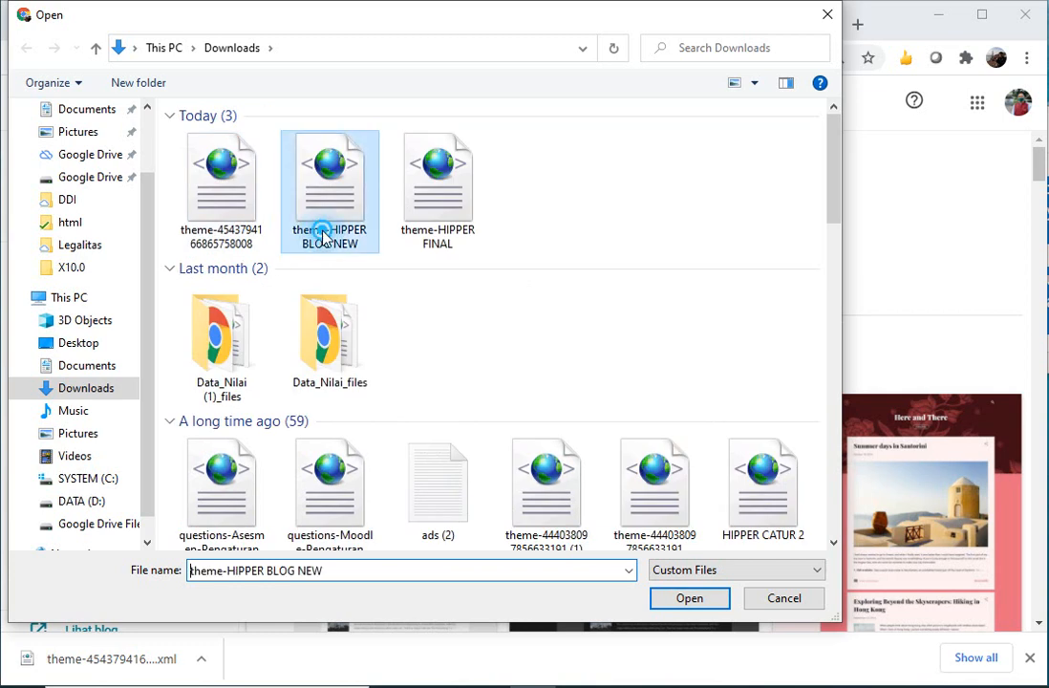
{"action": "left_click", "coordinate": [683, 604]}
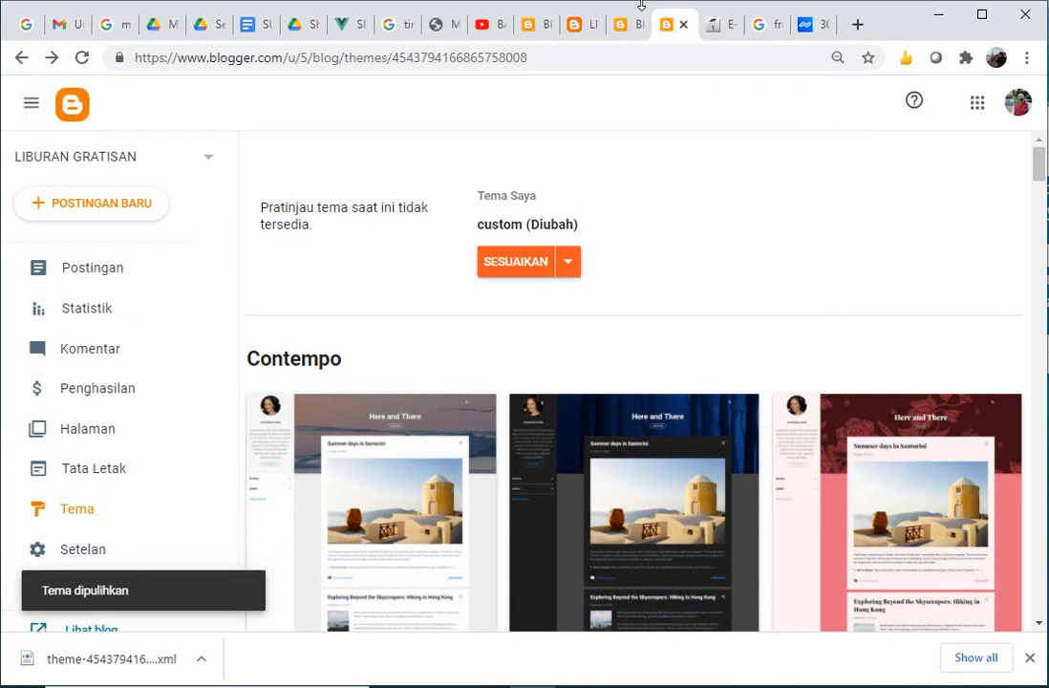
- Check the published posts and their labels, view the blog's home page with the restored theme, and return to the posts list
{"action": "left_click", "coordinate": [114, 278]}
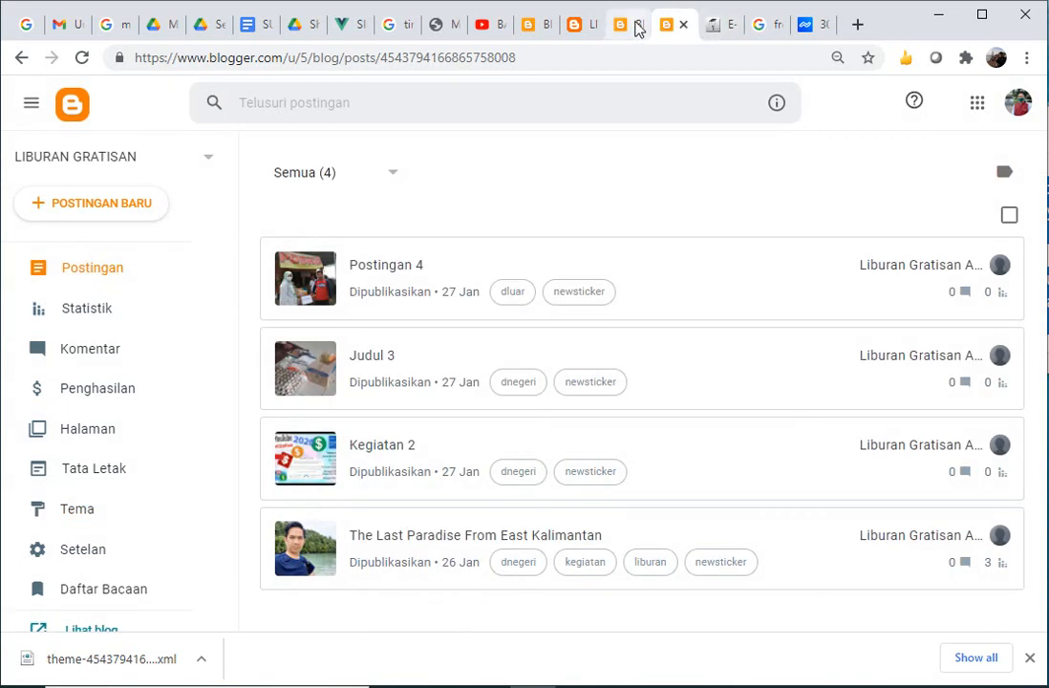
{"action": "left_click", "coordinate": [98, 626]}
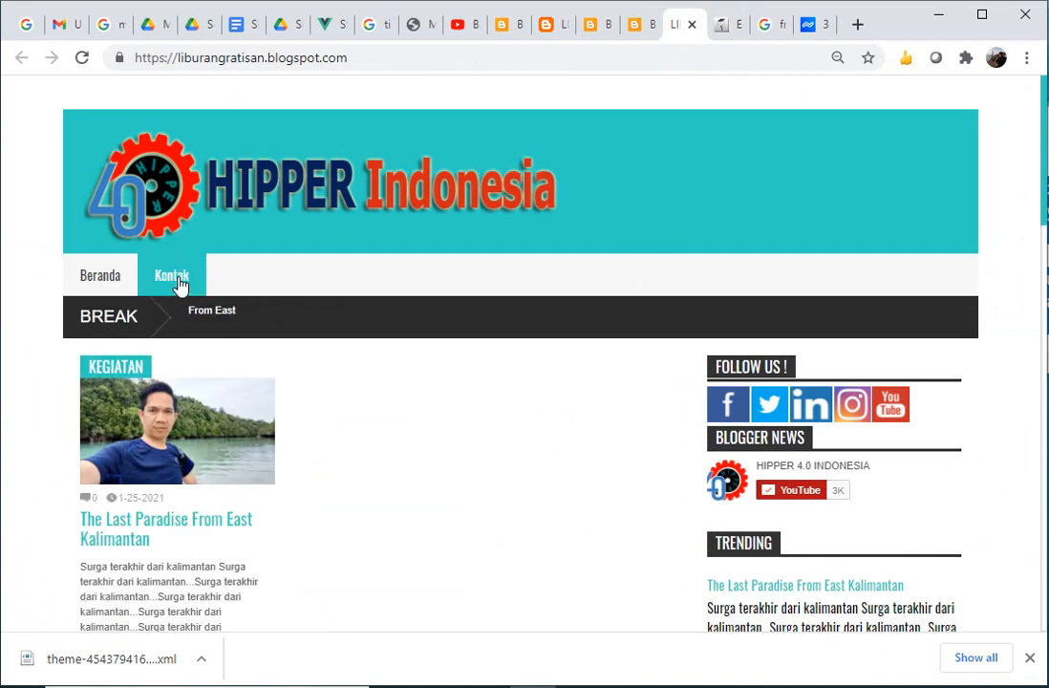
{"action": "left_click_drag", "start_coordinate": [1046, 212], "coordinate": [1038, 176]}
{"action": "left_click", "coordinate": [638, 29]}
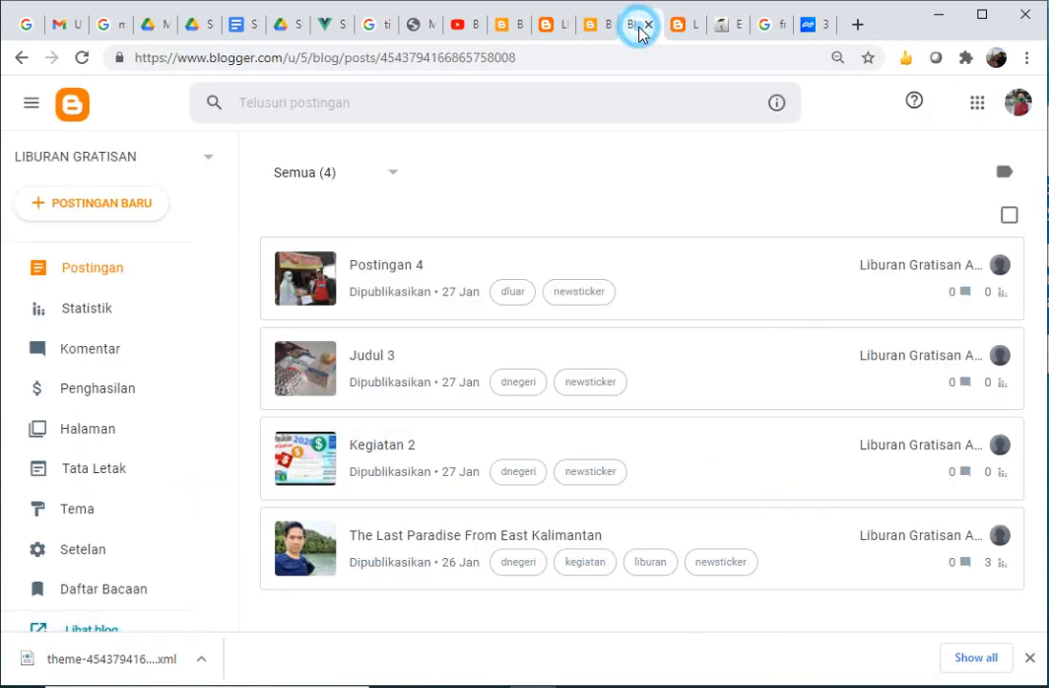
- In the blog's layout, set the home-layout gadget Kegiatan[three](3) to show only the dnegeri label and save it
{"action": "left_click", "coordinate": [96, 478]}
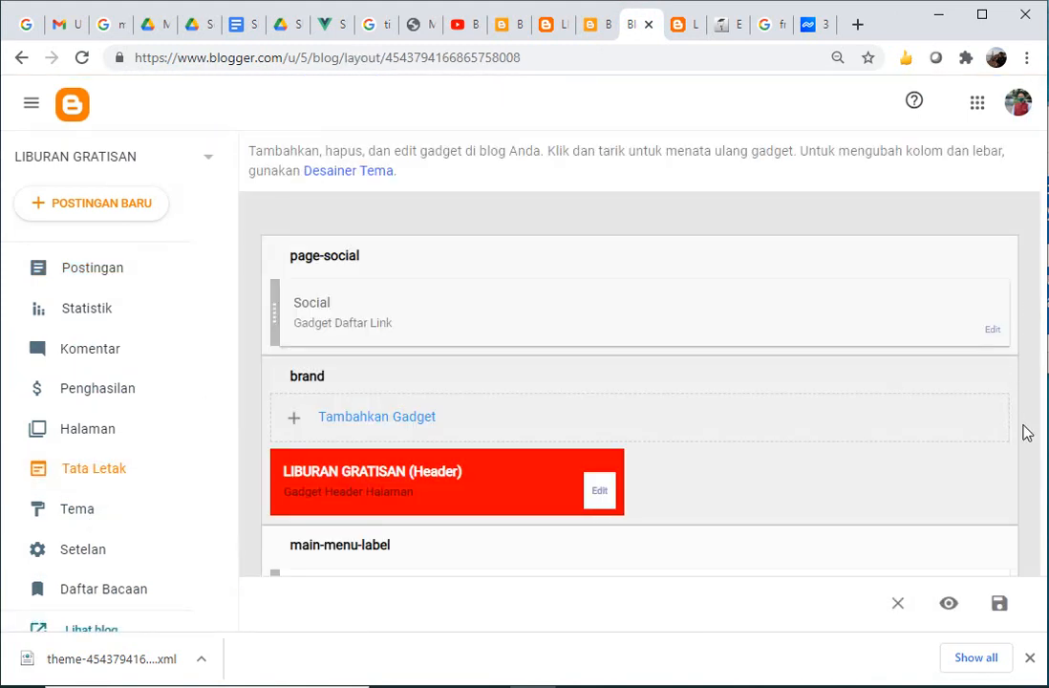
{"action": "scroll", "coordinate": [1026, 433], "scroll_direction": "down", "scroll_amount": 5}
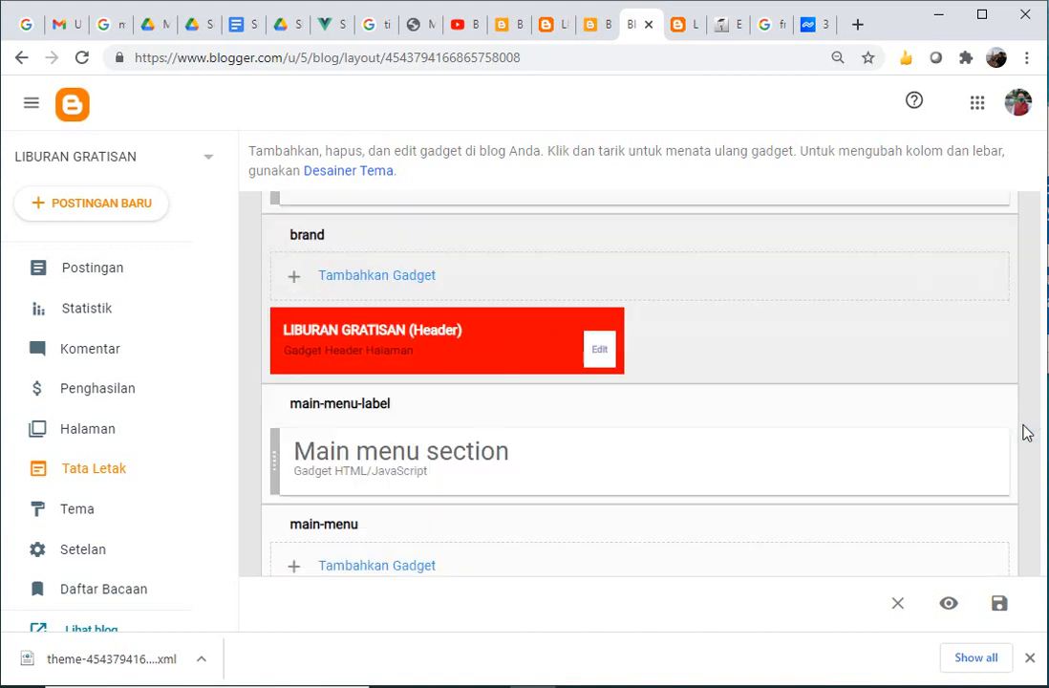
{"action": "scroll", "coordinate": [1026, 433], "scroll_direction": "down", "scroll_amount": 5}
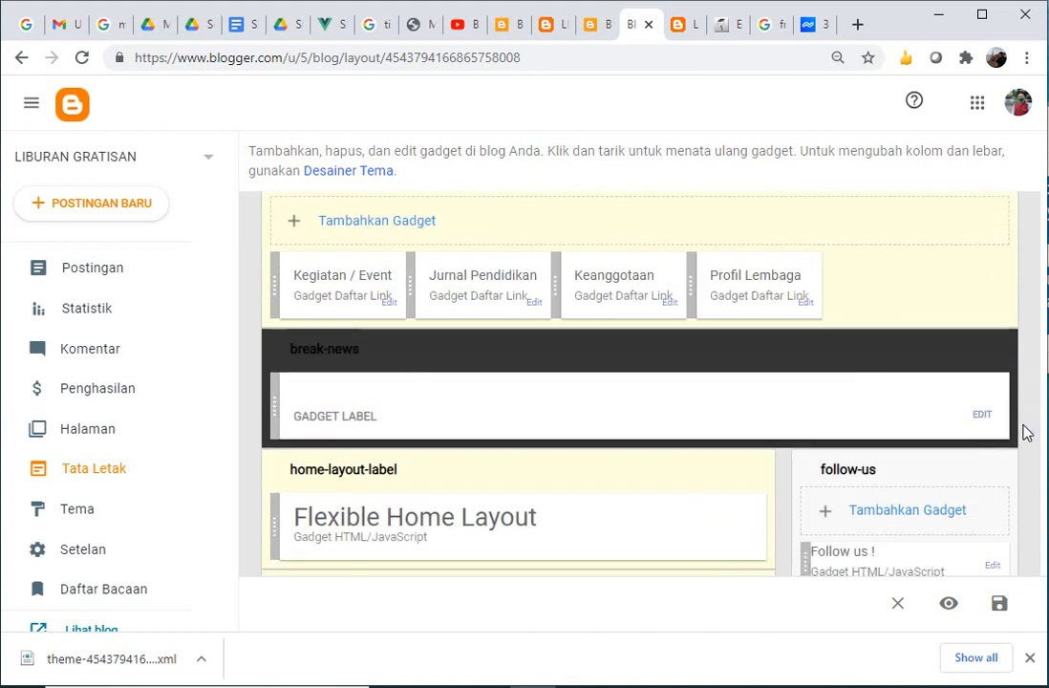
{"action": "scroll", "coordinate": [1026, 433], "scroll_direction": "down", "scroll_amount": 5}
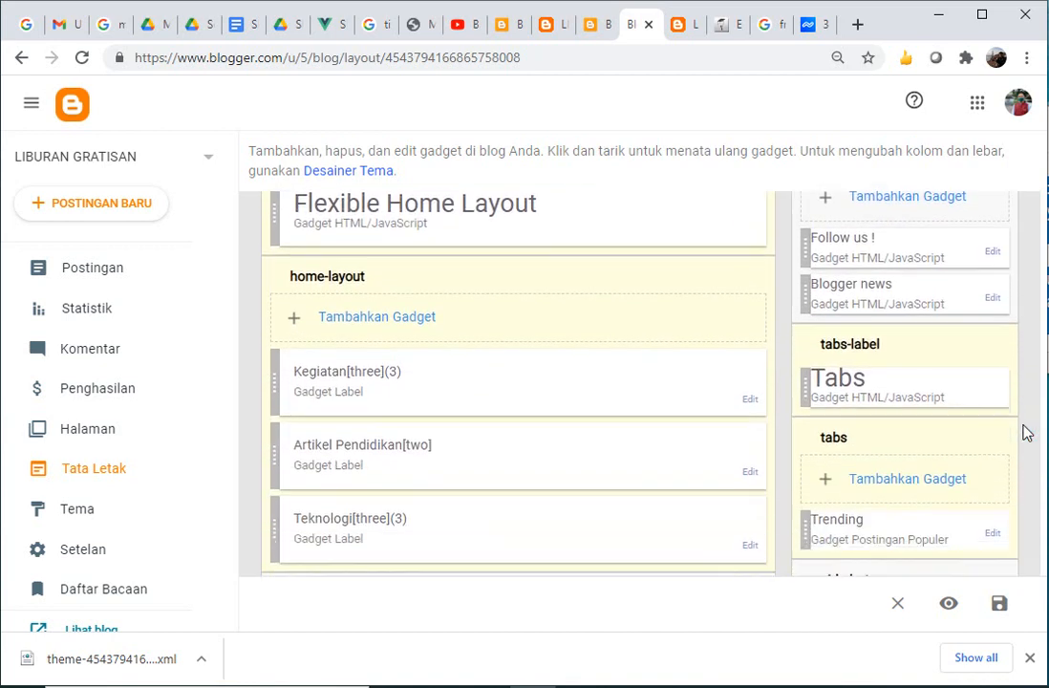
{"action": "scroll", "coordinate": [1026, 433], "scroll_direction": "down", "scroll_amount": 2}
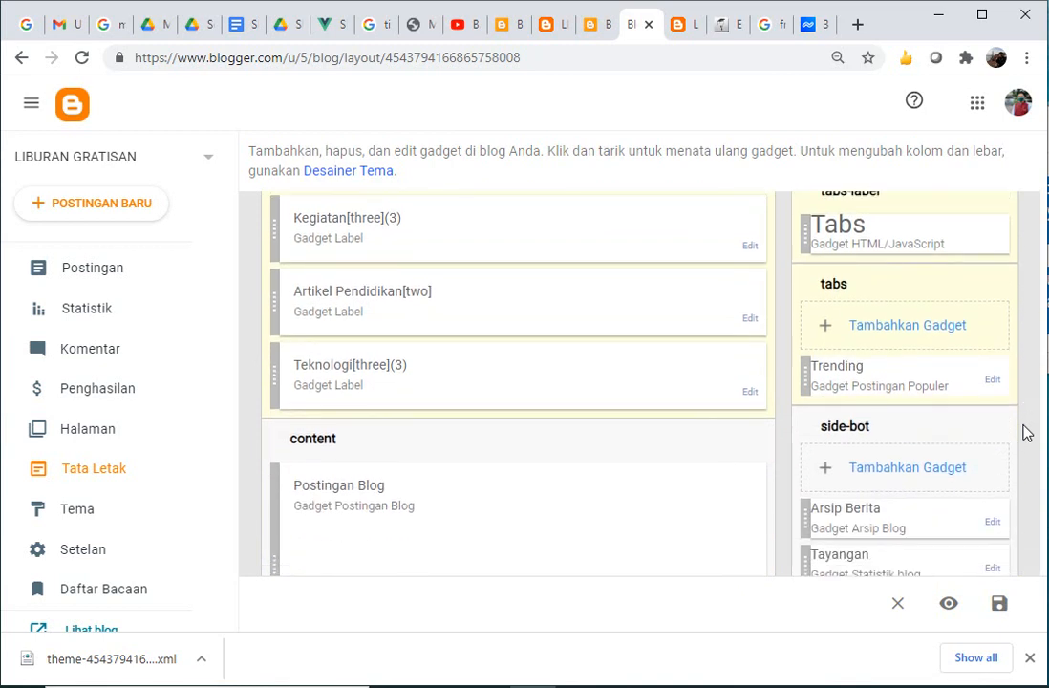
{"action": "scroll", "coordinate": [1026, 432], "scroll_direction": "down", "scroll_amount": 5}
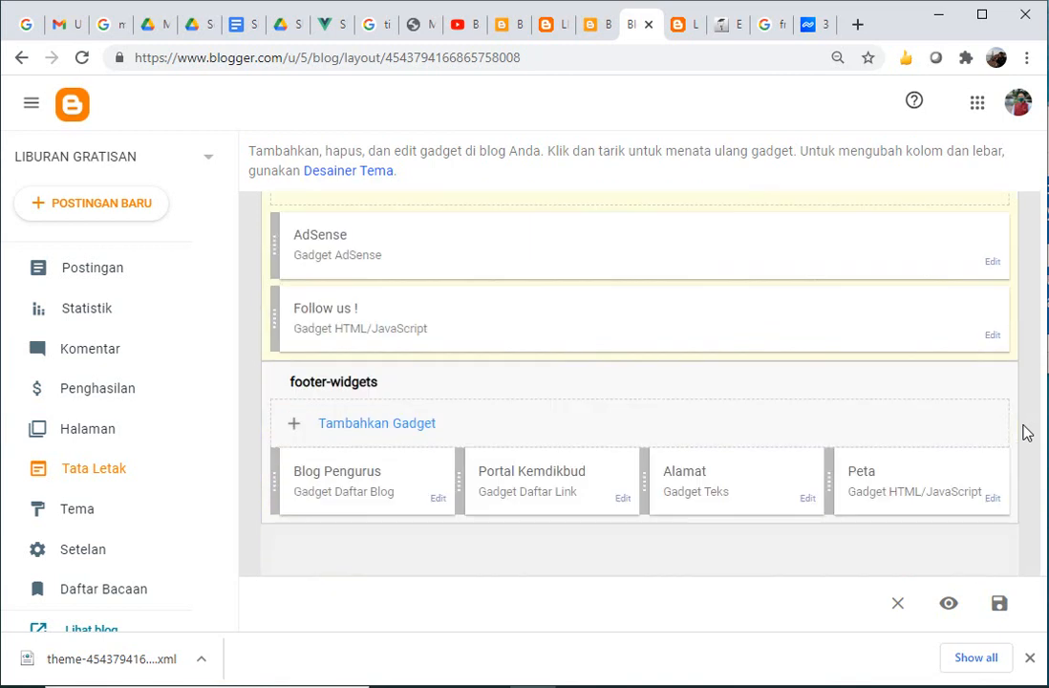
{"action": "scroll", "coordinate": [1026, 433], "scroll_direction": "up", "scroll_amount": 5}
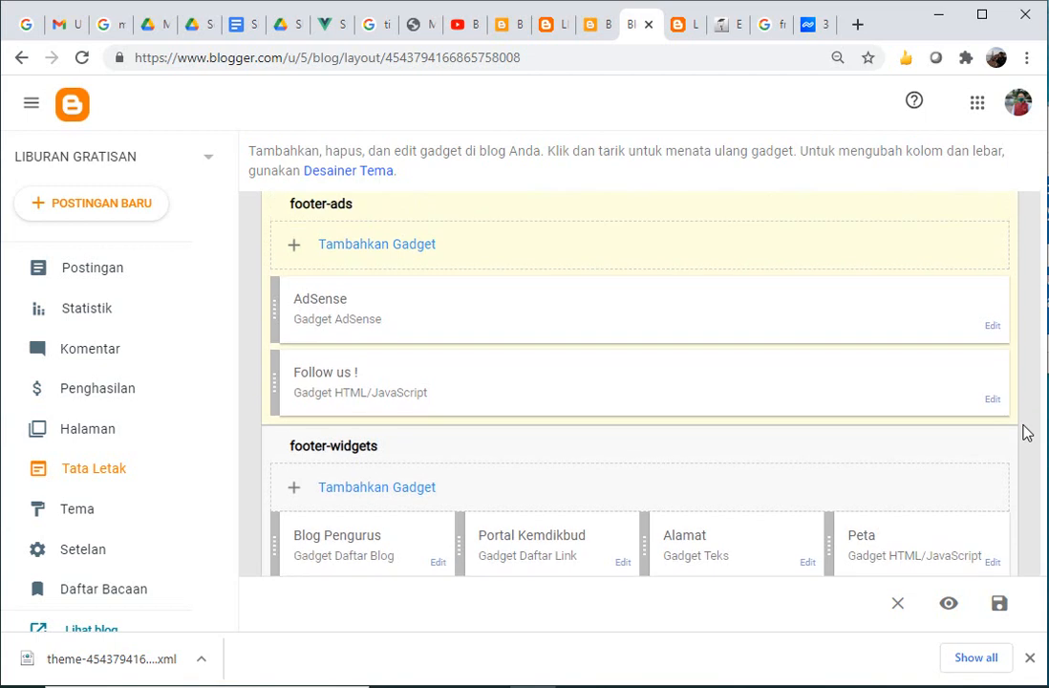
{"action": "scroll", "coordinate": [1026, 433], "scroll_direction": "up", "scroll_amount": 3}
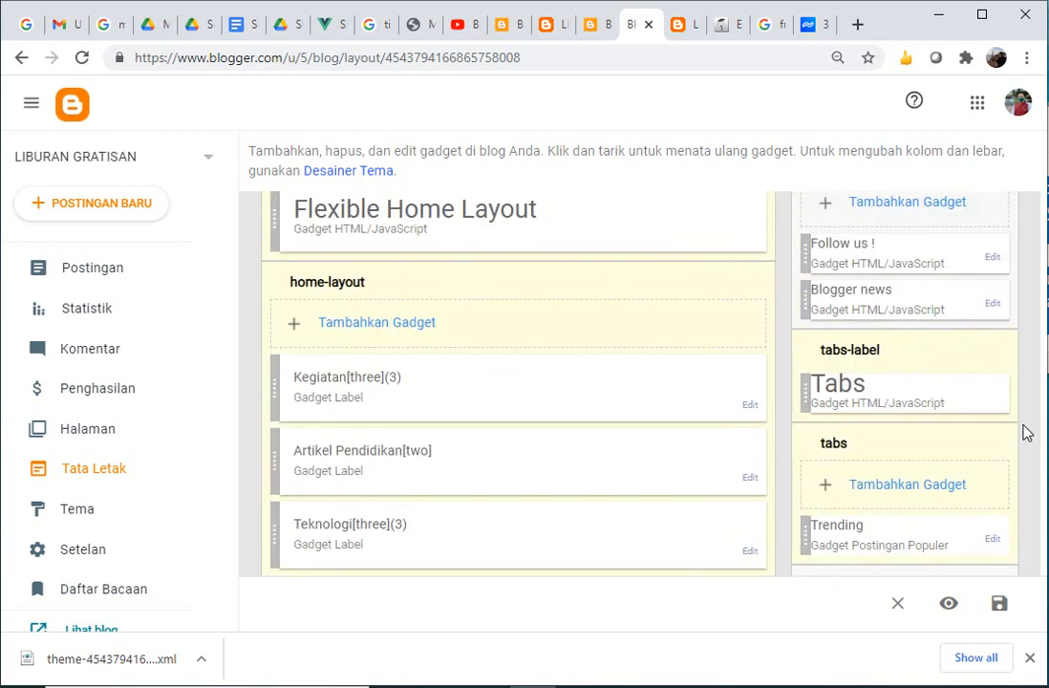
{"action": "left_click", "coordinate": [750, 407]}
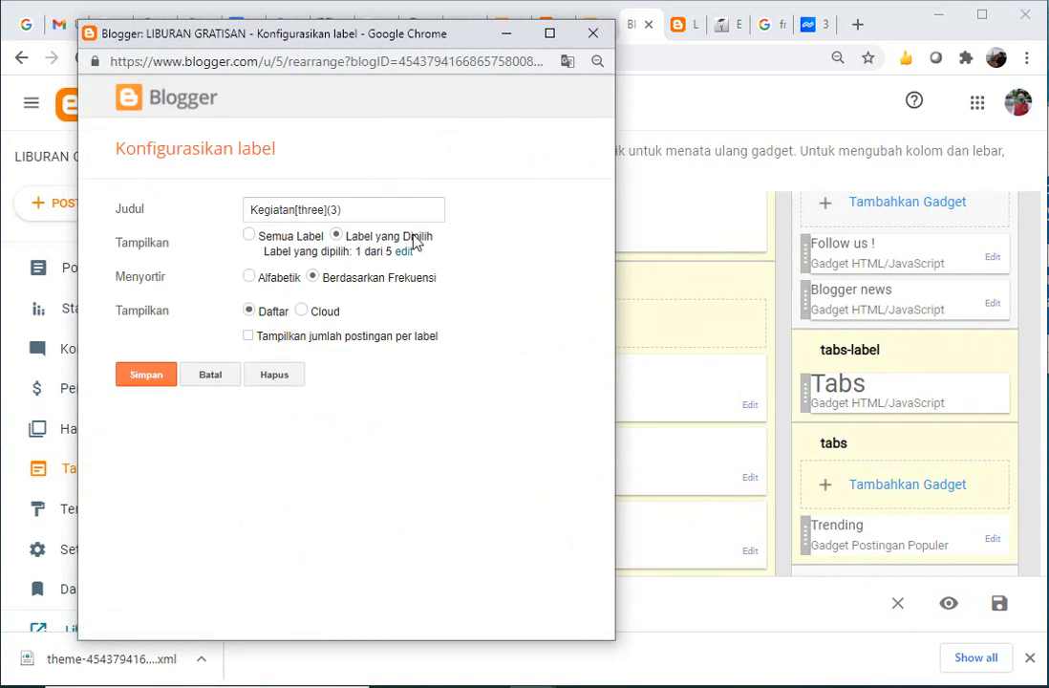
{"action": "left_click", "coordinate": [404, 251]}
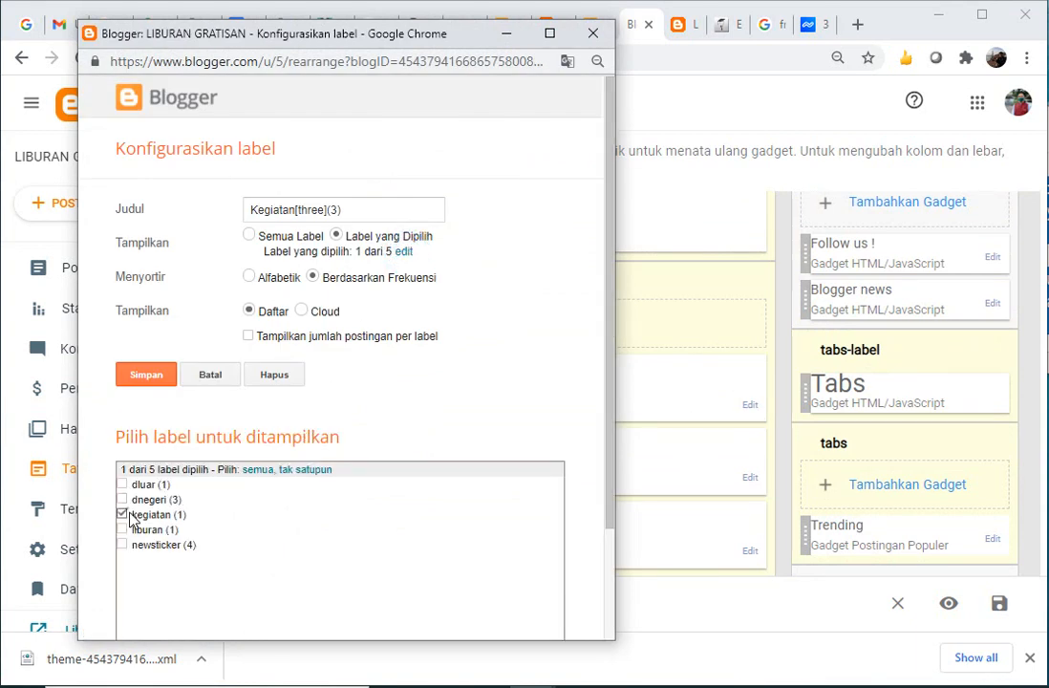
{"action": "left_click", "coordinate": [122, 500]}
{"action": "left_click", "coordinate": [122, 515]}
{"action": "left_click", "coordinate": [159, 374]}
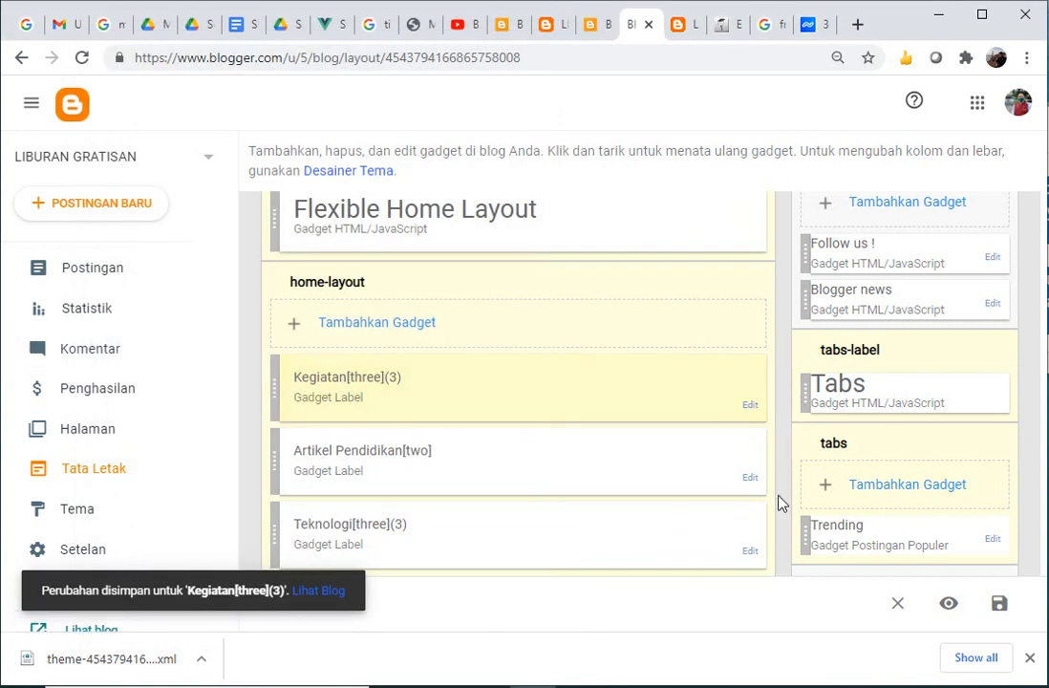
- Add the dluar label to the Artikel Pendidikan[two] gadget's selection alongside kegiatan and save the gadget
{"action": "left_click", "coordinate": [751, 478]}
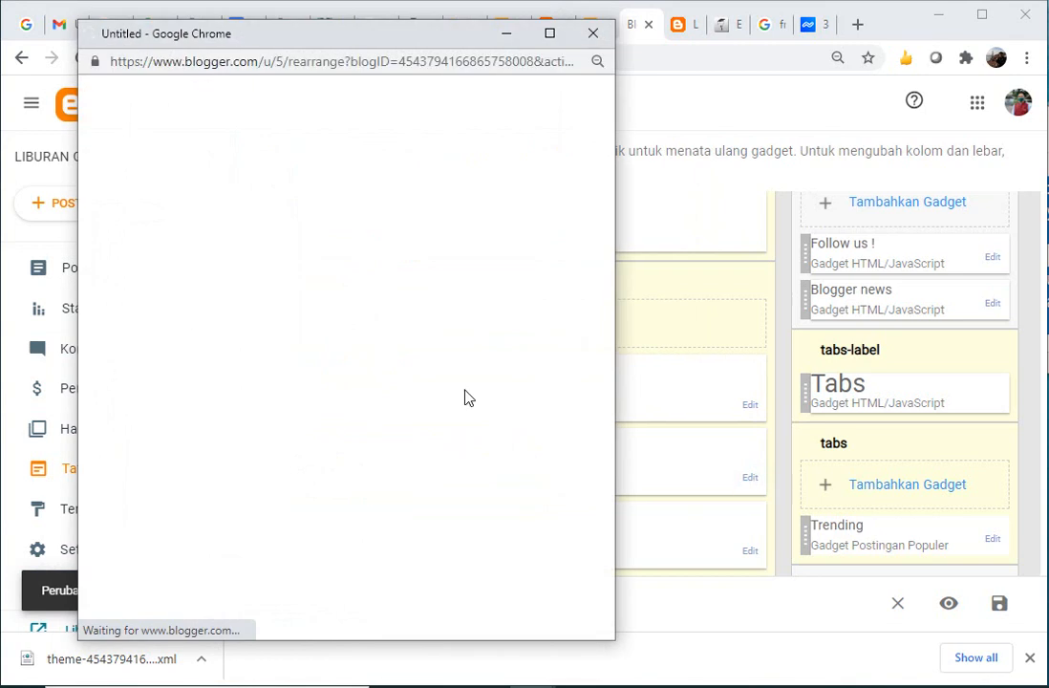
{"action": "left_click", "coordinate": [404, 253]}
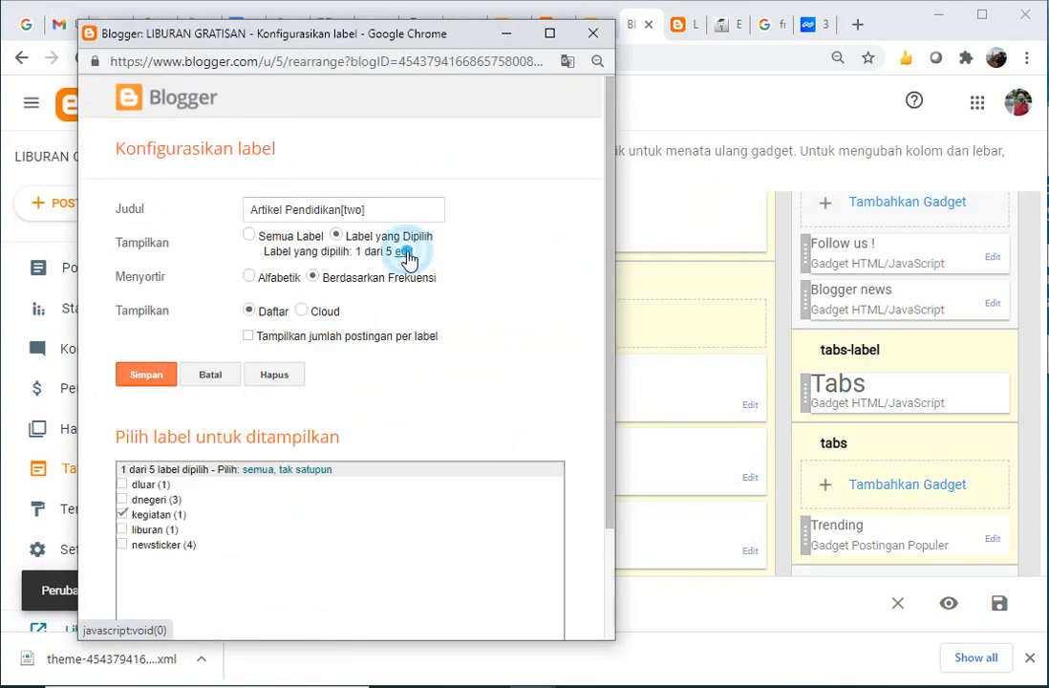
{"action": "left_click", "coordinate": [122, 486]}
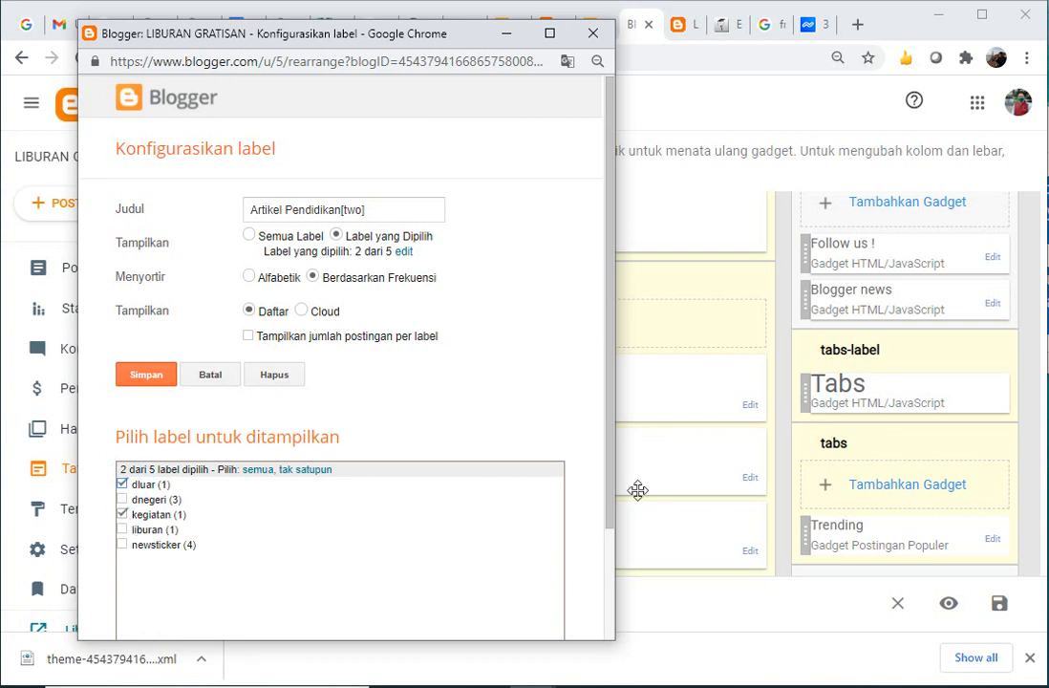
{"action": "left_click_drag", "start_coordinate": [613, 503], "coordinate": [617, 620]}
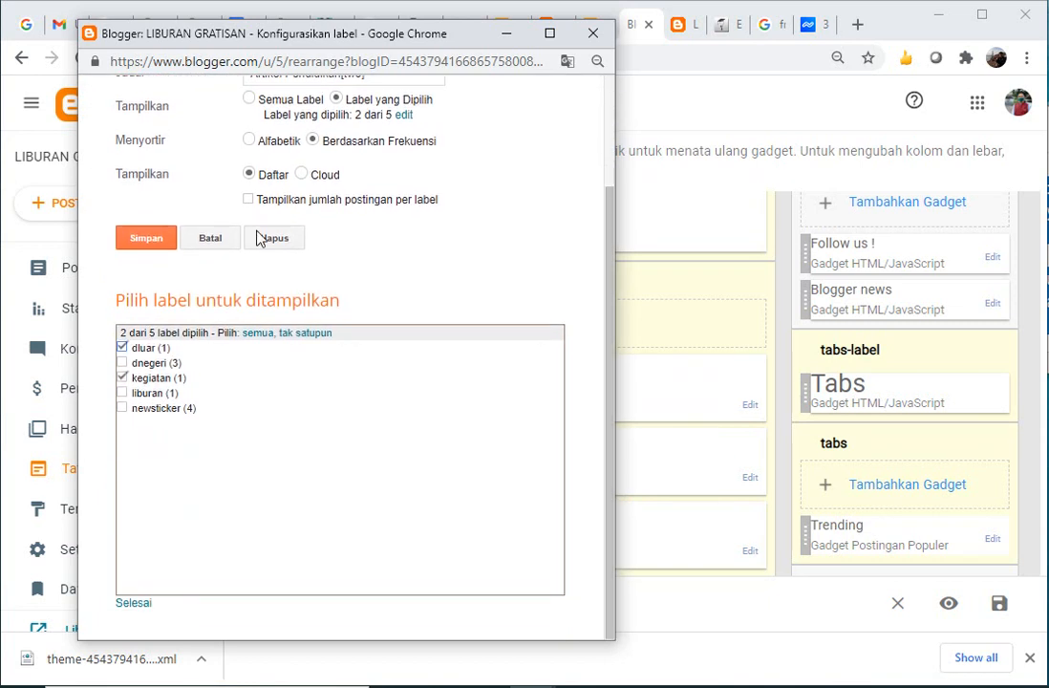
{"action": "left_click", "coordinate": [136, 604]}
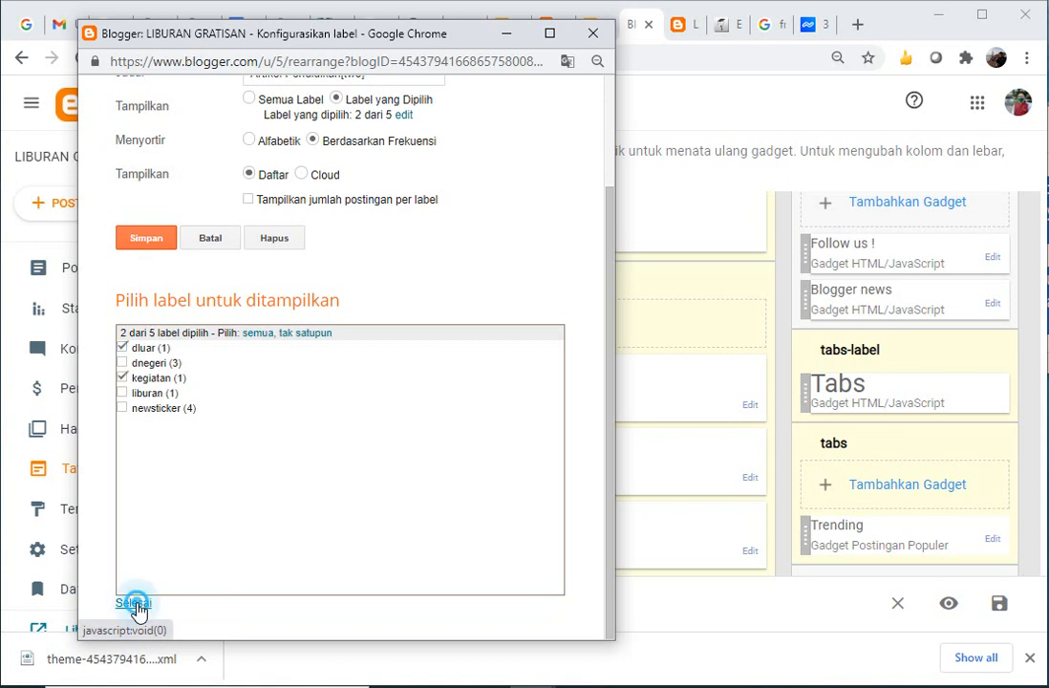
{"action": "left_click", "coordinate": [161, 379]}
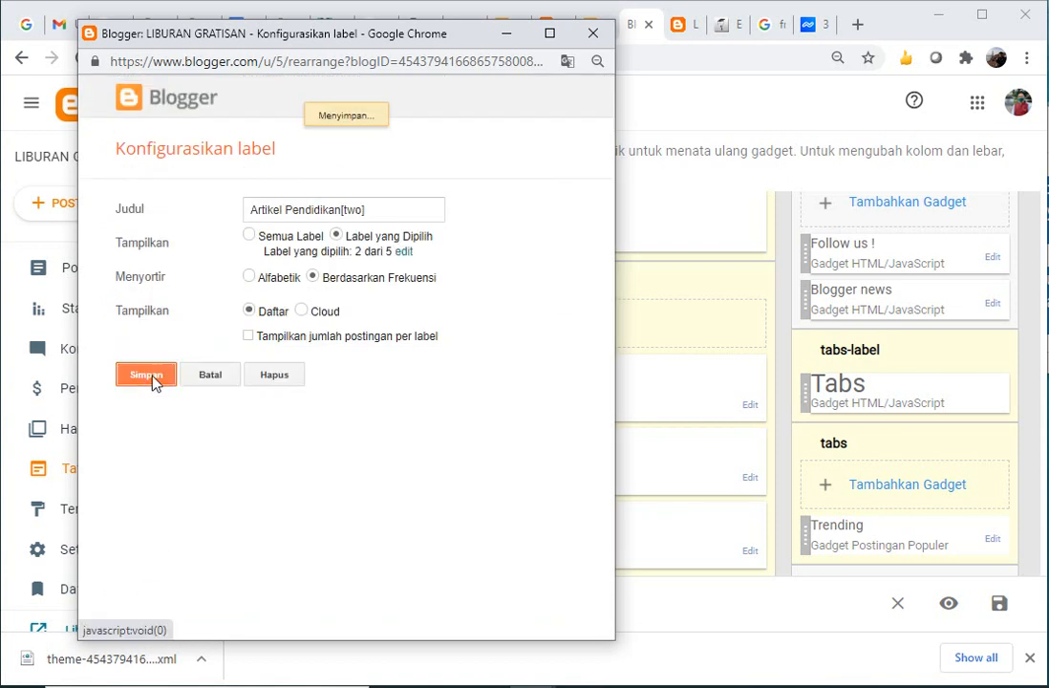
- Check which labels are selected in the Kegiatan[three](3) gadget and close its settings without changes
{"action": "left_click", "coordinate": [751, 406]}
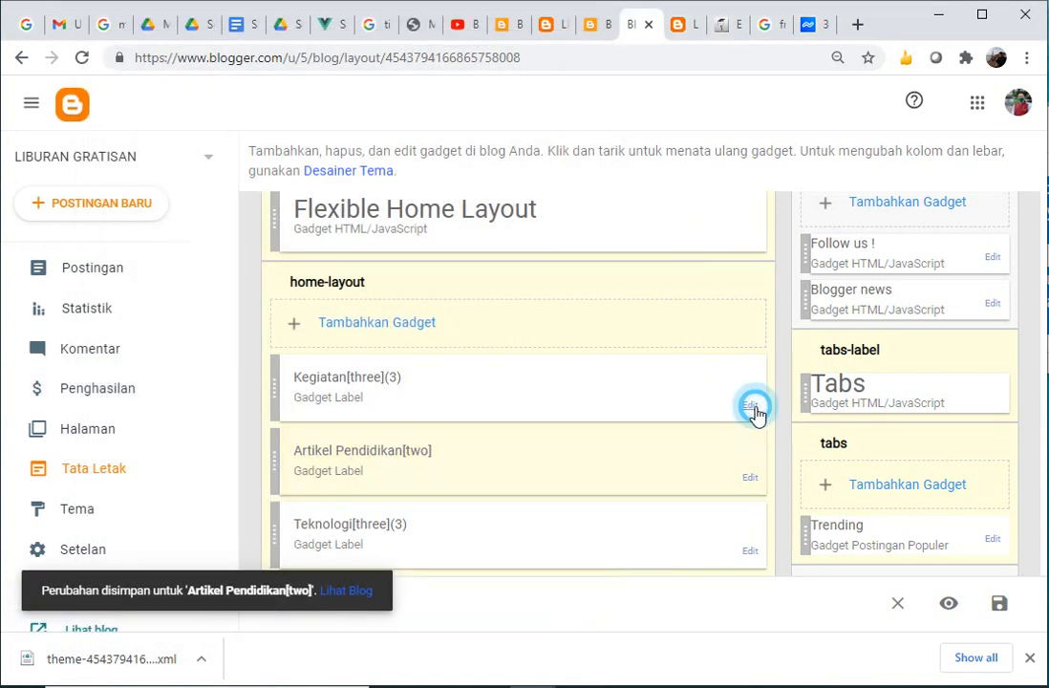
{"action": "left_click", "coordinate": [403, 249]}
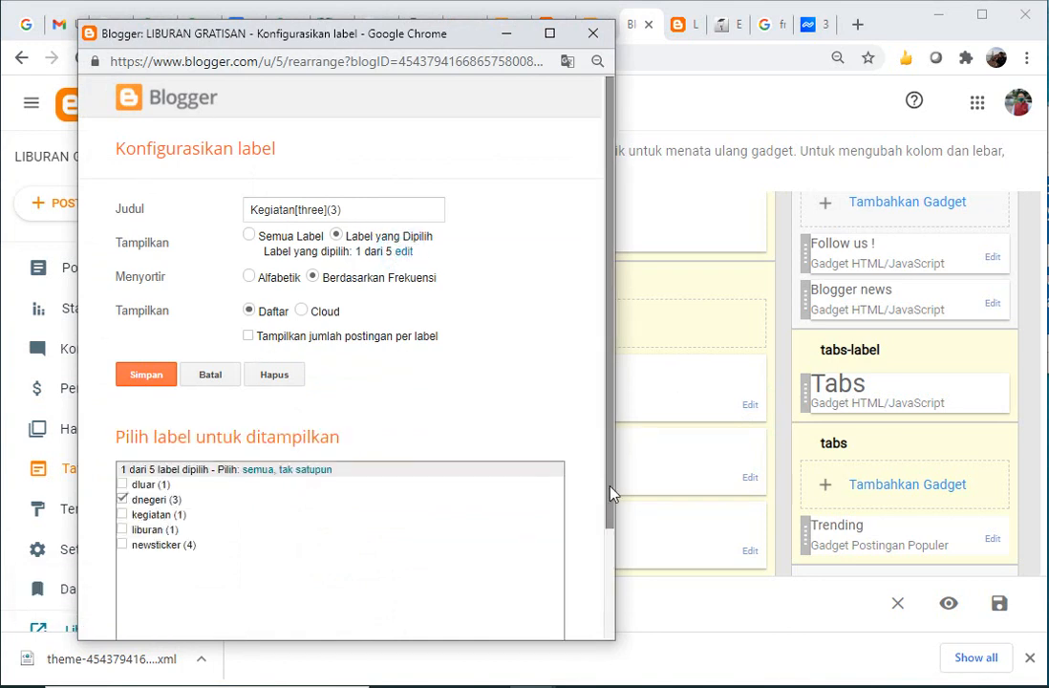
{"action": "left_click", "coordinate": [593, 35]}
- Replace newsticker with liburan as the selected label in the Teknologi[three](3) gadget, then save the gadget and the layout
{"action": "left_click", "coordinate": [750, 551]}
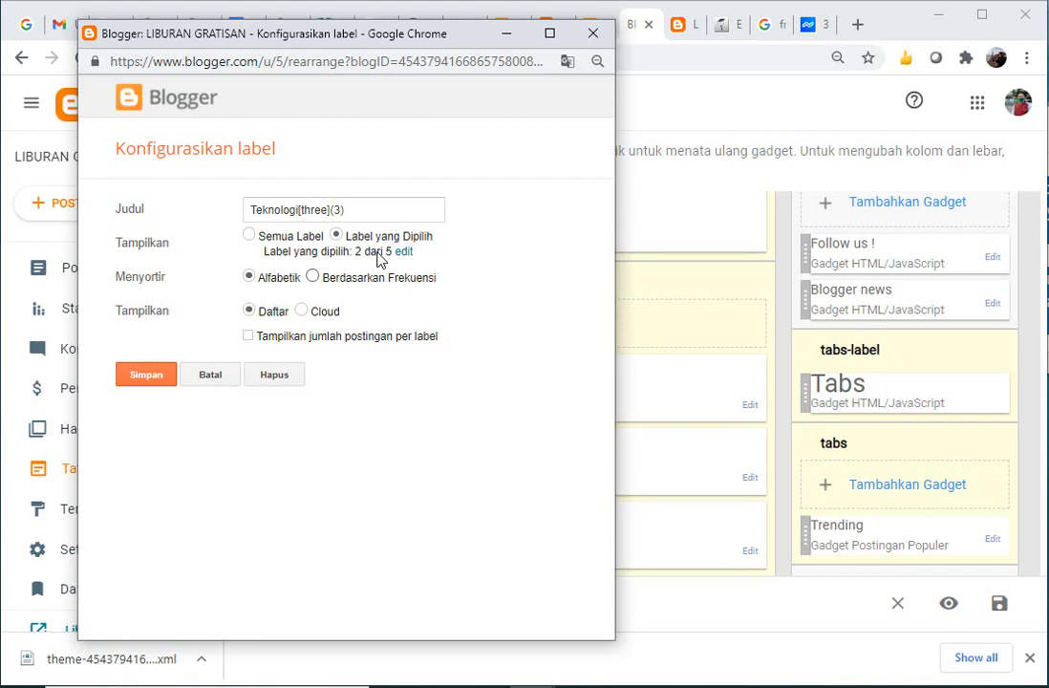
{"action": "left_click", "coordinate": [402, 251]}
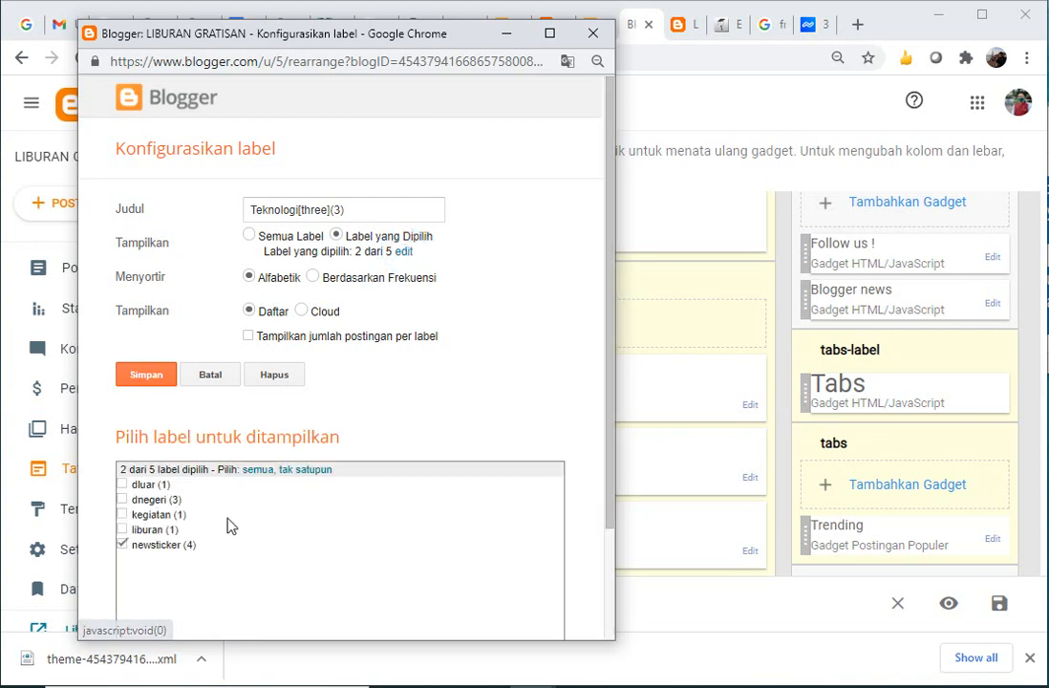
{"action": "left_click", "coordinate": [122, 543]}
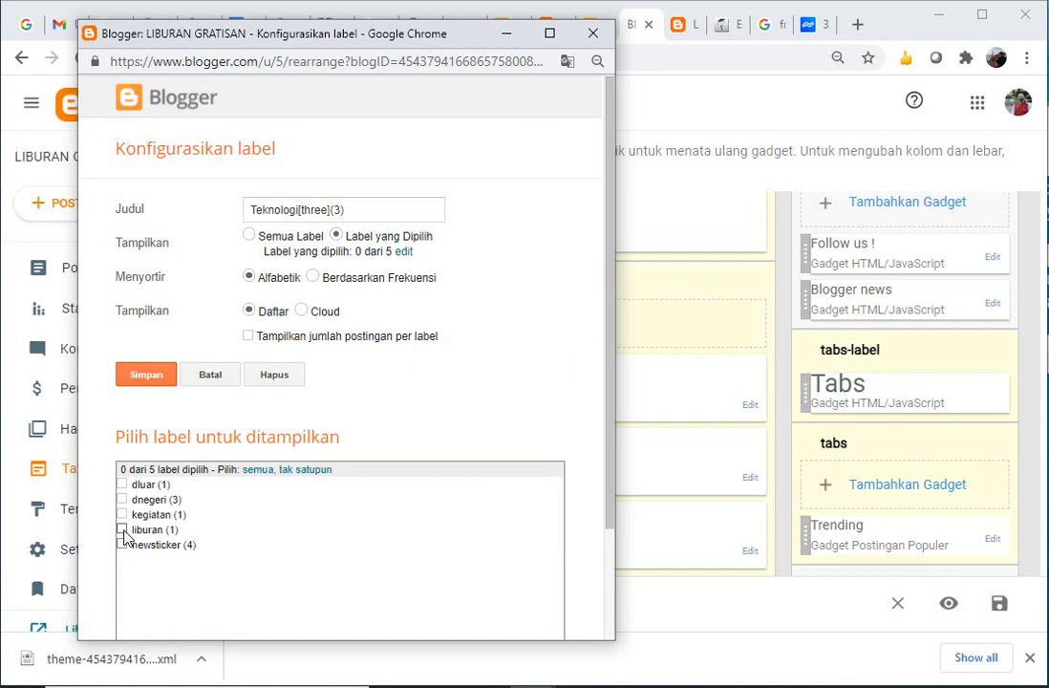
{"action": "left_click", "coordinate": [122, 531]}
{"action": "left_click", "coordinate": [155, 374]}
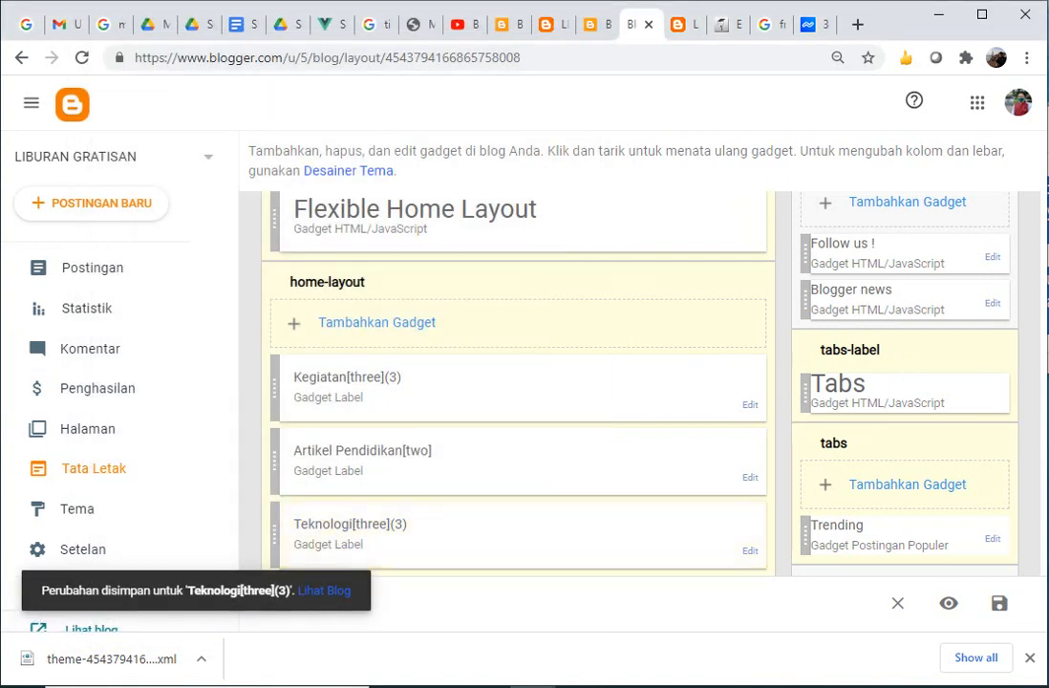
{"action": "left_click", "coordinate": [997, 606]}
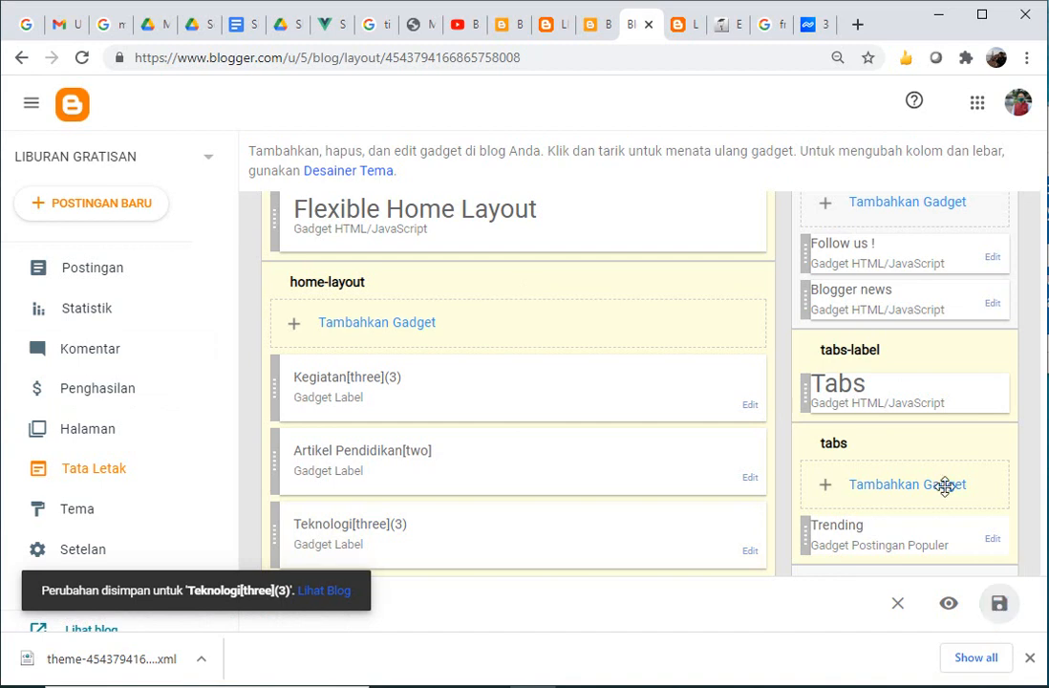
- Reload the blog's home page, look through its label sections, and return to the layout
{"action": "left_click", "coordinate": [682, 27]}
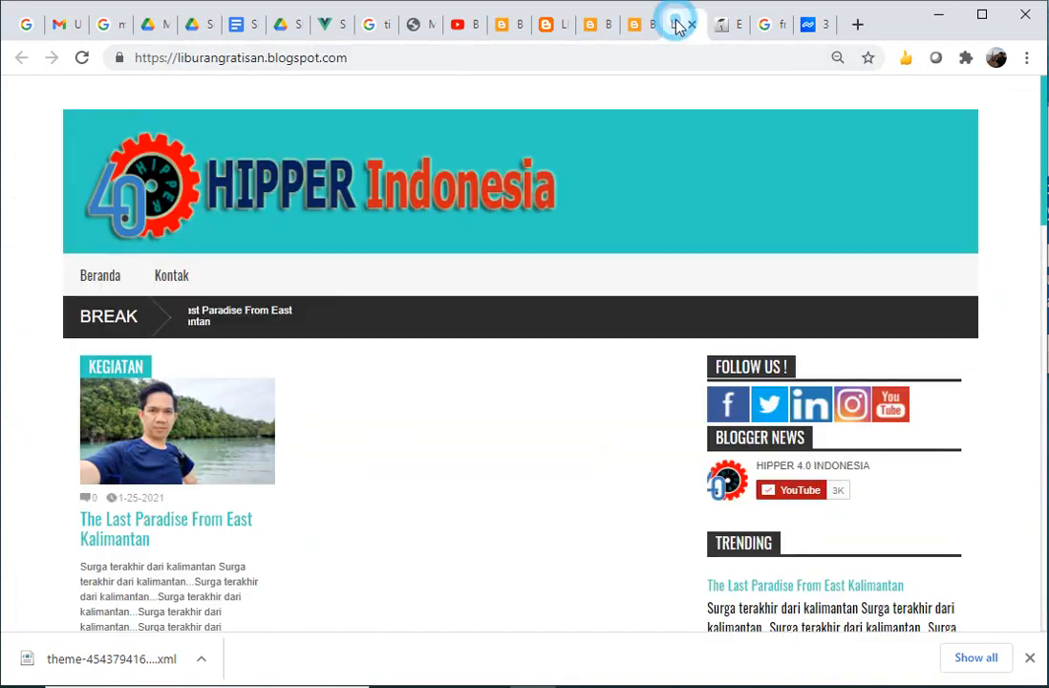
{"action": "left_click", "coordinate": [363, 59]}
{"action": "key", "text": "Return"}
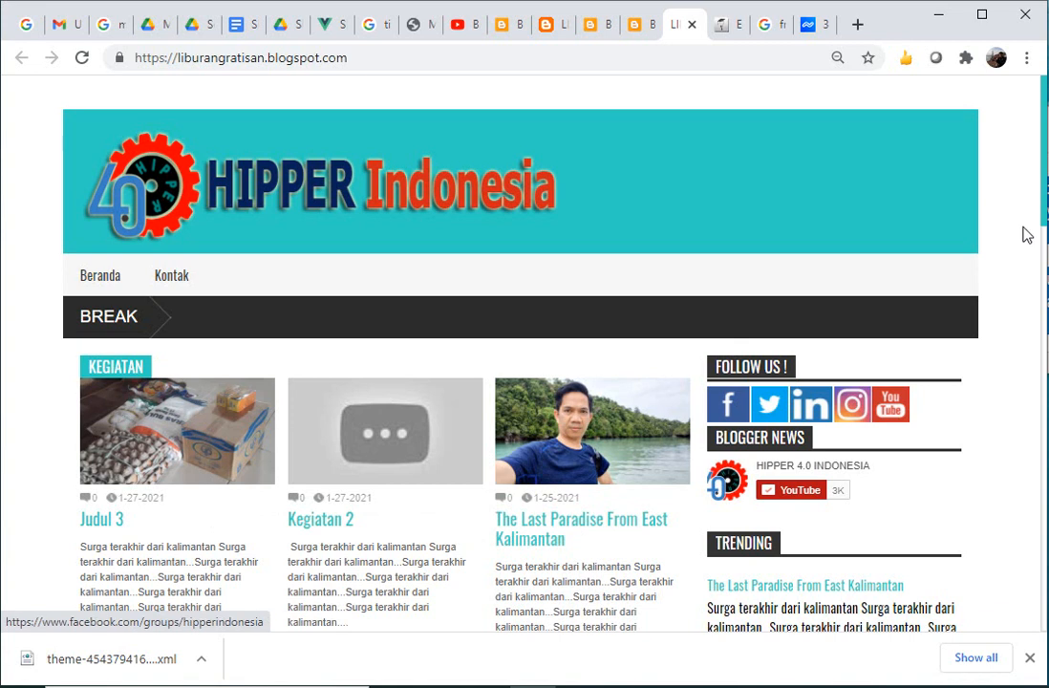
{"action": "left_click_drag", "start_coordinate": [1040, 212], "coordinate": [985, 203]}
{"action": "left_click", "coordinate": [635, 23]}
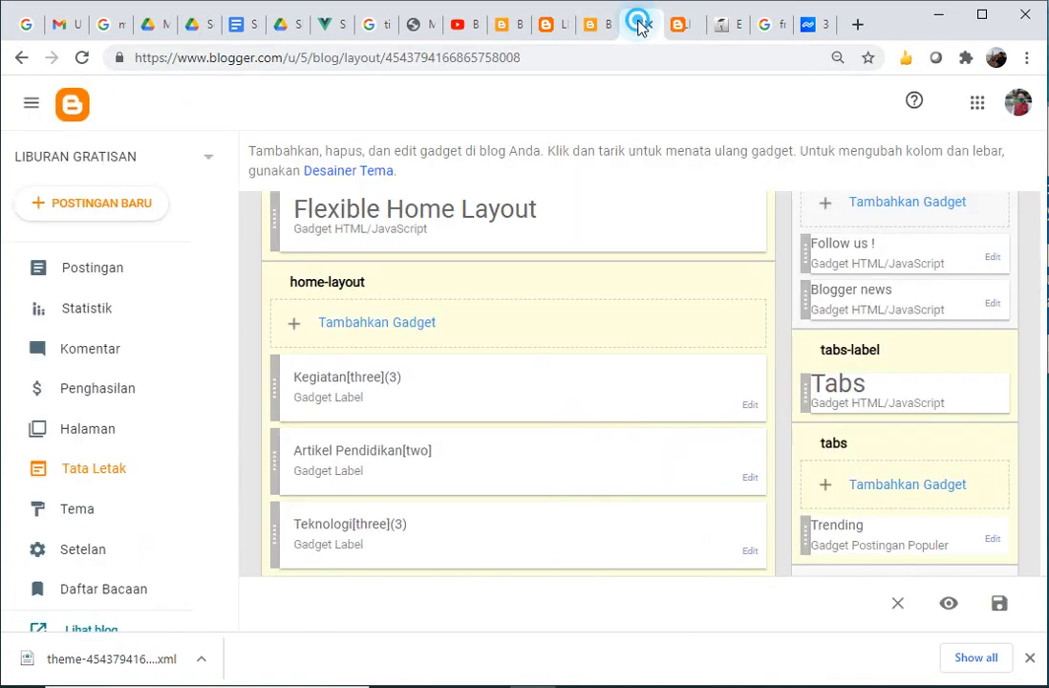
- Retitle the Kegiatan[three](3) gadget as Dalam Negeri[three](3) and save it
{"action": "left_click", "coordinate": [750, 406]}
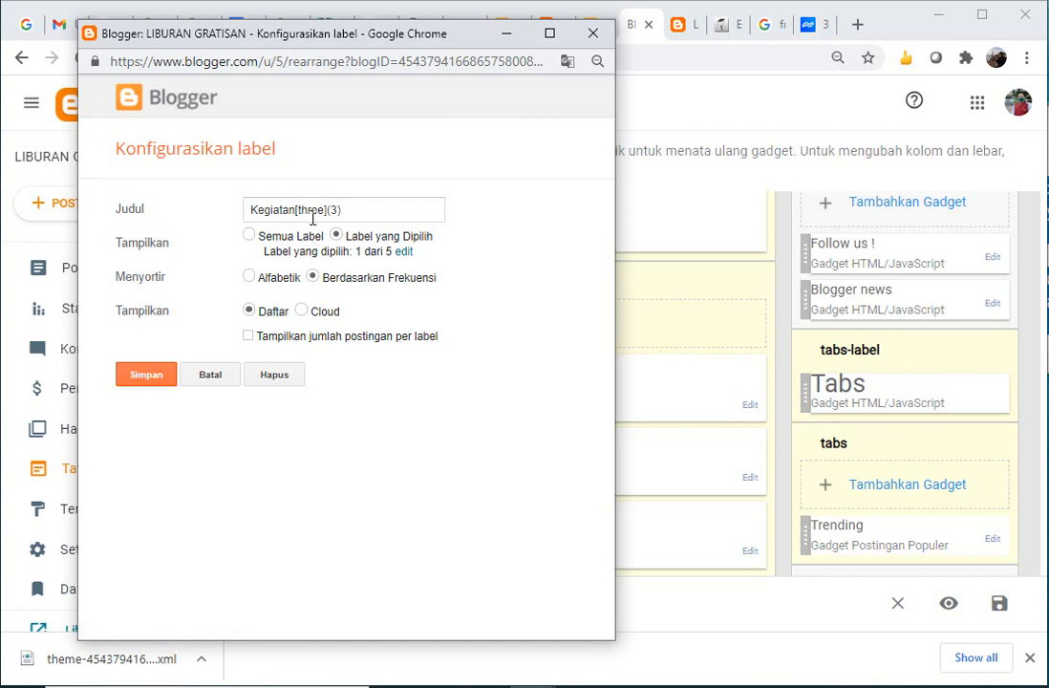
{"action": "double_click", "coordinate": [295, 210]}
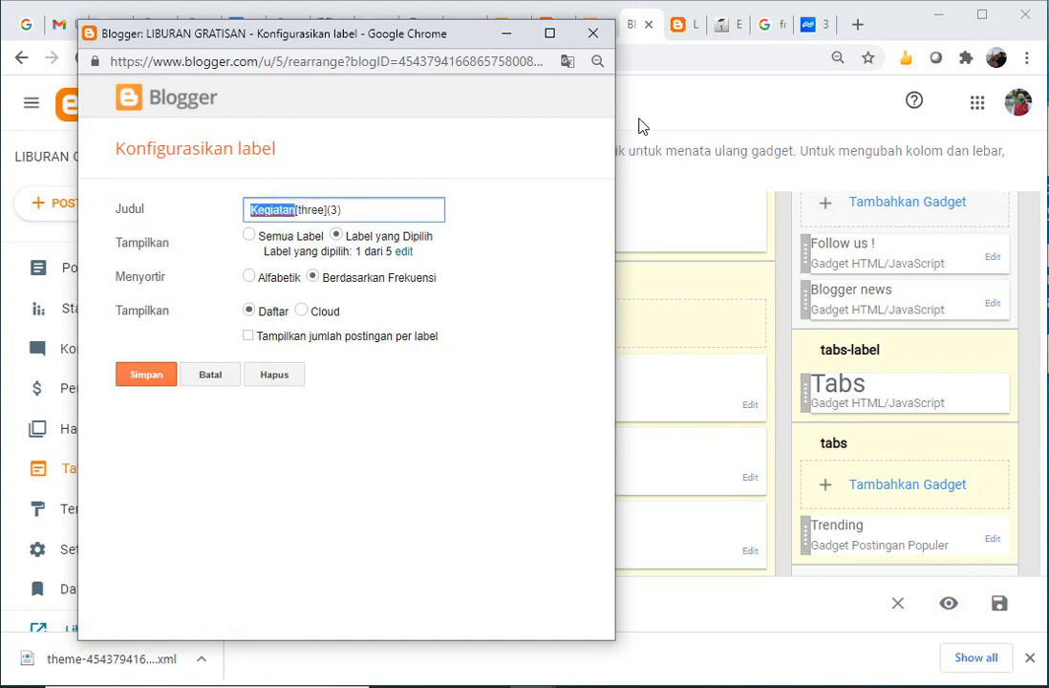
{"action": "key", "text": "Left"}
{"action": "type", "text": "Dala"}
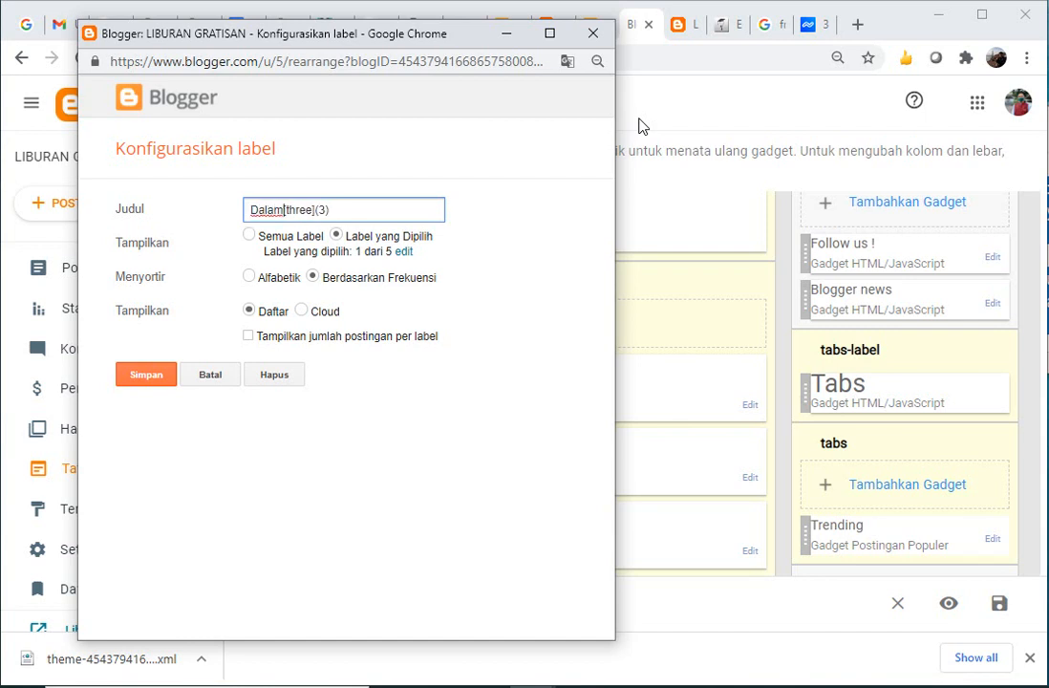
{"action": "type", "text": "mN"}
{"action": "key", "text": "BackSpace"}
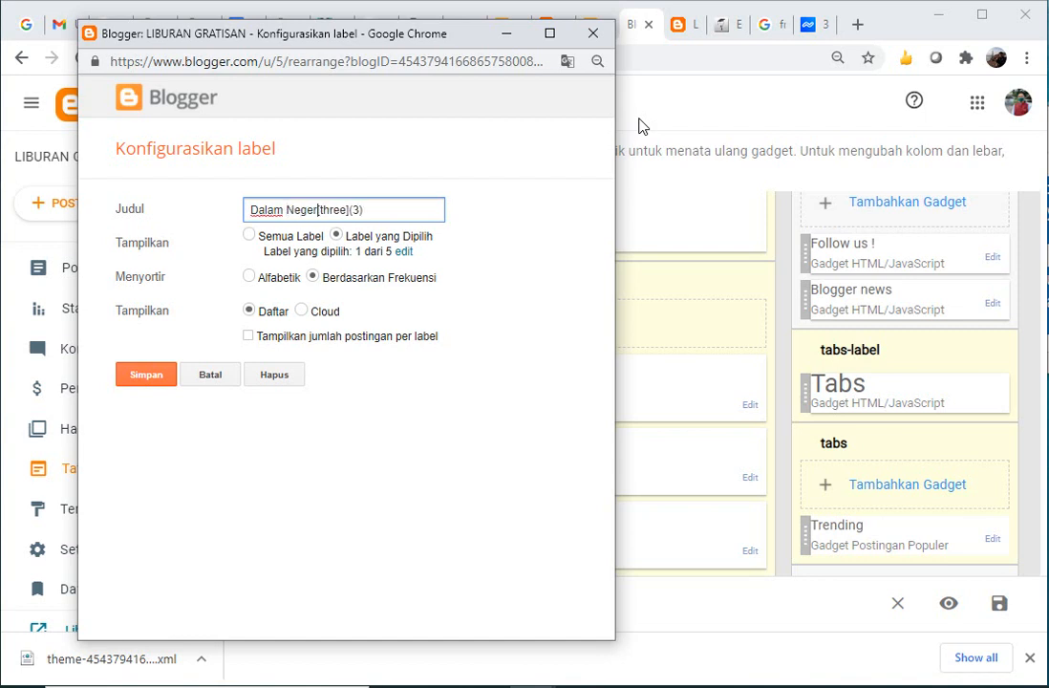
{"action": "left_click", "coordinate": [135, 375]}
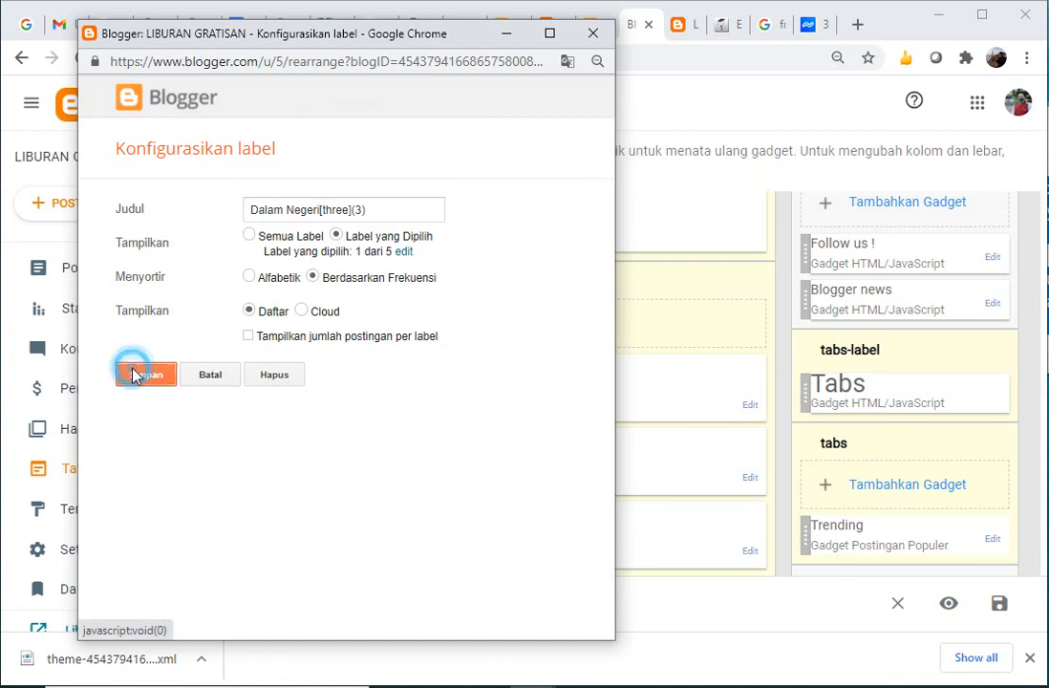
- Reload the blog's home page to check the Dalam Negeri section heading, and return to the layout
{"action": "left_click", "coordinate": [681, 30]}
{"action": "left_click", "coordinate": [353, 59]}
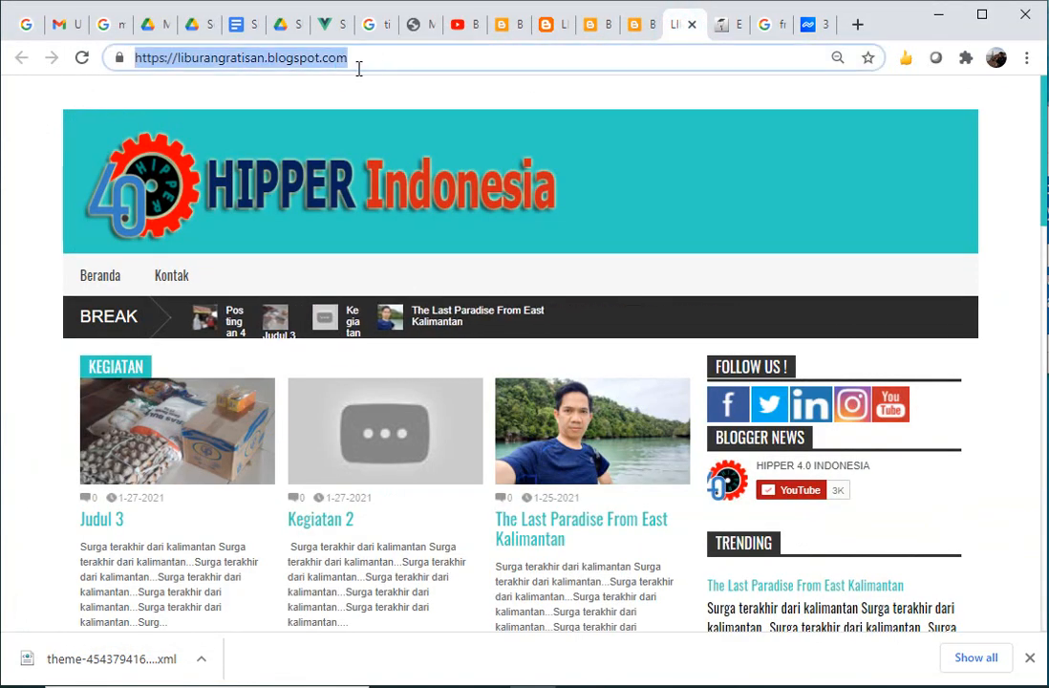
{"action": "key", "text": "Return"}
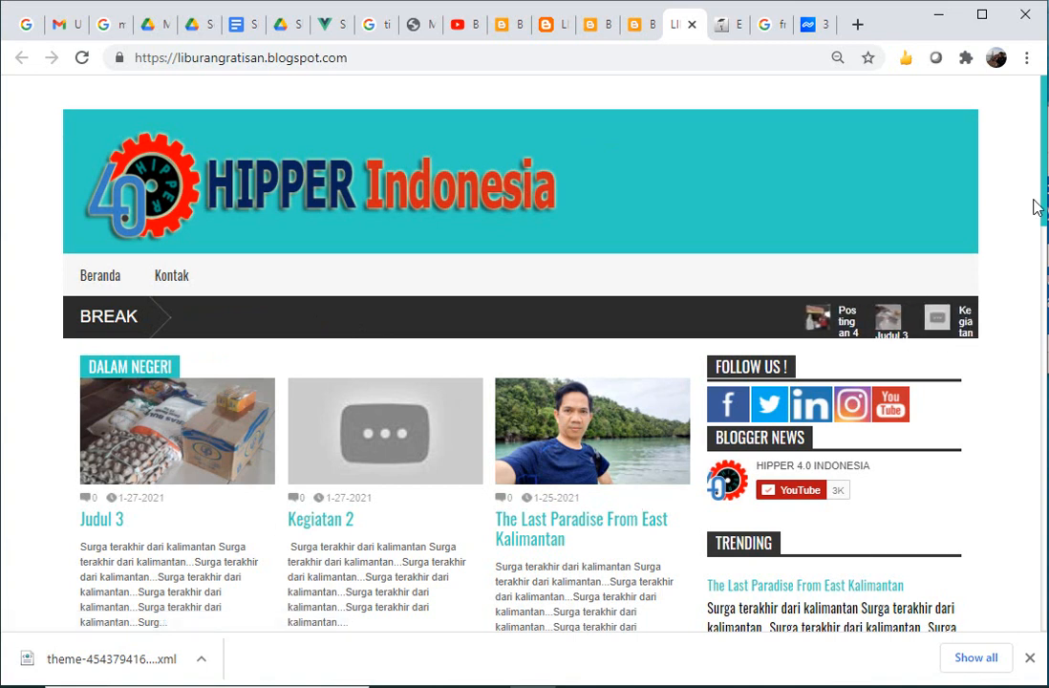
{"action": "left_click_drag", "start_coordinate": [1041, 208], "coordinate": [604, 9]}
{"action": "left_click", "coordinate": [646, 32]}
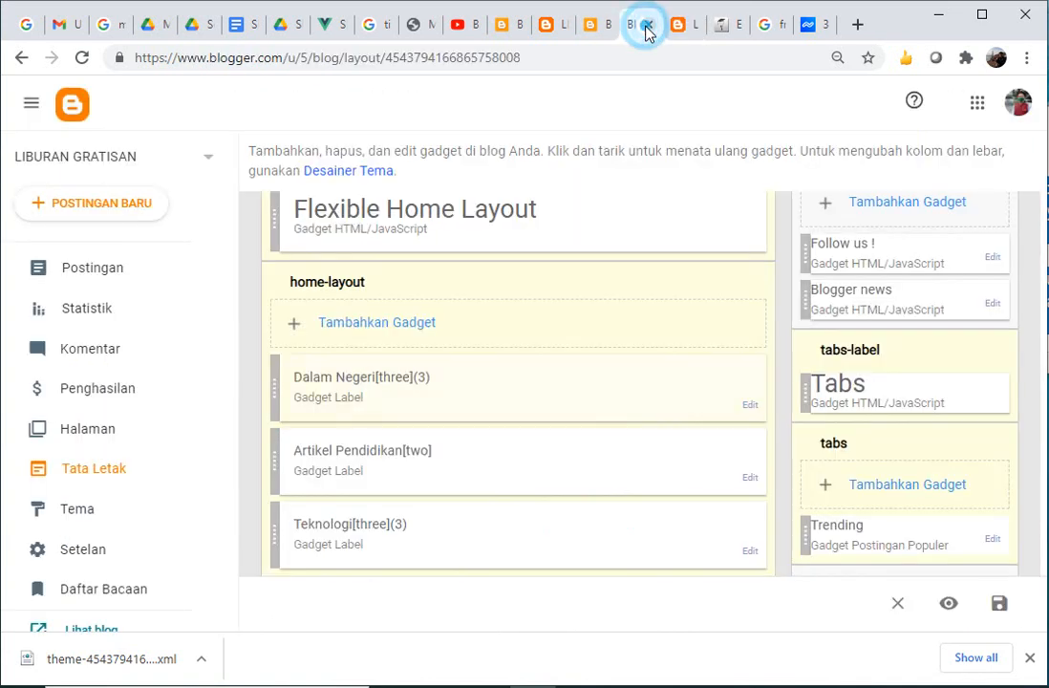
- Check which labels are selected in the Dalam Negeri[three](3) gadget and close its settings without changes
{"action": "left_click", "coordinate": [751, 407]}
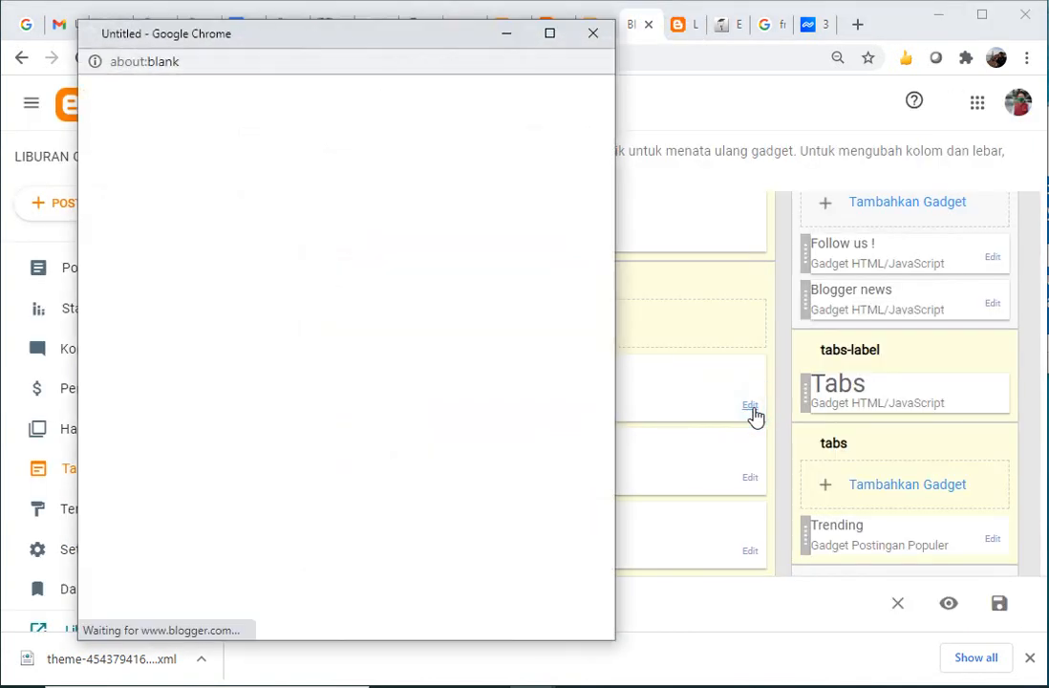
{"action": "left_click", "coordinate": [405, 254]}
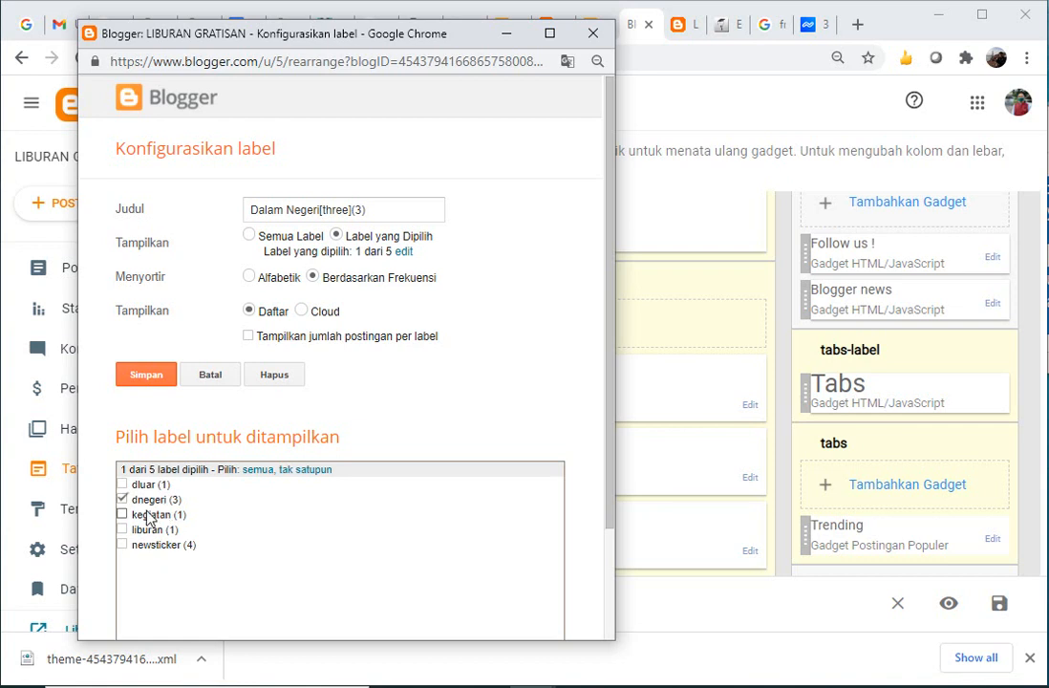
{"action": "left_click", "coordinate": [204, 381]}
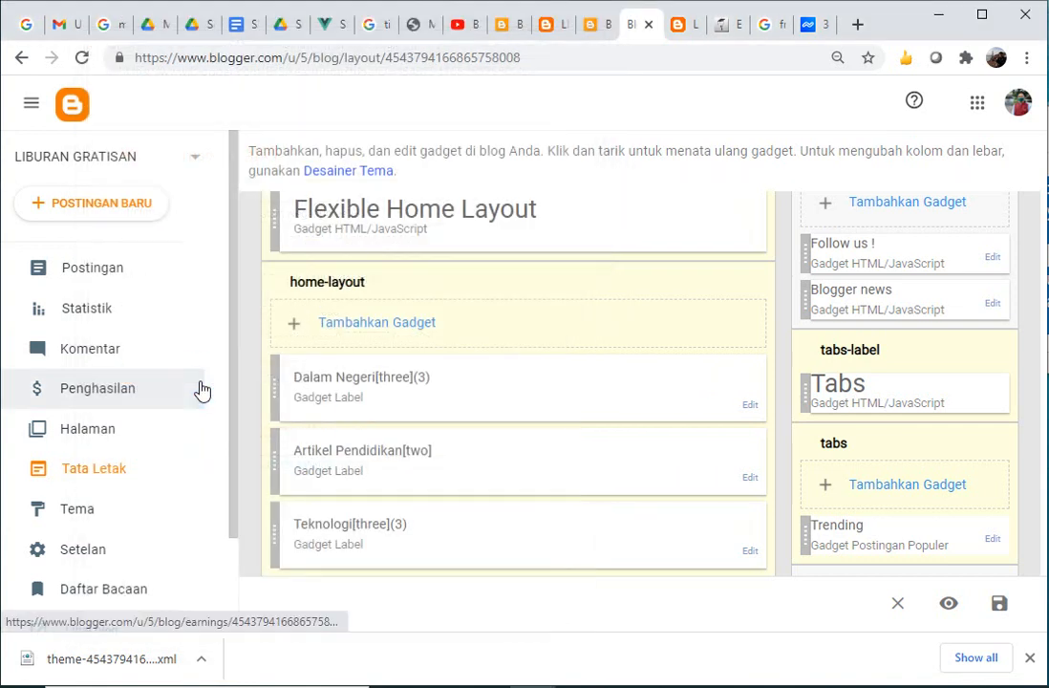
- Replace kegiatan with liburan among the selected labels in the Artikel Pendidikan[two] gadget, and save the gadget
{"action": "left_click", "coordinate": [751, 478]}
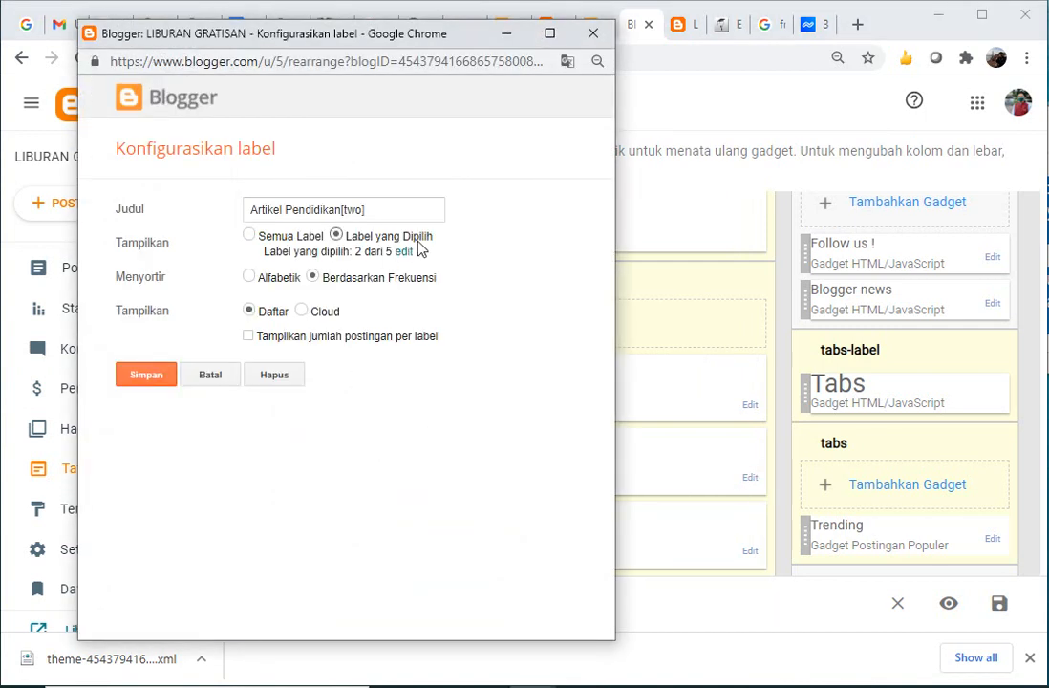
{"action": "left_click", "coordinate": [407, 252]}
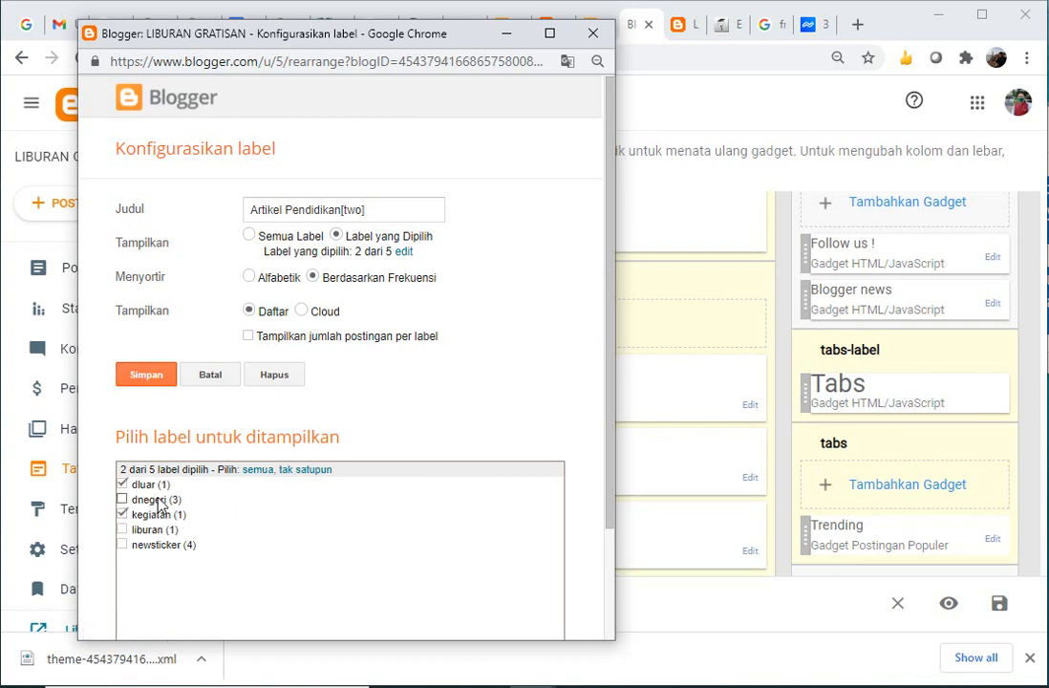
{"action": "left_click", "coordinate": [122, 515]}
{"action": "left_click", "coordinate": [121, 532]}
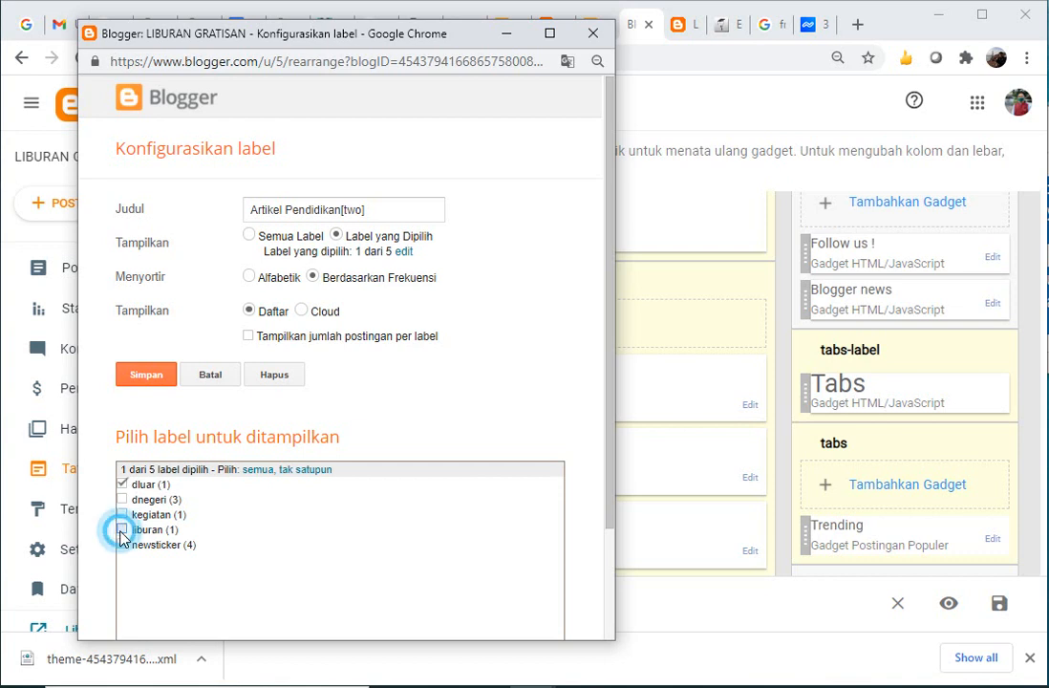
{"action": "left_click", "coordinate": [142, 374]}
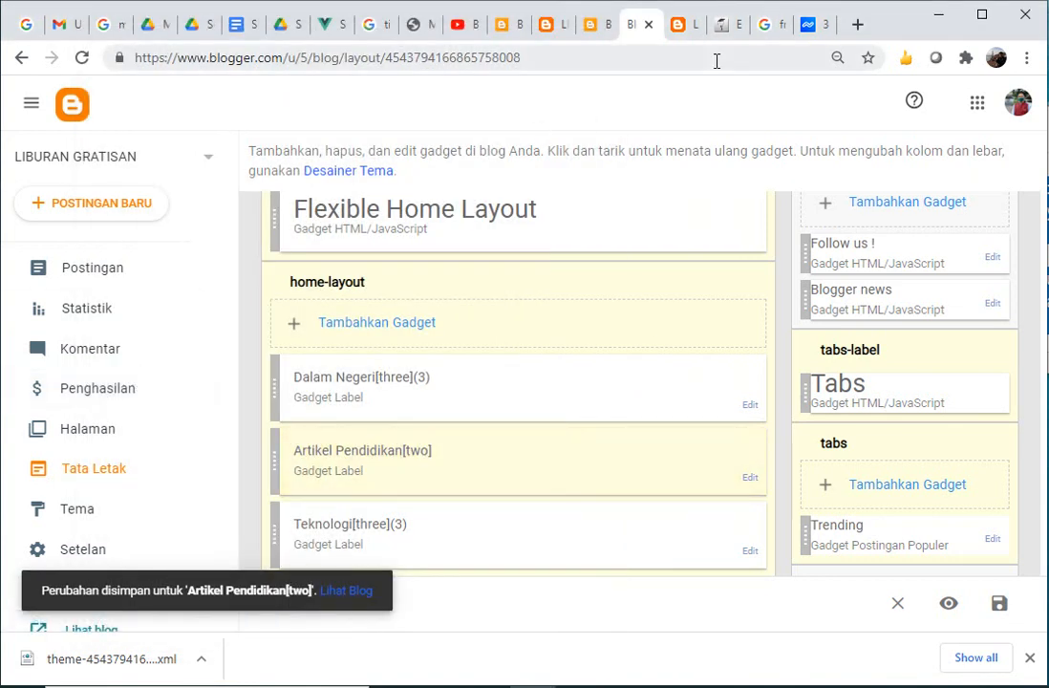
- Reload the blog's home page, examine the Artikel Pendidikan and Teknologi sections, and return to the layout
{"action": "left_click", "coordinate": [682, 30]}
{"action": "left_click", "coordinate": [445, 61]}
{"action": "key", "text": "Return"}
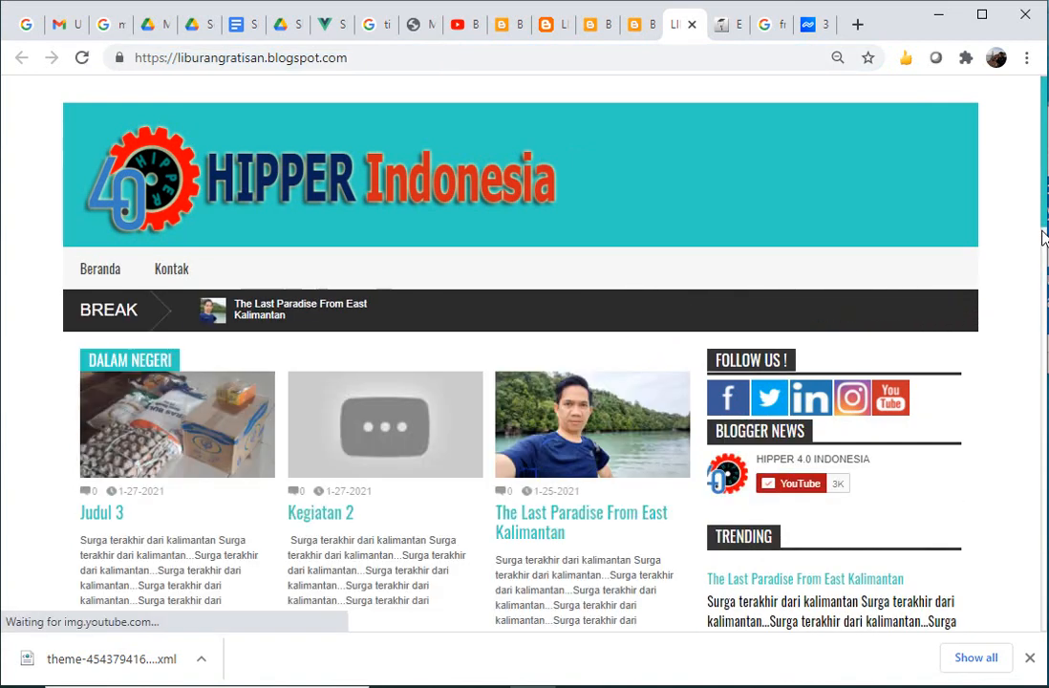
{"action": "scroll", "coordinate": [1044, 237], "scroll_direction": "down", "scroll_amount": 4}
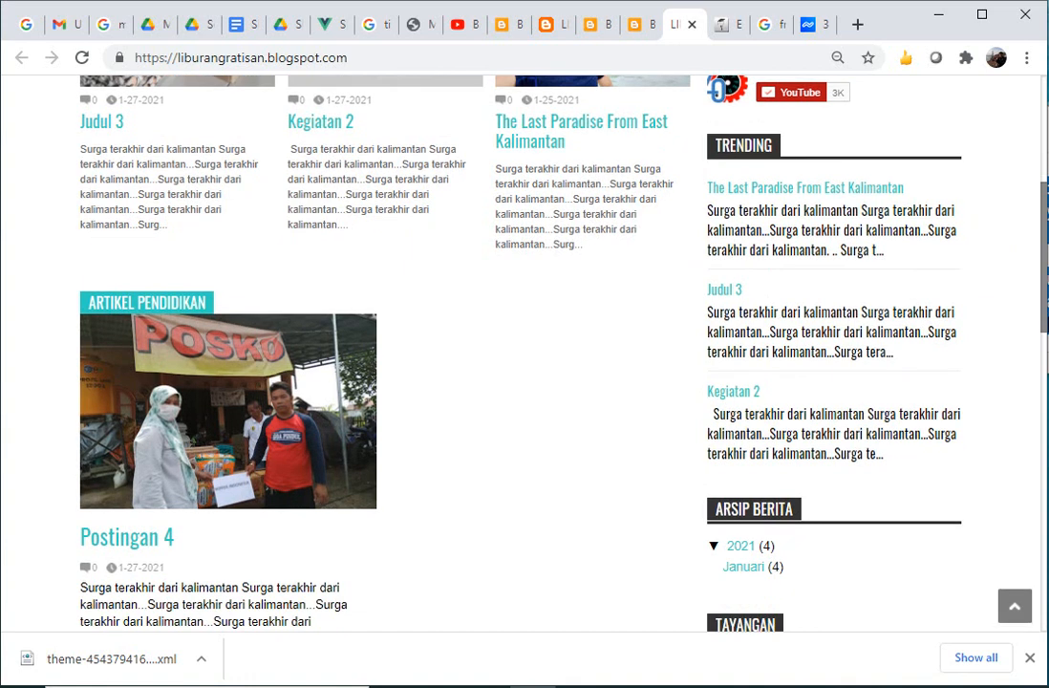
{"action": "scroll", "coordinate": [1044, 237], "scroll_direction": "down", "scroll_amount": 1}
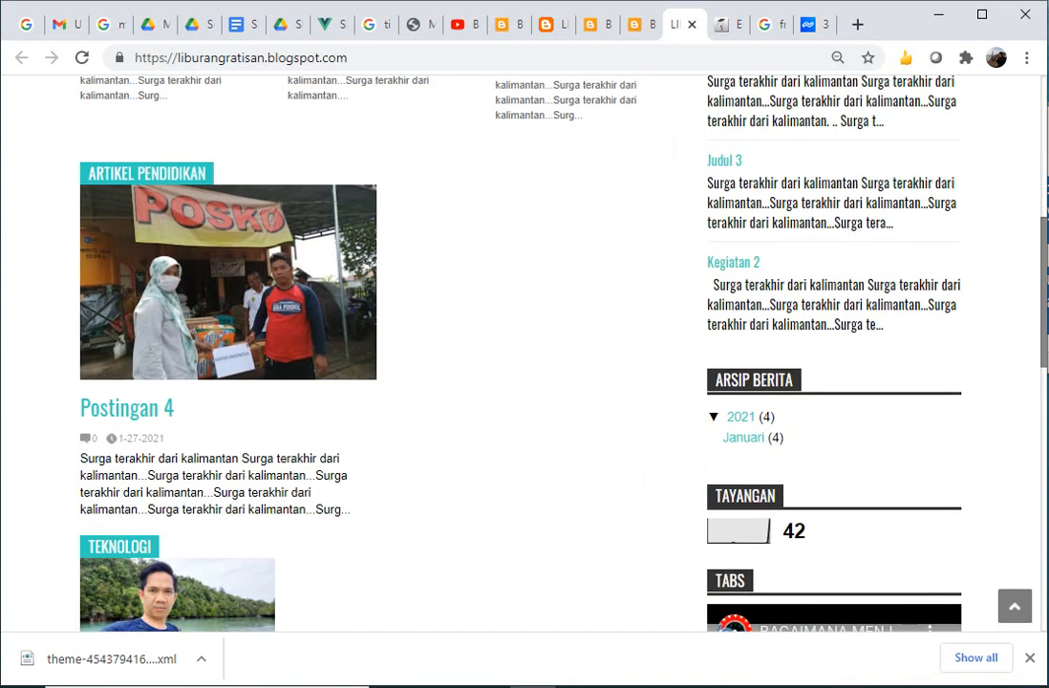
{"action": "scroll", "coordinate": [524, 354], "scroll_direction": "down", "scroll_amount": 2}
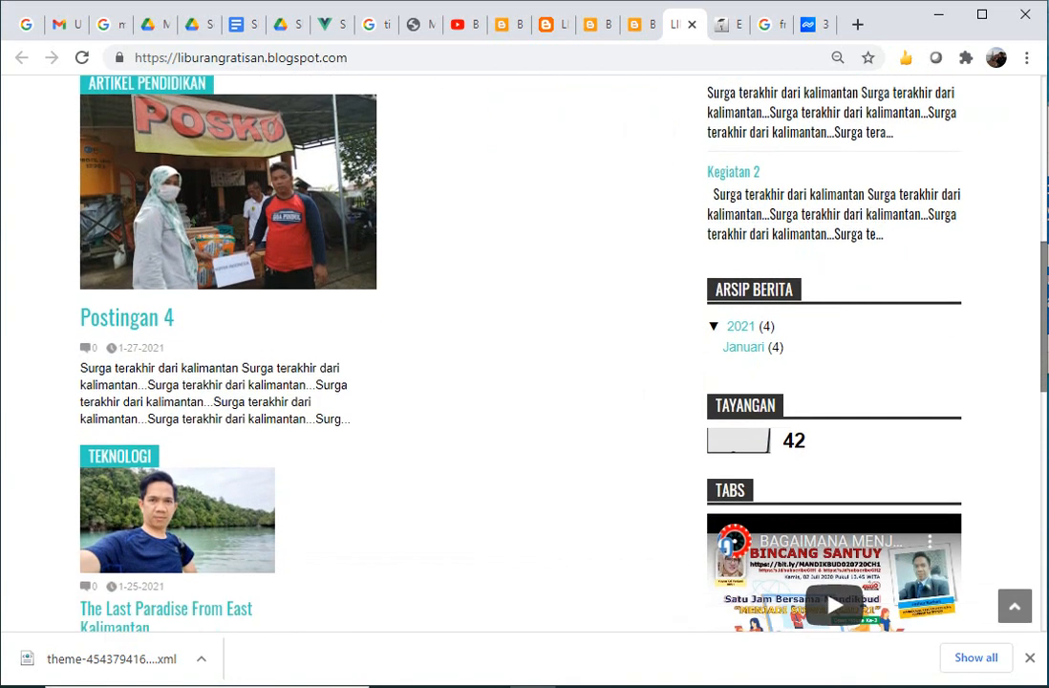
{"action": "left_click_drag", "start_coordinate": [1045, 403], "coordinate": [1047, 348]}
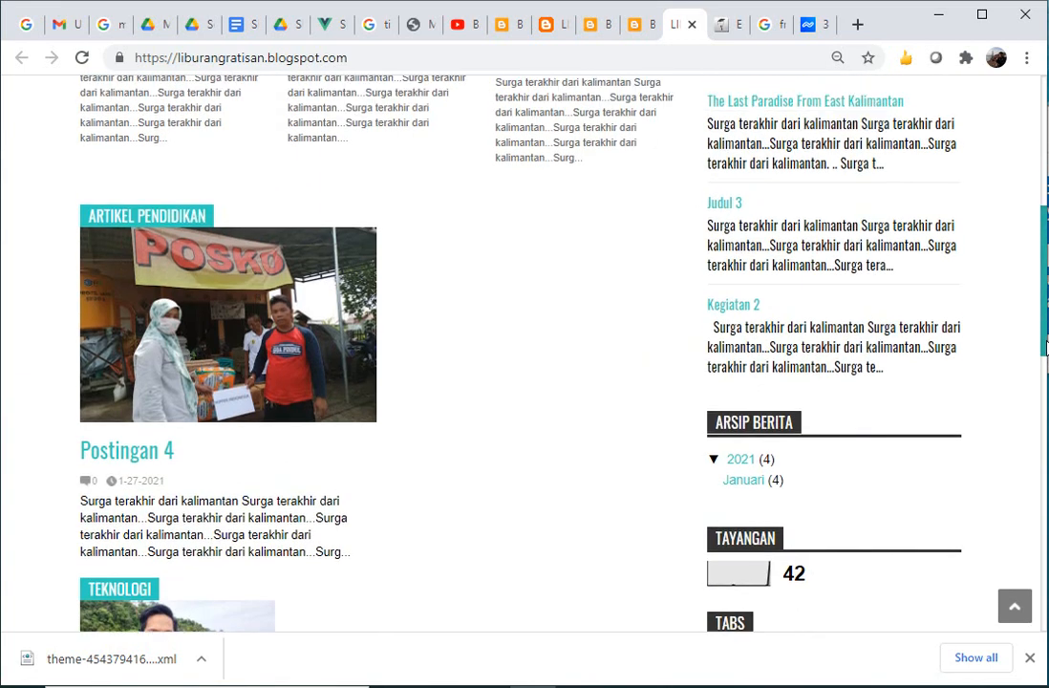
{"action": "left_click", "coordinate": [633, 24]}
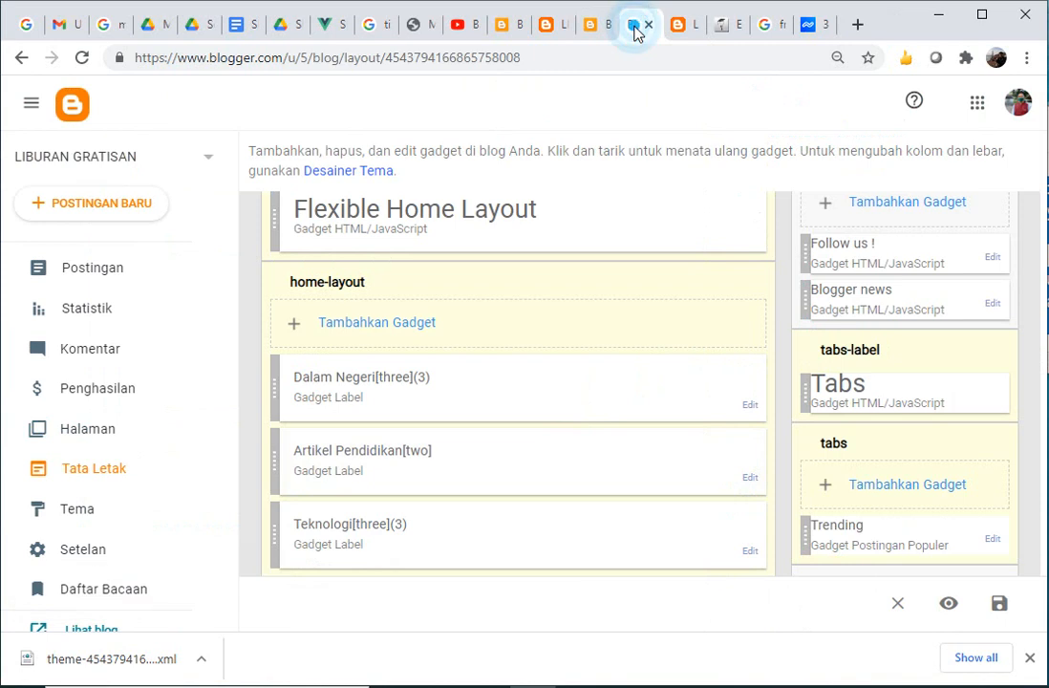
- Deselect the liburan label in the Artikel Pendidikan[two] gadget, keeping only dluar, and save the gadget
{"action": "left_click", "coordinate": [750, 481]}
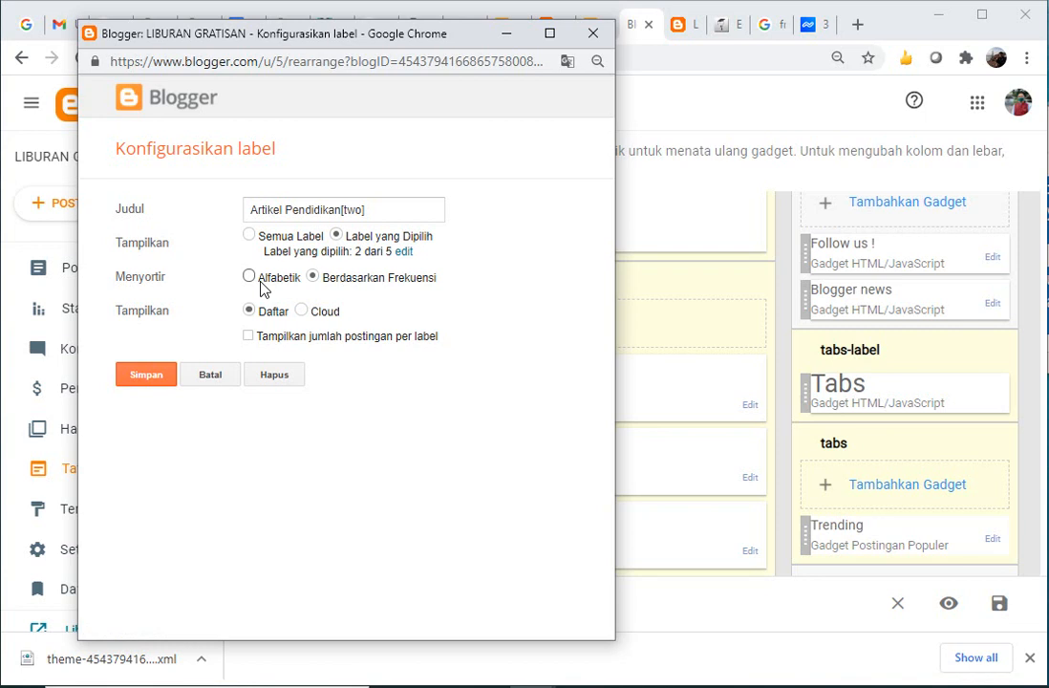
{"action": "left_click_drag", "start_coordinate": [258, 279], "coordinate": [405, 264]}
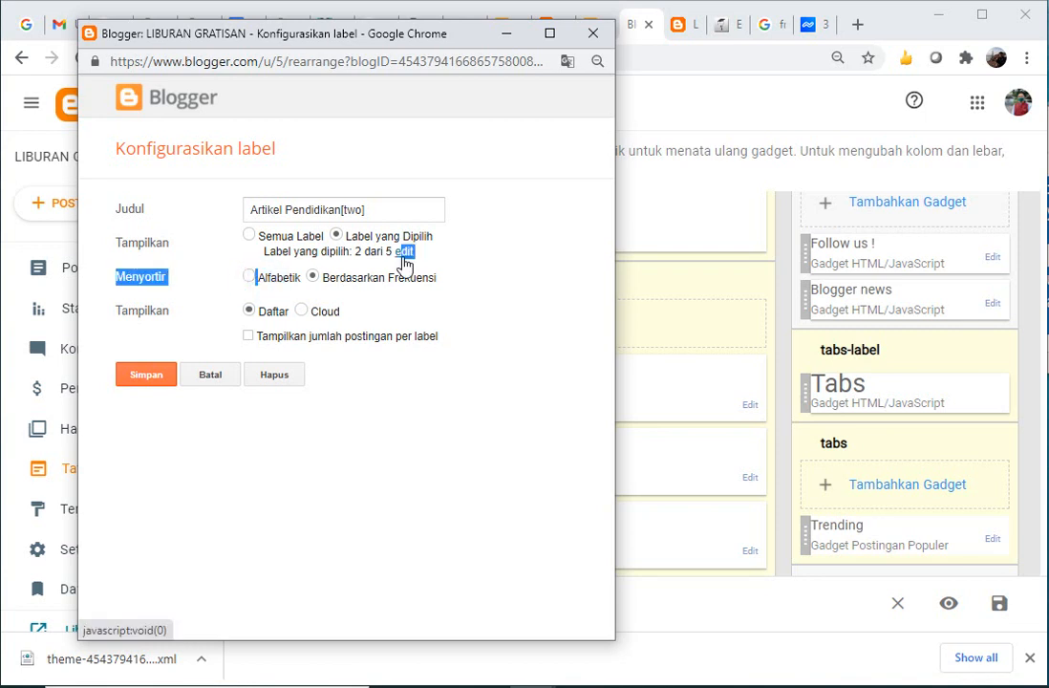
{"action": "left_click", "coordinate": [405, 258]}
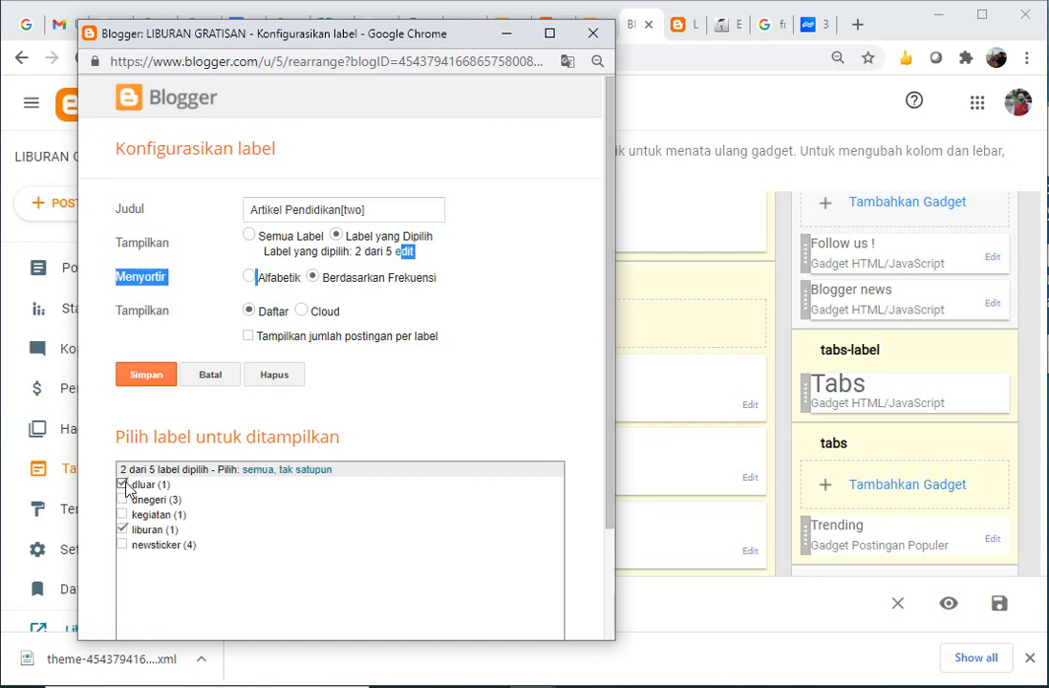
{"action": "left_click", "coordinate": [124, 530]}
{"action": "left_click", "coordinate": [146, 380]}
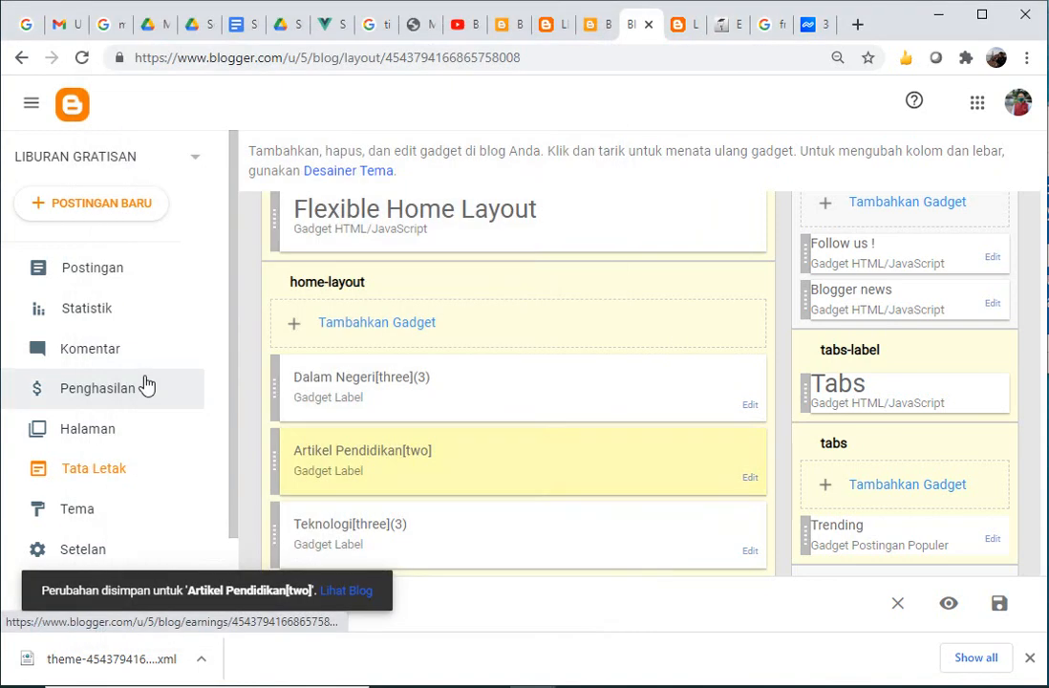
- Retitle the Artikel Pendidikan[two] gadget as Luar Negeri[two] and save it
{"action": "left_click", "coordinate": [752, 481]}
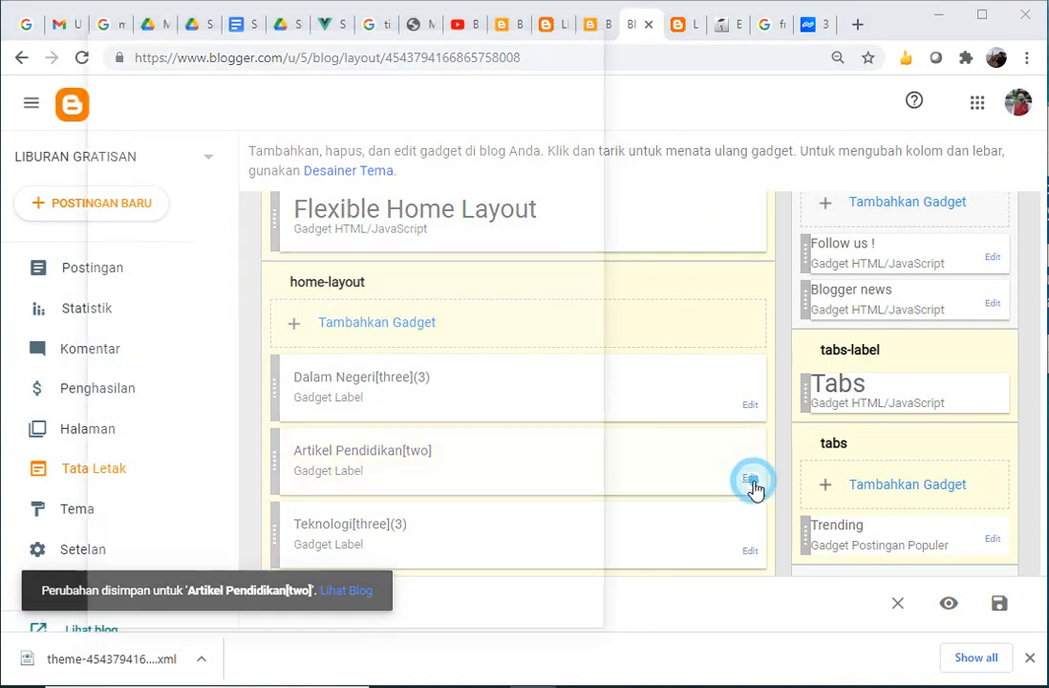
{"action": "left_click", "coordinate": [276, 210]}
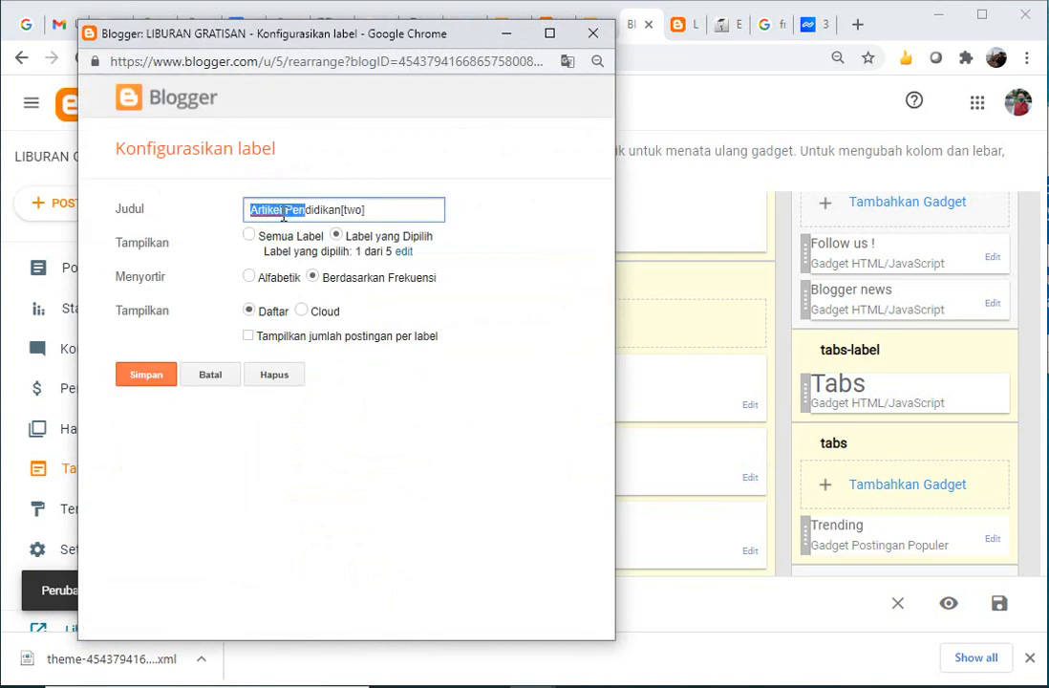
{"action": "key", "text": "shift+Right"}
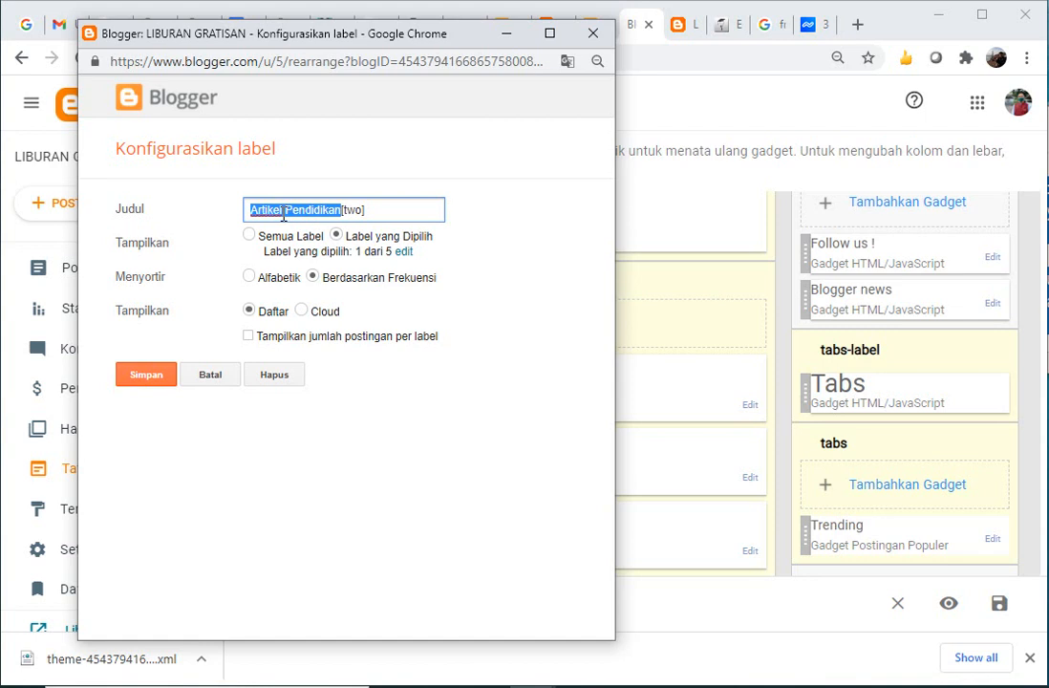
{"action": "type", "text": "Luar Negeri"}
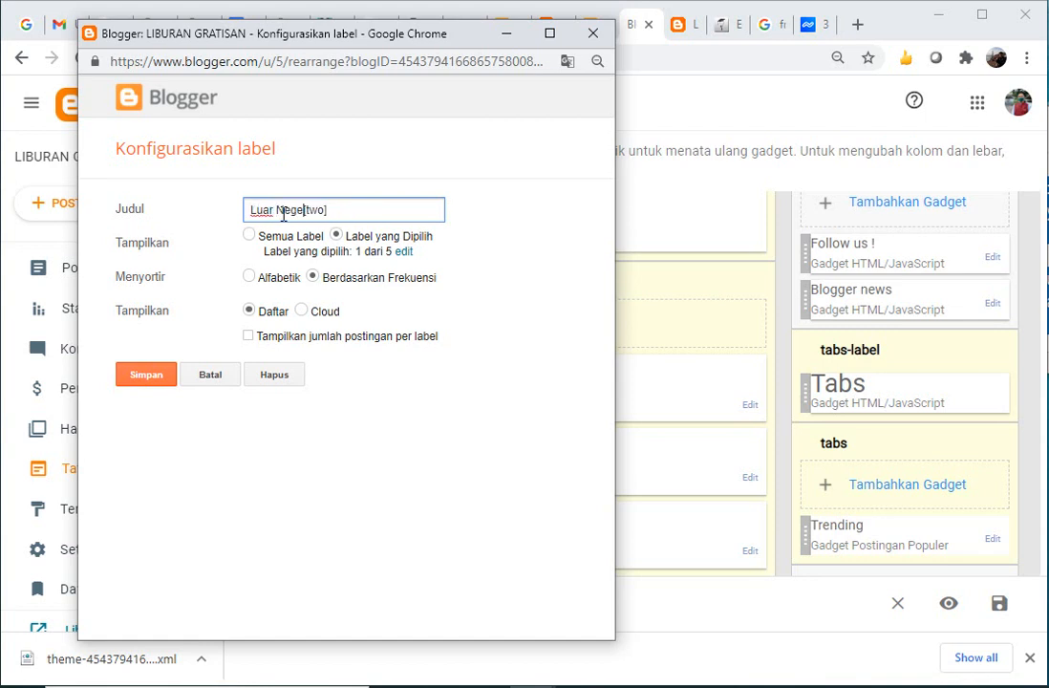
{"action": "left_click", "coordinate": [134, 379]}
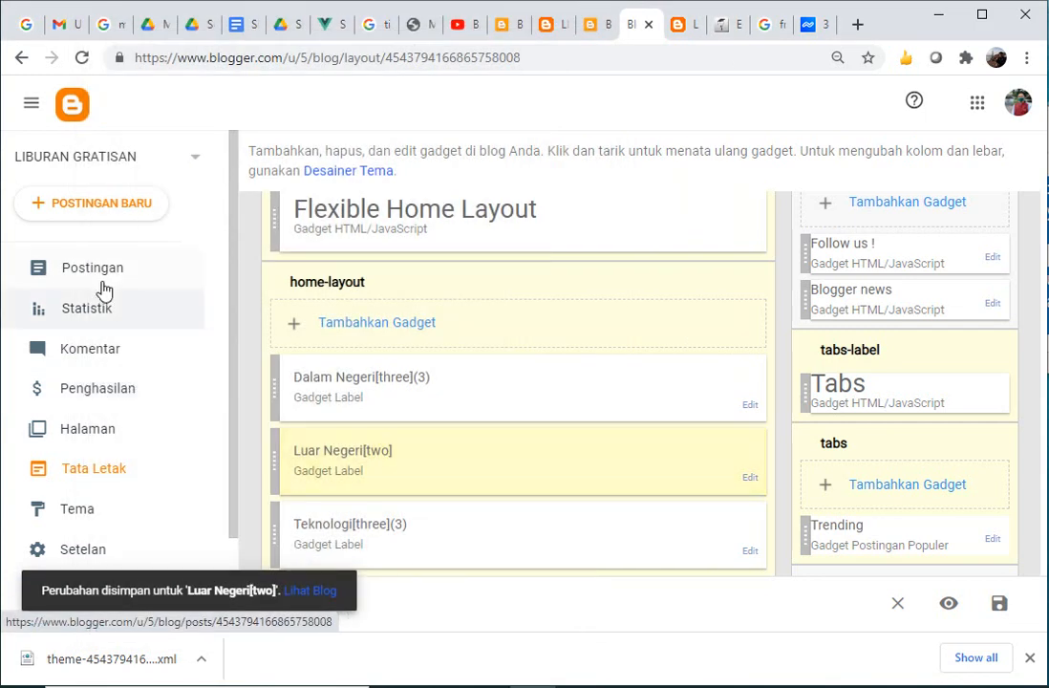
- Create a new post titled Postingan Ke 5 with the body text Ini Isinya
{"action": "left_click", "coordinate": [86, 209]}
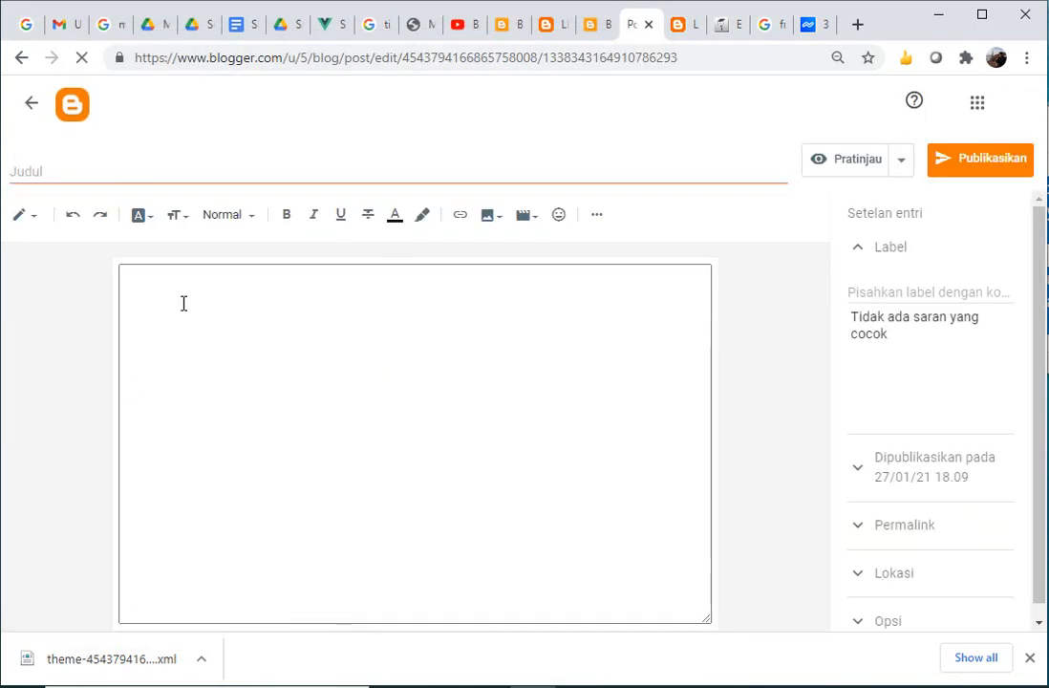
{"action": "left_click", "coordinate": [67, 178]}
{"action": "type", "text": "Postingan Ke 5"}
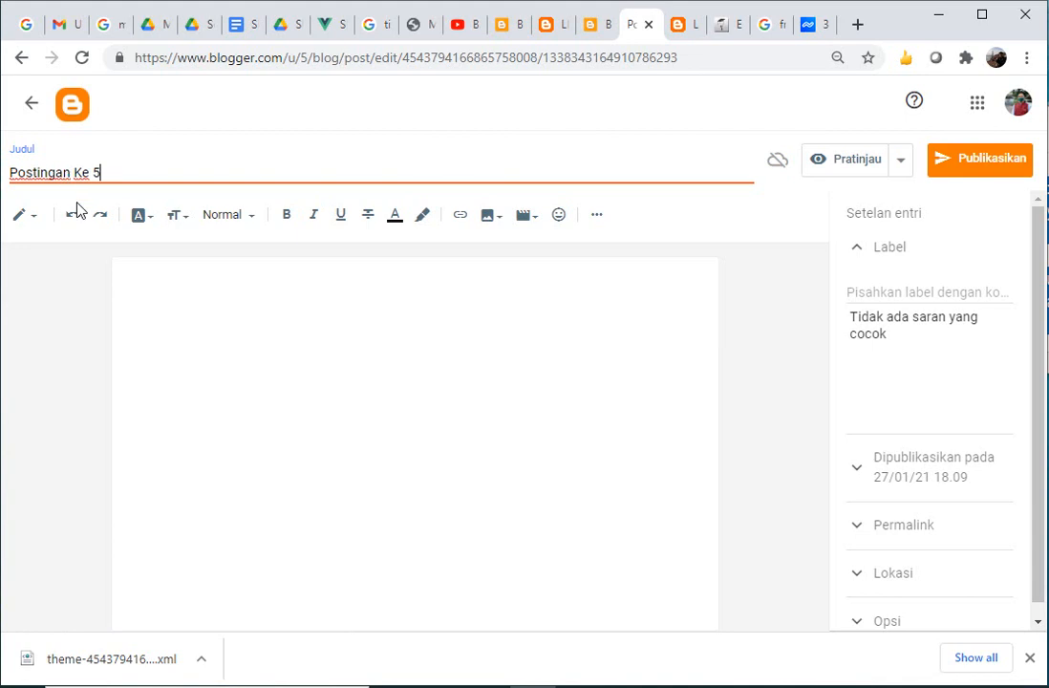
{"action": "left_click", "coordinate": [235, 295]}
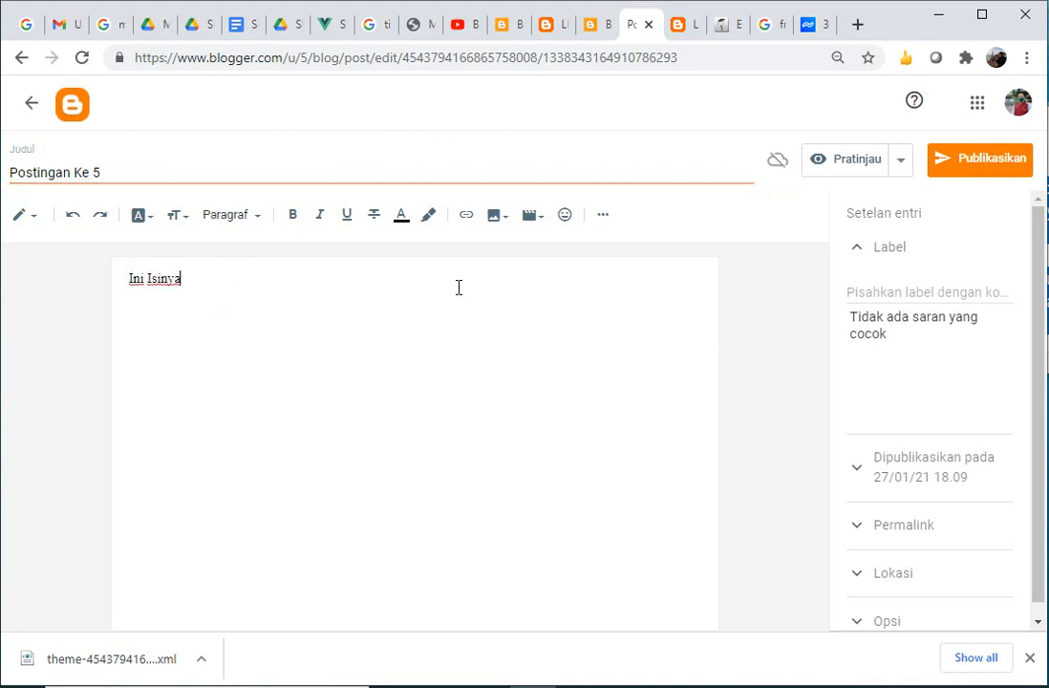
- Assign the labels newsticker and dluar to the Postingan Ke 5 post and publish it
{"action": "left_click", "coordinate": [872, 290]}
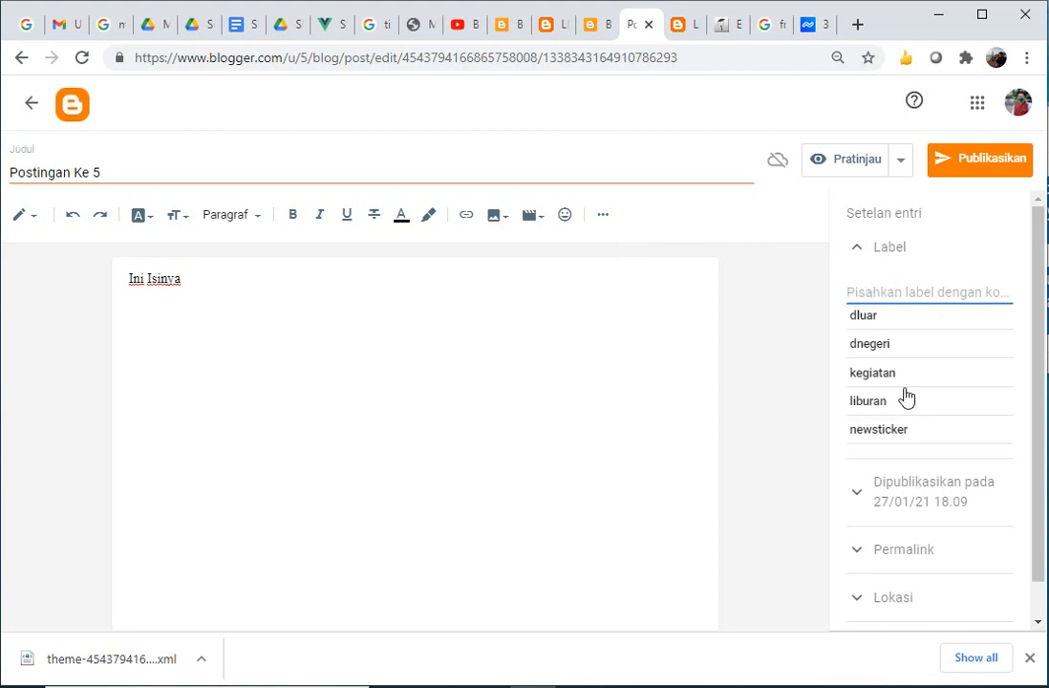
{"action": "left_click", "coordinate": [911, 432]}
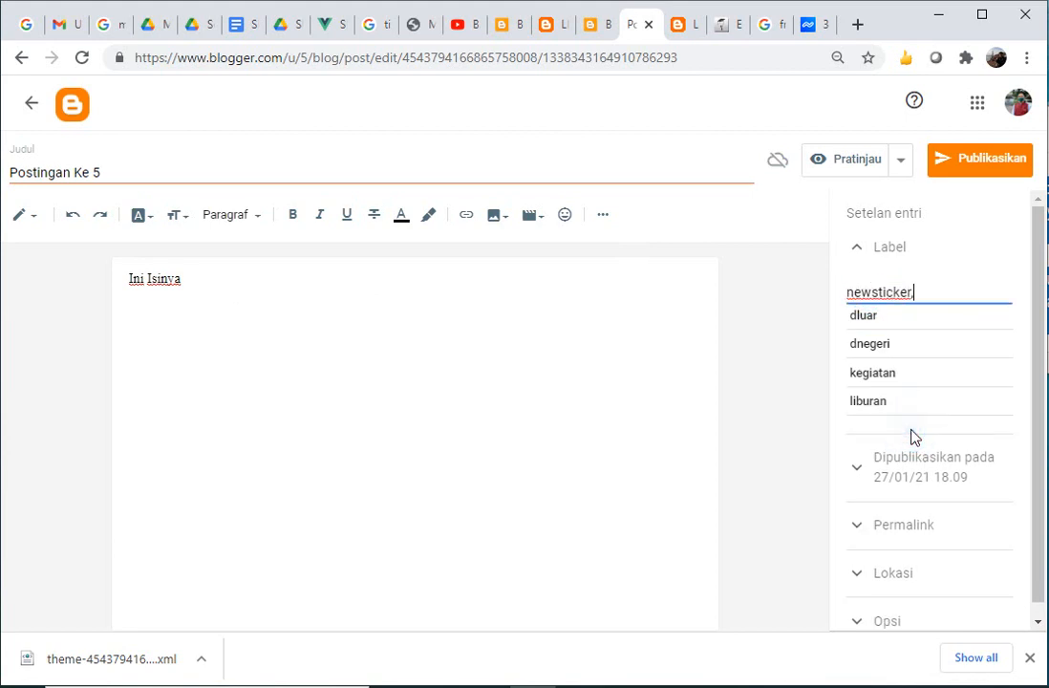
{"action": "left_click", "coordinate": [950, 316]}
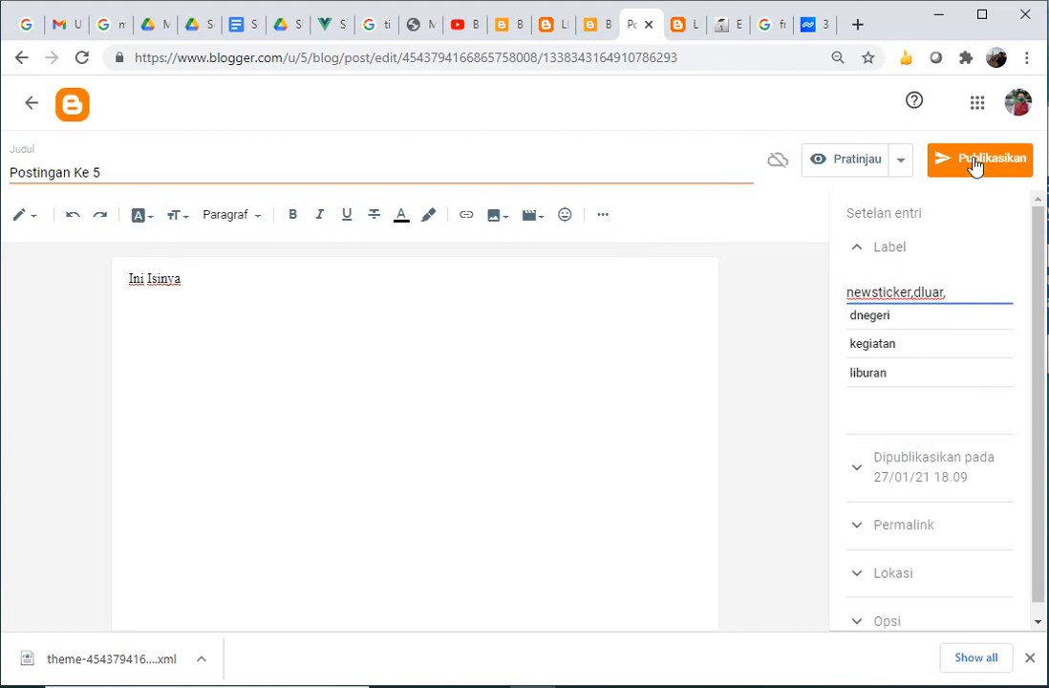
{"action": "left_click", "coordinate": [975, 165]}
{"action": "left_click", "coordinate": [637, 406]}
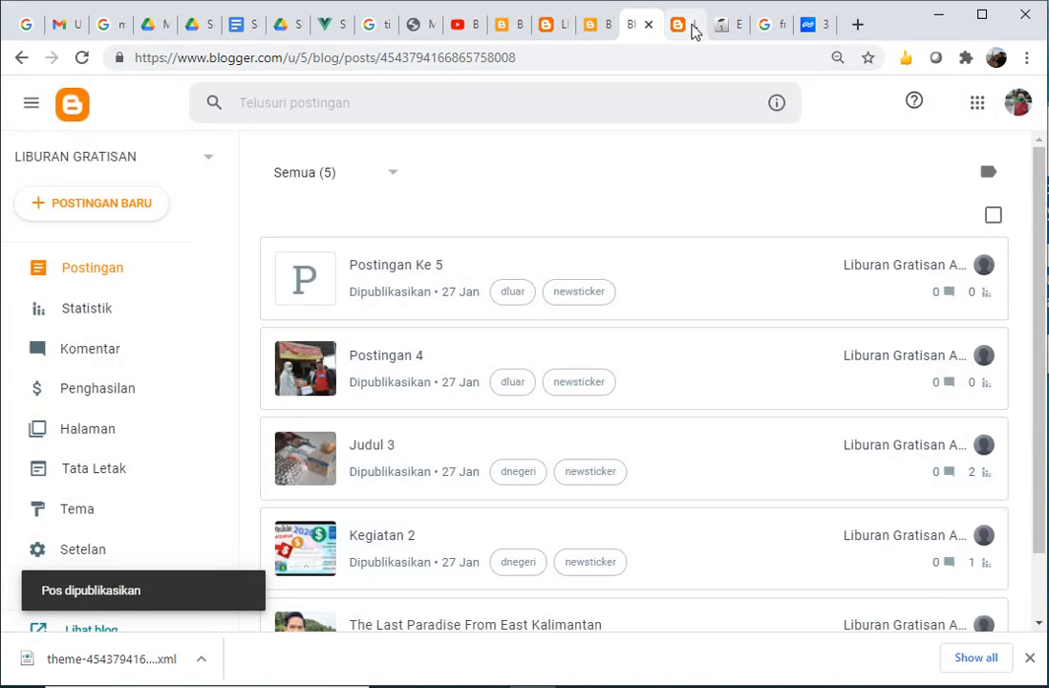
- Reload the public Liburan Gratisan home page and check the Luar Negeri section for the new post
{"action": "left_click", "coordinate": [690, 31]}
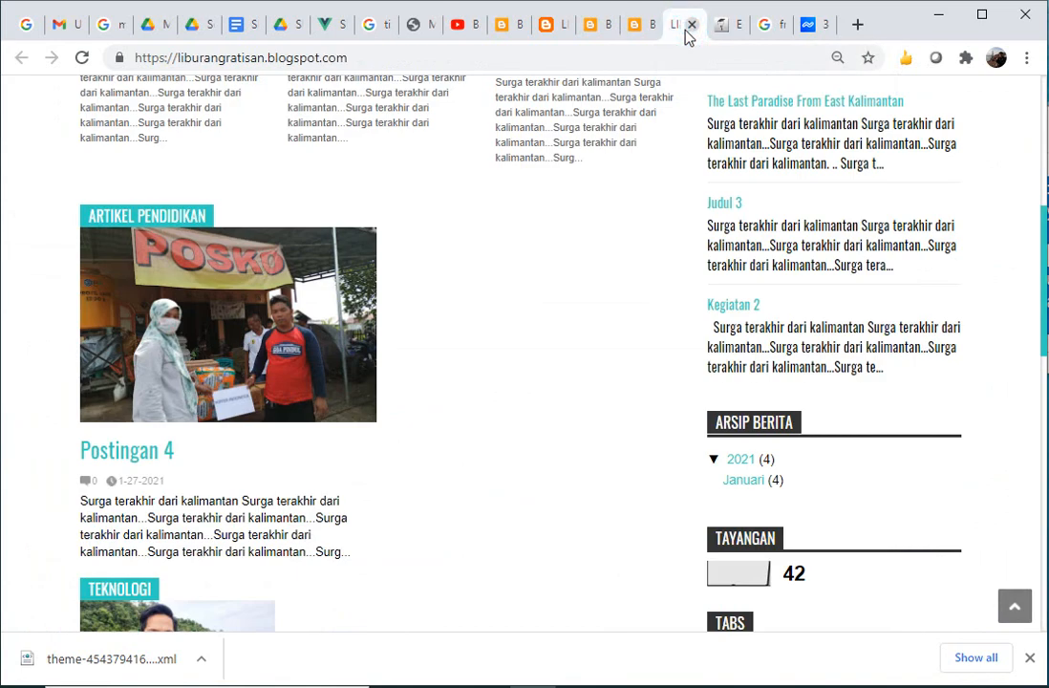
{"action": "left_click", "coordinate": [536, 60]}
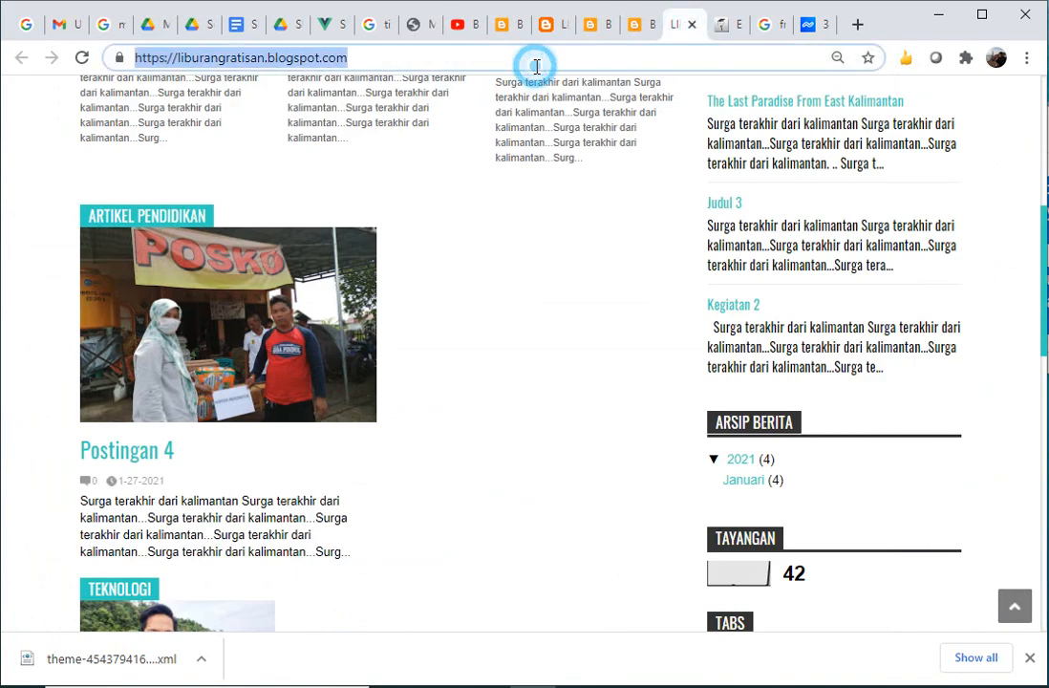
{"action": "key", "text": "Return"}
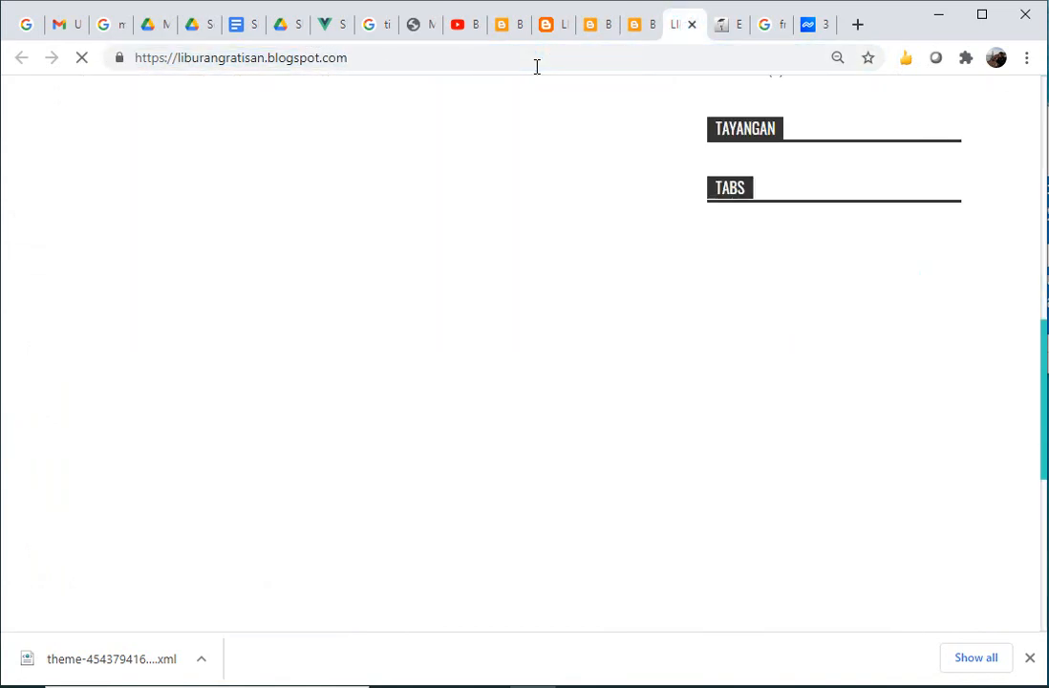
{"action": "left_click_drag", "start_coordinate": [1044, 359], "coordinate": [1044, 293]}
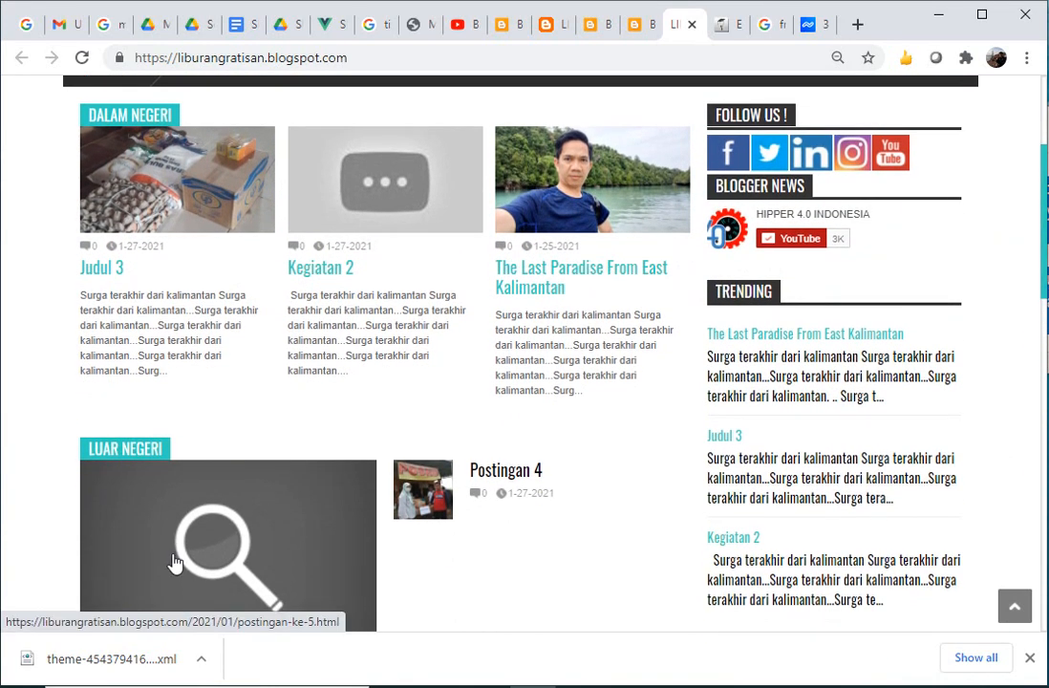
- Open the Postingan Ke 5 post for editing and place the cursor before its body text
{"action": "left_click", "coordinate": [637, 26]}
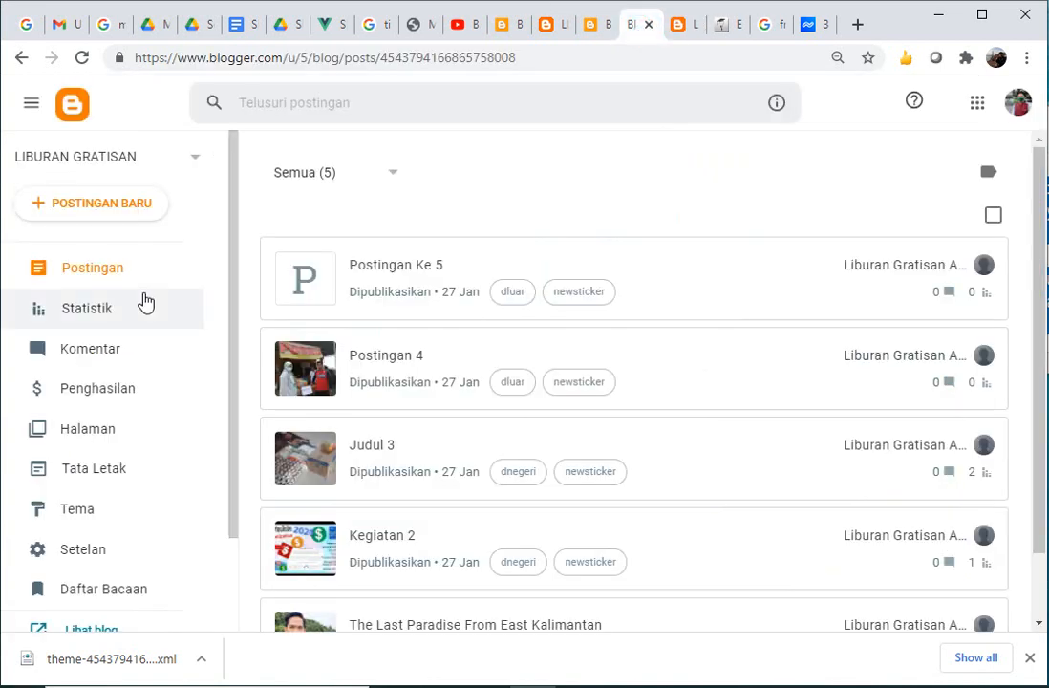
{"action": "left_click", "coordinate": [399, 267]}
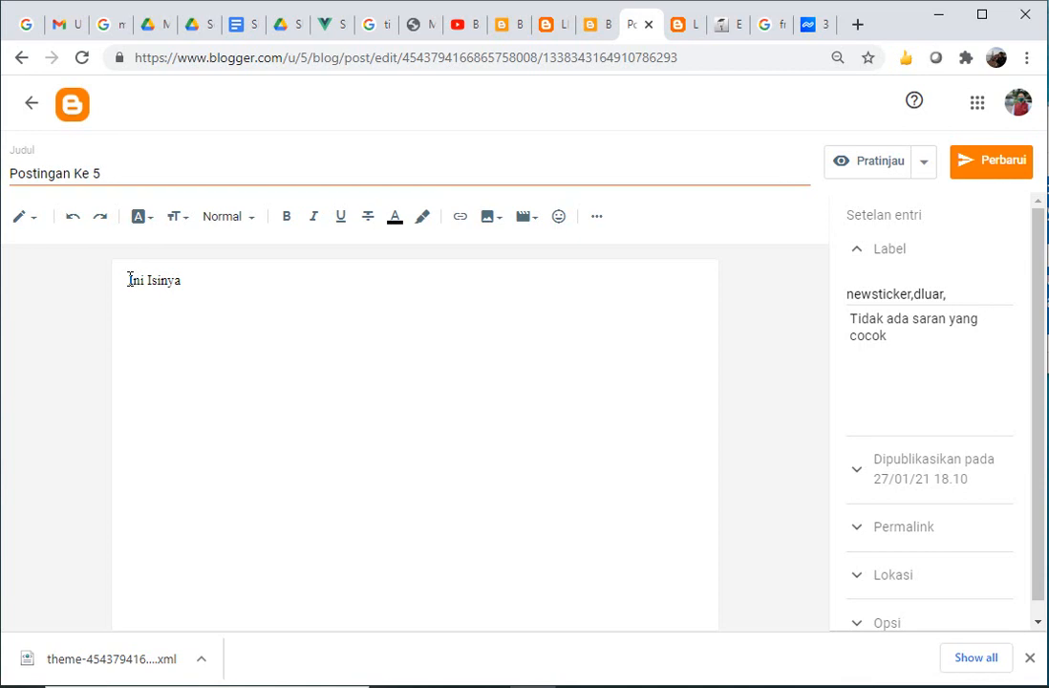
{"action": "left_click", "coordinate": [129, 279]}
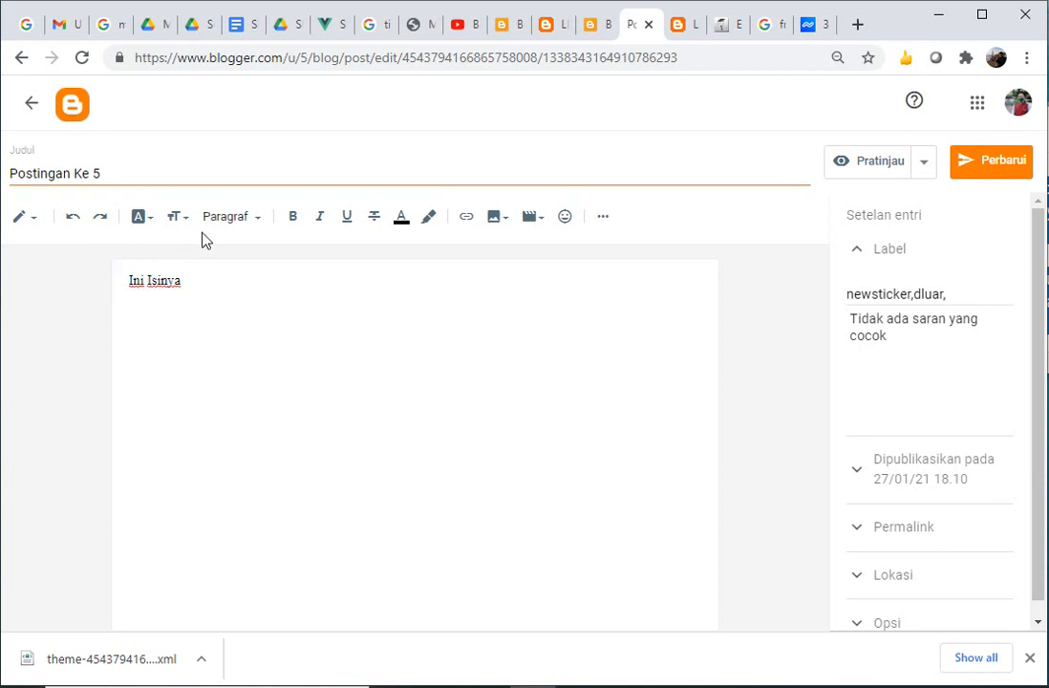
- Upload GCE_Badges_01.png from the computer, insert it above the text of Postingan Ke 5, and update the post
{"action": "left_click", "coordinate": [503, 225]}
{"action": "left_click", "coordinate": [555, 267]}
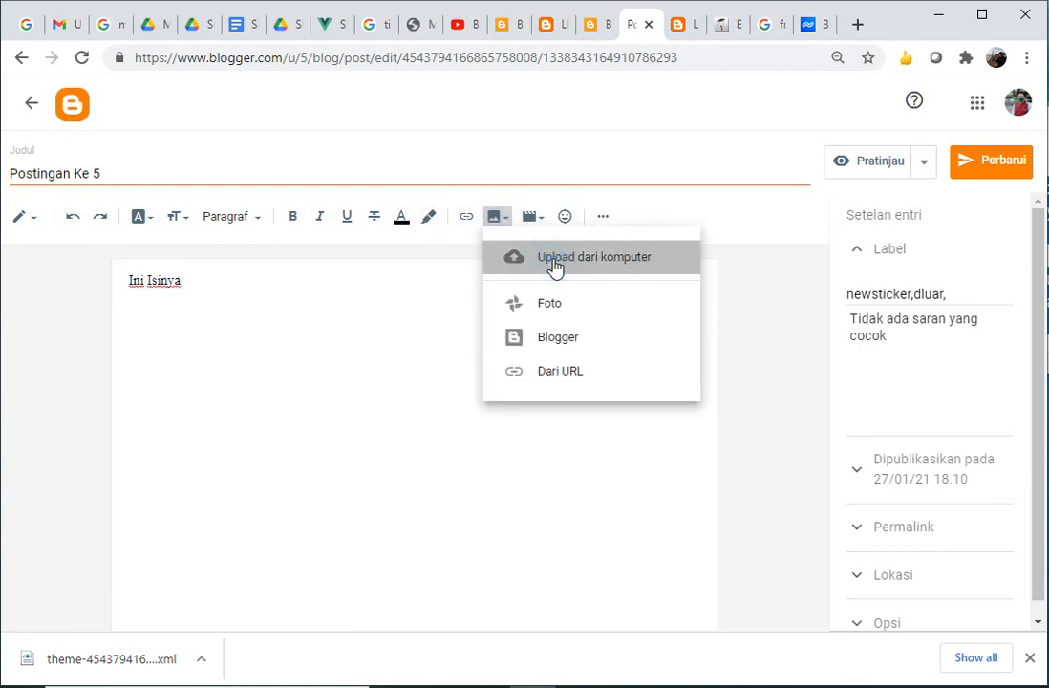
{"action": "left_click", "coordinate": [197, 231]}
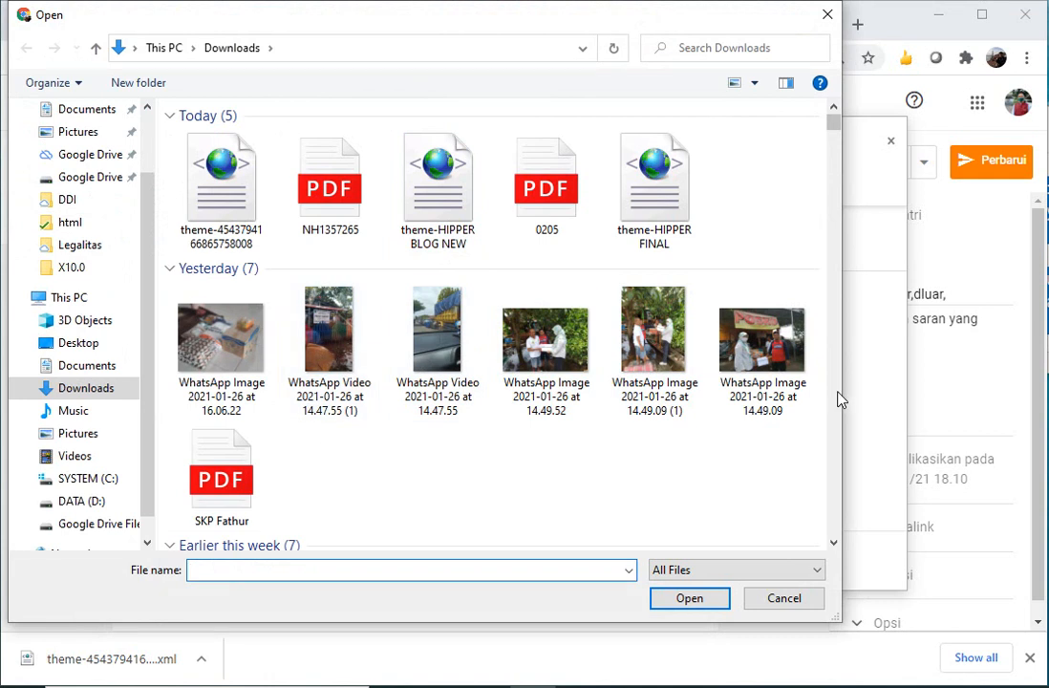
{"action": "scroll", "coordinate": [838, 399], "scroll_direction": "down", "scroll_amount": 10}
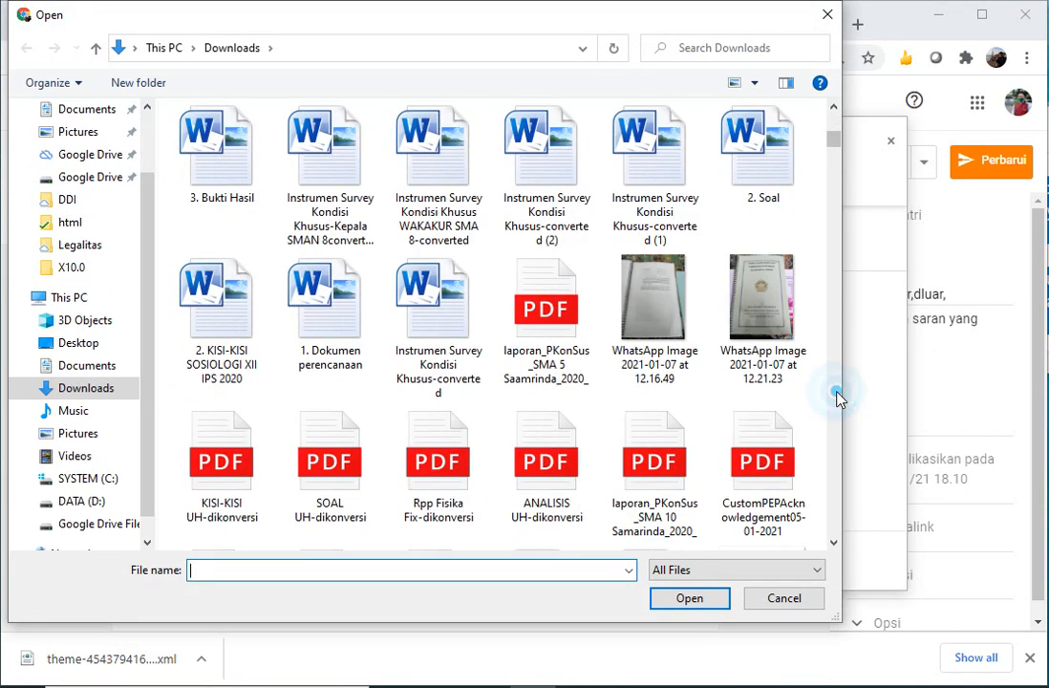
{"action": "scroll", "coordinate": [838, 399], "scroll_direction": "down", "scroll_amount": 5}
{"action": "double_click", "coordinate": [764, 200]}
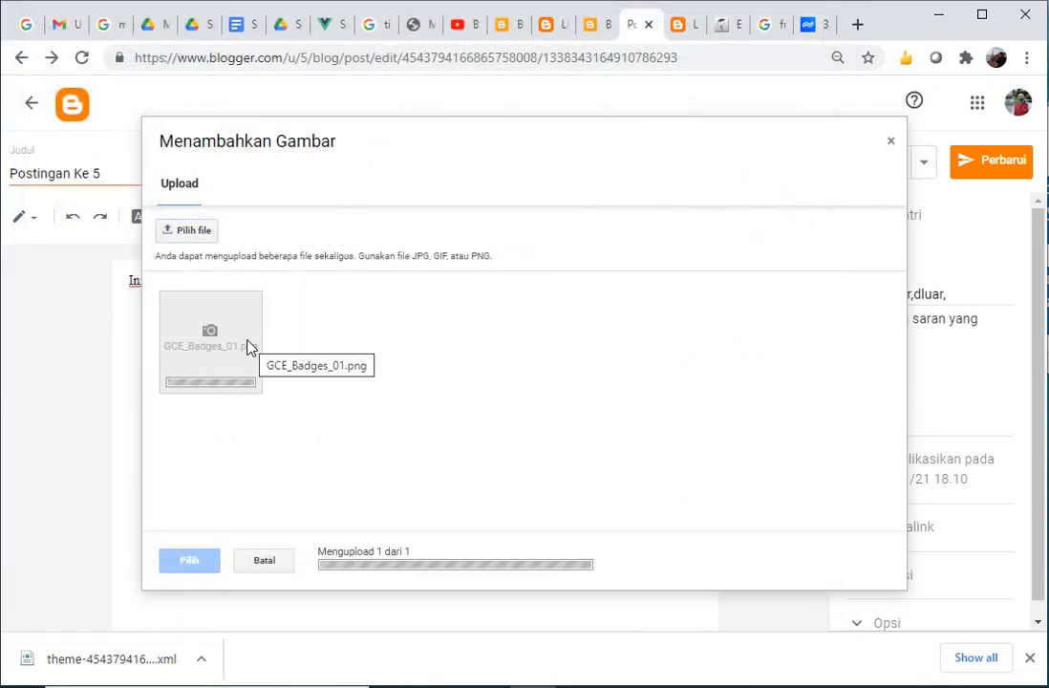
{"action": "left_click", "coordinate": [250, 350]}
{"action": "left_click", "coordinate": [194, 560]}
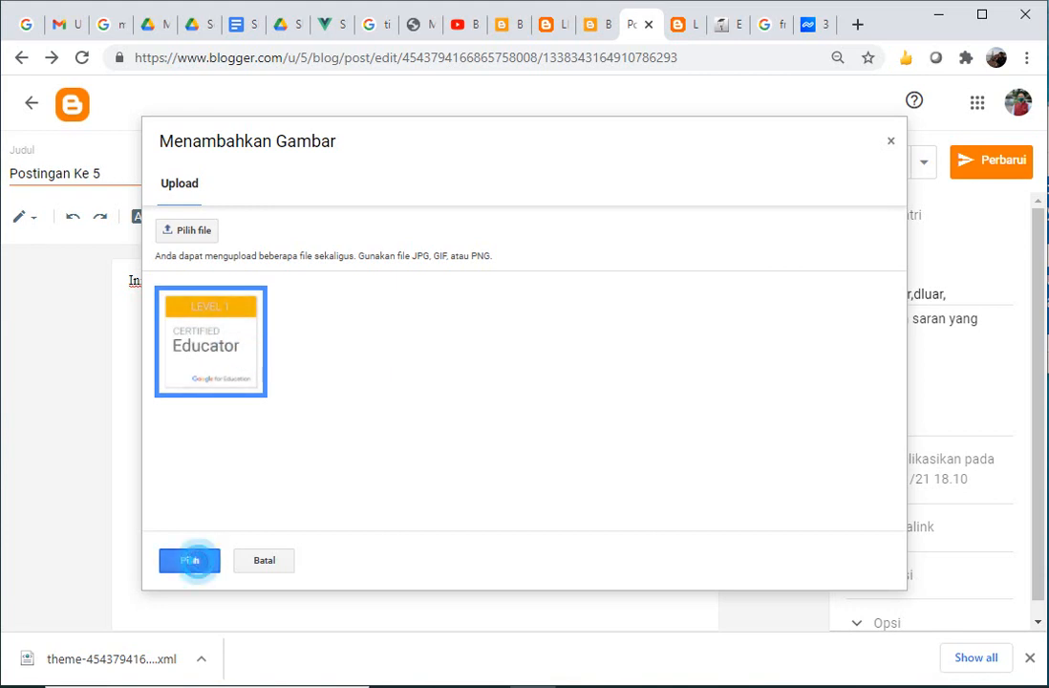
{"action": "left_click", "coordinate": [709, 428]}
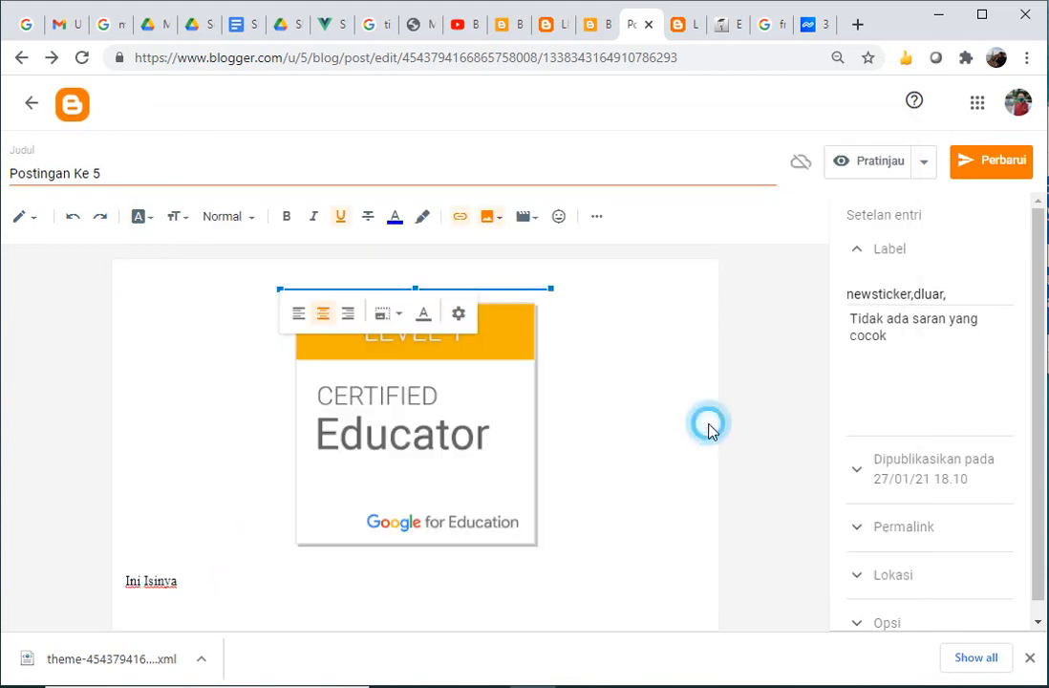
{"action": "left_click", "coordinate": [990, 170]}
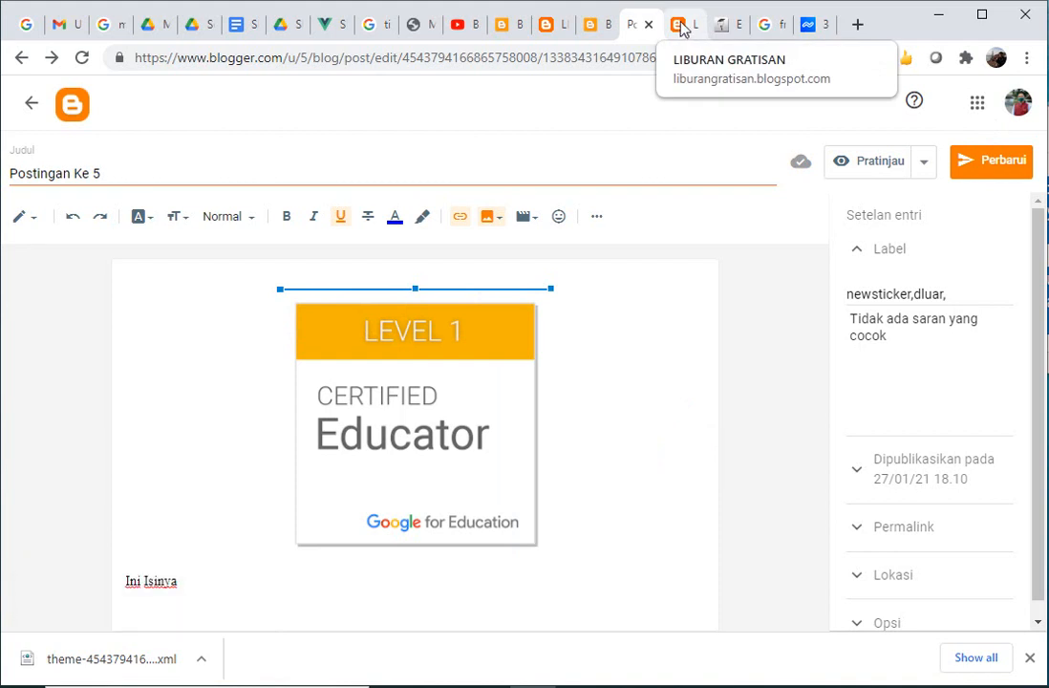
- Reload the public blog home page and check the thumbnails in the Dalam Negeri and Luar Negeri sections
{"action": "left_click", "coordinate": [682, 26]}
{"action": "left_click", "coordinate": [570, 53]}
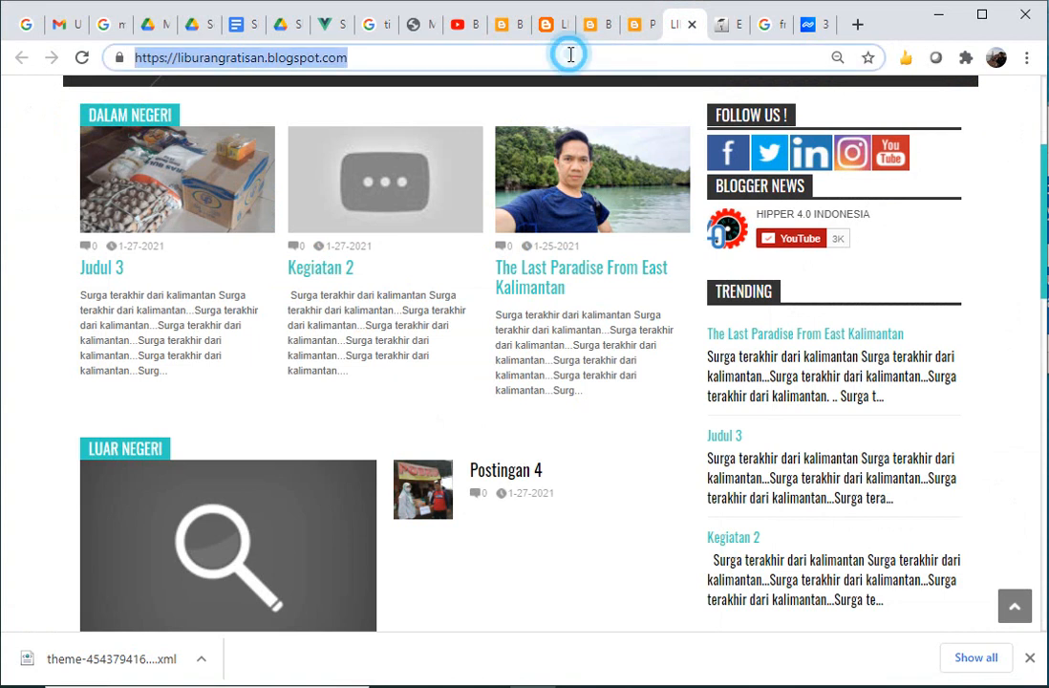
{"action": "key", "text": "Return"}
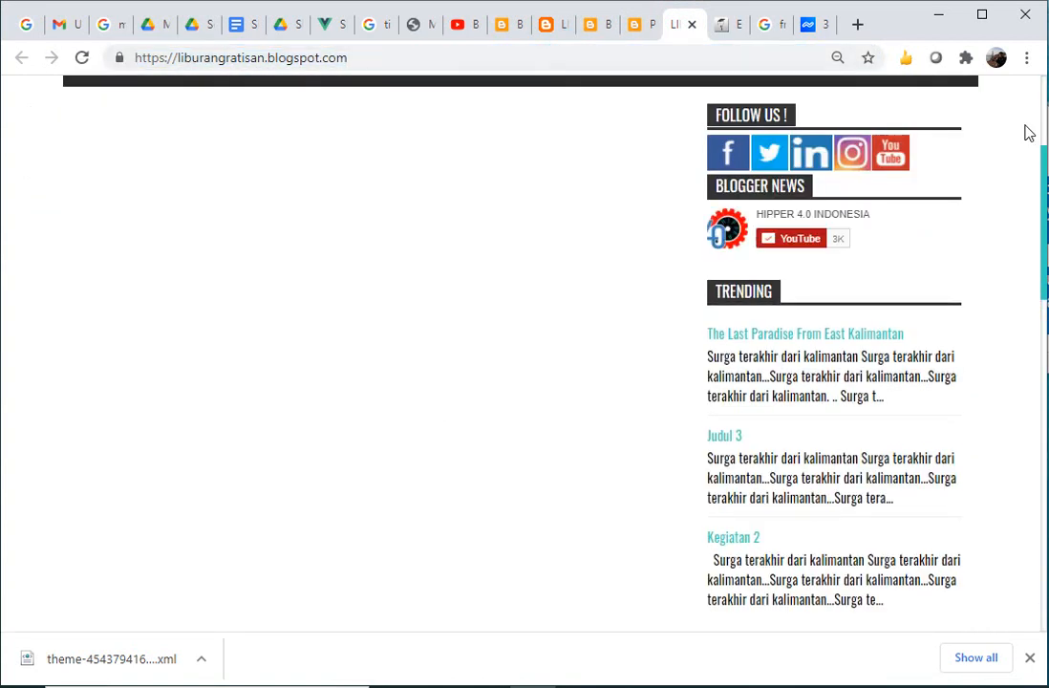
{"action": "left_click_drag", "start_coordinate": [1044, 194], "coordinate": [1041, 161]}
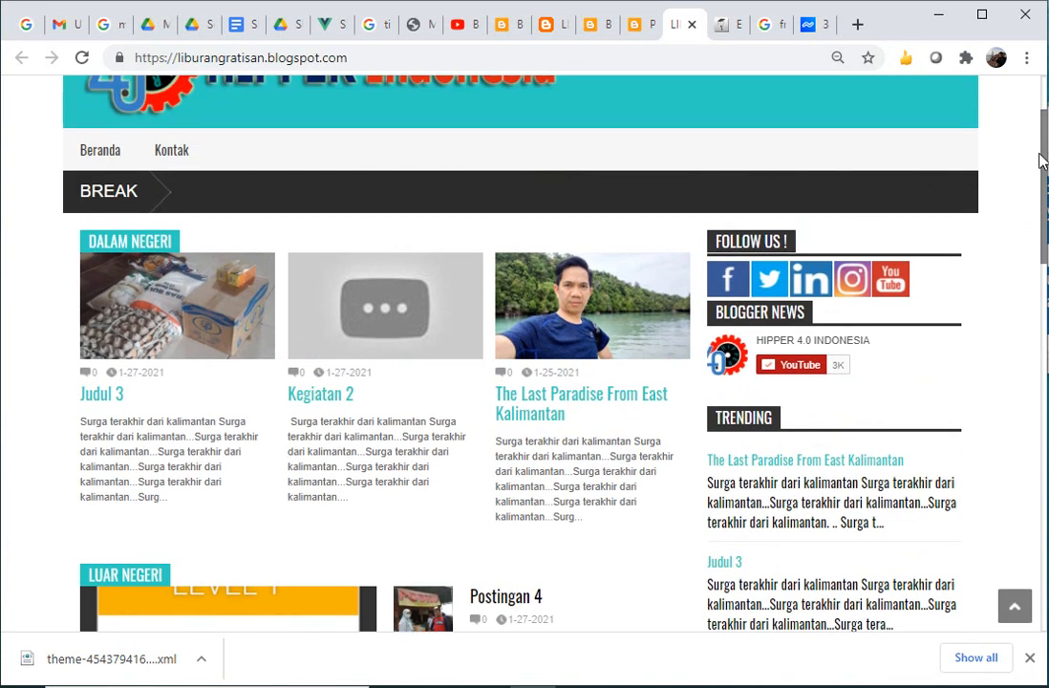
{"action": "left_click_drag", "start_coordinate": [1040, 153], "coordinate": [1039, 157]}
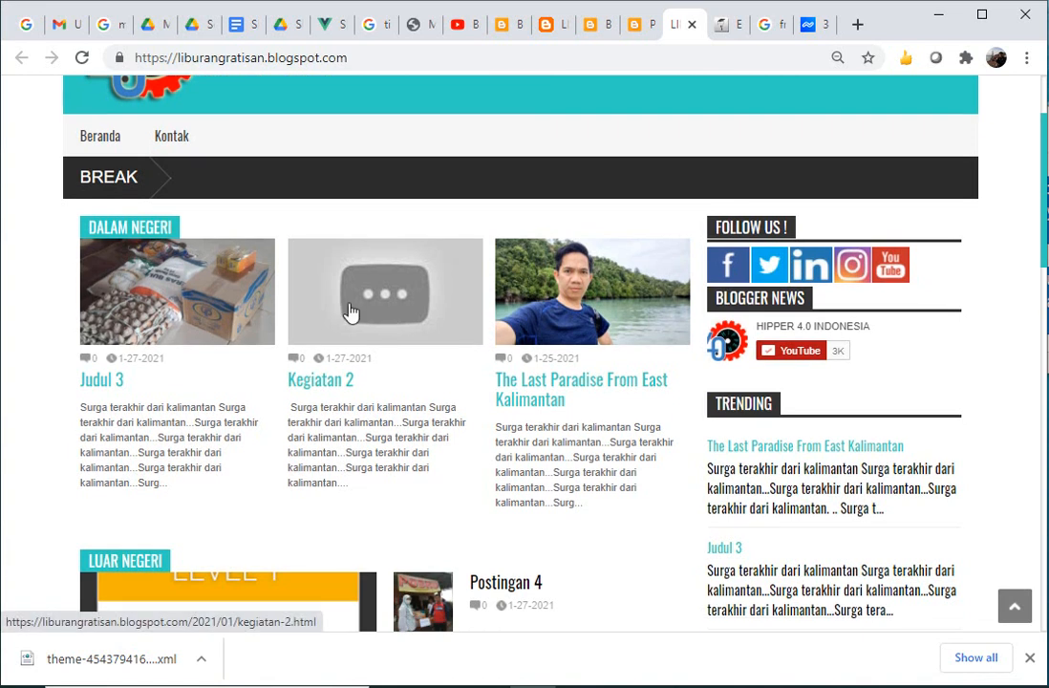
- Return to the blog's post list and open the Kegiatan 2 post for editing
{"action": "left_click", "coordinate": [636, 23]}
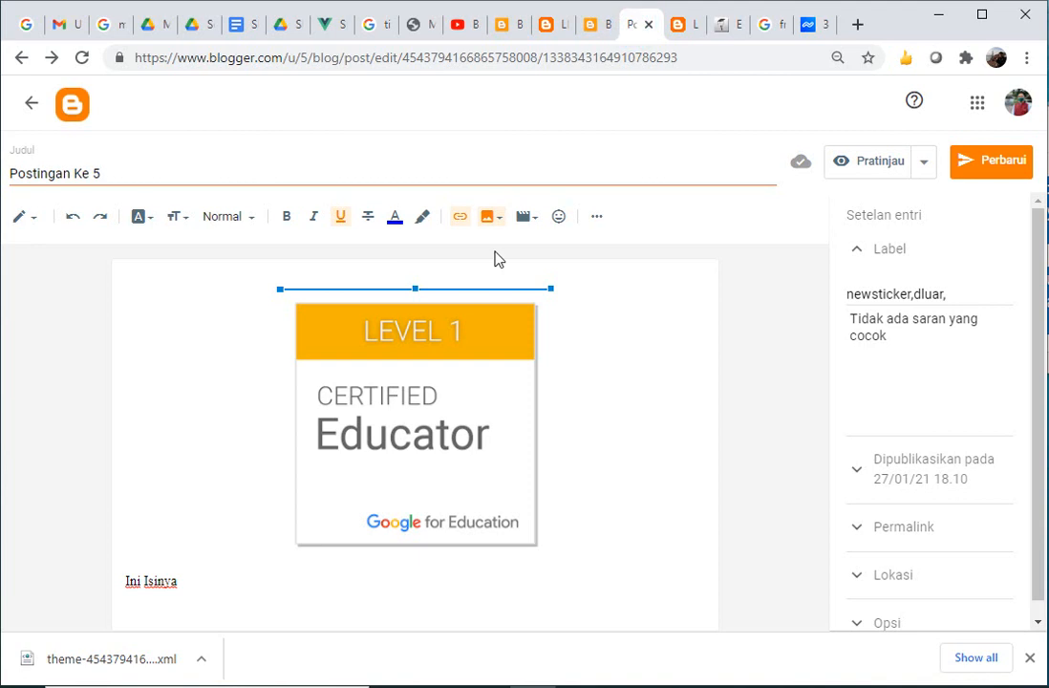
{"action": "left_click", "coordinate": [29, 102]}
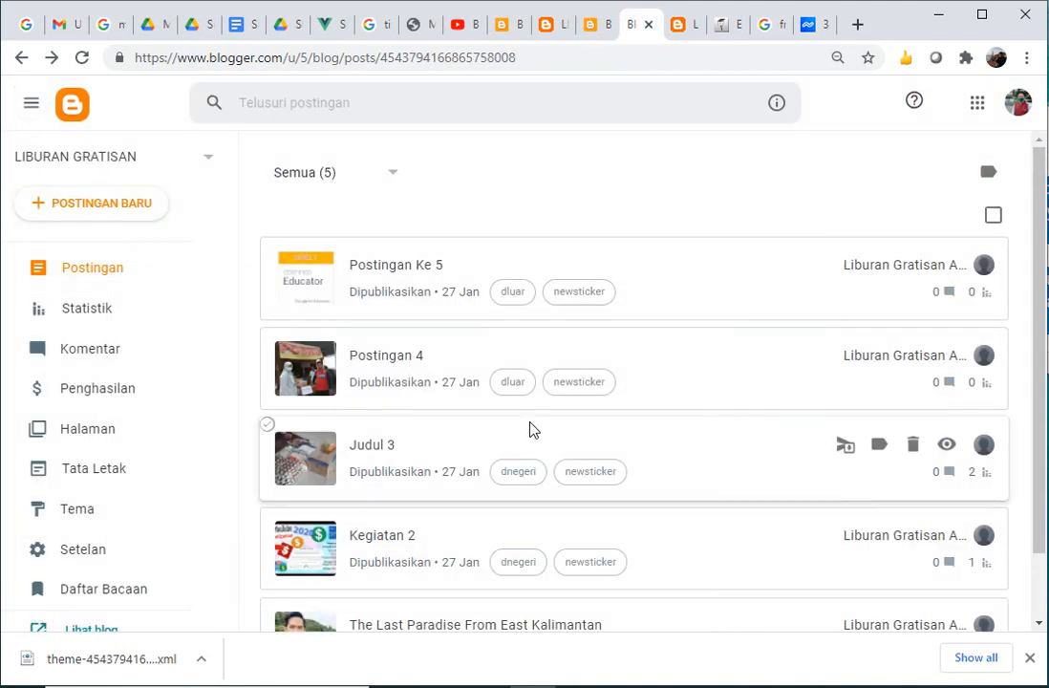
{"action": "left_click", "coordinate": [378, 539]}
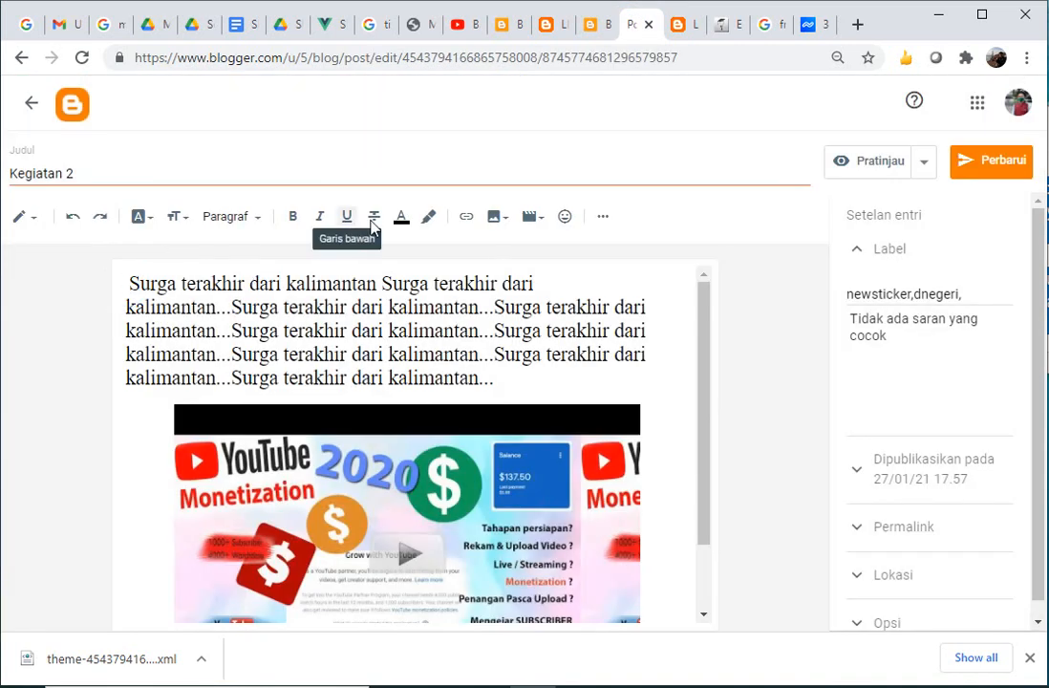
- Upload the photo 20200309_080251 from the Downloads folder, insert it above the Kegiatan 2 text, and update the post
{"action": "left_click", "coordinate": [510, 219]}
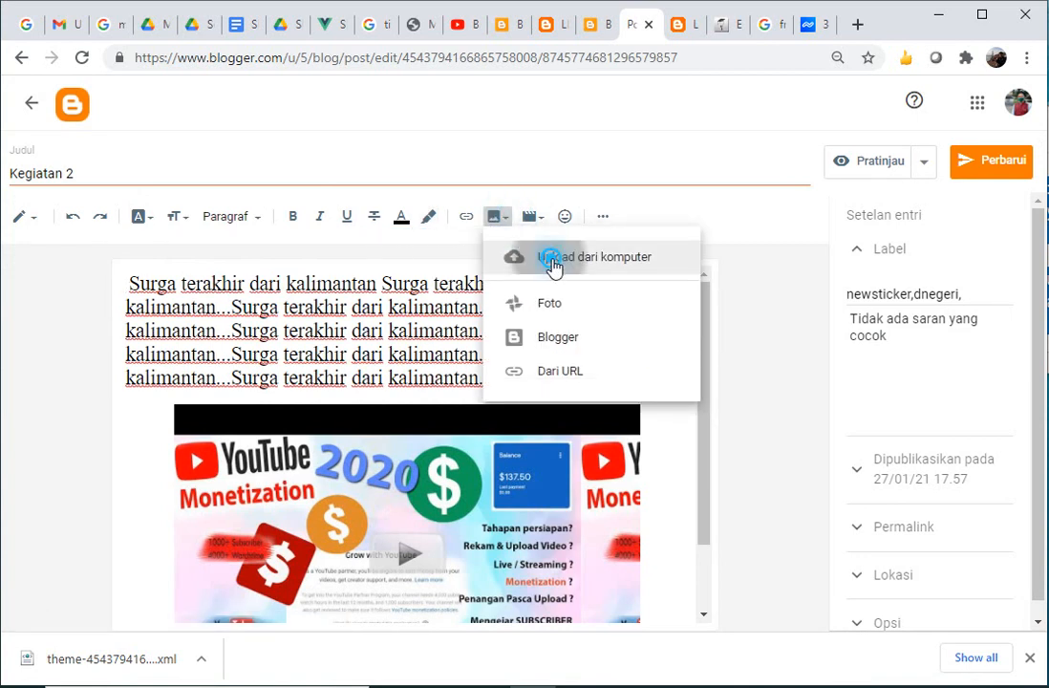
{"action": "left_click_drag", "start_coordinate": [552, 282], "coordinate": [602, 260]}
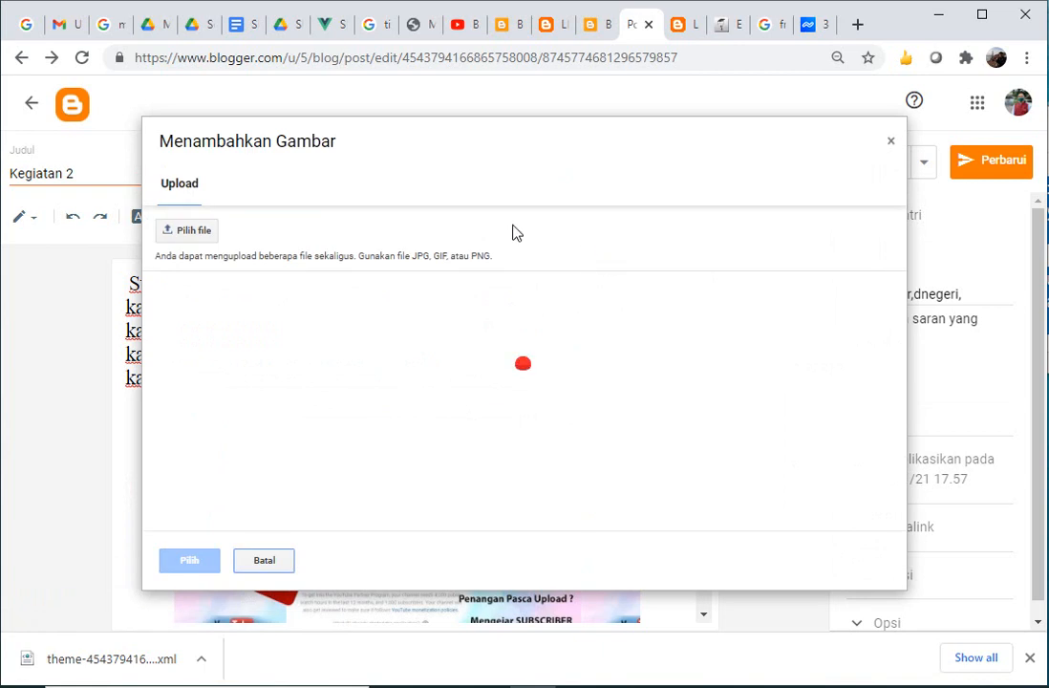
{"action": "left_click", "coordinate": [196, 229]}
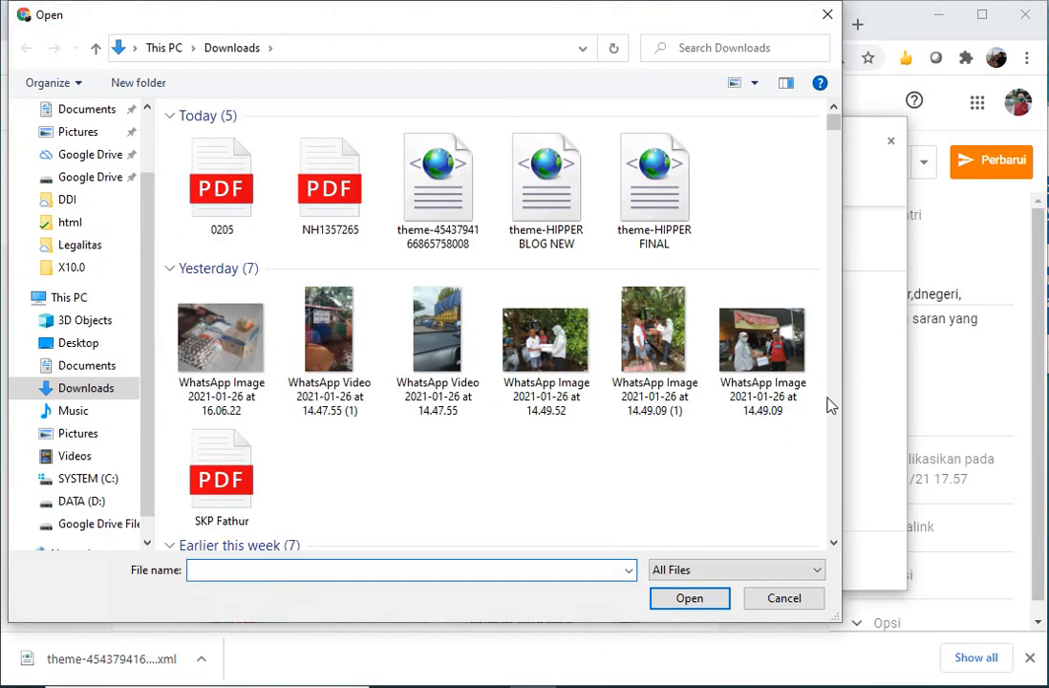
{"action": "scroll", "coordinate": [829, 406], "scroll_direction": "down", "scroll_amount": 15}
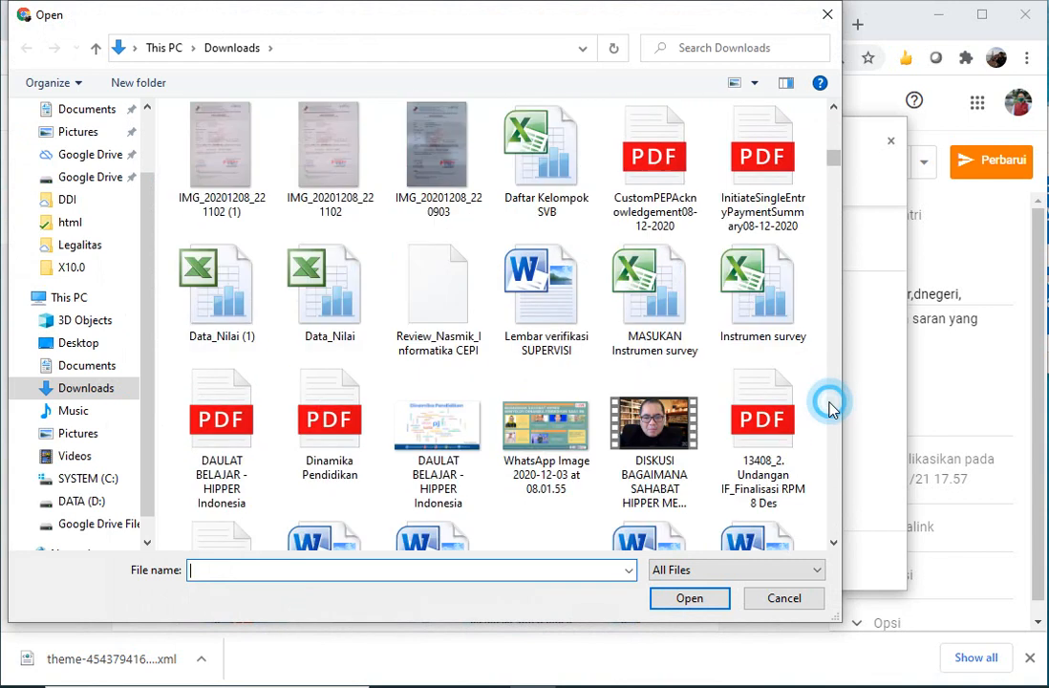
{"action": "scroll", "coordinate": [830, 406], "scroll_direction": "down", "scroll_amount": 10}
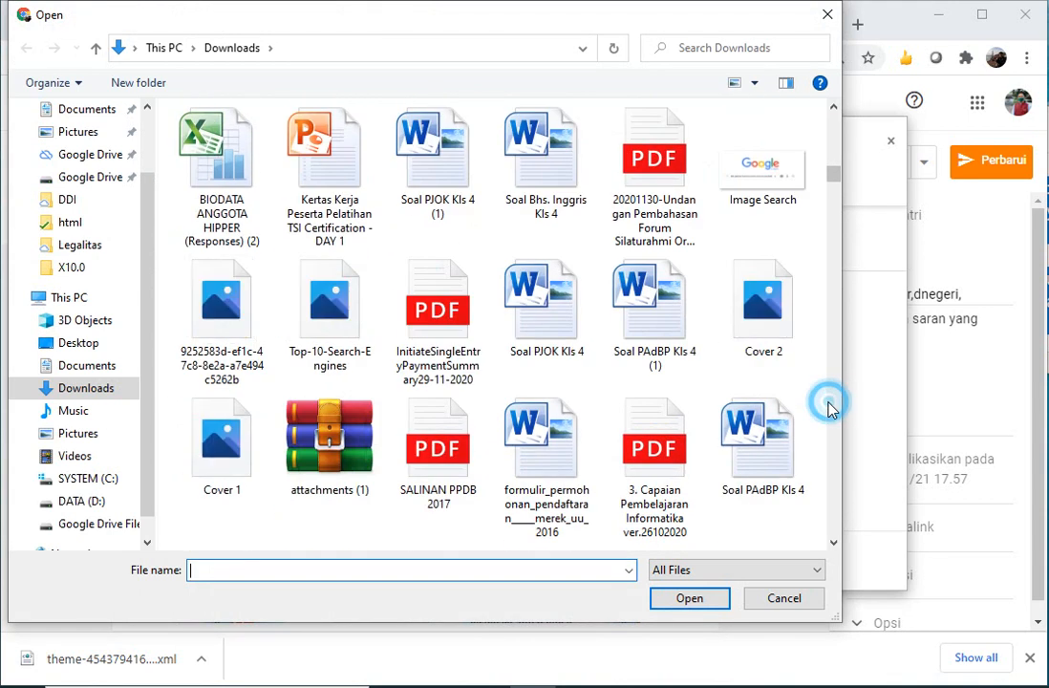
{"action": "scroll", "coordinate": [829, 406], "scroll_direction": "down", "scroll_amount": 10}
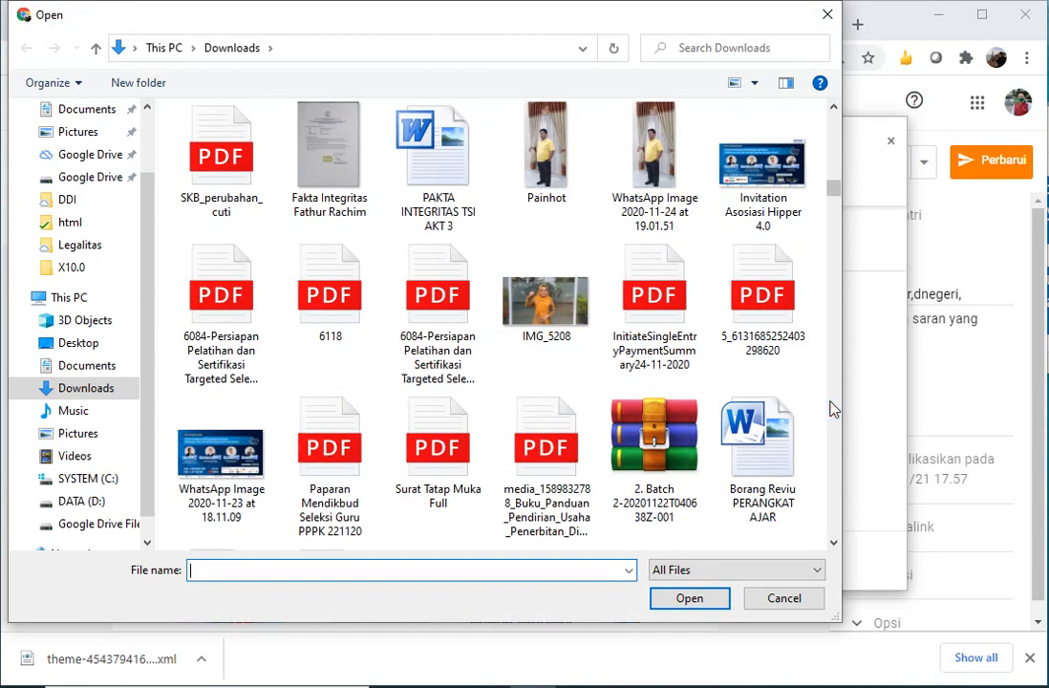
{"action": "scroll", "coordinate": [832, 409], "scroll_direction": "down", "scroll_amount": 5}
{"action": "left_click", "coordinate": [830, 405]}
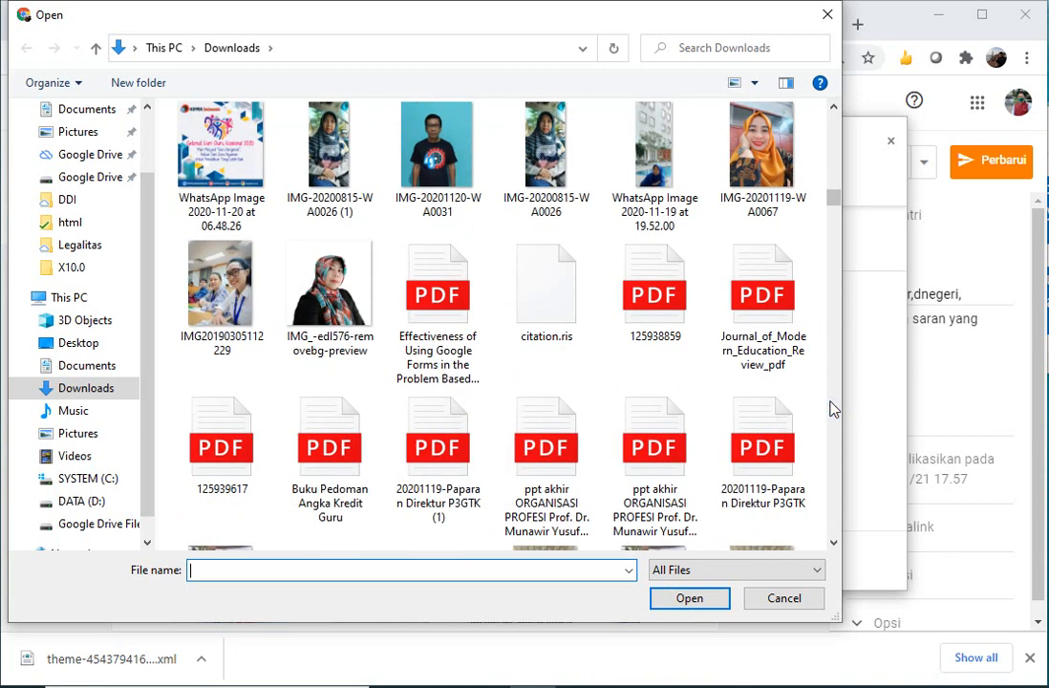
{"action": "left_click", "coordinate": [832, 408]}
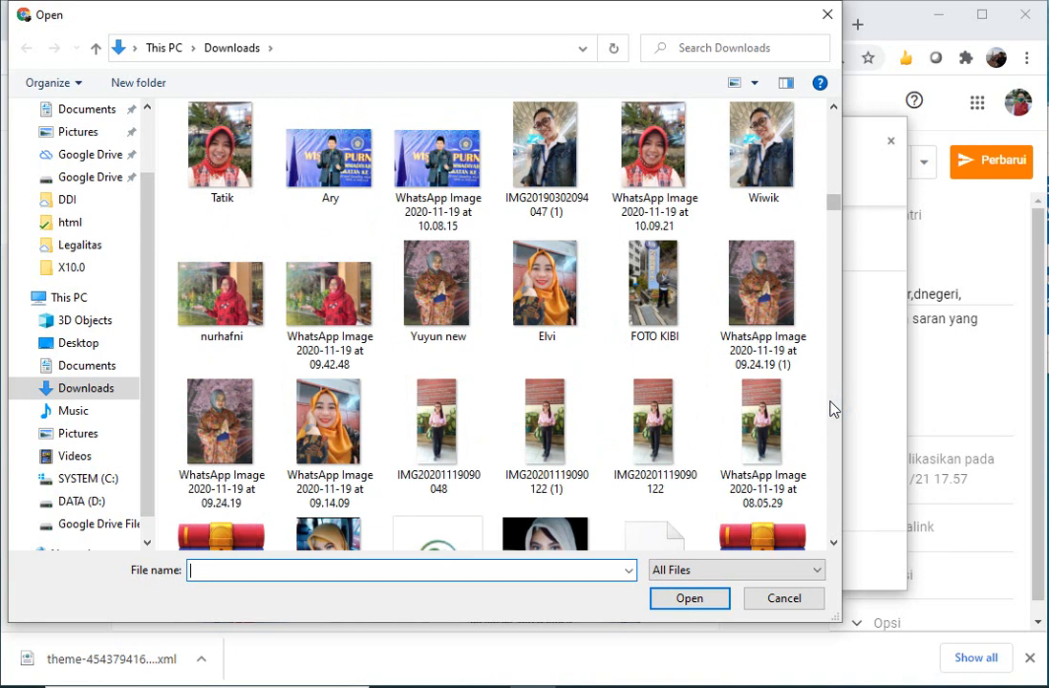
{"action": "left_click", "coordinate": [832, 408]}
{"action": "left_click", "coordinate": [831, 409]}
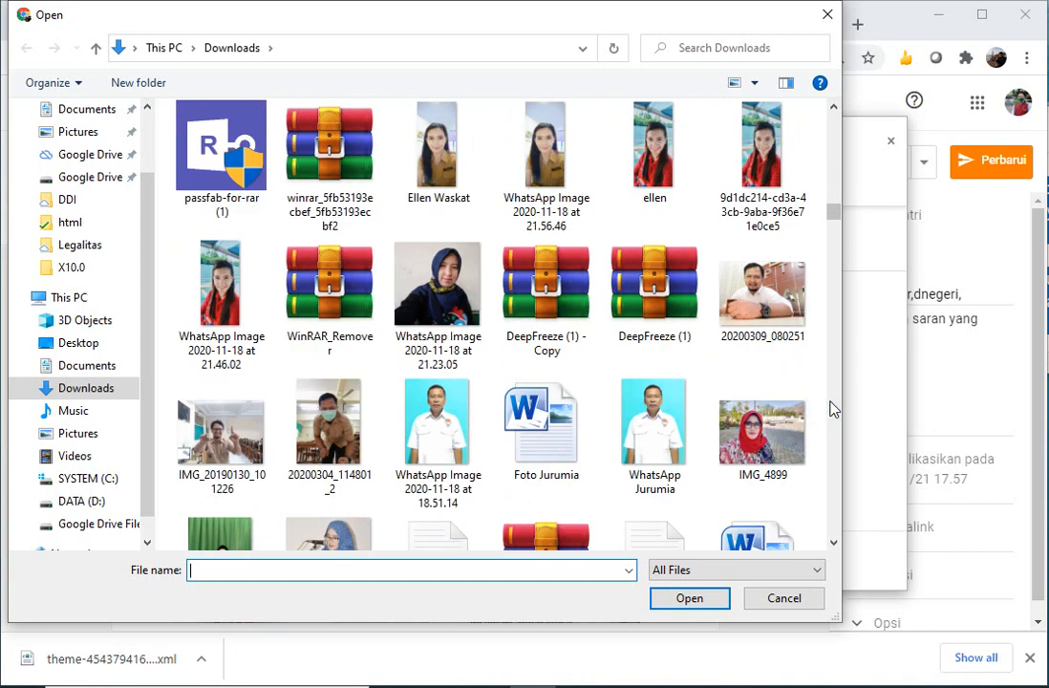
{"action": "double_click", "coordinate": [765, 306]}
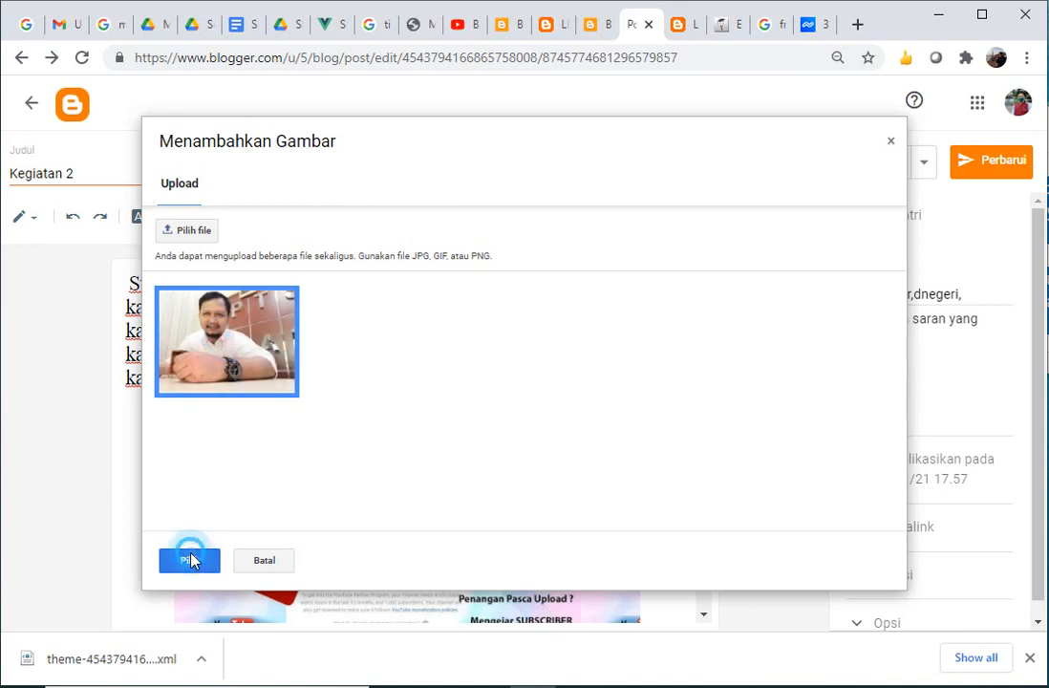
{"action": "left_click", "coordinate": [190, 560]}
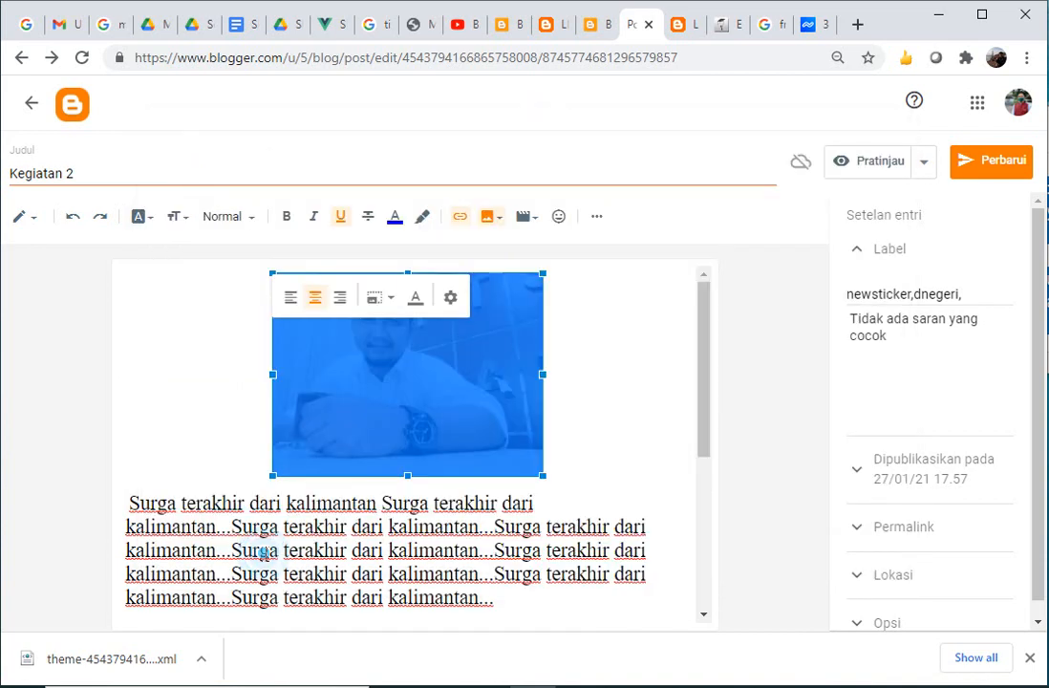
{"action": "left_click", "coordinate": [1032, 160]}
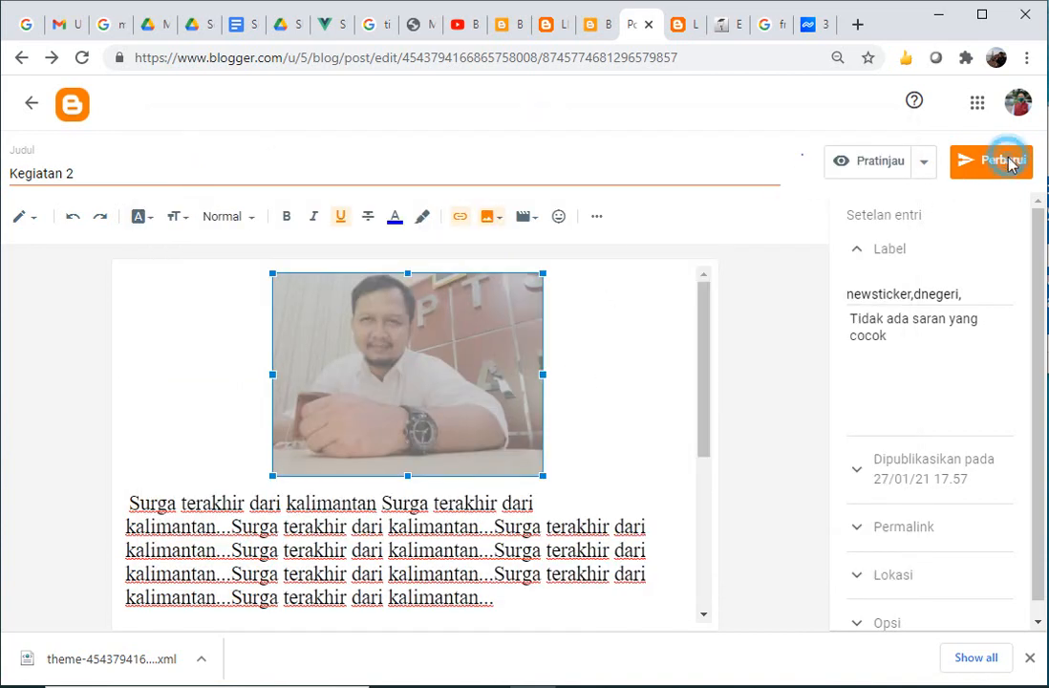
- Reload the public blog and review the news ticker, Dalam Negeri and Luar Negeri sections with the updated post images
{"action": "left_click", "coordinate": [682, 27]}
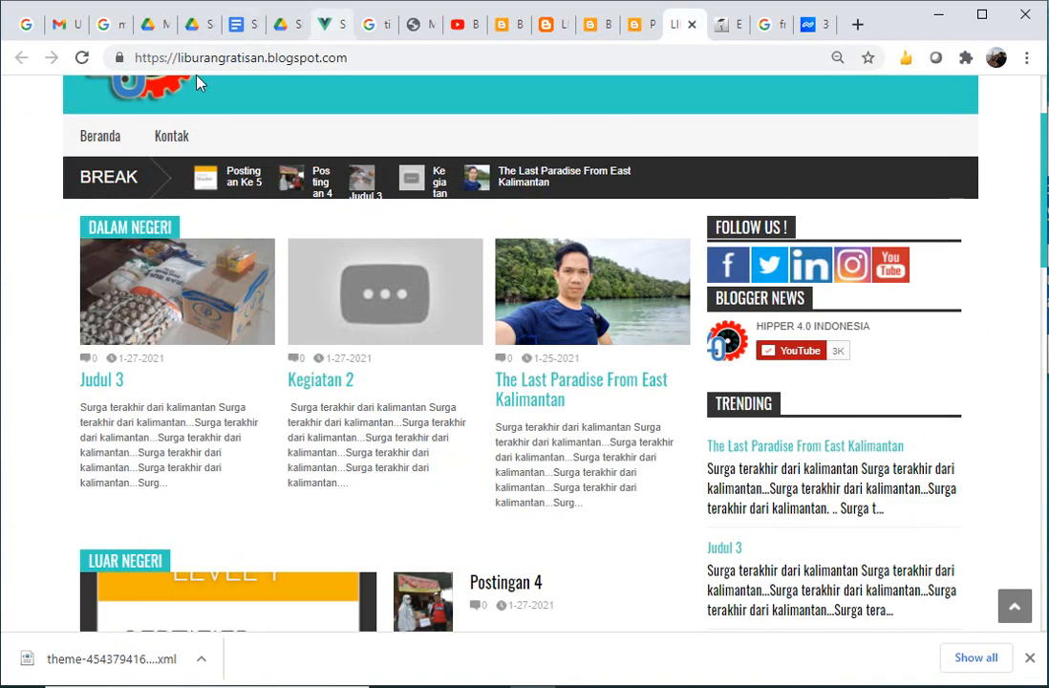
{"action": "left_click", "coordinate": [82, 59]}
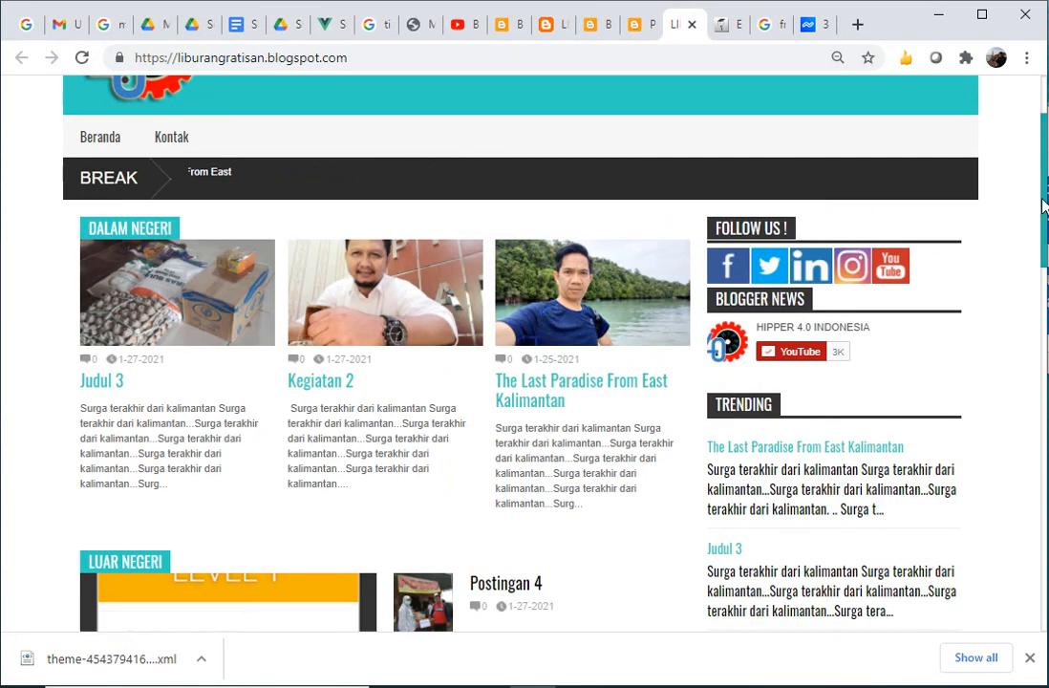
{"action": "left_click_drag", "start_coordinate": [1045, 206], "coordinate": [1045, 163]}
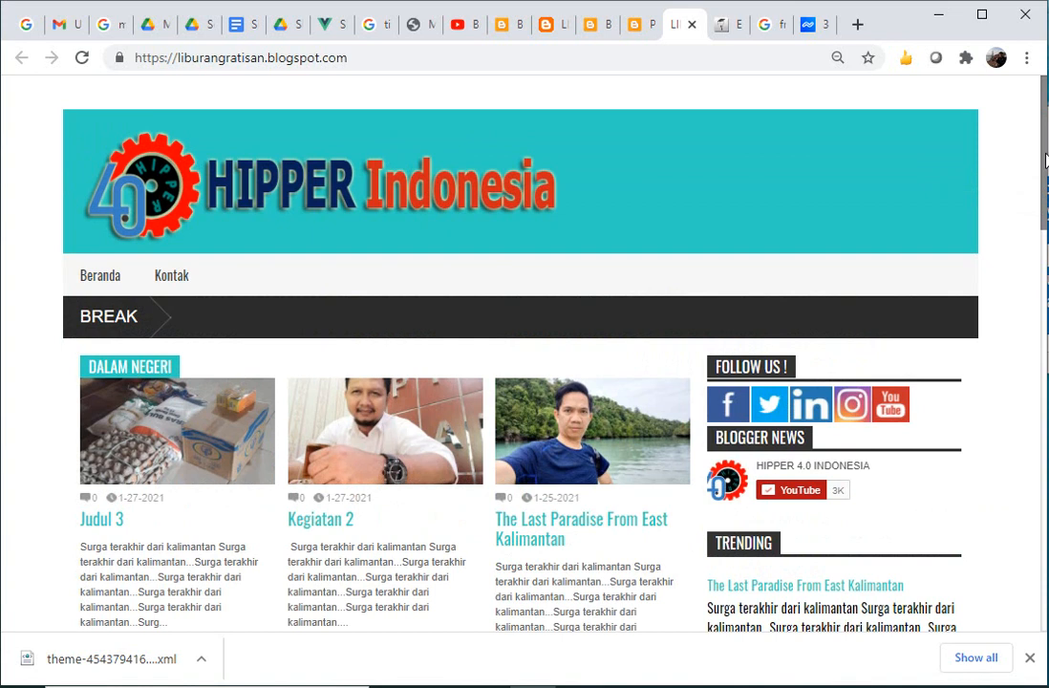
{"action": "scroll", "coordinate": [267, 325], "scroll_direction": "down", "scroll_amount": 1}
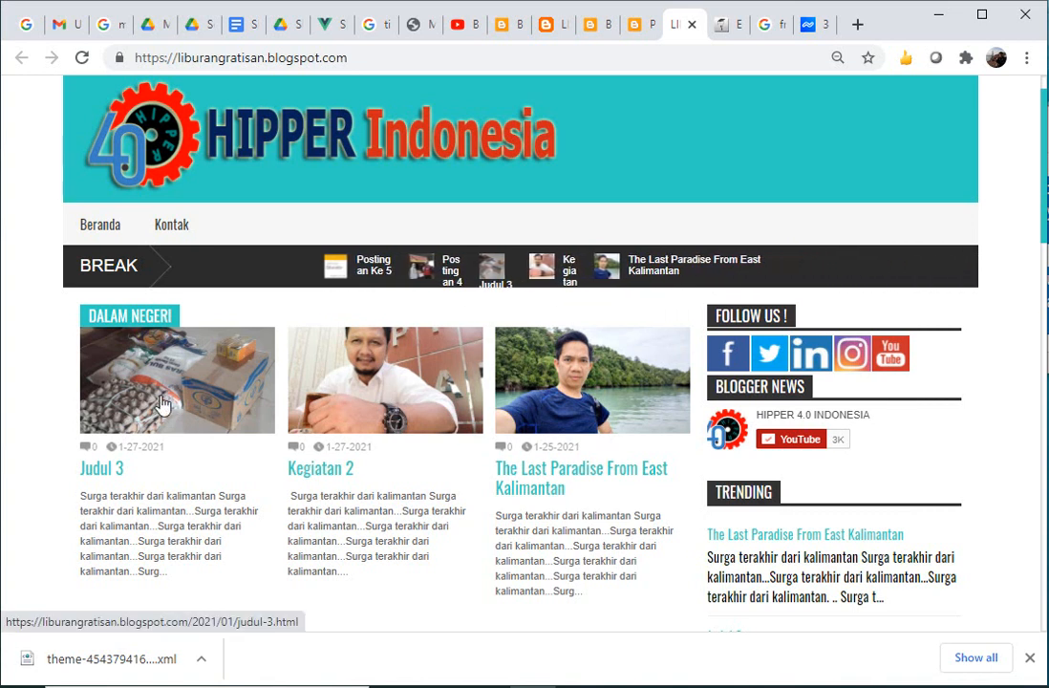
{"action": "left_click_drag", "start_coordinate": [1041, 223], "coordinate": [1045, 349]}
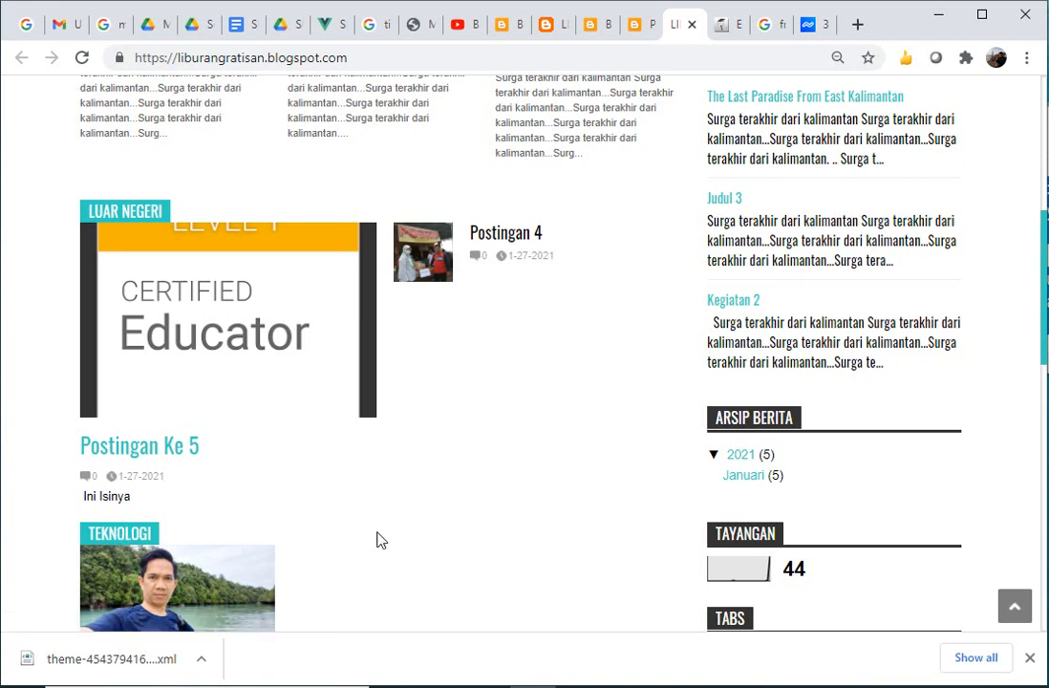
{"action": "left_click_drag", "start_coordinate": [1044, 325], "coordinate": [1041, 82]}
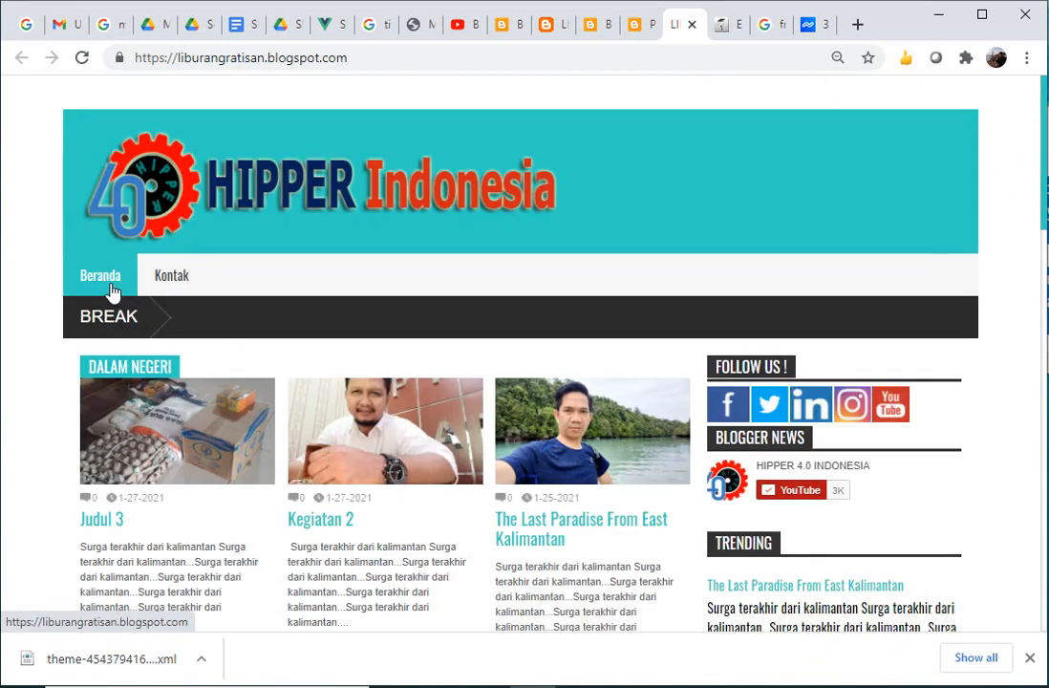